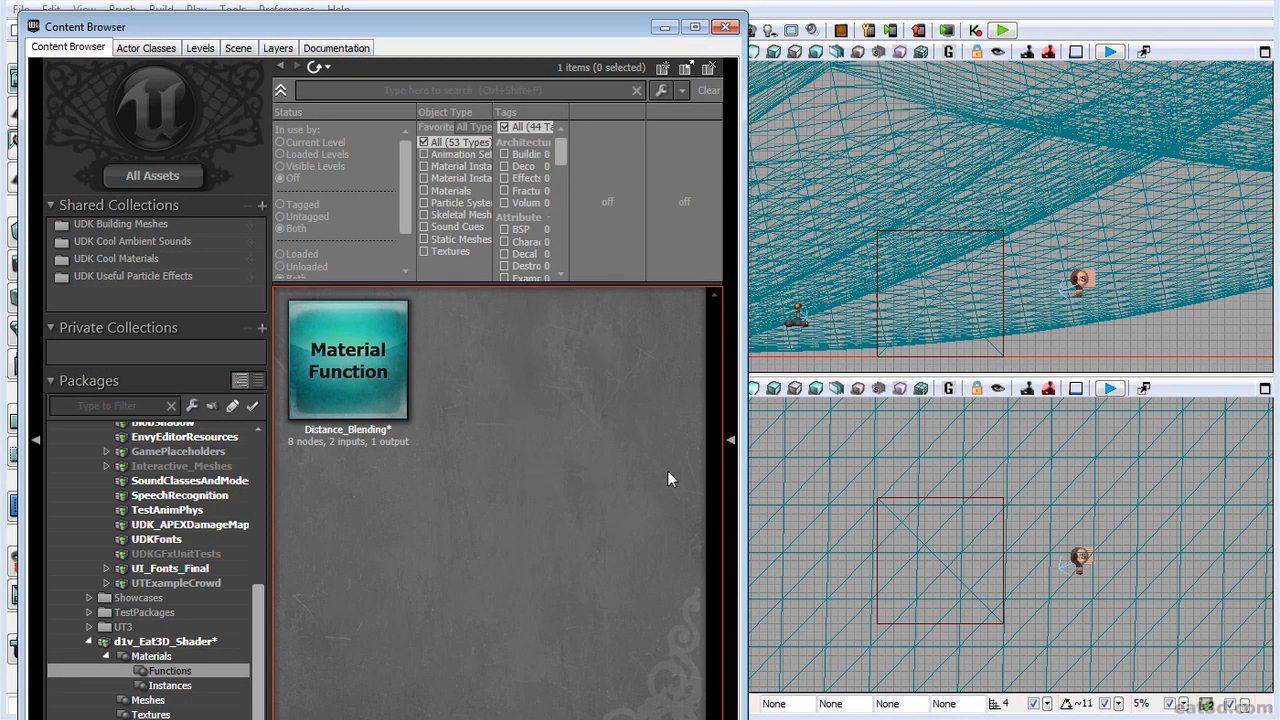
Create a material function named Gradient_Mapping in the Materials.Functions group of the d1v_Eat3D_Shader package.
drag(747, 485, 777, 485)
right_click(581, 490)
click(530, 682)
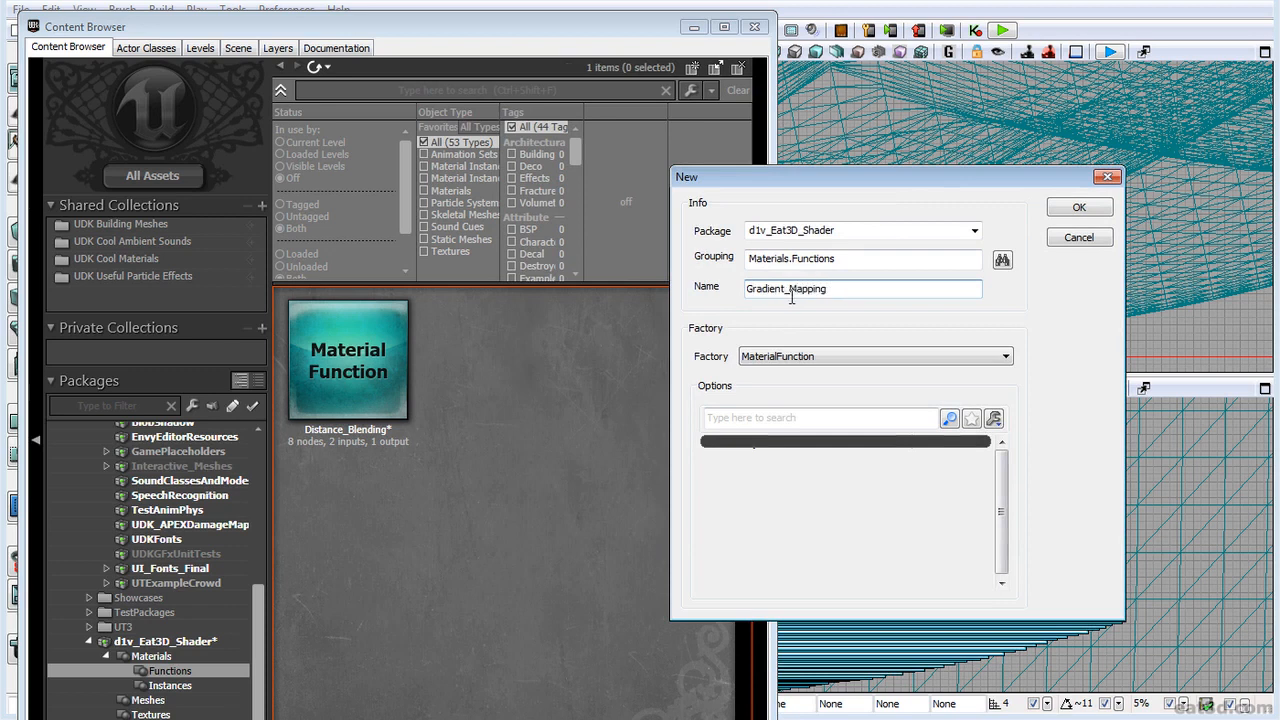
key(Return)
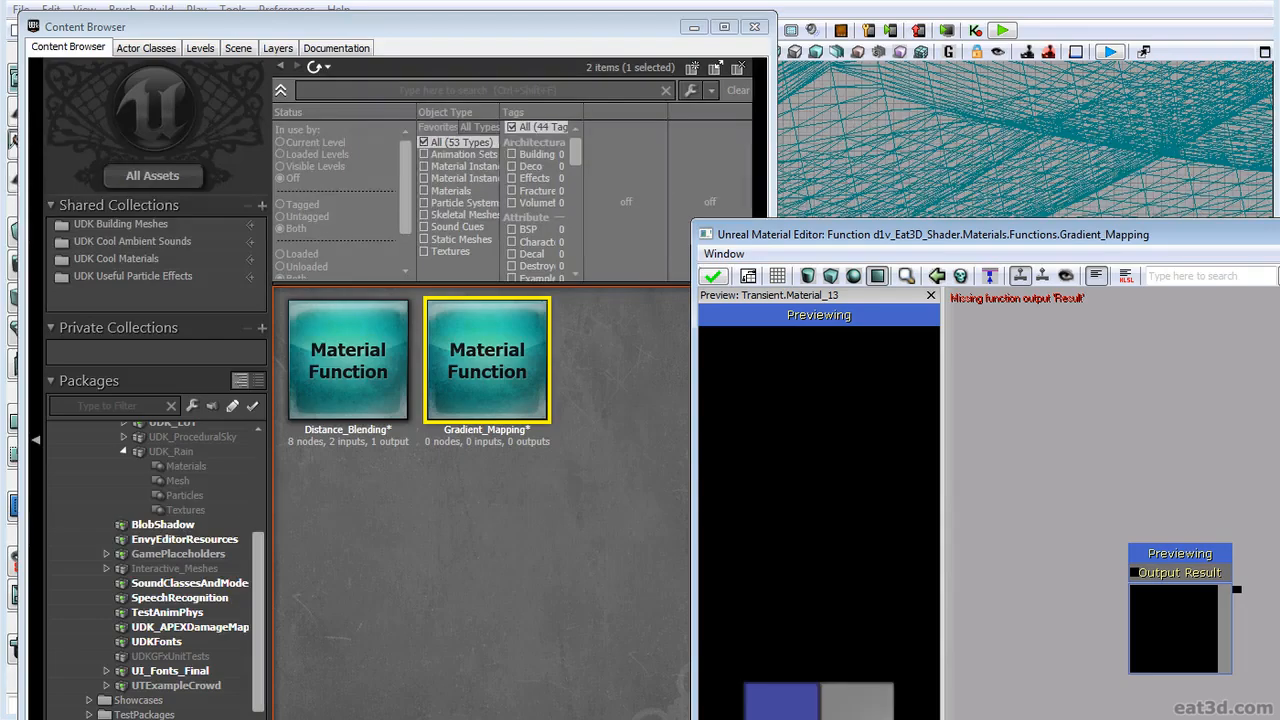
Enlarge the material editor window to fill the screen and show the function's Properties and the Material Expressions list.
drag(1060, 234, 374, 0)
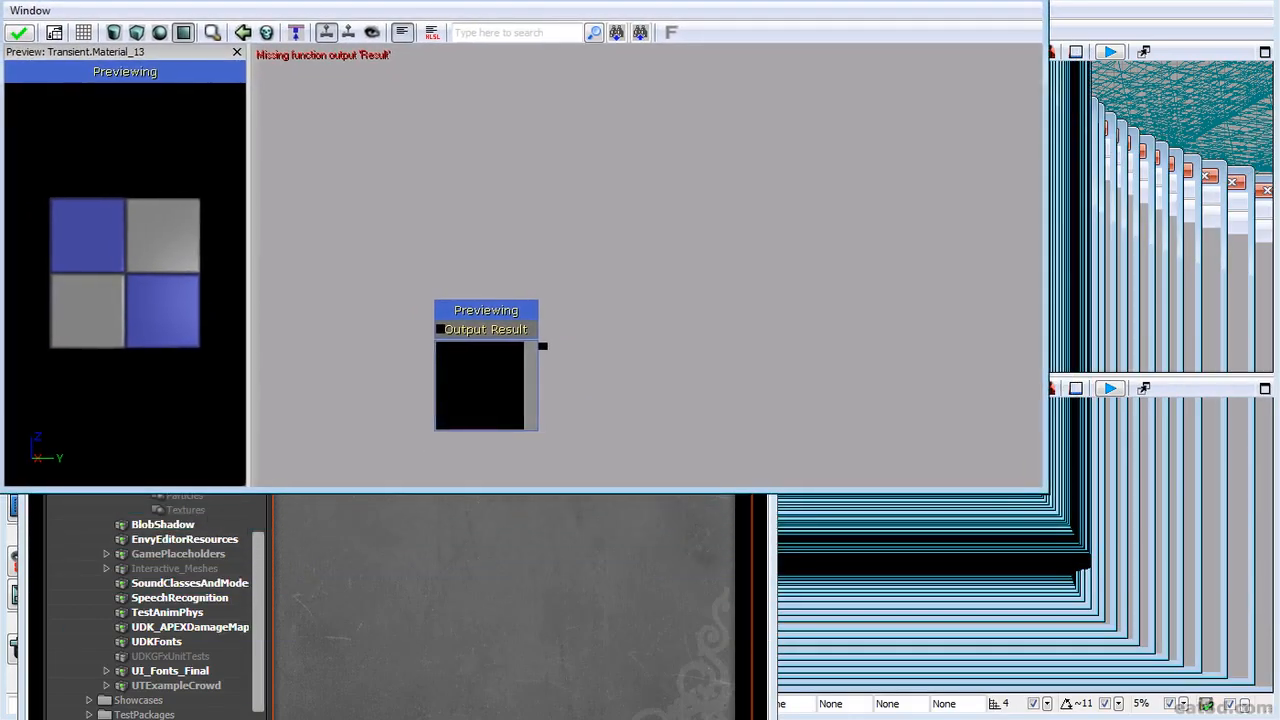
drag(1047, 492, 1266, 718)
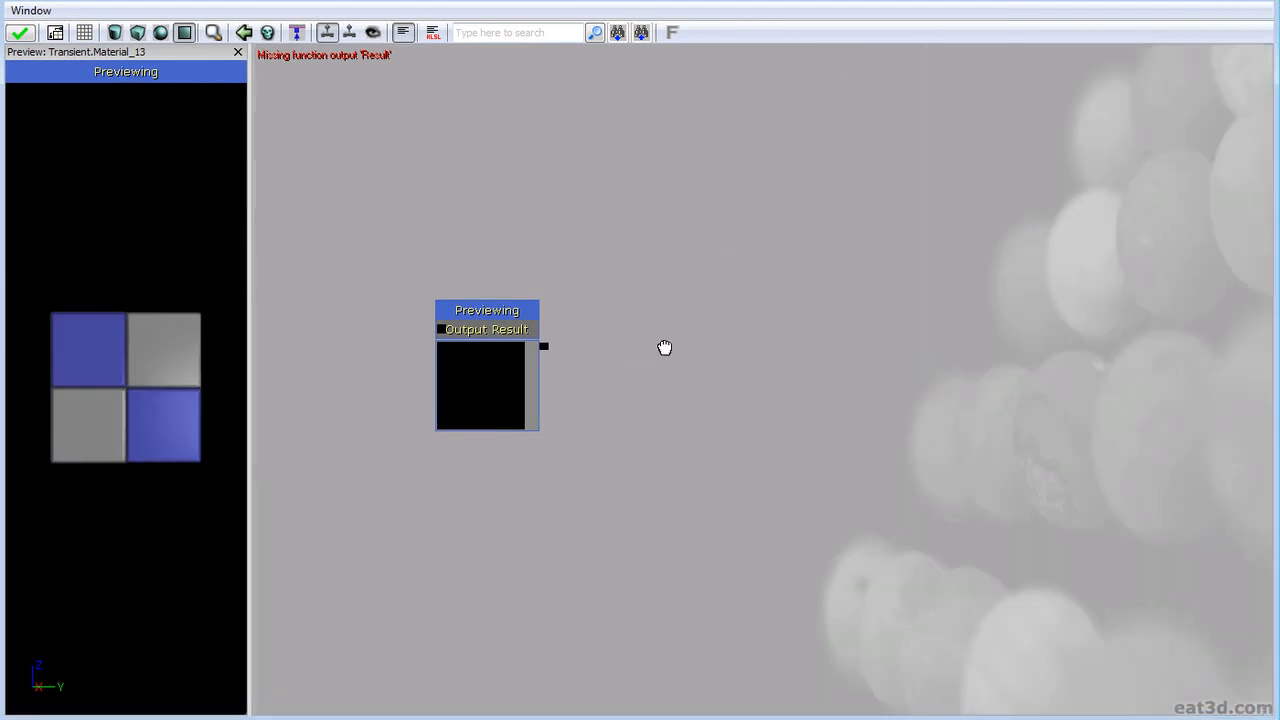
click(31, 10)
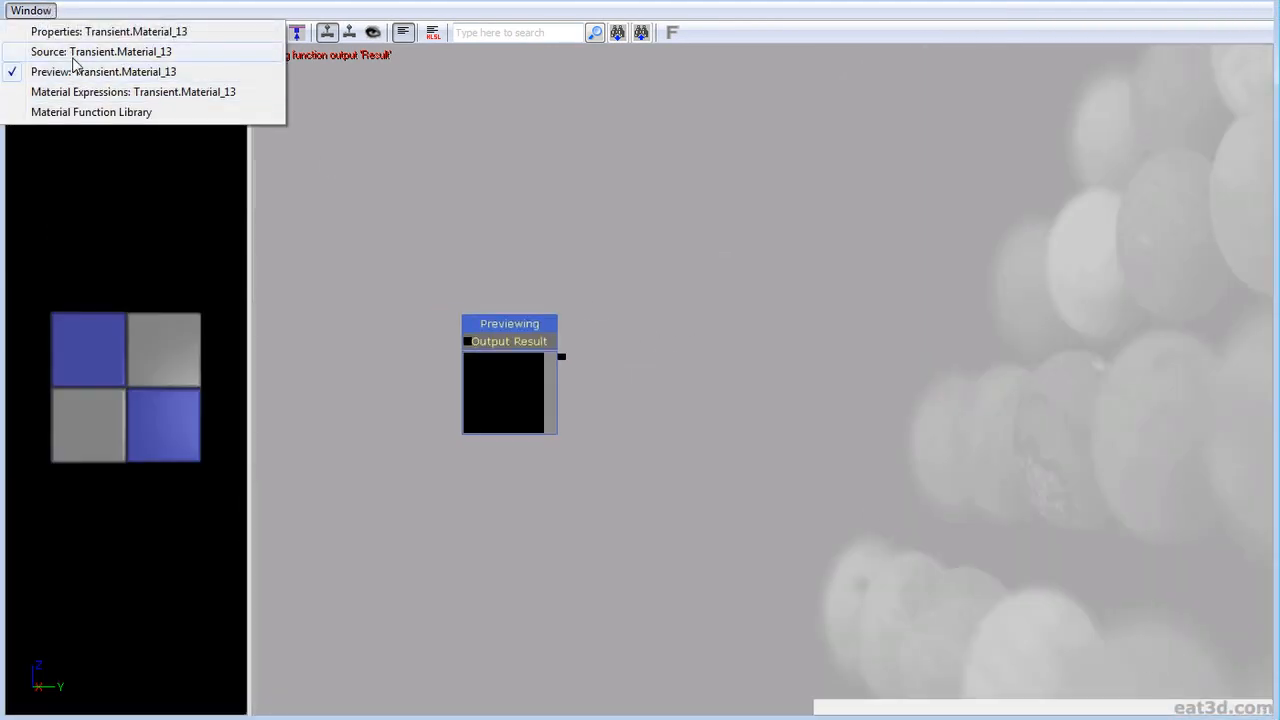
click(90, 32)
click(31, 10)
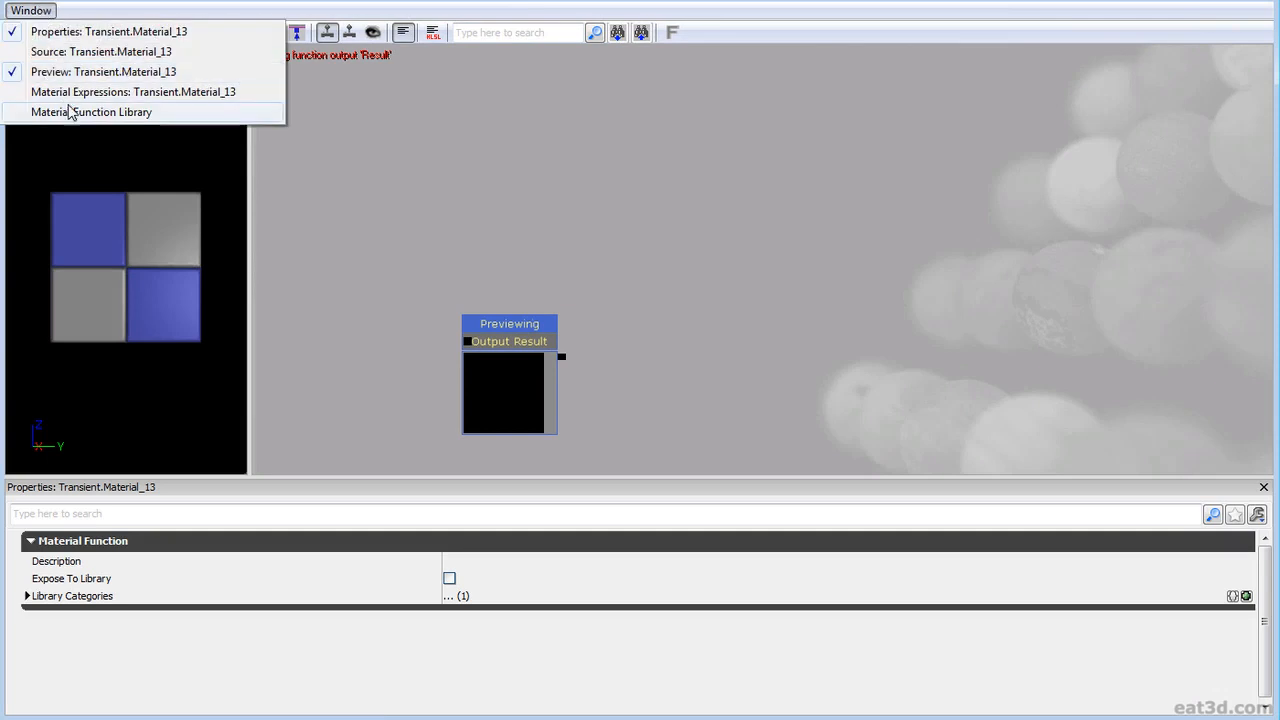
click(95, 92)
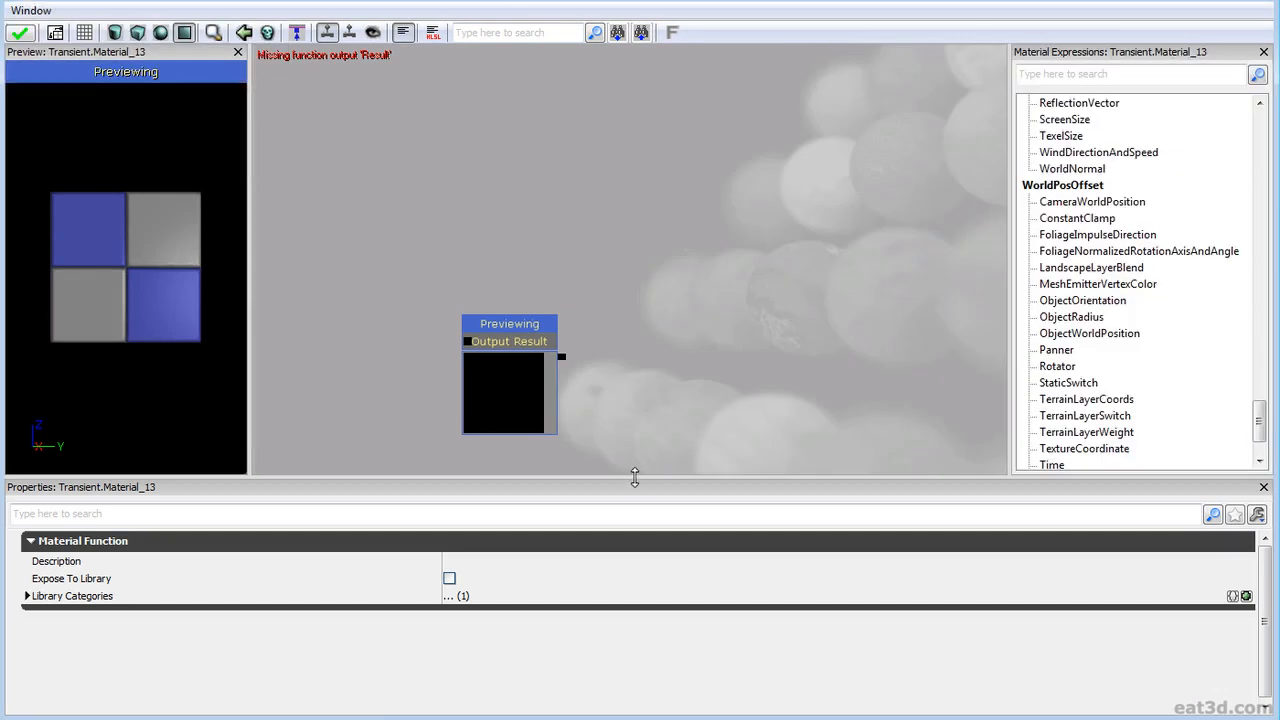
drag(629, 563, 629, 566)
Shift the Output Result node slightly to the left in the graph.
drag(591, 436, 523, 328)
click(476, 272)
ctrl+drag(468, 269, 429, 282)
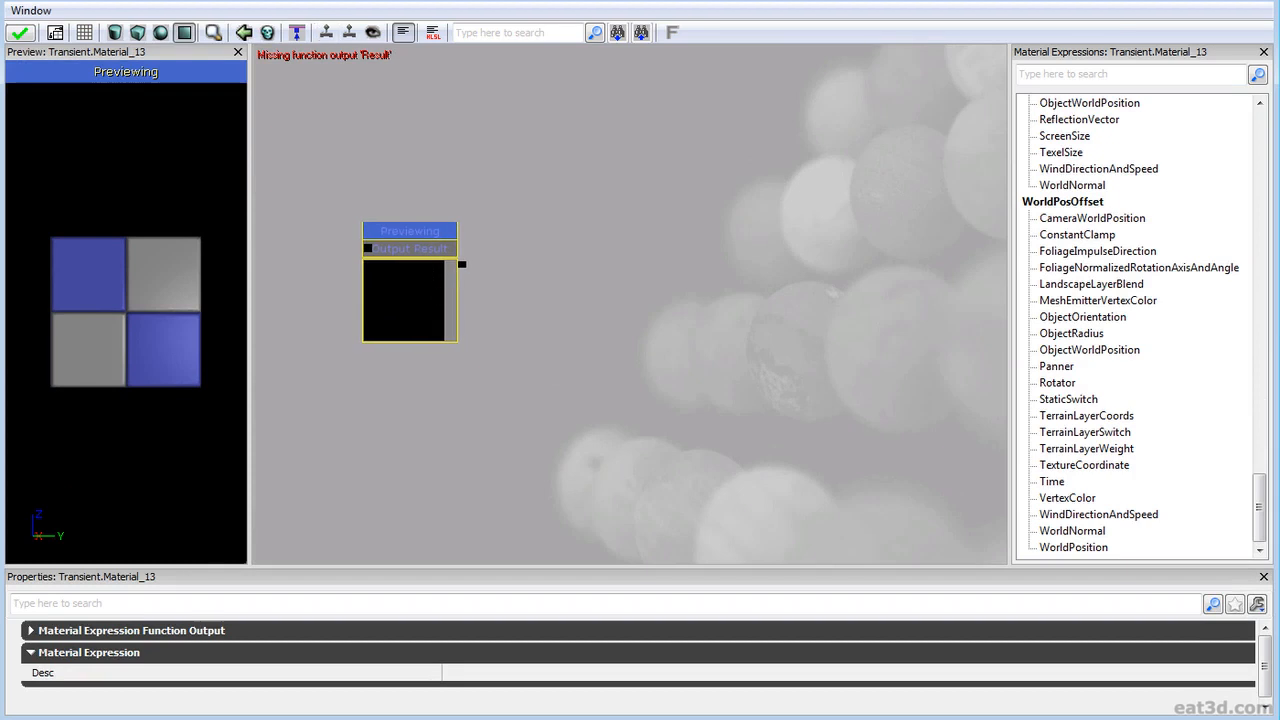
Add a FunctionInput node to the right of the output node and set its input type to Vector4.
scroll(532, 361, down, 3)
drag(532, 361, 504, 360)
scroll(506, 360, up, 4)
drag(811, 452, 757, 374)
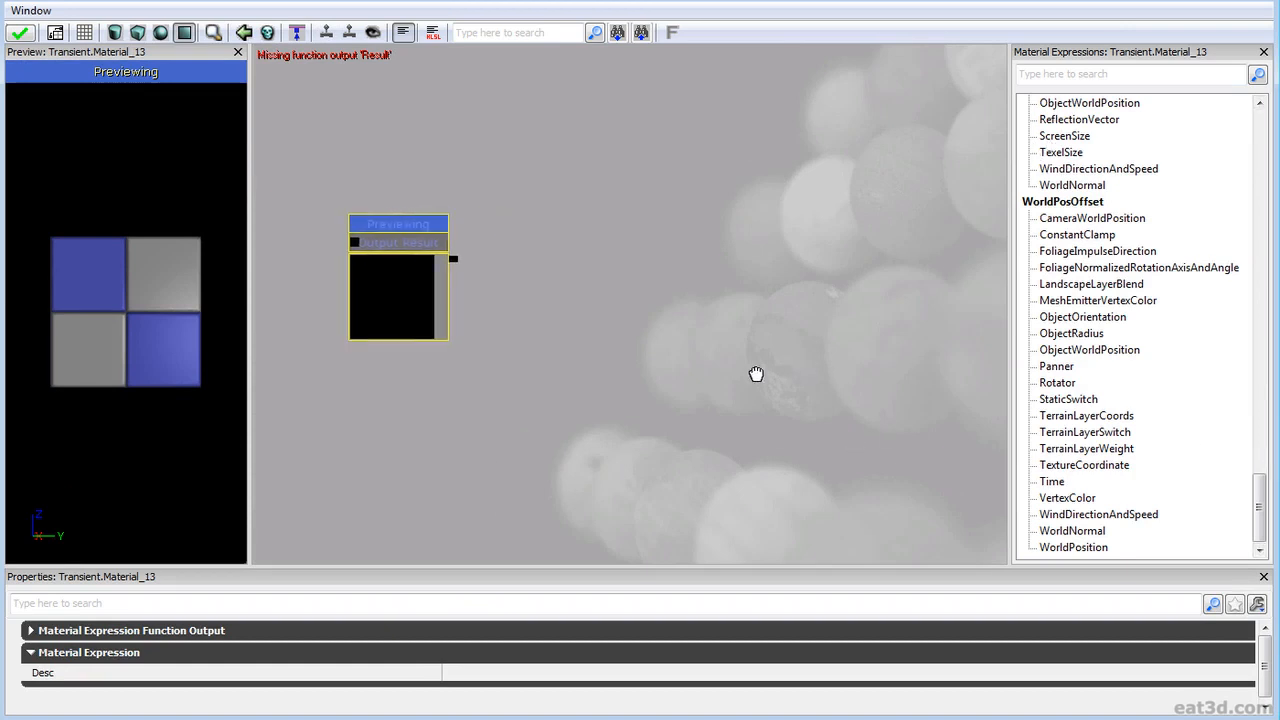
drag(791, 331, 762, 355)
click(1063, 74)
text(in)
drag(1070, 121, 740, 172)
drag(798, 234, 634, 213)
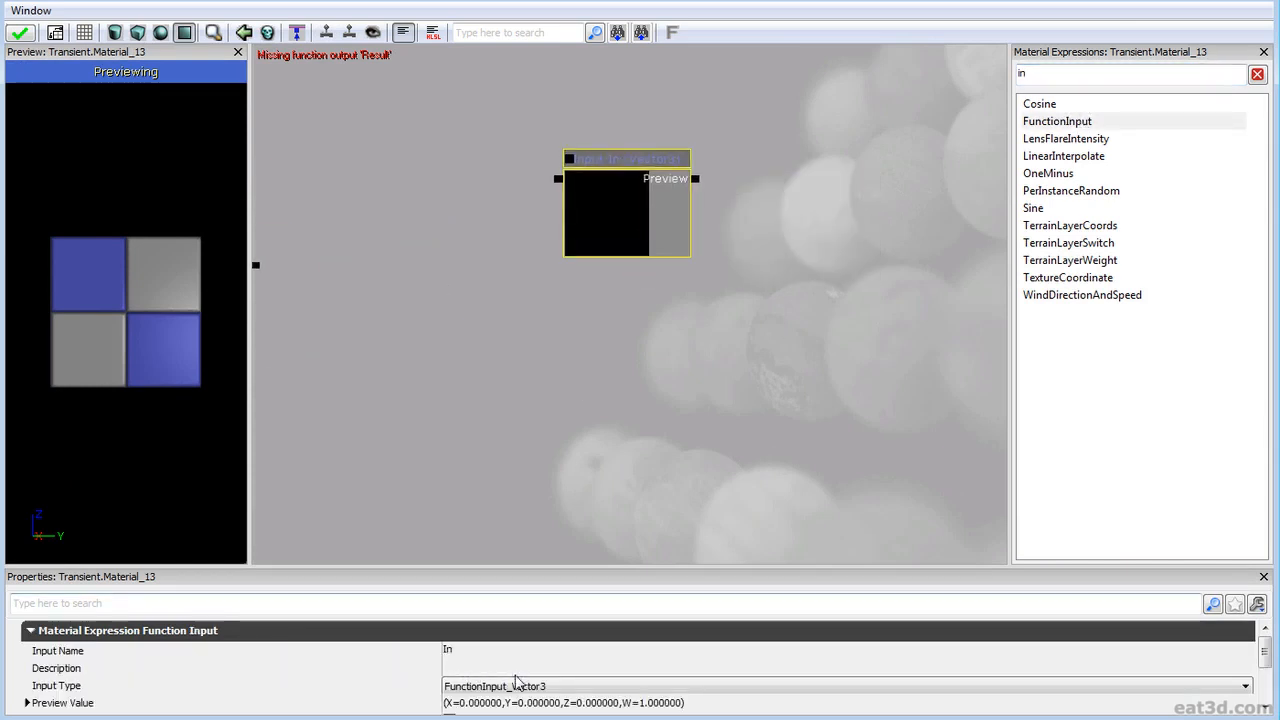
click(480, 686)
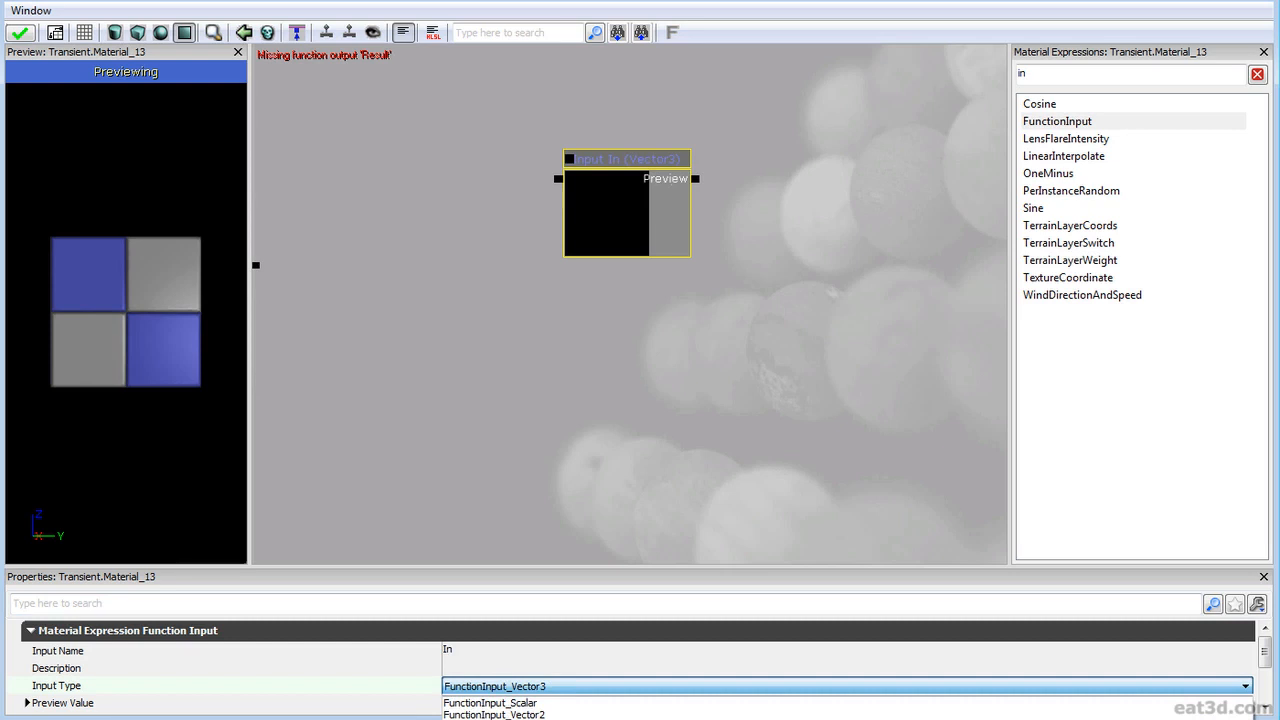
click(520, 719)
Duplicate the function input node and place the copy directly below the original.
drag(613, 293, 704, 312)
key(ctrl+w)
ctrl+drag(728, 262, 710, 383)
Name the lower function input node Color2.
click(478, 660)
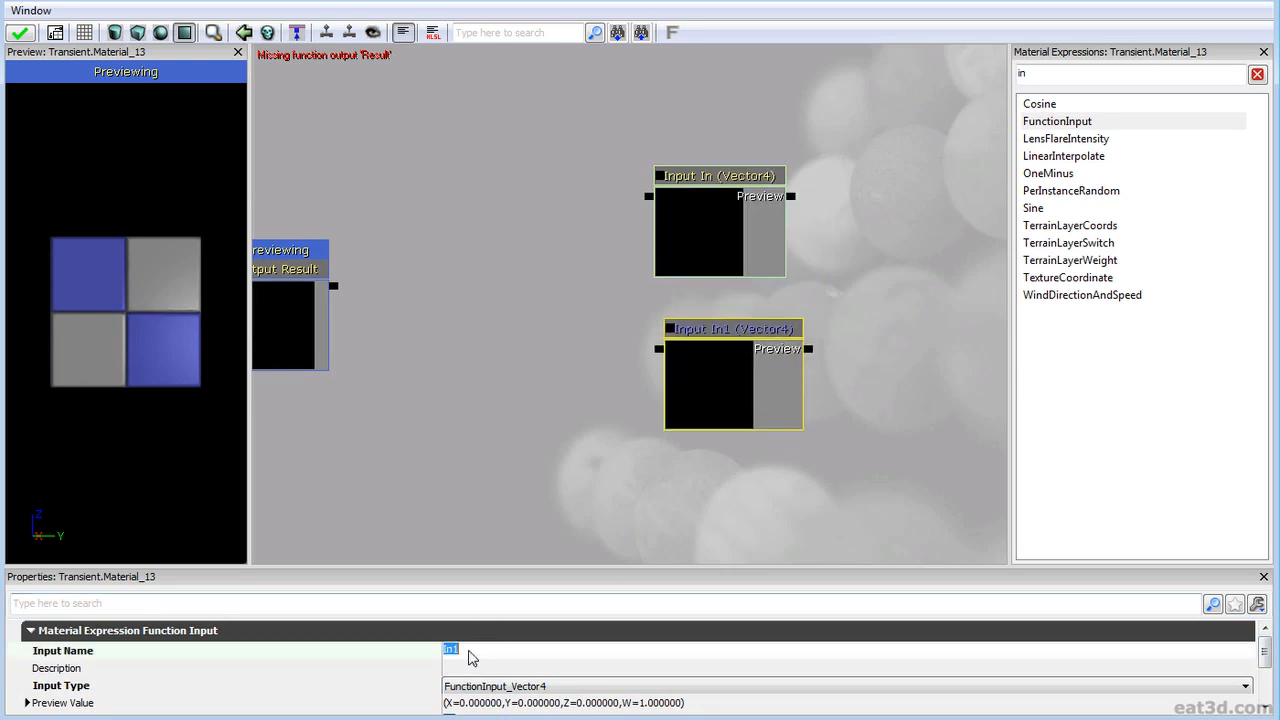
text(Color)
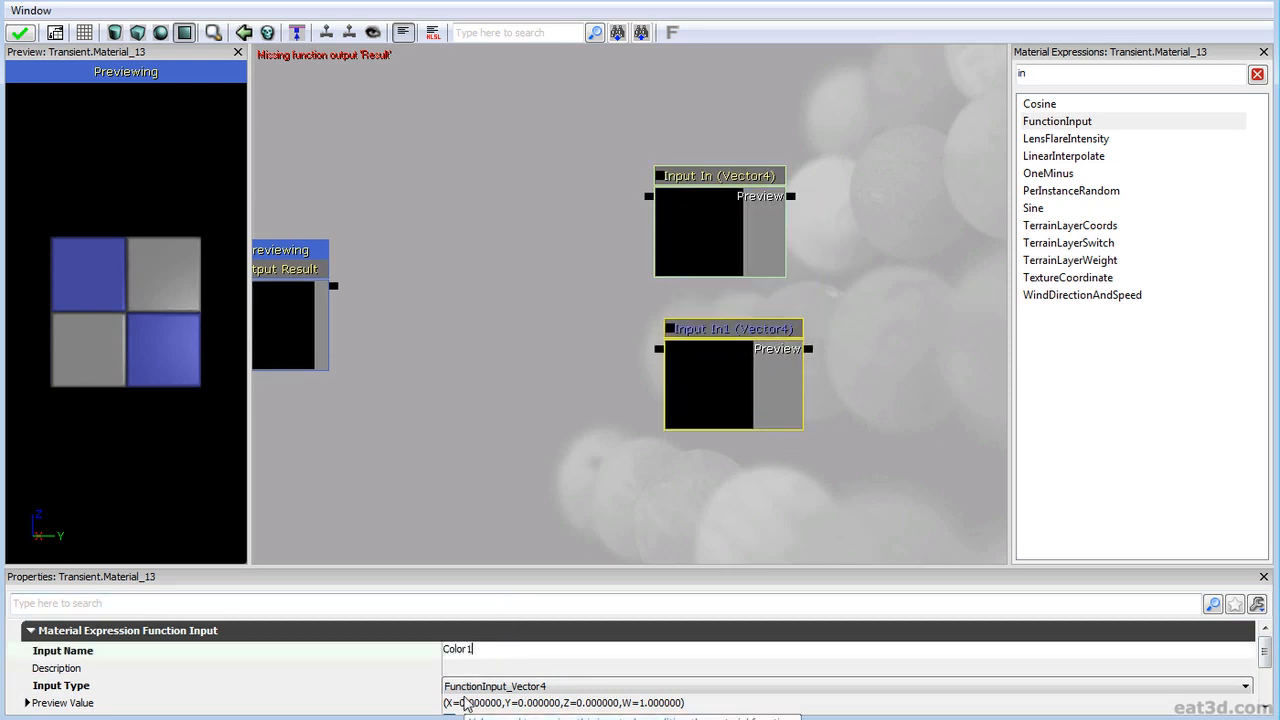
text(1)
key(Return)
click(490, 652)
click(486, 648)
double_click(484, 646)
key(Return)
key(Return)
Name the upper function input node Color1.
click(726, 262)
click(463, 653)
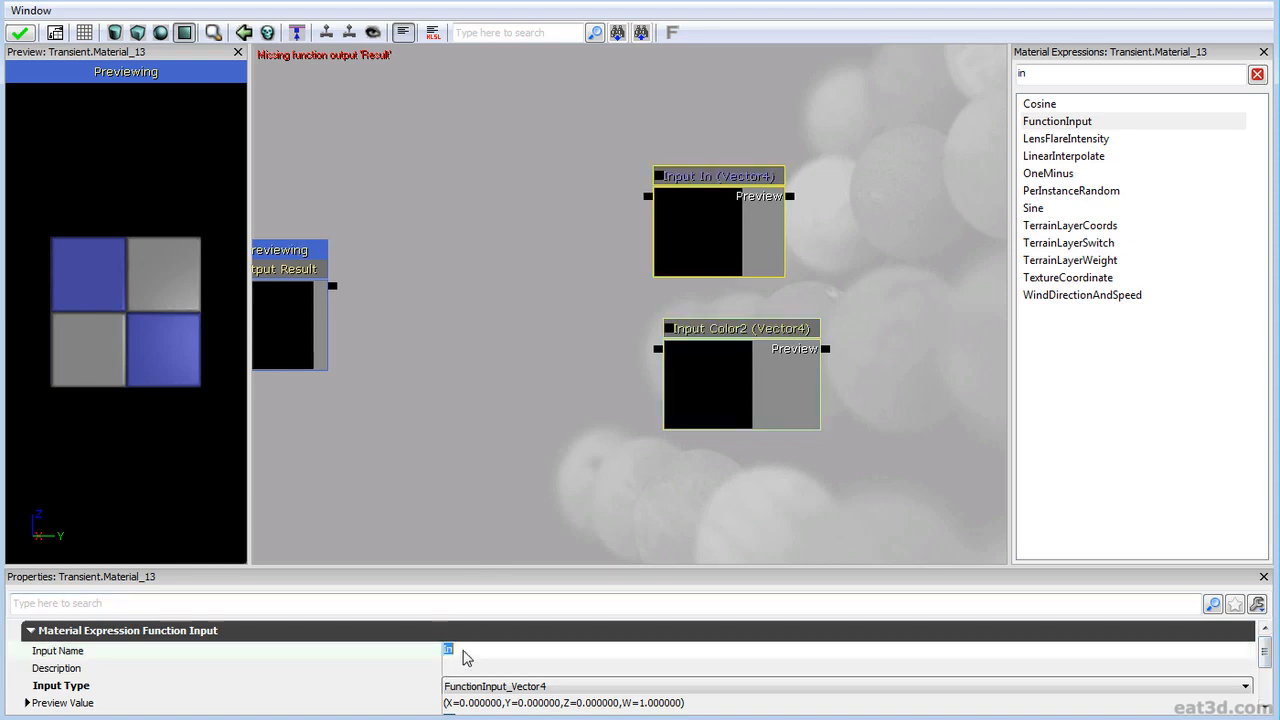
text(Color1)
key(Return)
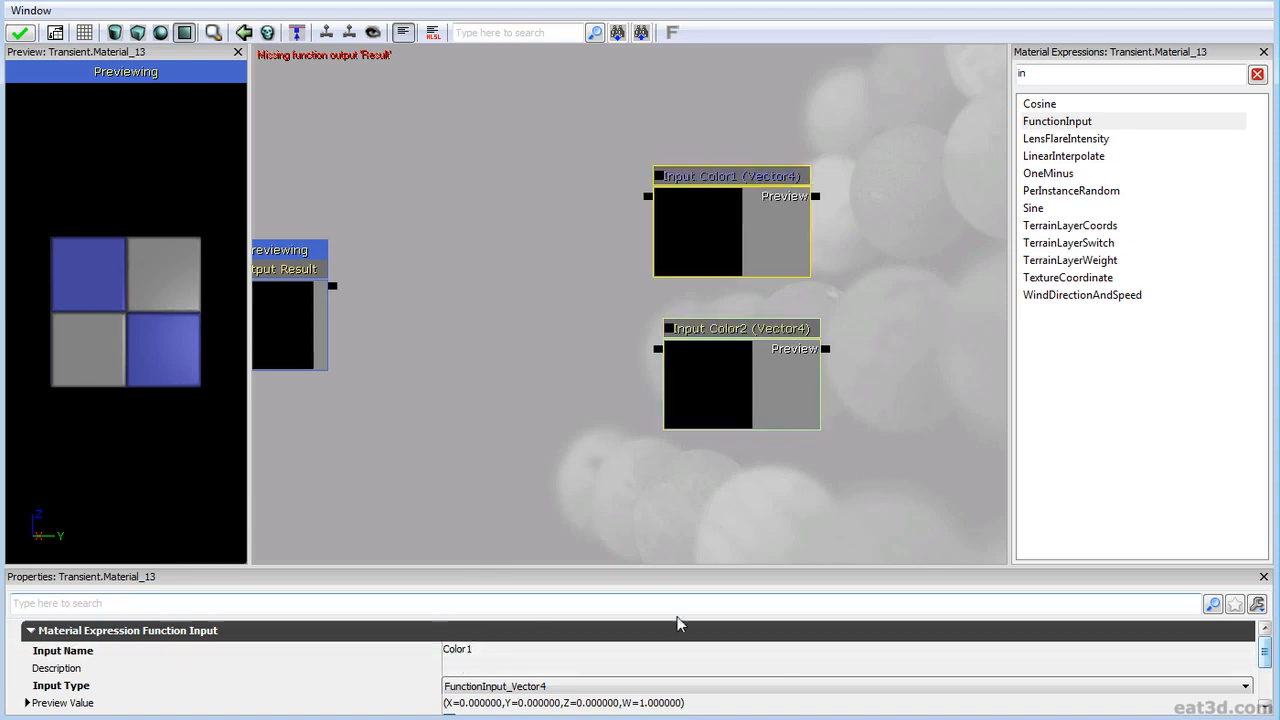
Make the Color1 input use its preview value as the default.
click(1266, 708)
click(1266, 708)
click(449, 683)
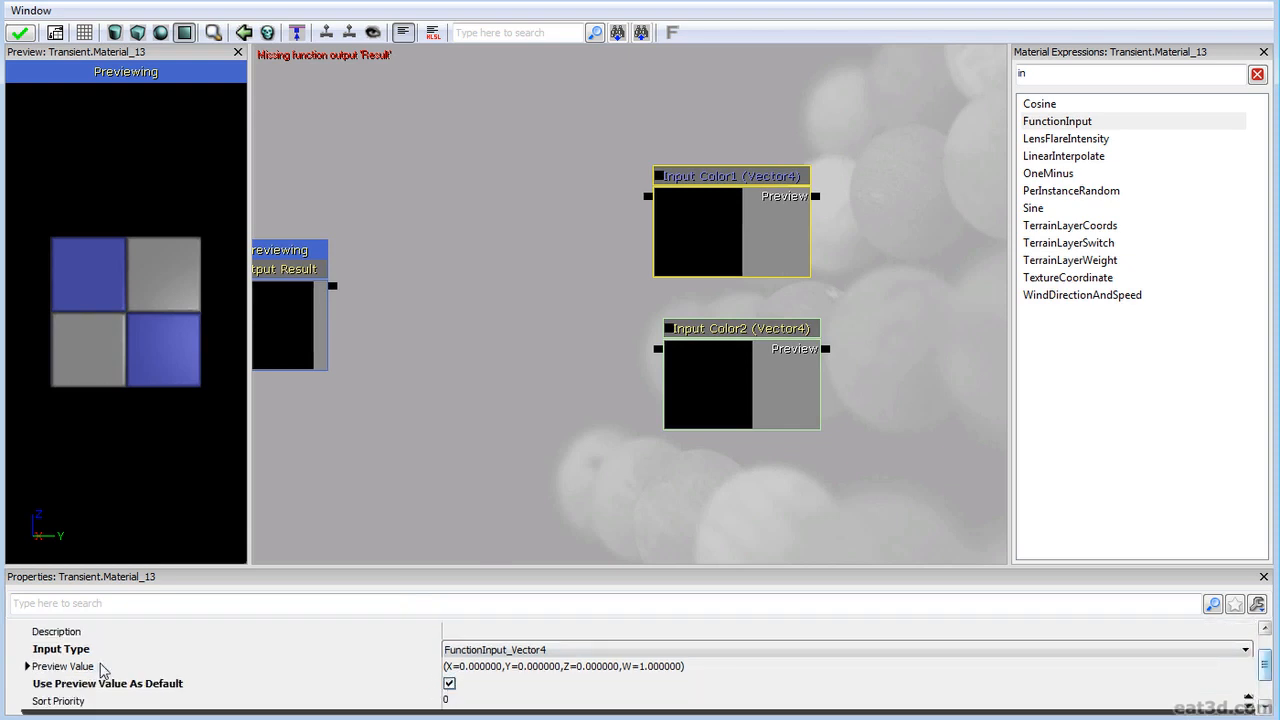
Set the Color1 input's preview value to red, with X at 1 and Y at 0.
click(28, 667)
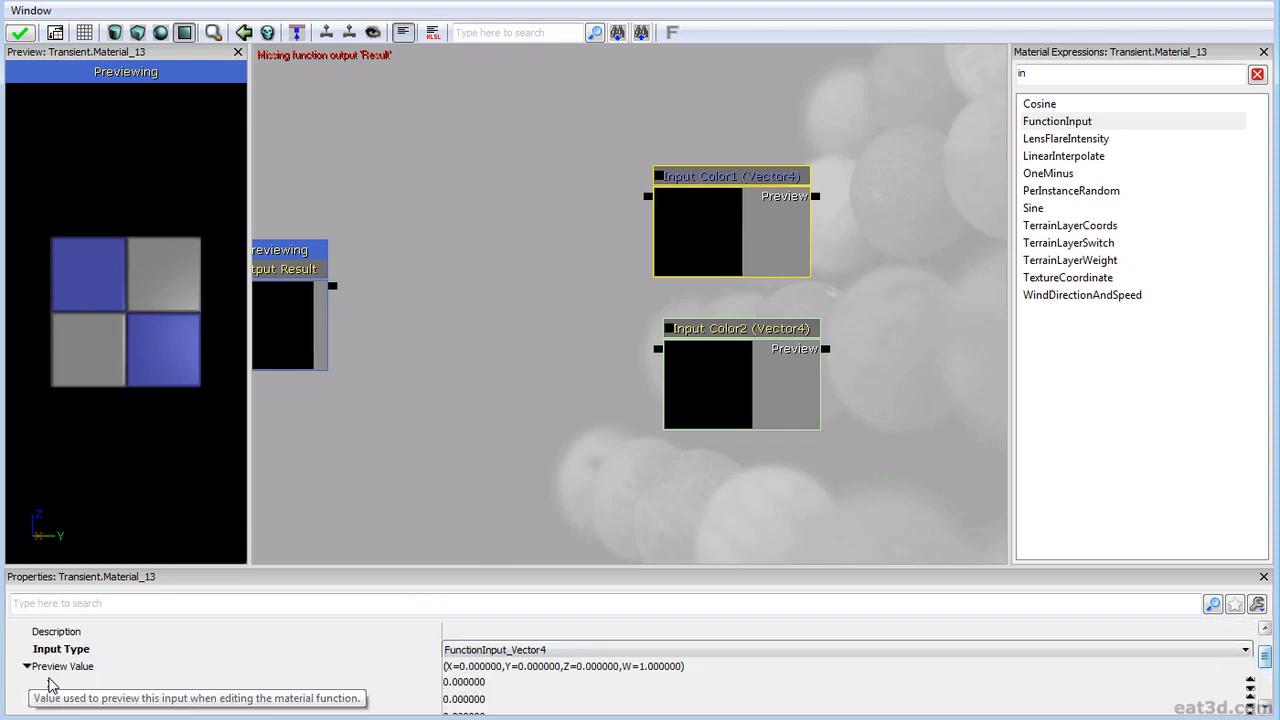
click(465, 700)
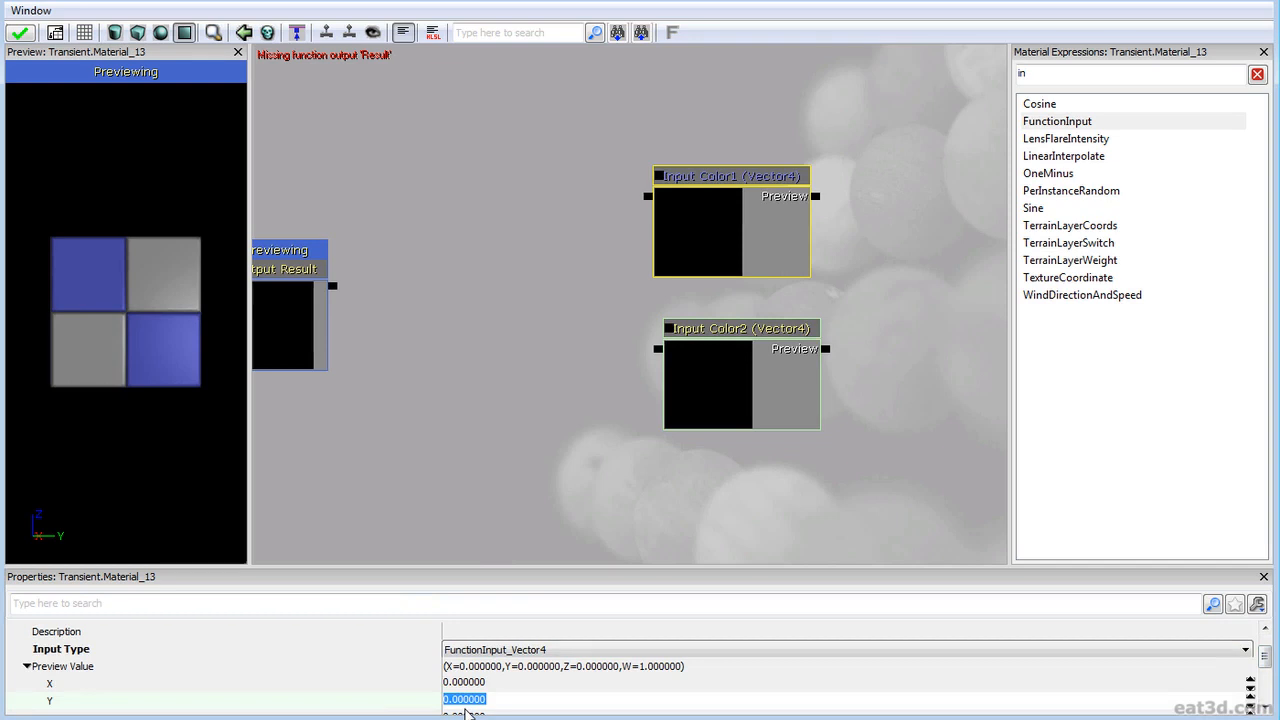
text(1)
key(Return)
click(475, 682)
text(1)
key(Return)
click(468, 699)
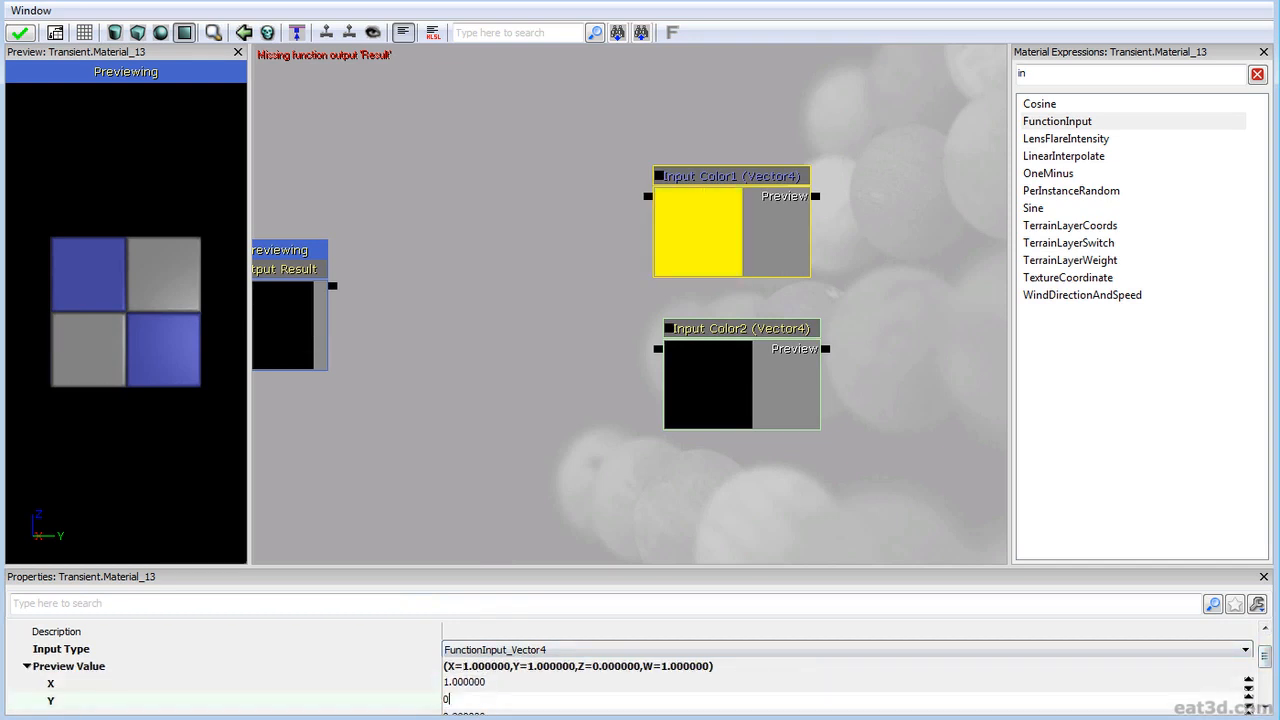
text(0)
key(Return)
Set the Color2 input's preview value to green with Y at 1, and use it as the default.
click(705, 390)
click(480, 699)
text(1)
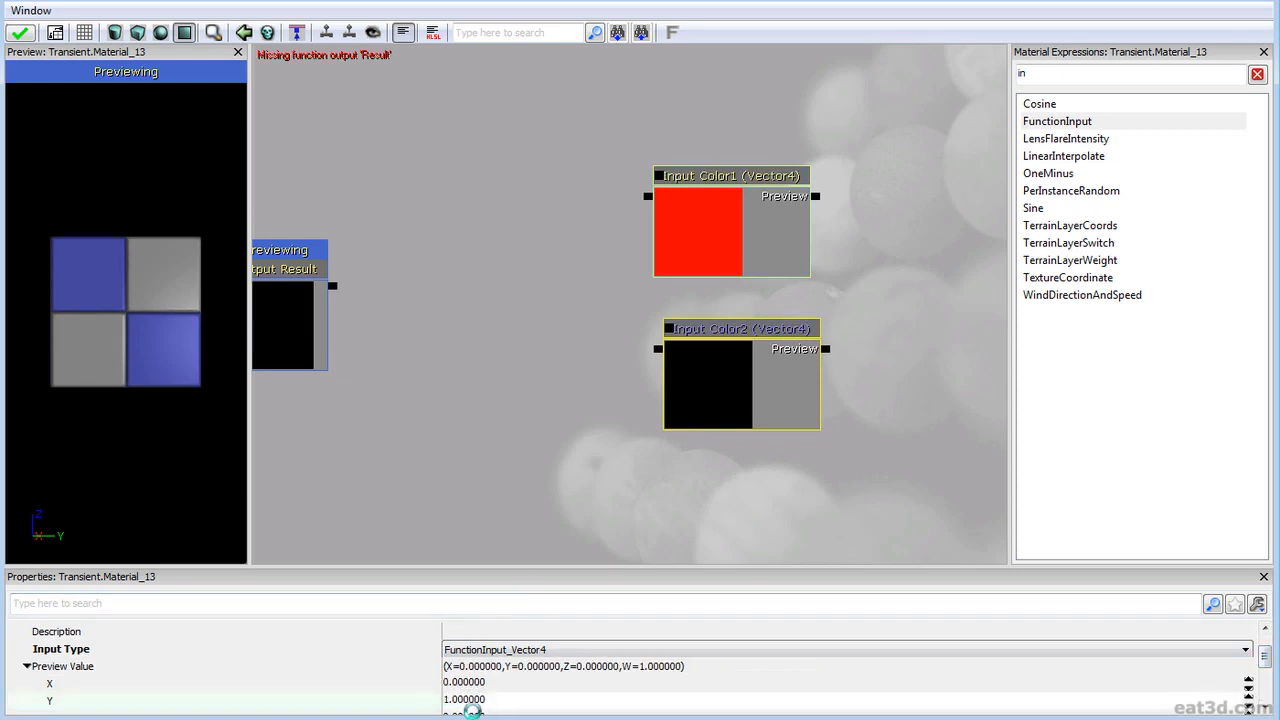
key(Return)
click(27, 666)
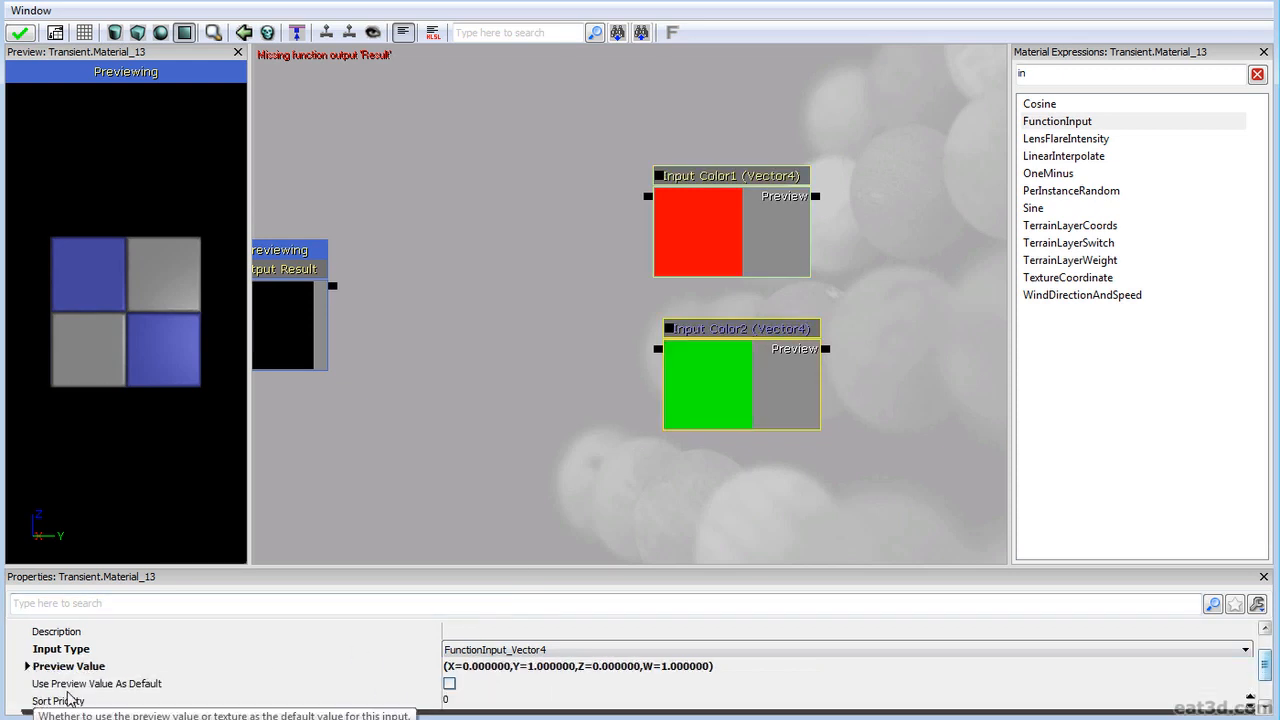
click(449, 684)
Reposition the Output Result and Color2 nodes to leave space between the output and the color inputs.
click(530, 502)
drag(439, 361, 491, 383)
click(304, 319)
drag(304, 319, 285, 304)
drag(460, 359, 549, 372)
drag(881, 408, 862, 400)
Add a Custom expression node and place it midway between the Output Result node and the color inputs.
drag(1050, 75, 959, 69)
text(cos)
key(BackSpace)
key(BackSpace)
text(us)
drag(1042, 104, 646, 314)
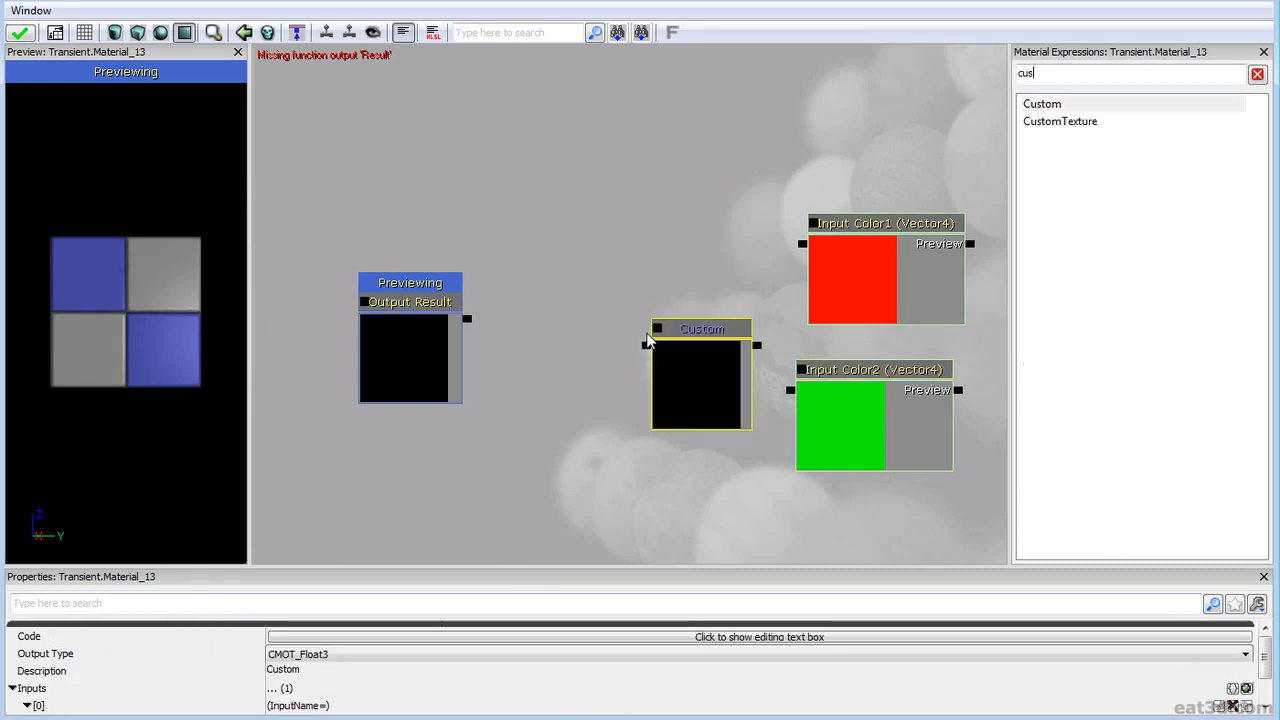
drag(694, 371, 632, 348)
click(737, 406)
drag(424, 359, 396, 356)
drag(650, 363, 622, 364)
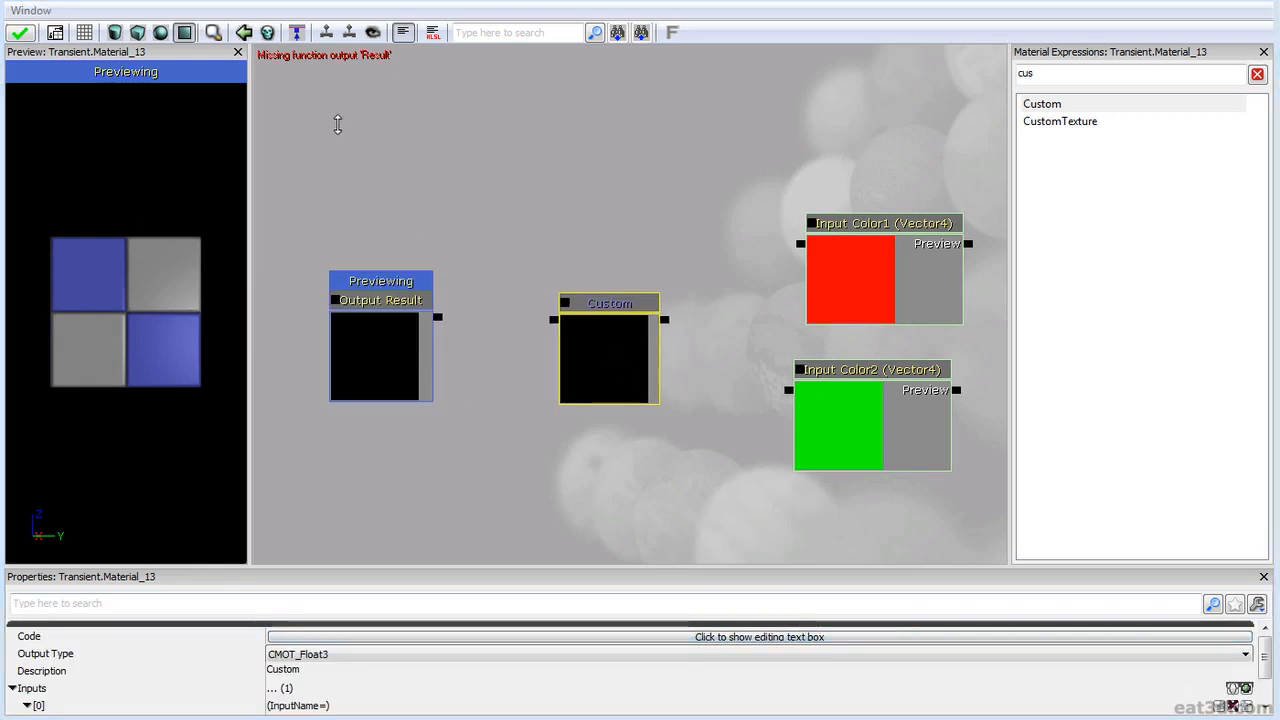
View the Custom node's code editor and close it without entering any code.
click(700, 637)
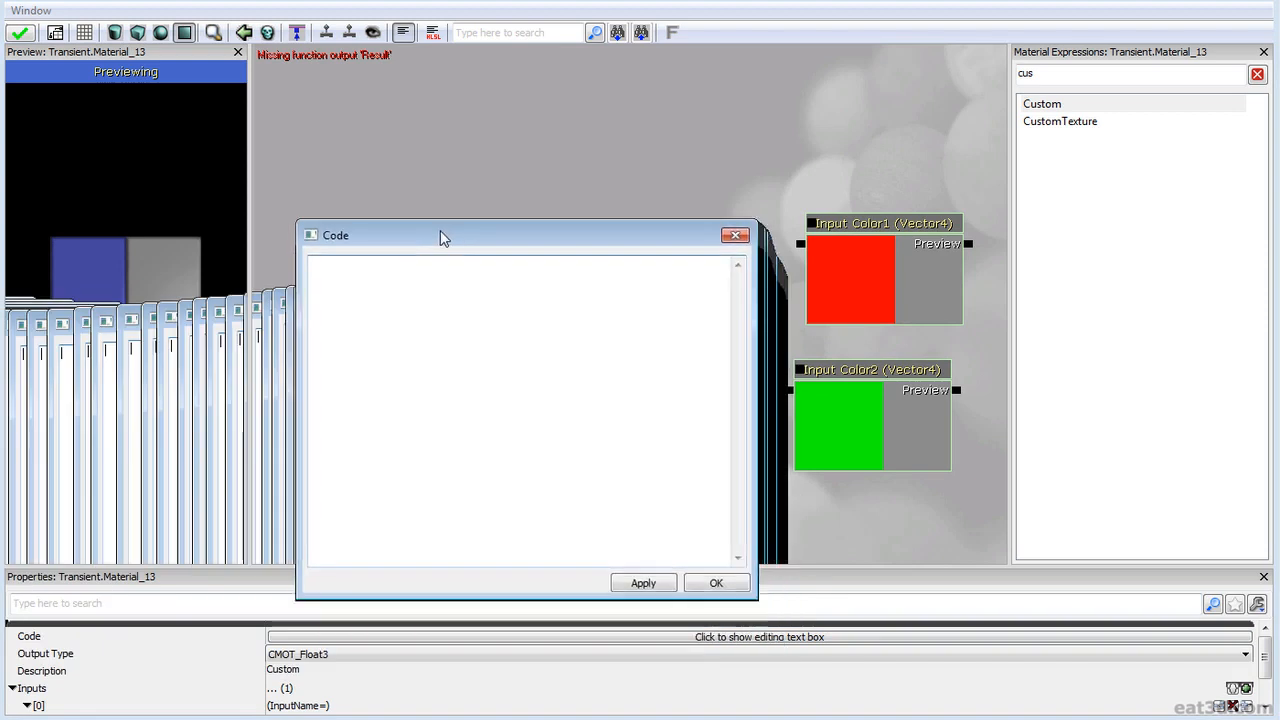
drag(443, 214, 966, 197)
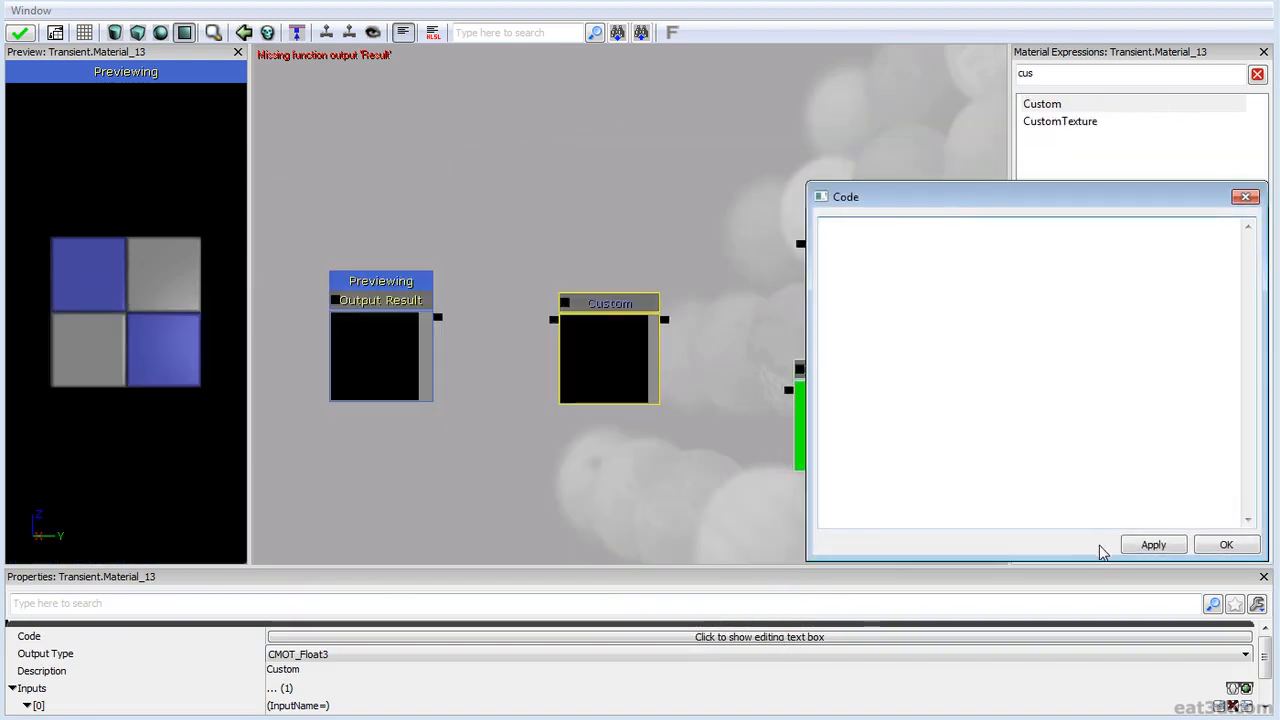
click(1234, 544)
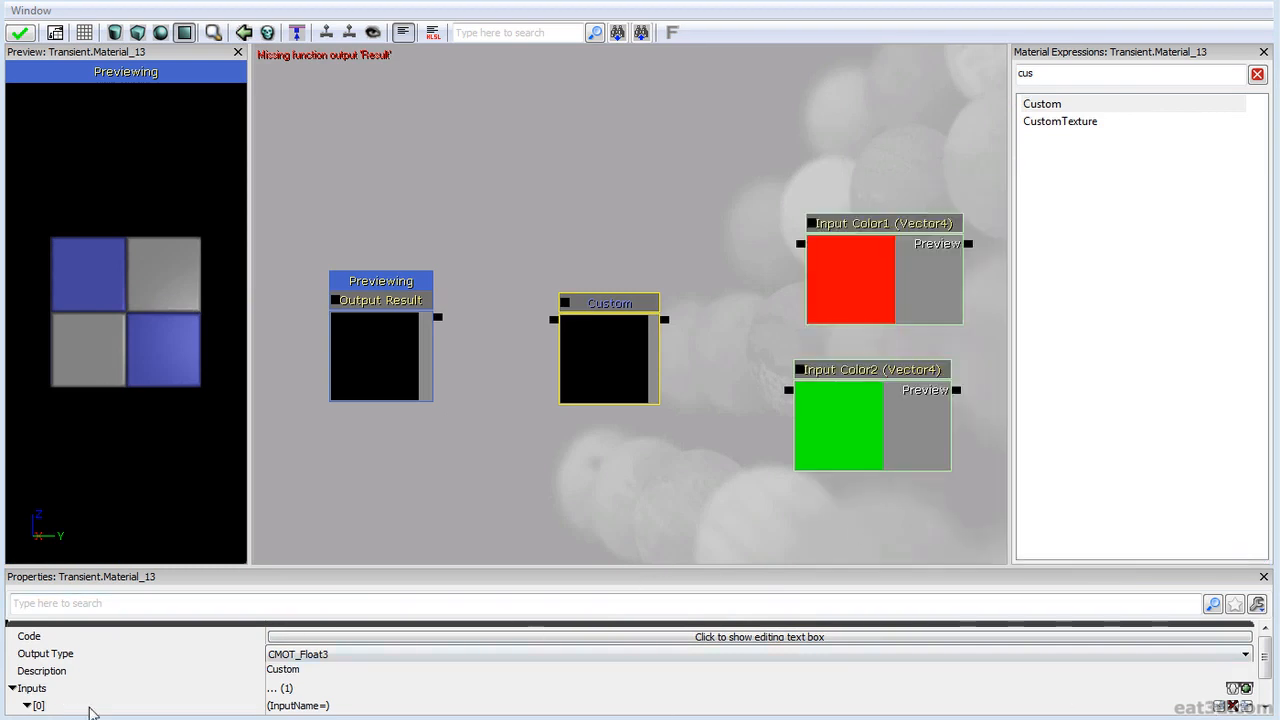
Name the Custom node's first input Color1.
scroll(1266, 708, down, 1)
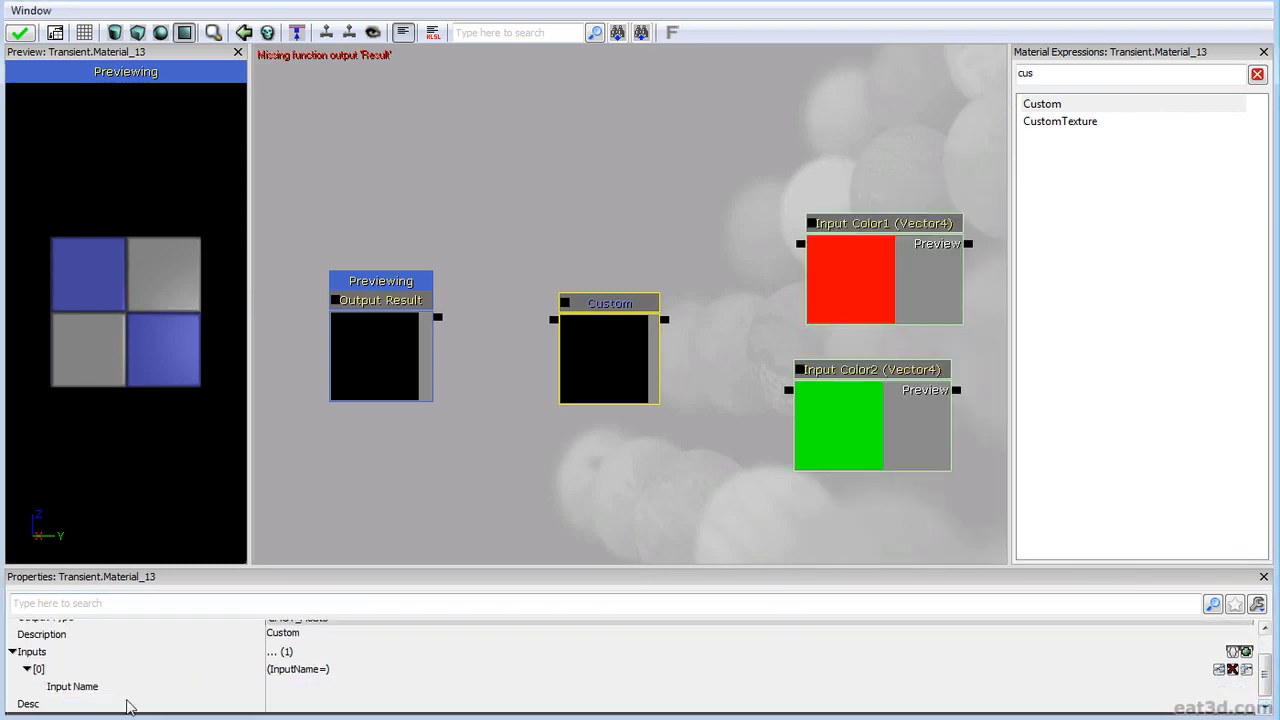
click(340, 686)
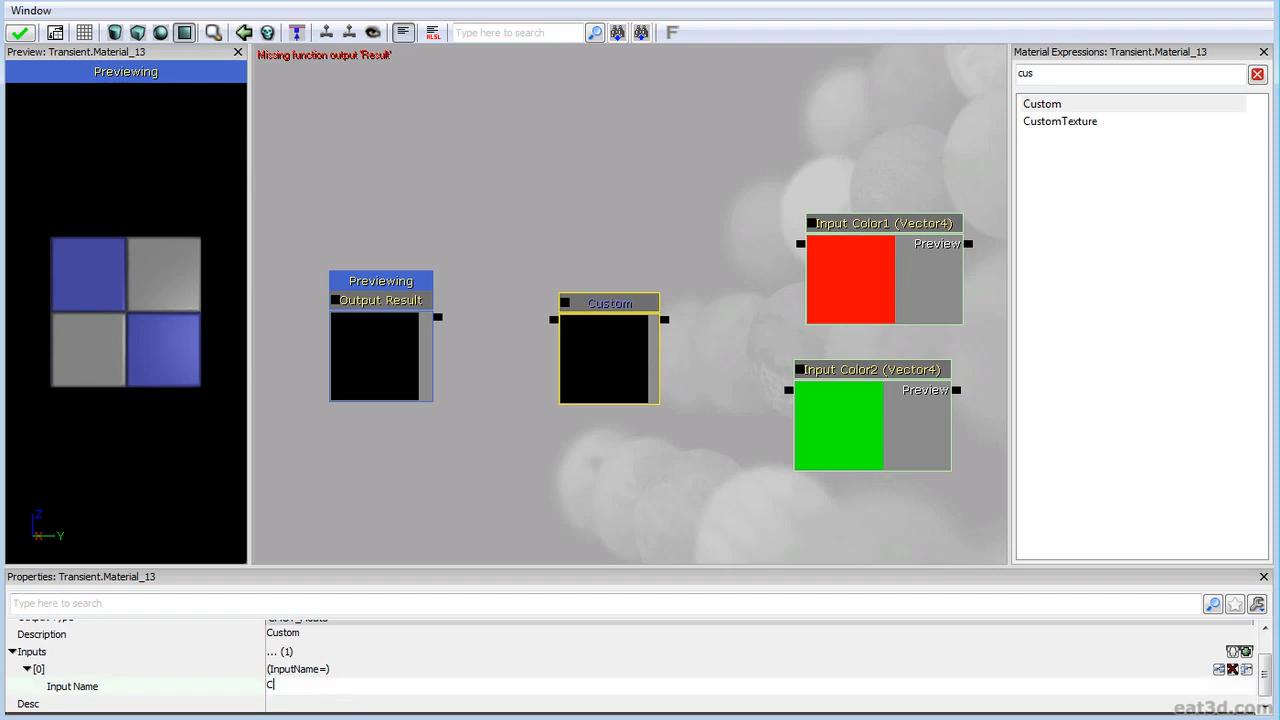
key(Return)
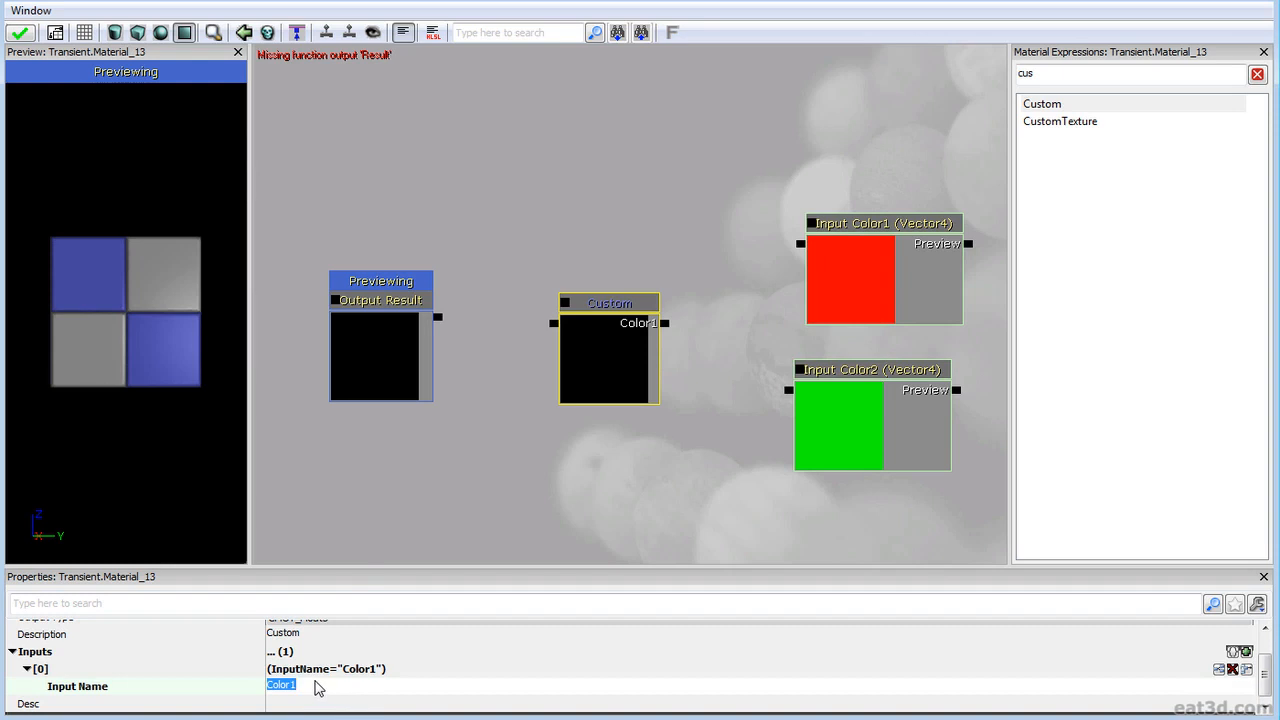
Add a second input to the Custom node and name it Color2.
click(1246, 652)
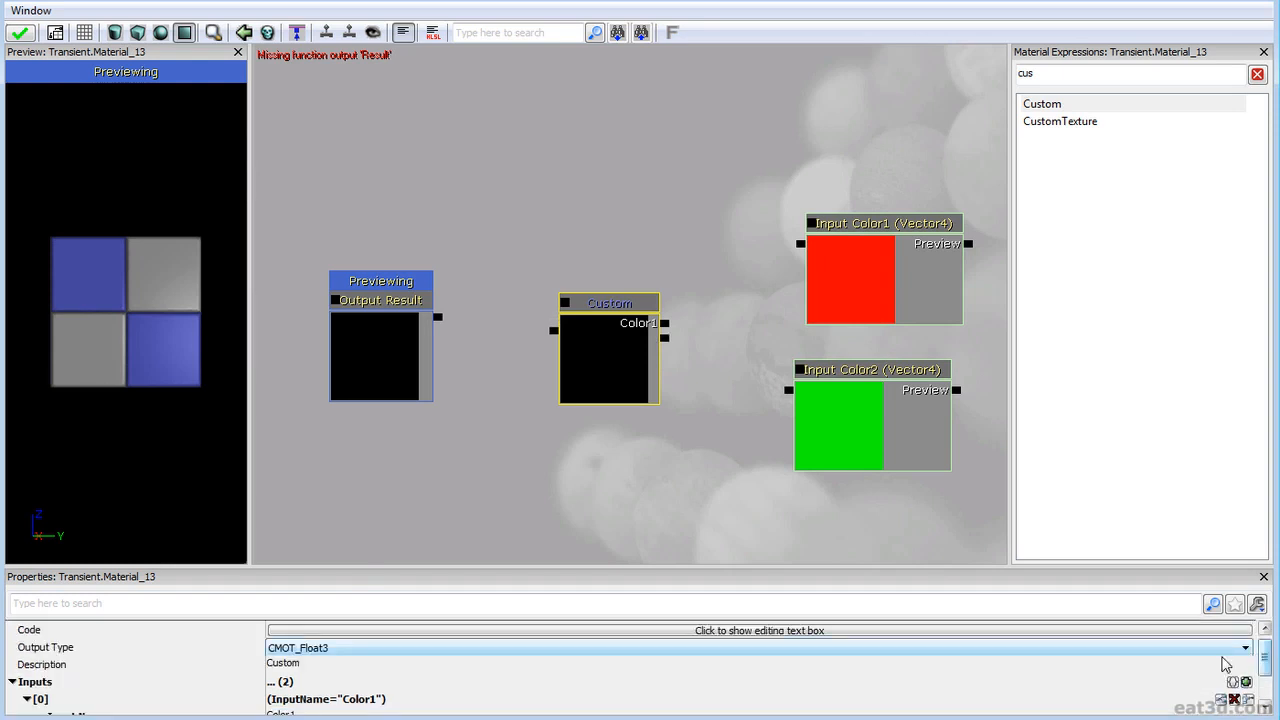
click(392, 649)
click(394, 651)
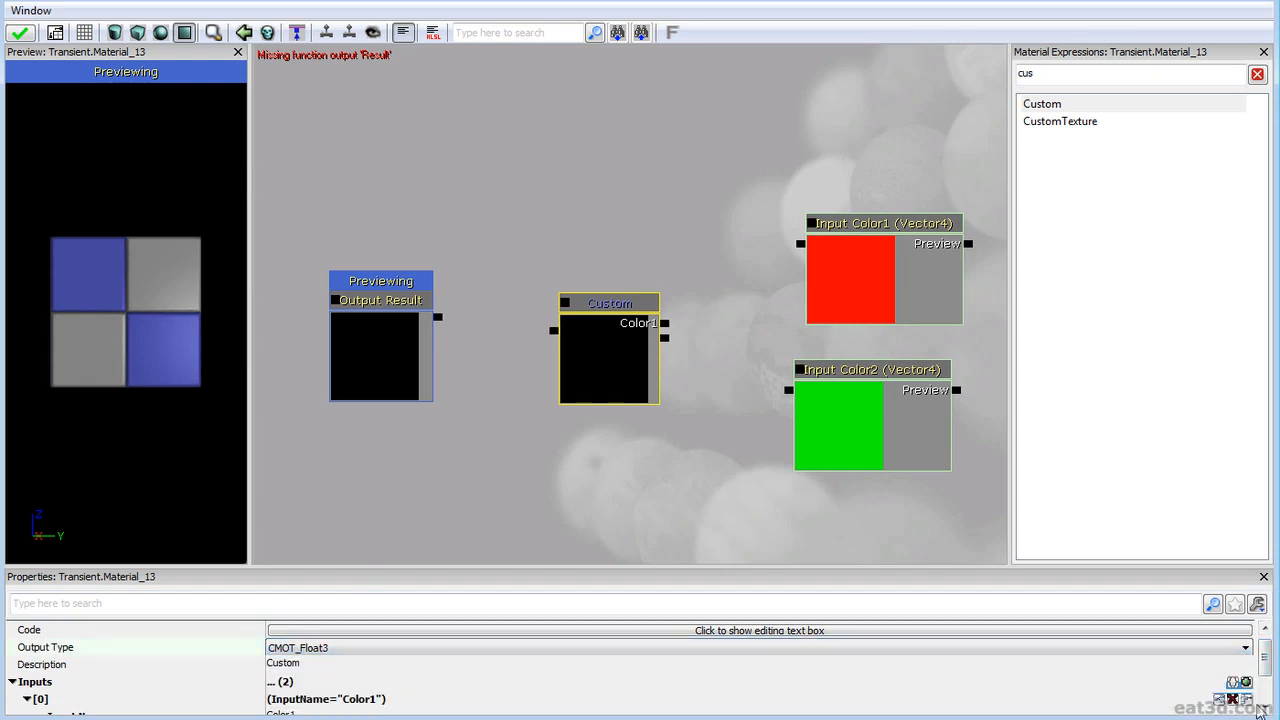
scroll(1256, 709, down, 3)
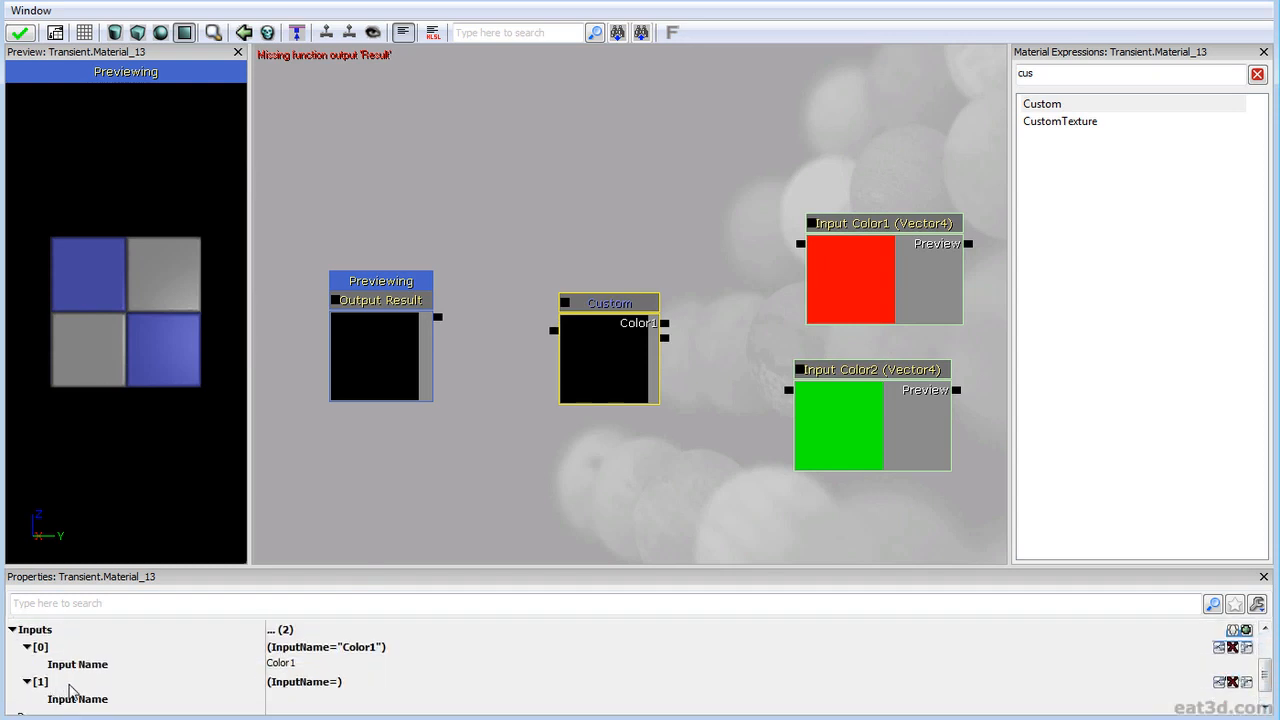
scroll(60, 688, down, 1)
click(337, 681)
text(Color2)
key(Return)
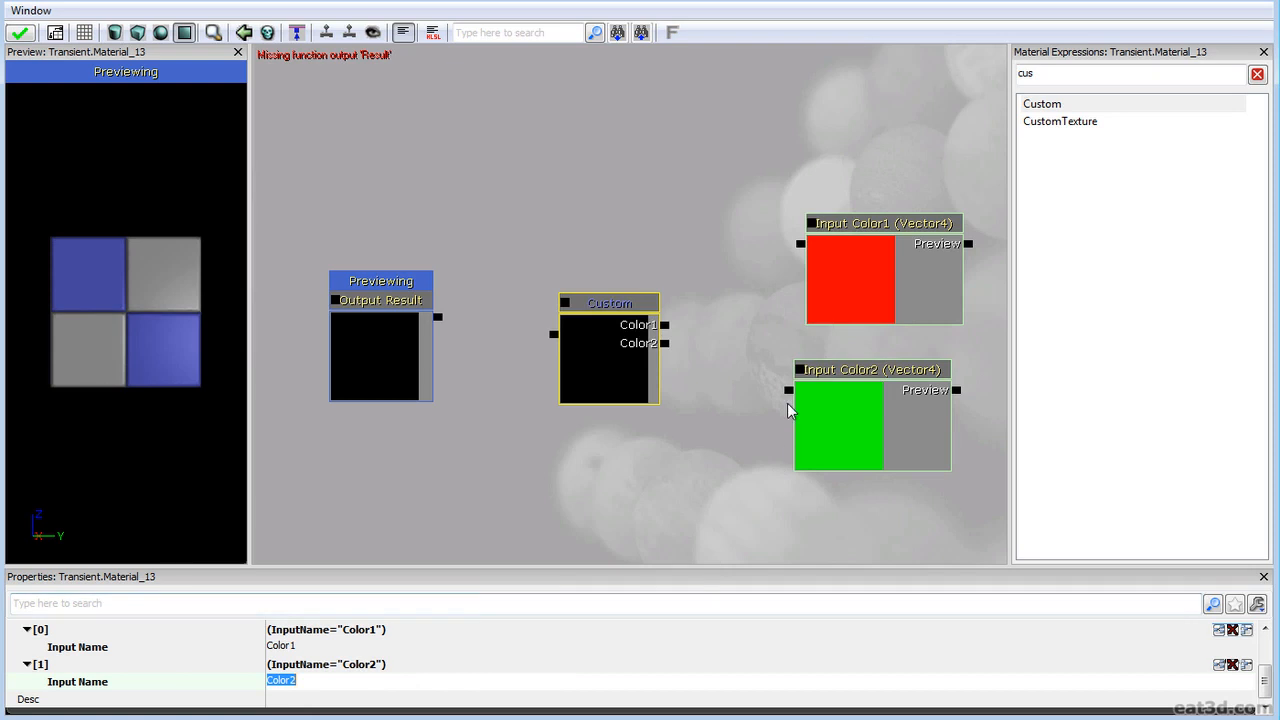
Connect the Color1 and Color2 function inputs to the matching inputs of the Custom node, and reselect the Custom node.
drag(786, 390, 800, 244)
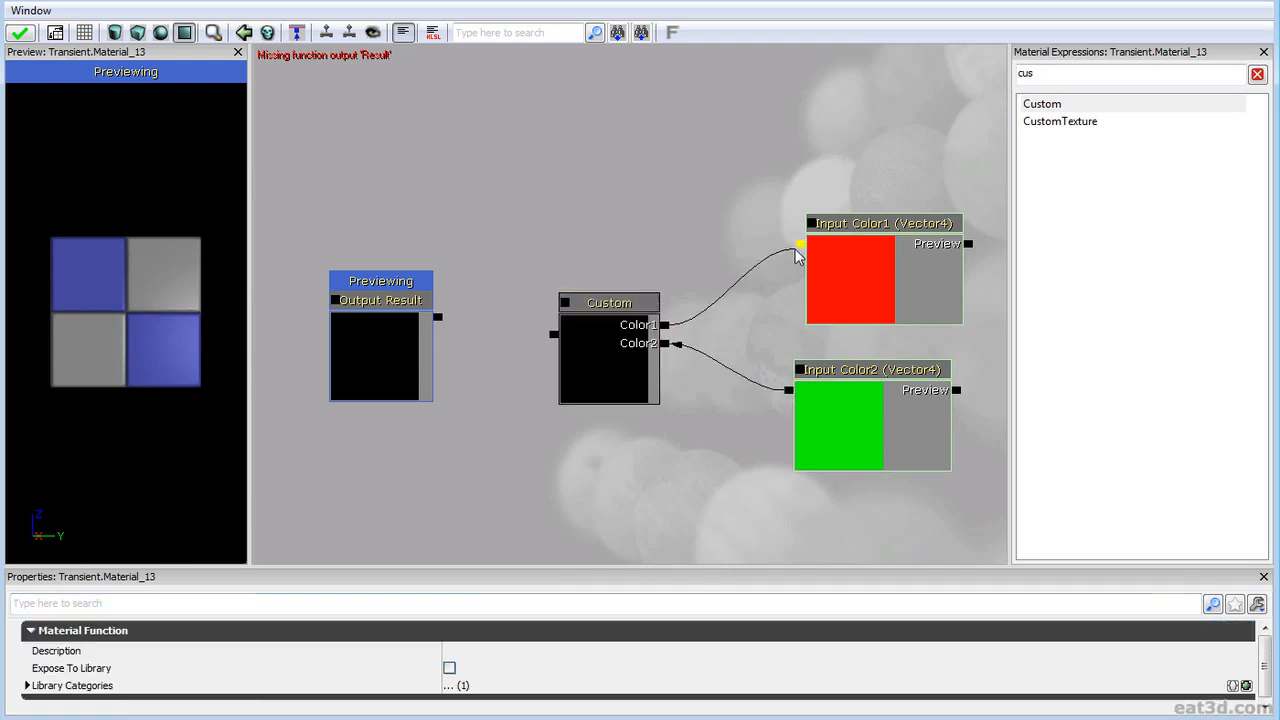
click(575, 380)
click(1266, 708)
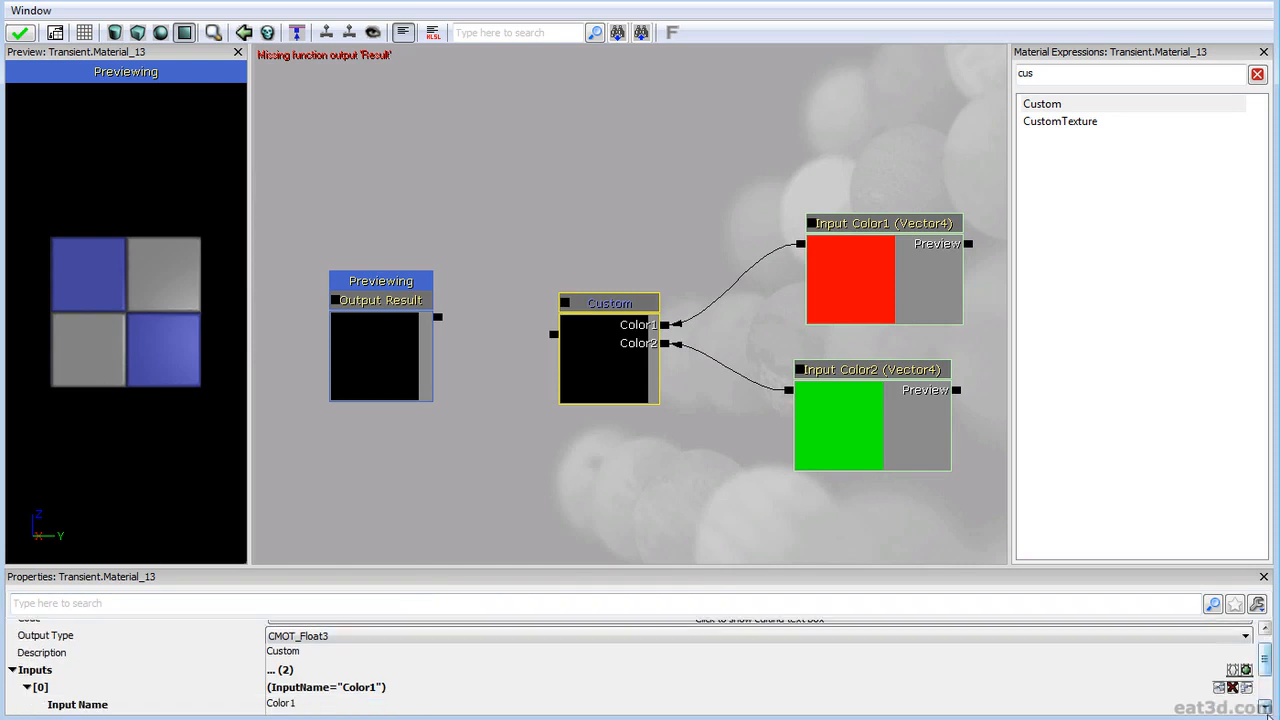
Add a third input to the Custom node and name it Heightmap.
click(1246, 671)
drag(1266, 648, 1267, 690)
double_click(212, 683)
click(296, 688)
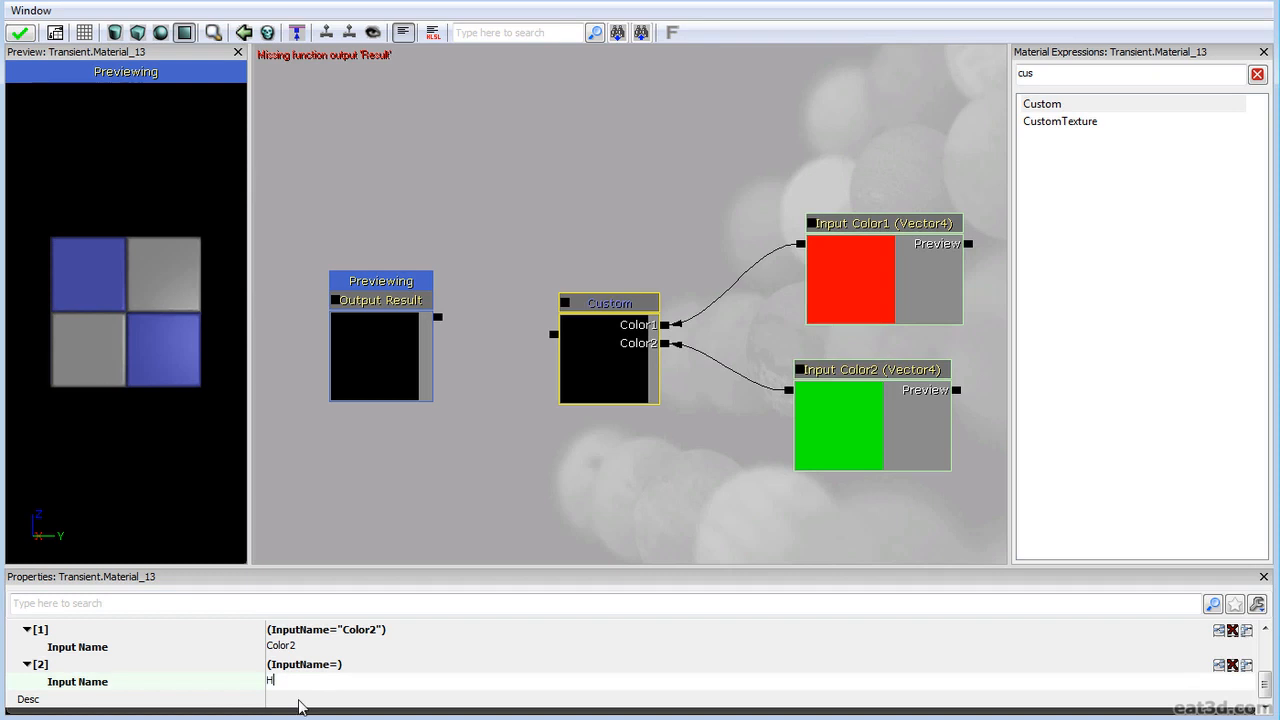
key(Return)
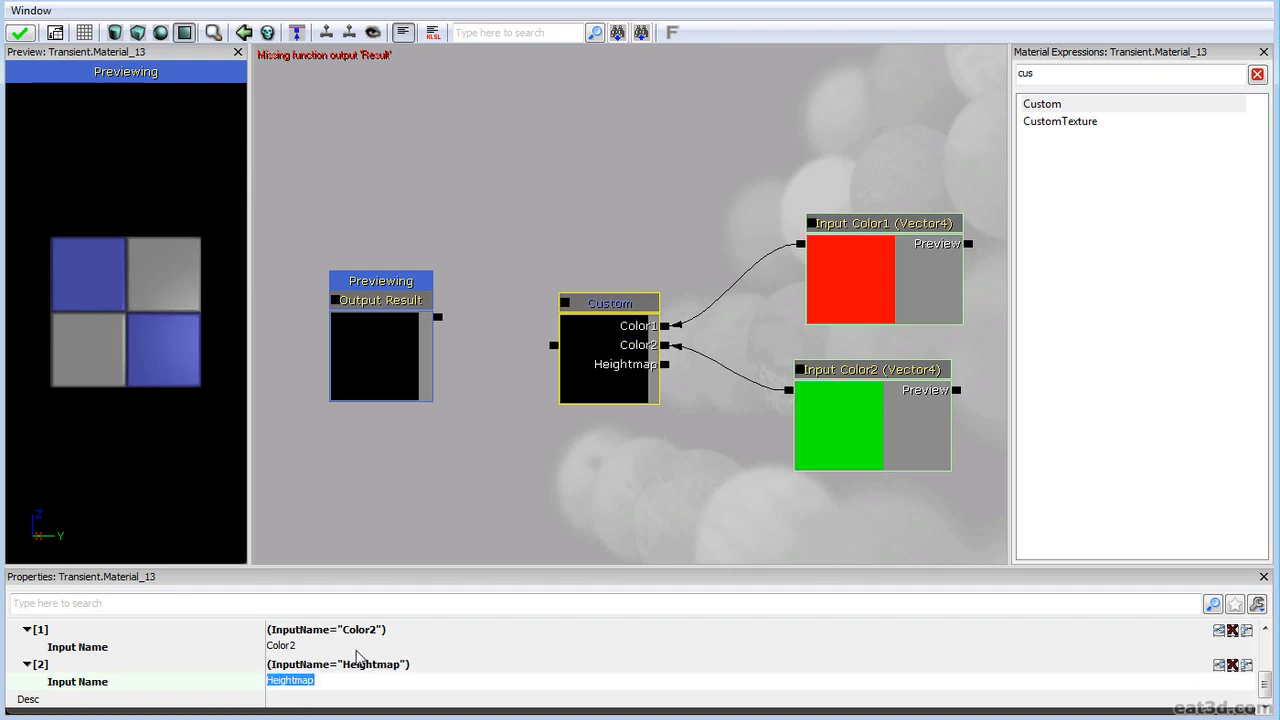
Bring the CenterPiece_N texture into the function graph as a Texture Sample and place it below the Color2 input.
key(ctrl+shift+f)
drag(262, 692, 261, 719)
click(152, 719)
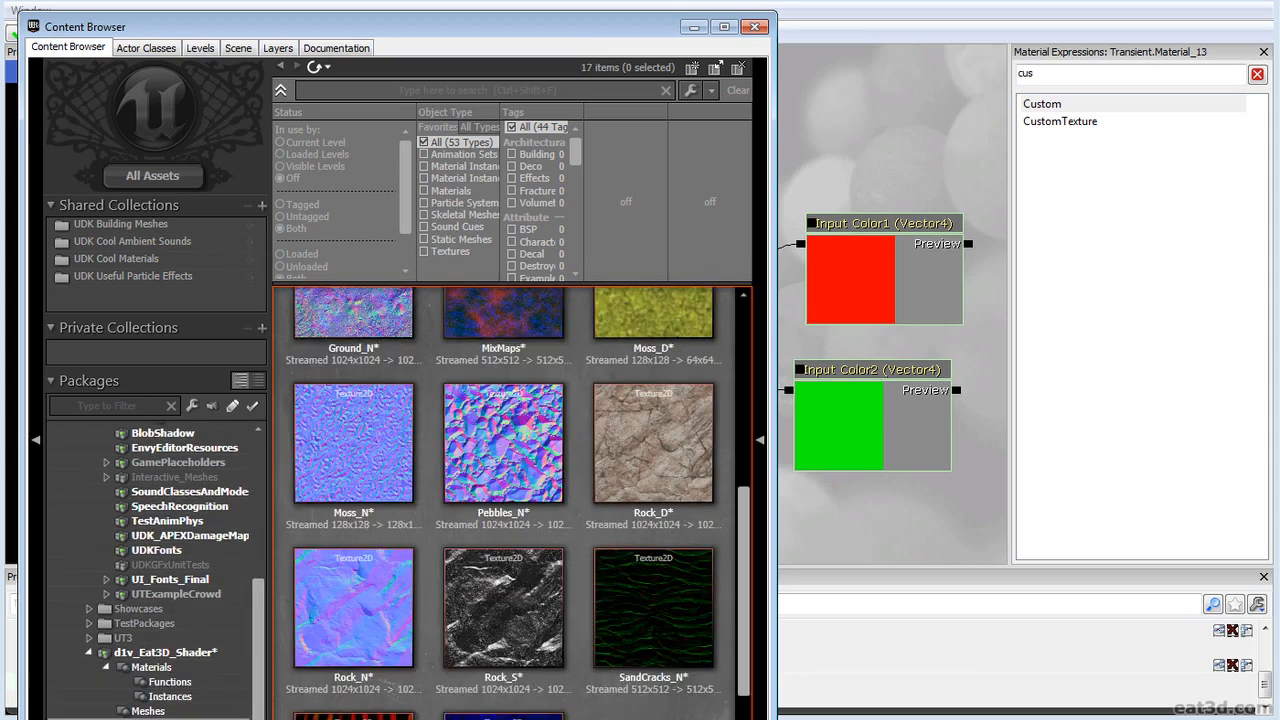
scroll(600, 640, up, 5)
drag(353, 360, 925, 552)
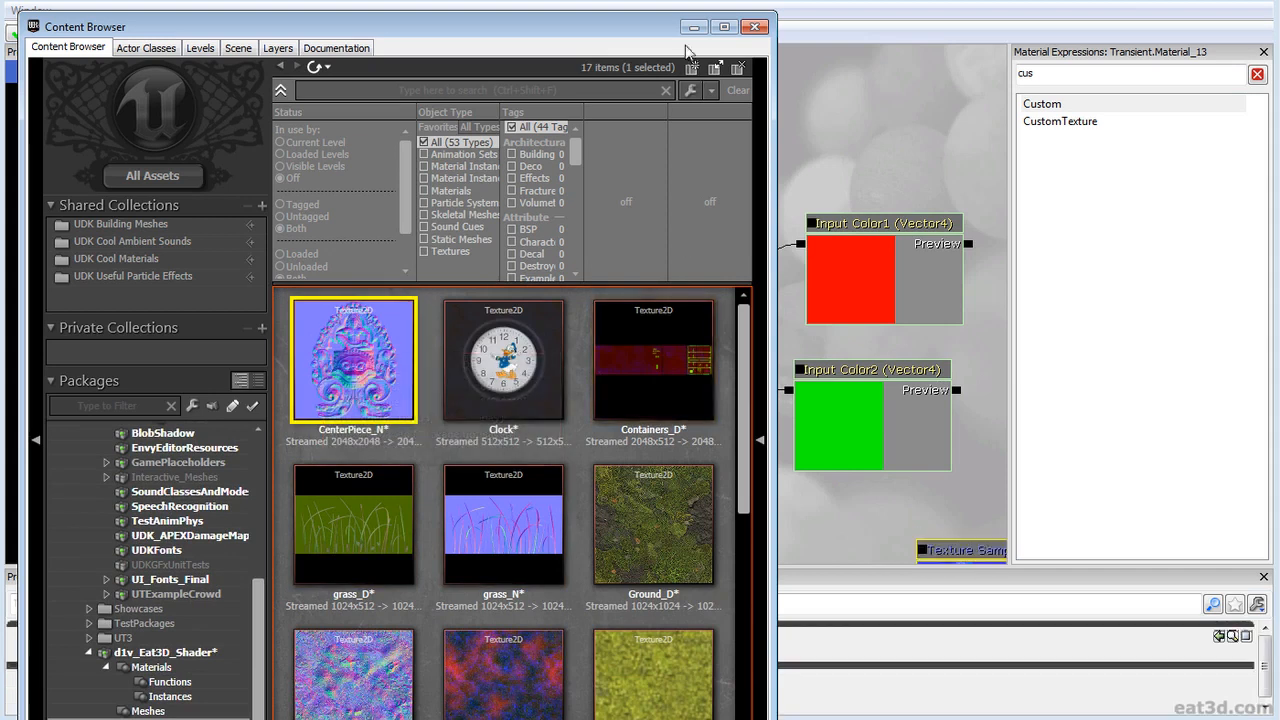
click(694, 27)
click(897, 432)
ctrl+drag(897, 432, 799, 386)
drag(775, 396, 495, 172)
Connect the Texture Sample's alpha to the Custom node's Heightmap input and the Custom node's output to Output Result.
right_drag(171, 326, 171, 250)
middle_drag(171, 326, 171, 360)
mouse_move(151, 262)
right_down()
mouse_move(151, 330)
mouse_move(151, 237)
right_up()
right_drag(96, 386, 96, 470)
drag(728, 408, 684, 407)
drag(678, 228, 822, 429)
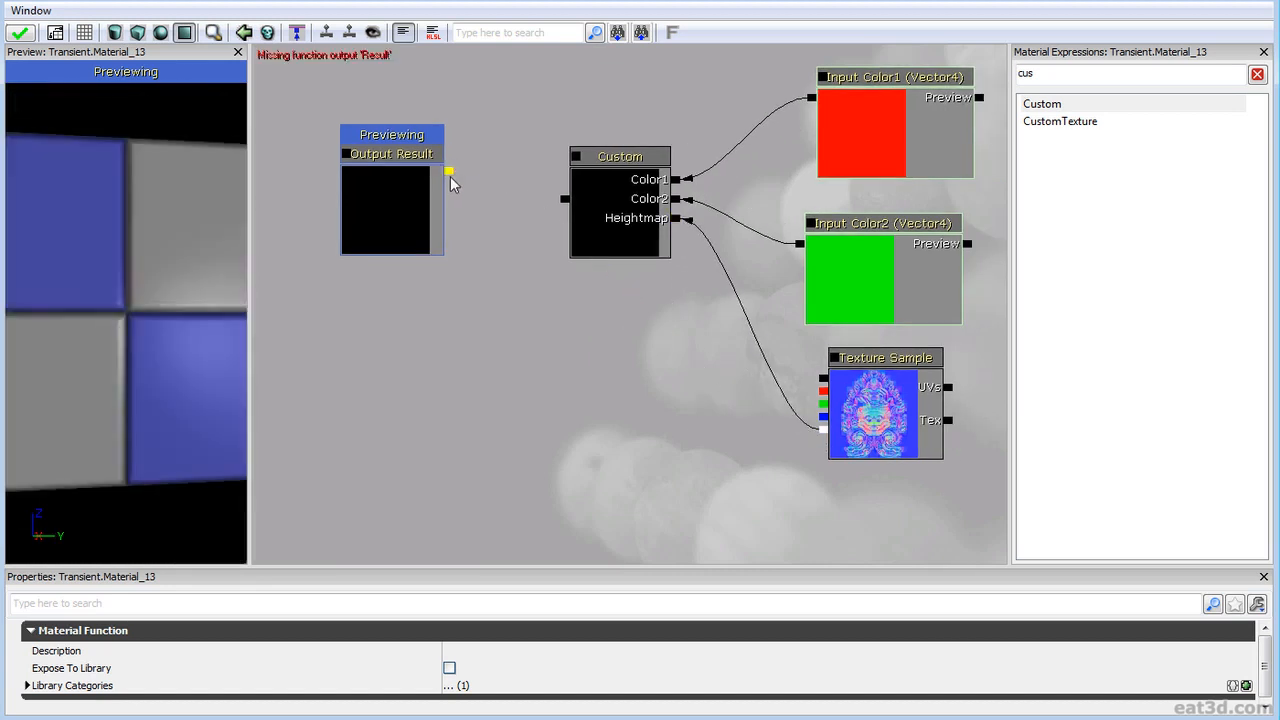
drag(567, 199, 451, 171)
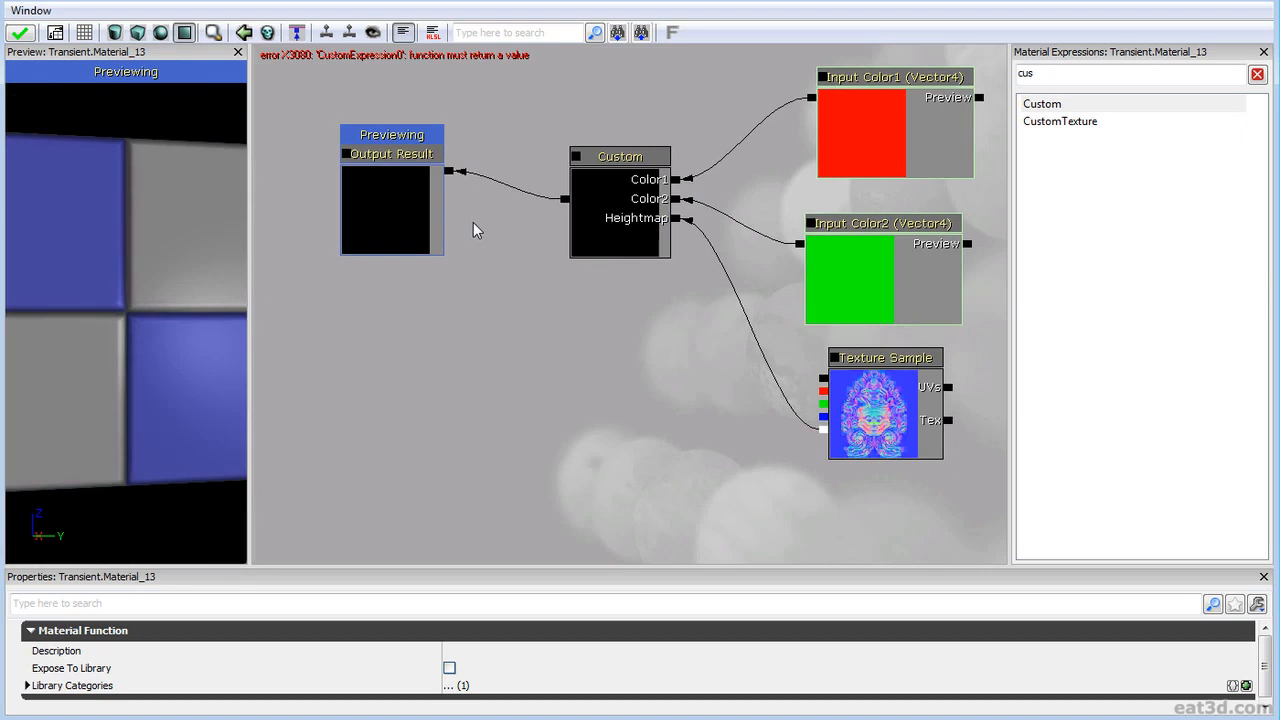
Open the Custom node's code for editing and declare the variable with "float3 output;".
click(578, 205)
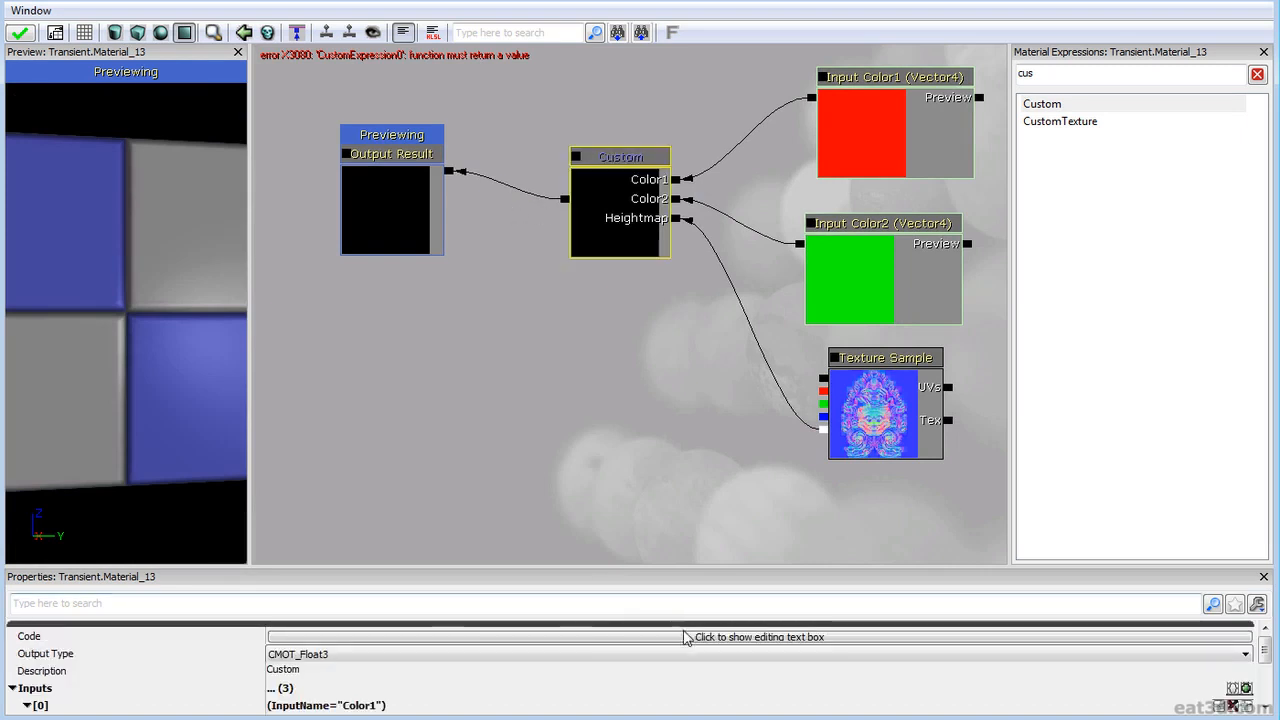
click(709, 639)
drag(925, 205, 405, 290)
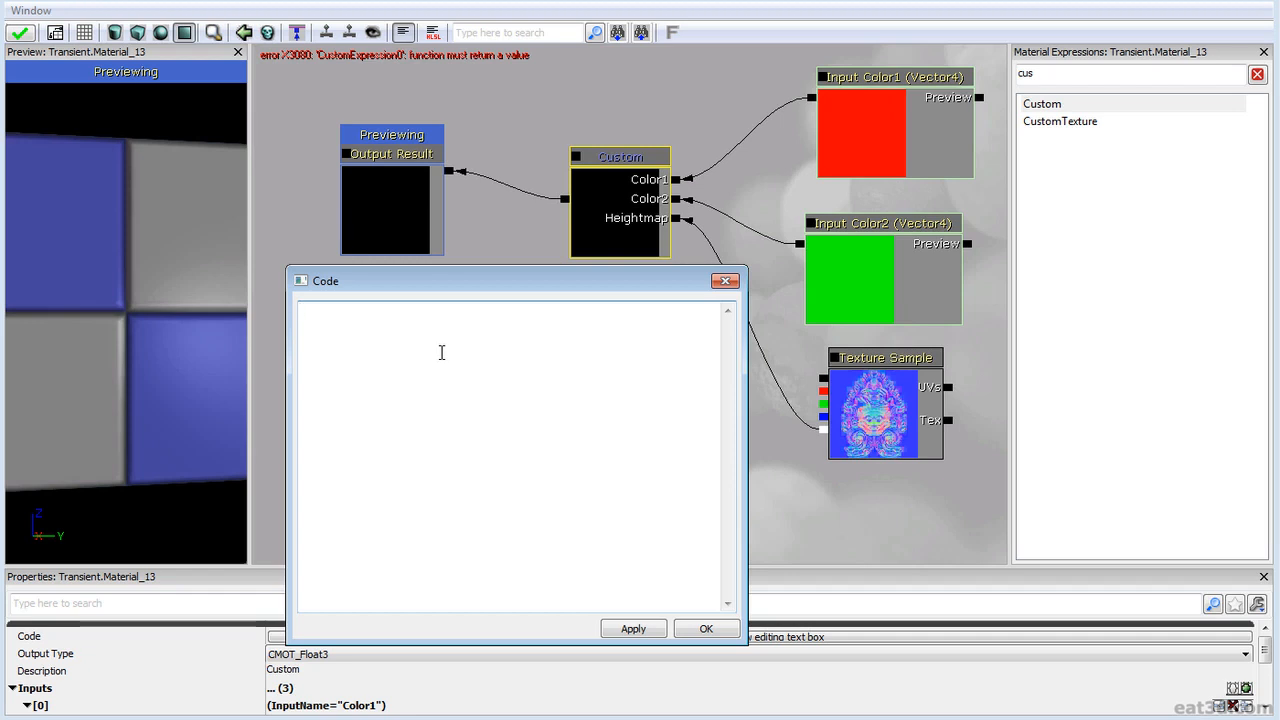
text(float3)
text(output)
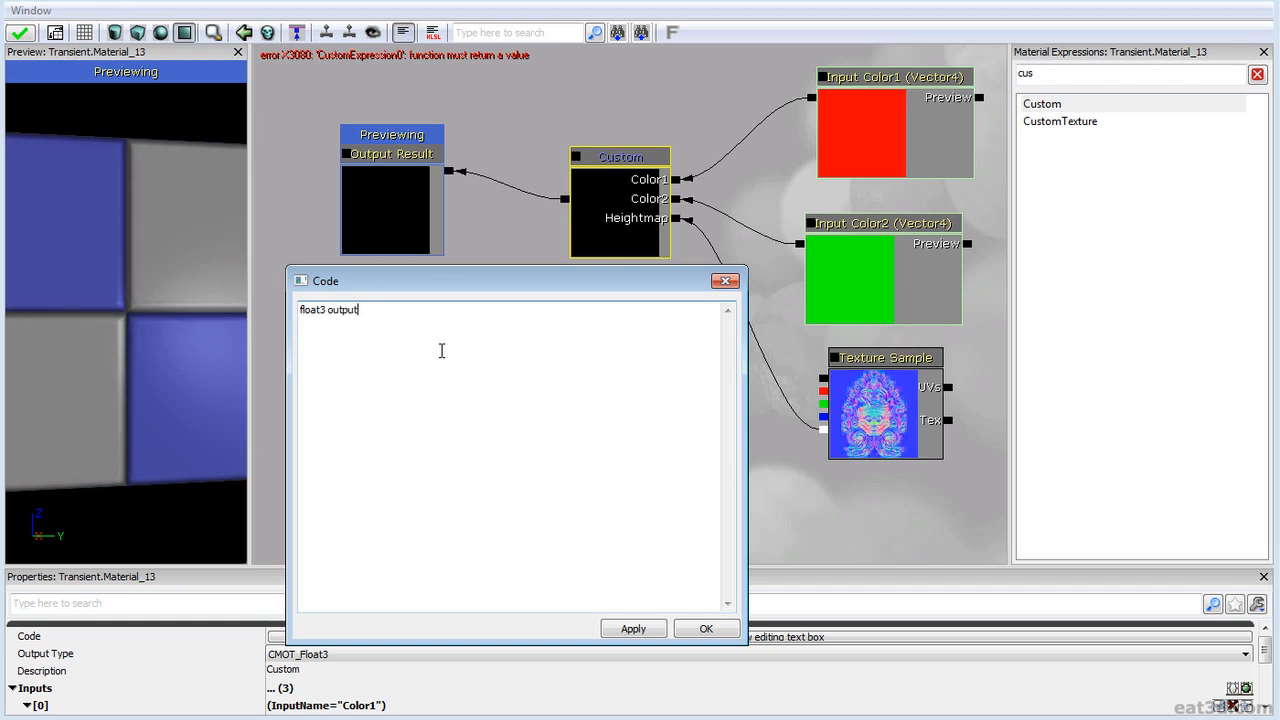
text(;)
key(shift+Left)
key(Right)
Add the line "return output;" below the declaration, leaving room for code between them.
key(Return)
key(Return)
text(return output;)
key(Up)
key(Return)
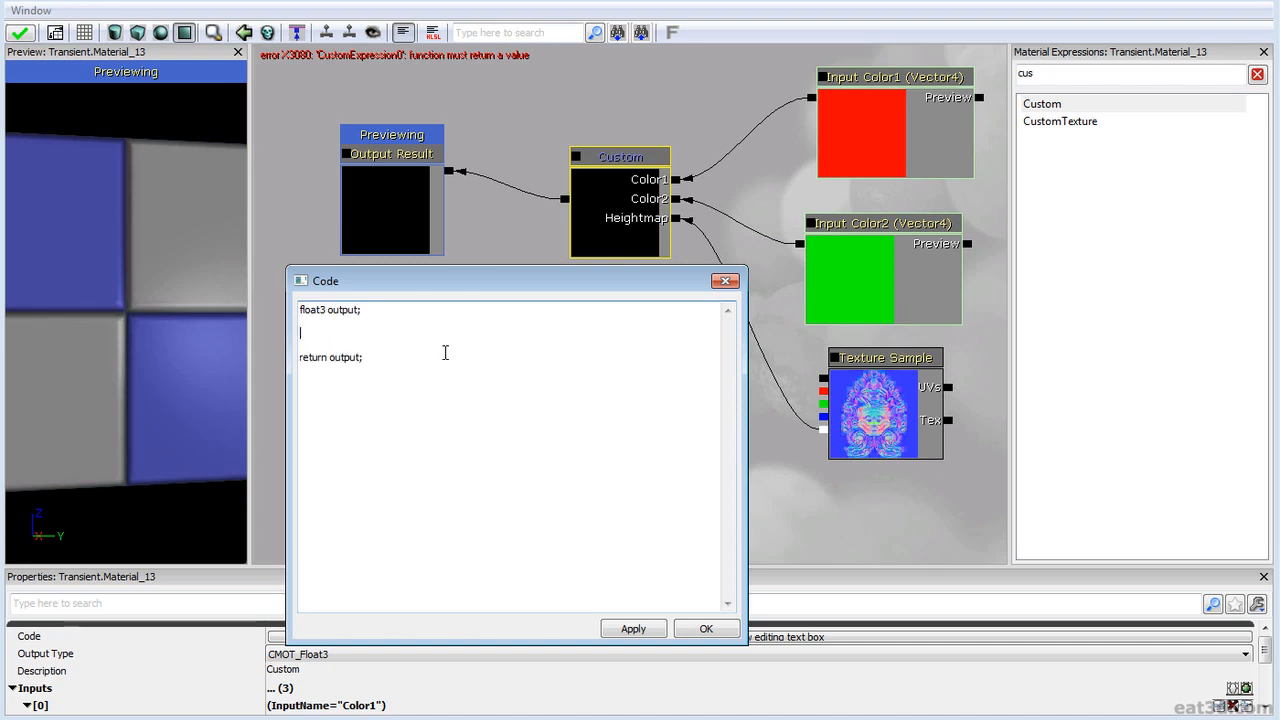
Write the assignment "output = lerp( Color1.rgb , Color2.rgb );" between the declaration and the return line.
key(Up)
key(End)
key(ctrl+shift+Left)
key(Down)
text(output =)
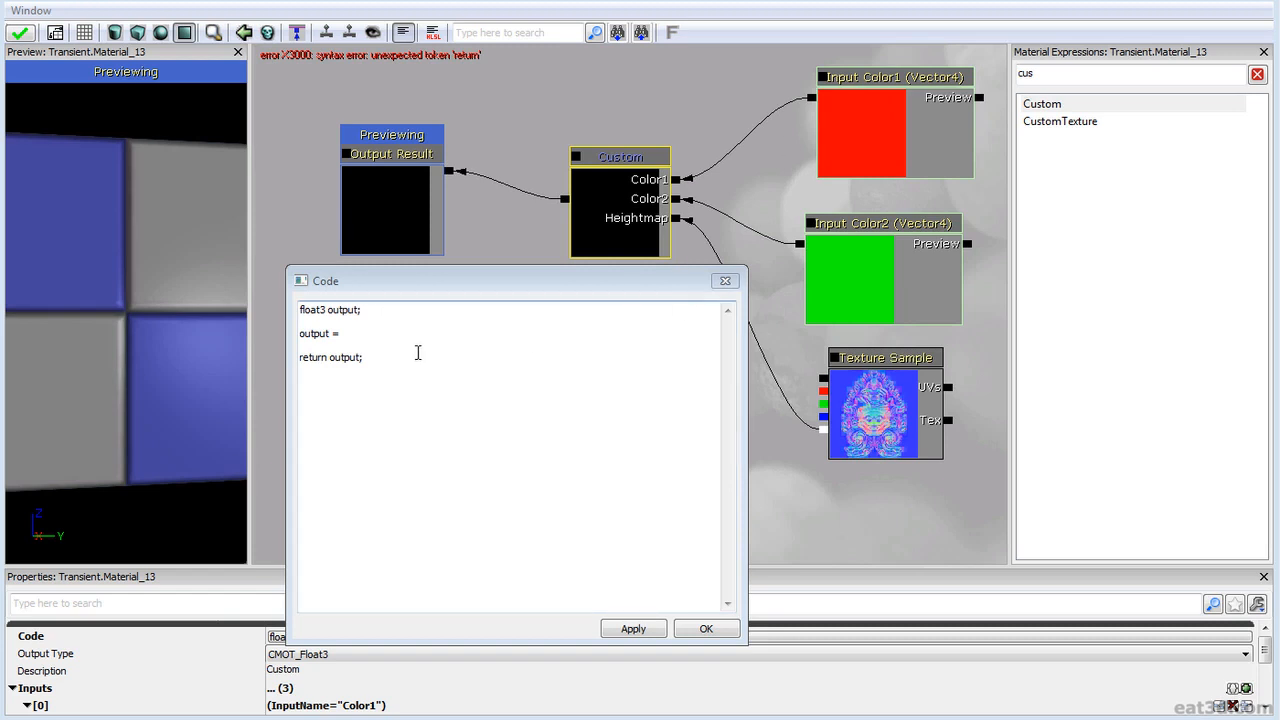
click(407, 345)
click(403, 332)
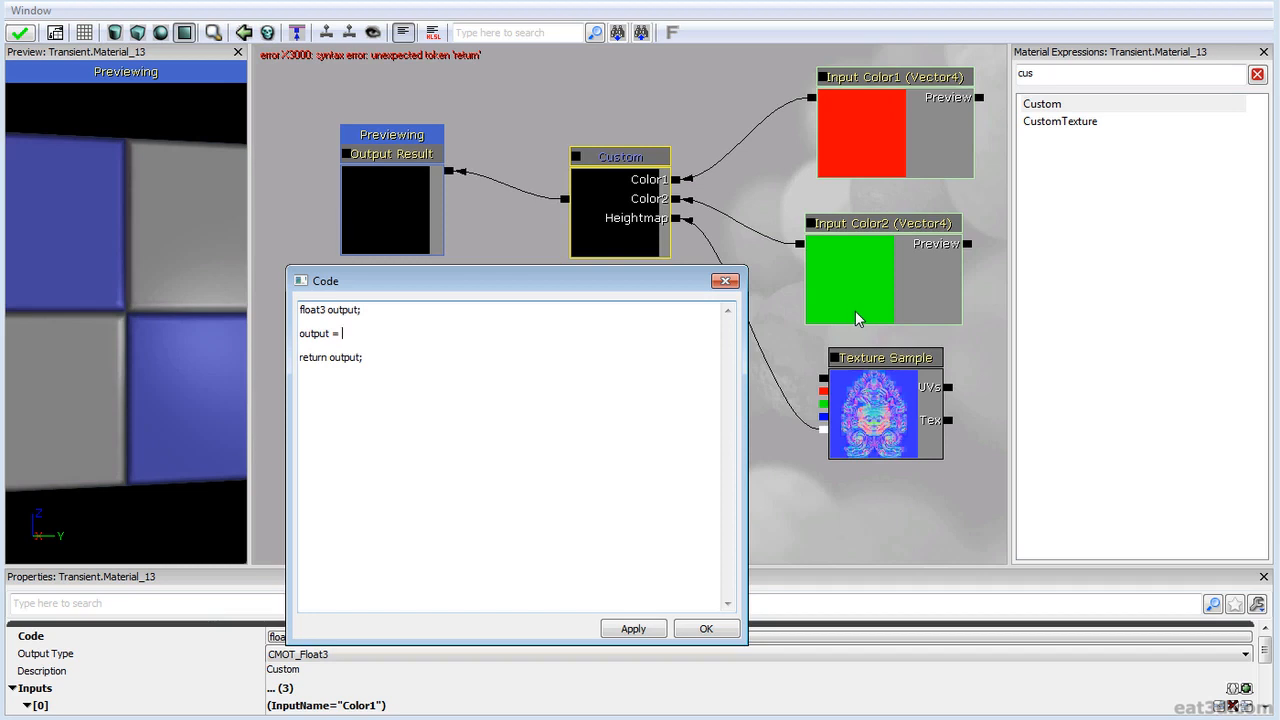
text(lerp();)
key(Left)
key(Left)
text(Color1.rgb , Color2.rgb)
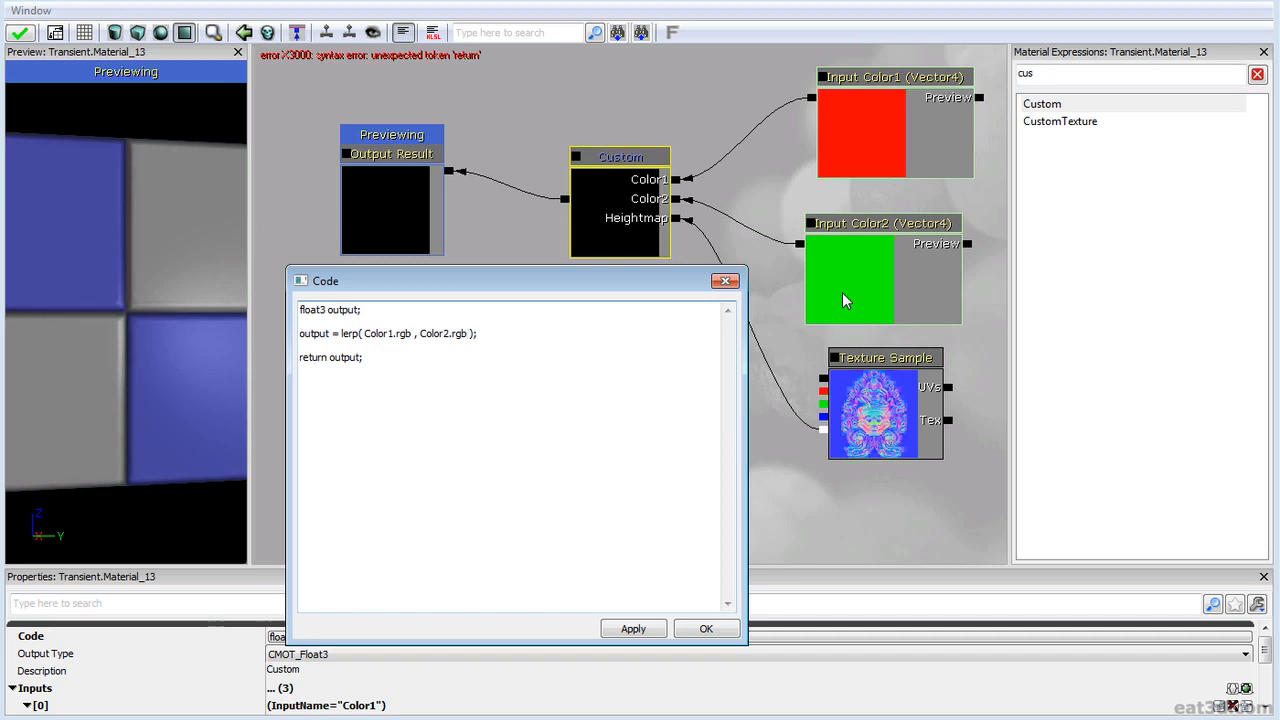
Add "(Heightmap - color1.a)" as the third argument of the lerp.
text( ,)
text(Heightmap-)
key(BackSpace)
text(- color1.a)
key(BackSpace)
text())
key(ctrl+Left)
key(ctrl+Left)
key(ctrl+Left)
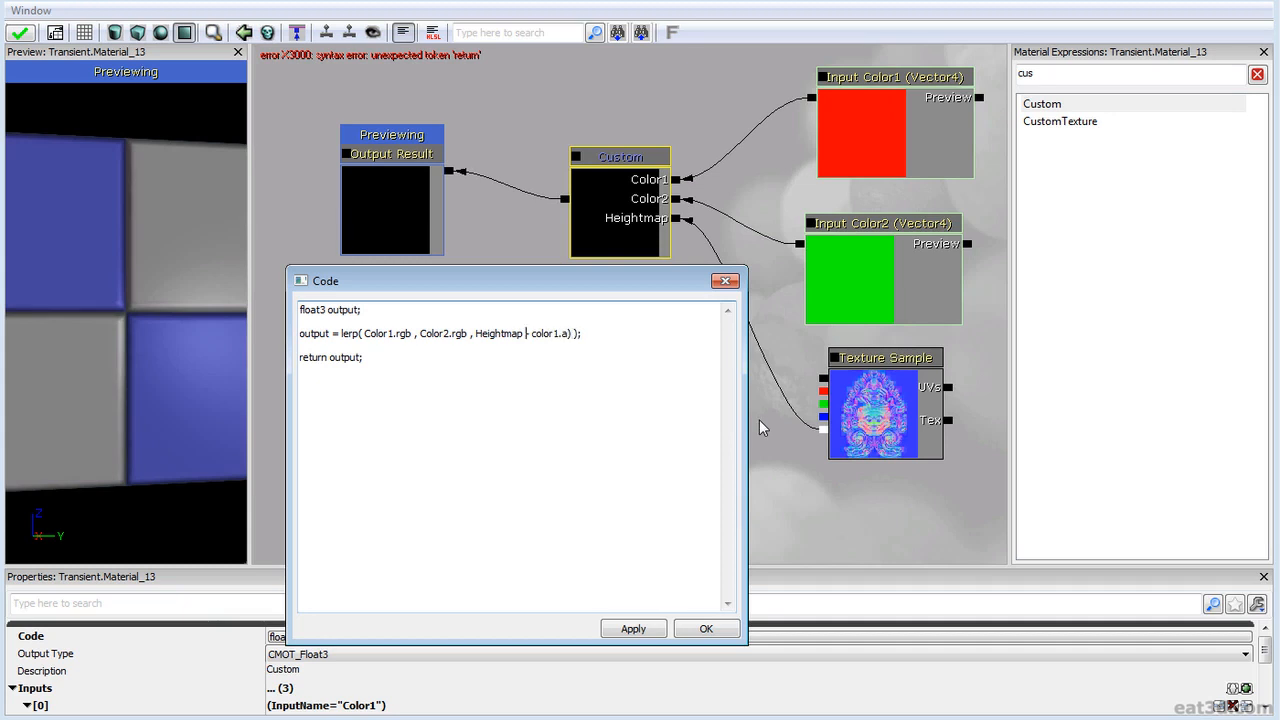
text(()
Divide the lerp's third argument by "(color1.a - color2.a)" and apply the code.
key(End)
key(Left)
key(Left)
text(/ )
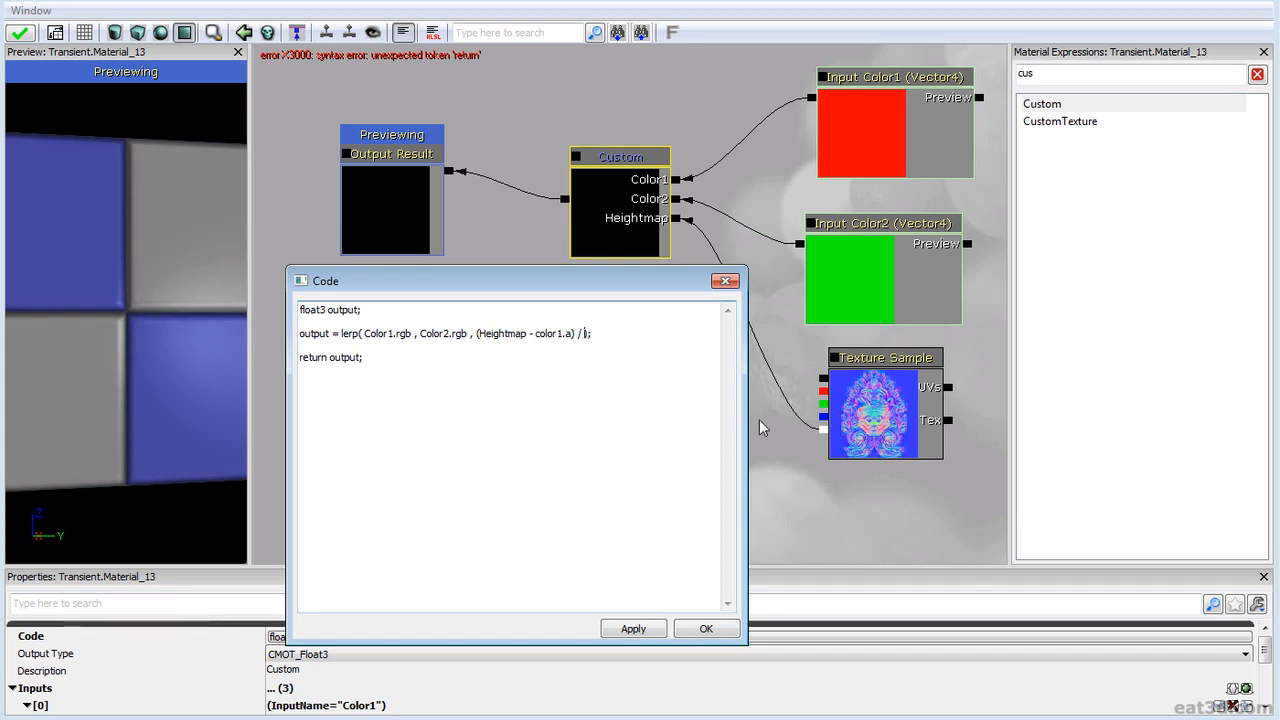
text(())
key(Left)
key(Left)
key(Left)
key(Left)
key(Left)
key(Left)
key(shift+Left)
key(shift+Left)
key(shift+Left)
key(shift+Left)
key(shift+Left)
key(shift+Left)
key(shift+Left)
key(shift+Left)
key(ctrl+c)
key(Right)
key(Right)
key(Right)
key(Right)
key(Right)
key(Right)
key(ctrl+v)
text(- ())
key(Left)
key(ctrl+v)
key(BackSpace)
text(2)
key(End)
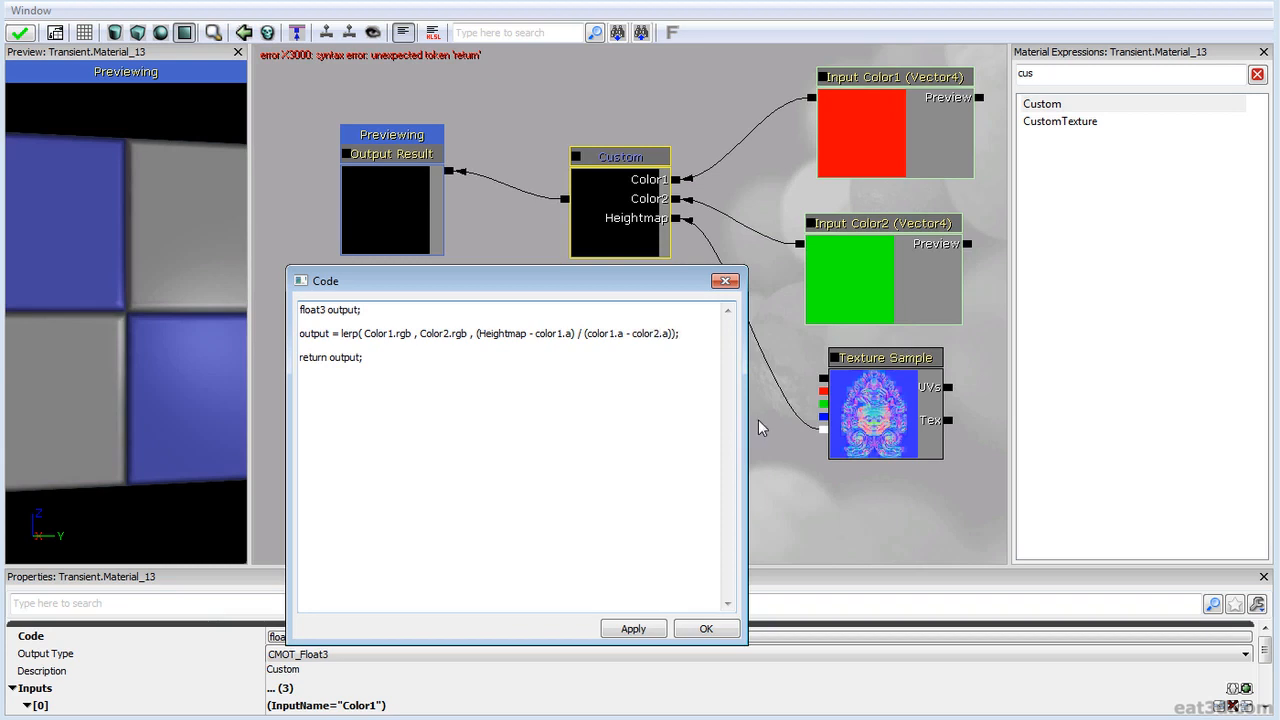
click(632, 630)
Capitalize both color1 references in the lerp's third argument to Color1 and apply the code.
drag(536, 334, 542, 335)
text(C)
key(Right)
text(C)
key(Delete)
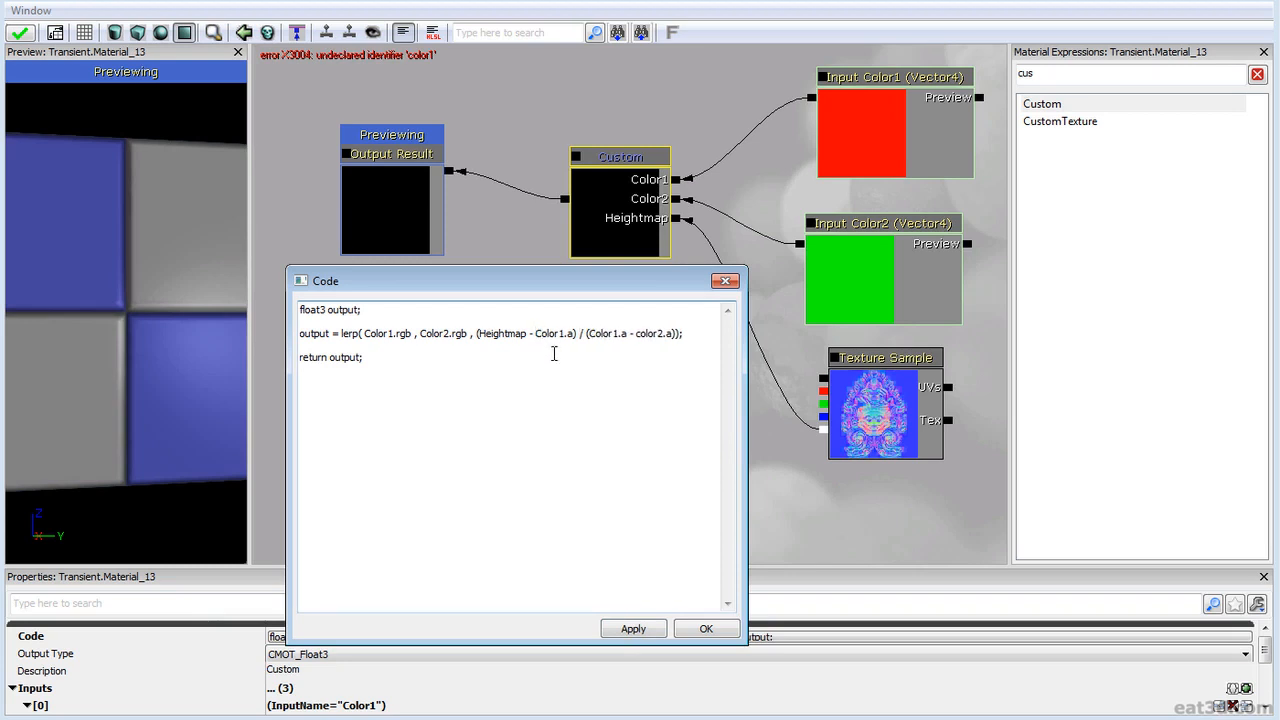
click(626, 632)
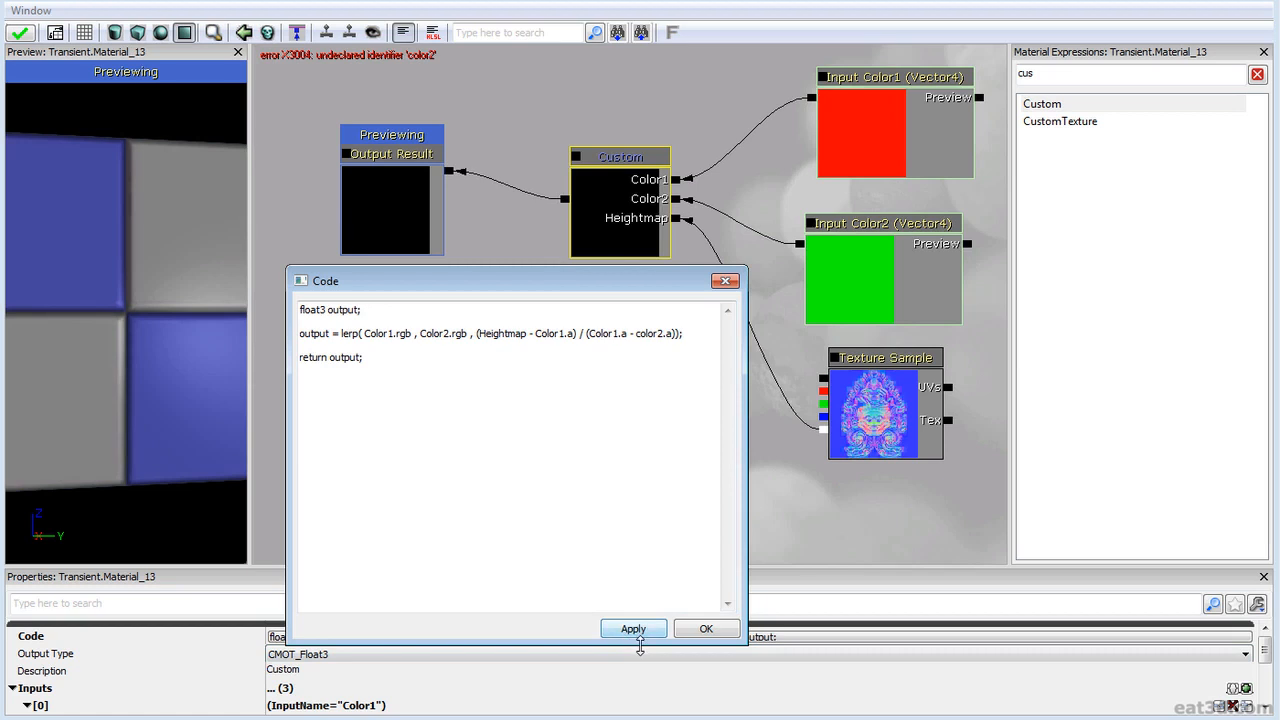
Capitalize the color2 reference in the divisor to Color2, apply the code and close the code editor.
click(622, 629)
click(640, 337)
key(BackSpace)
text(C)
click(634, 629)
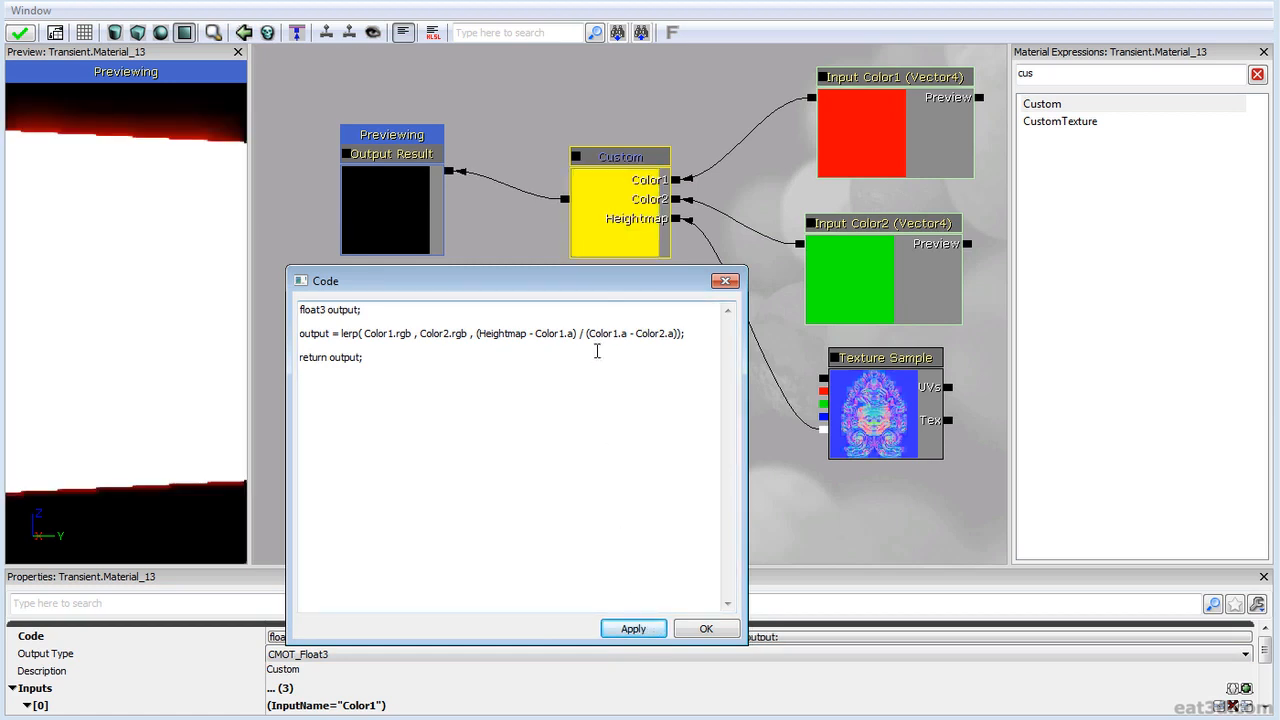
click(707, 630)
Set the W component of the Color1 function input's preview value to 0.
click(894, 160)
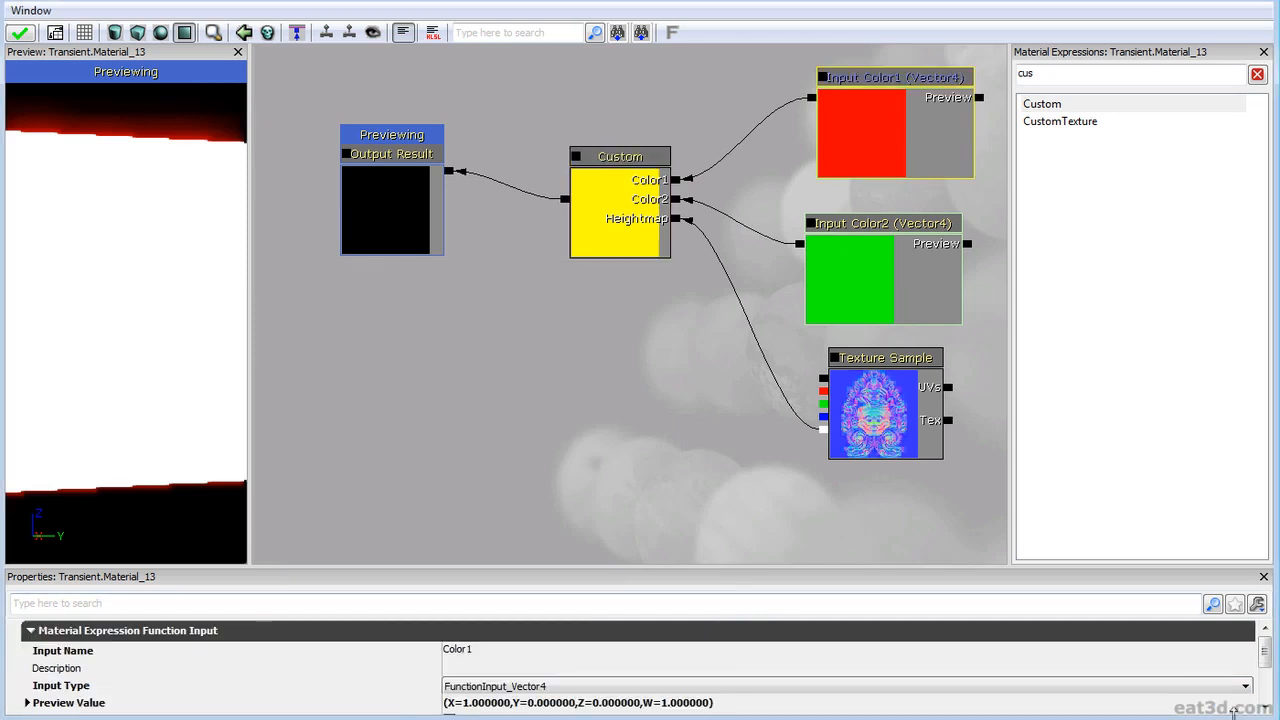
scroll(1269, 708, down, 2)
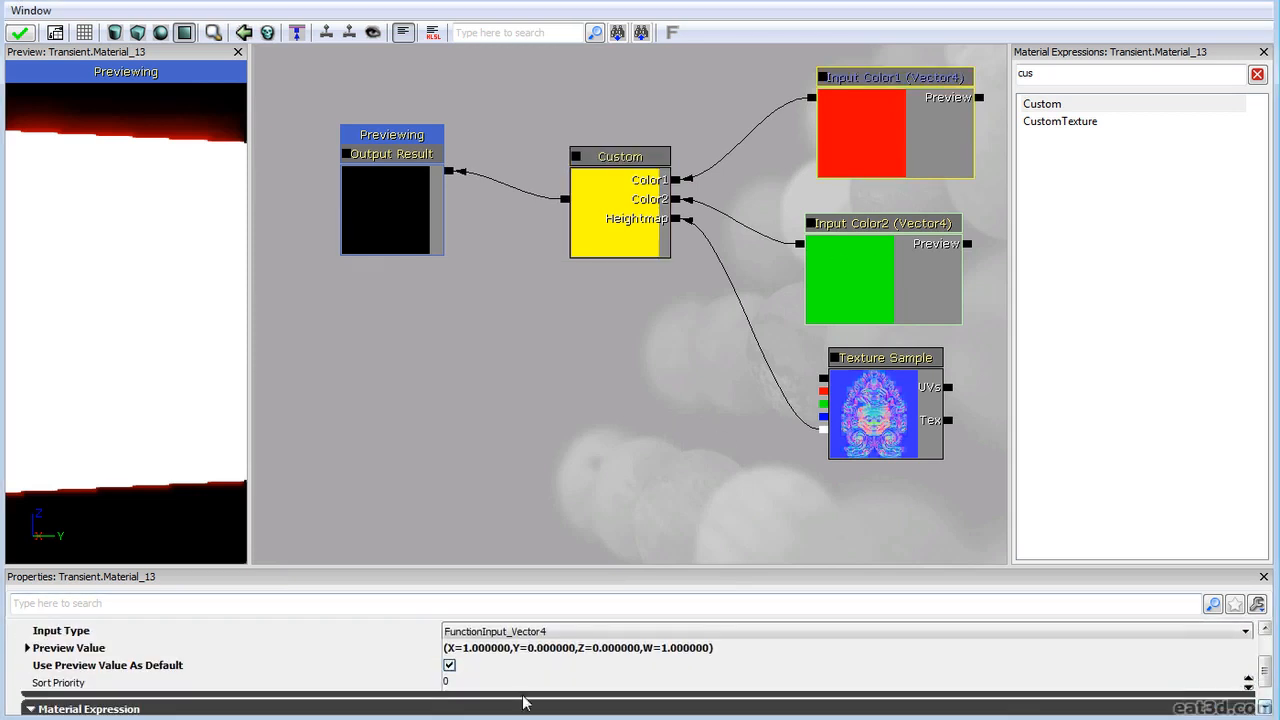
click(82, 654)
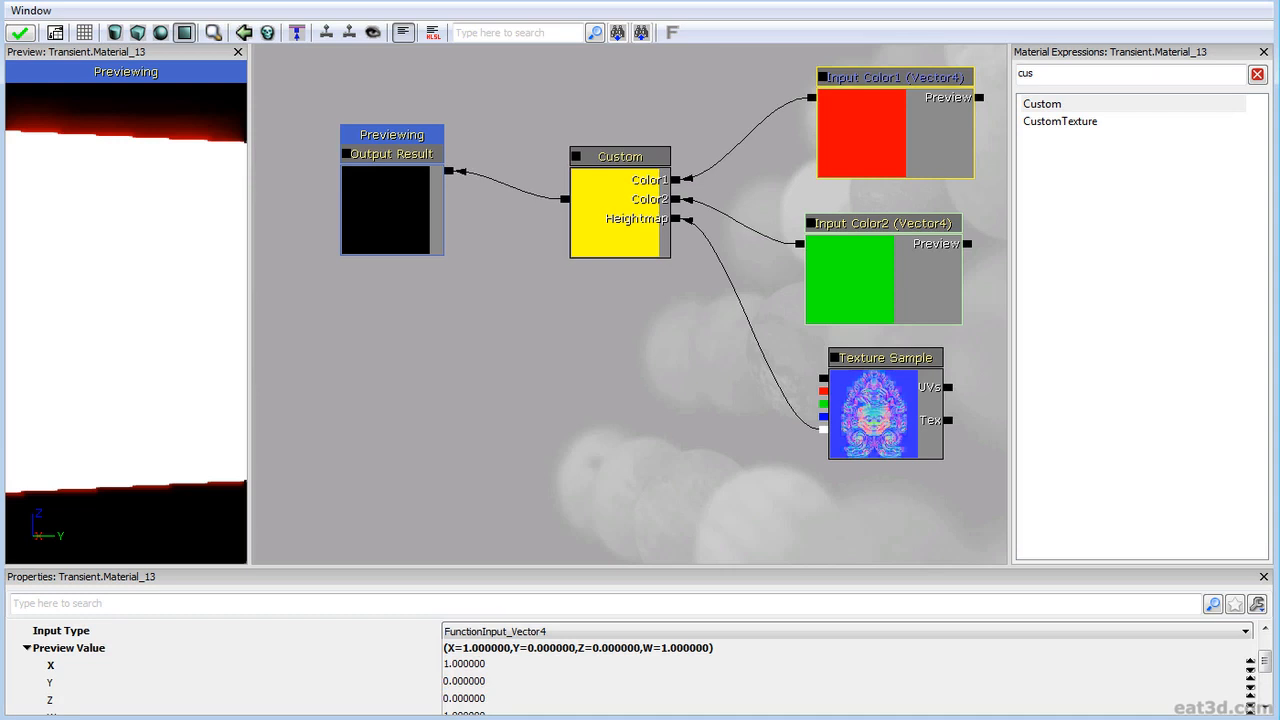
scroll(1268, 708, down, 1)
click(520, 699)
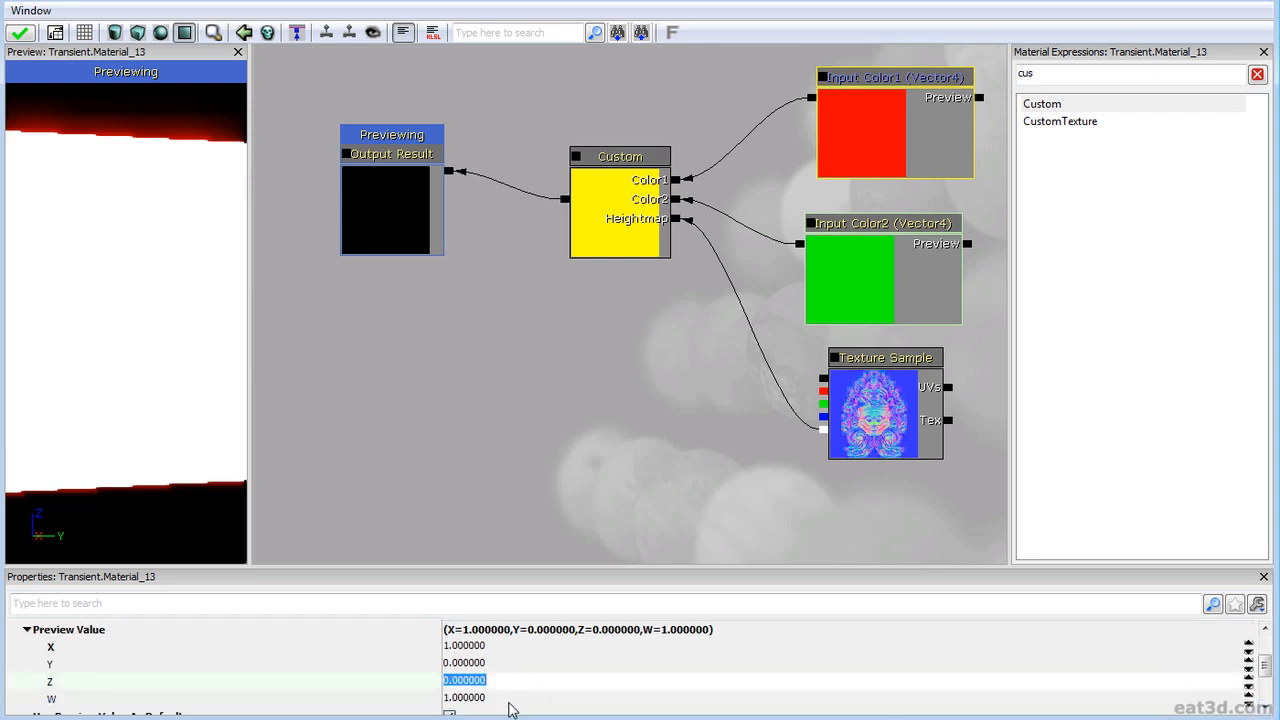
text(0)
key(Return)
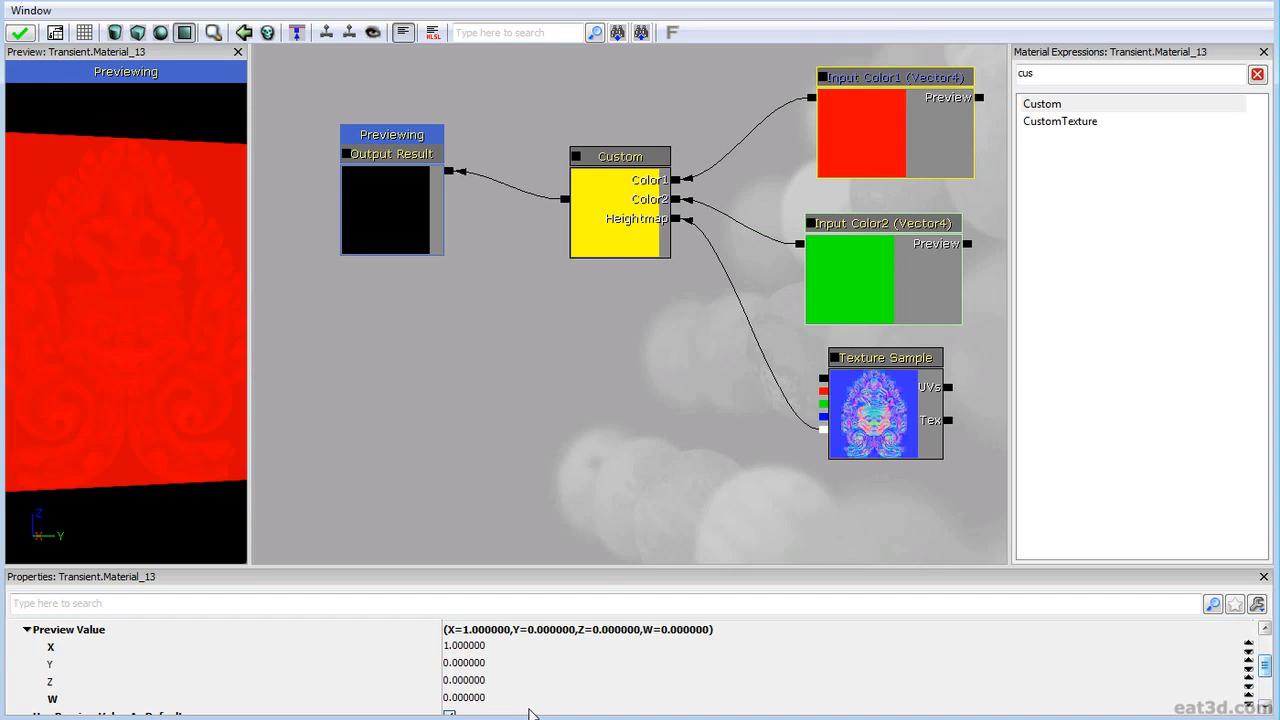
click(866, 295)
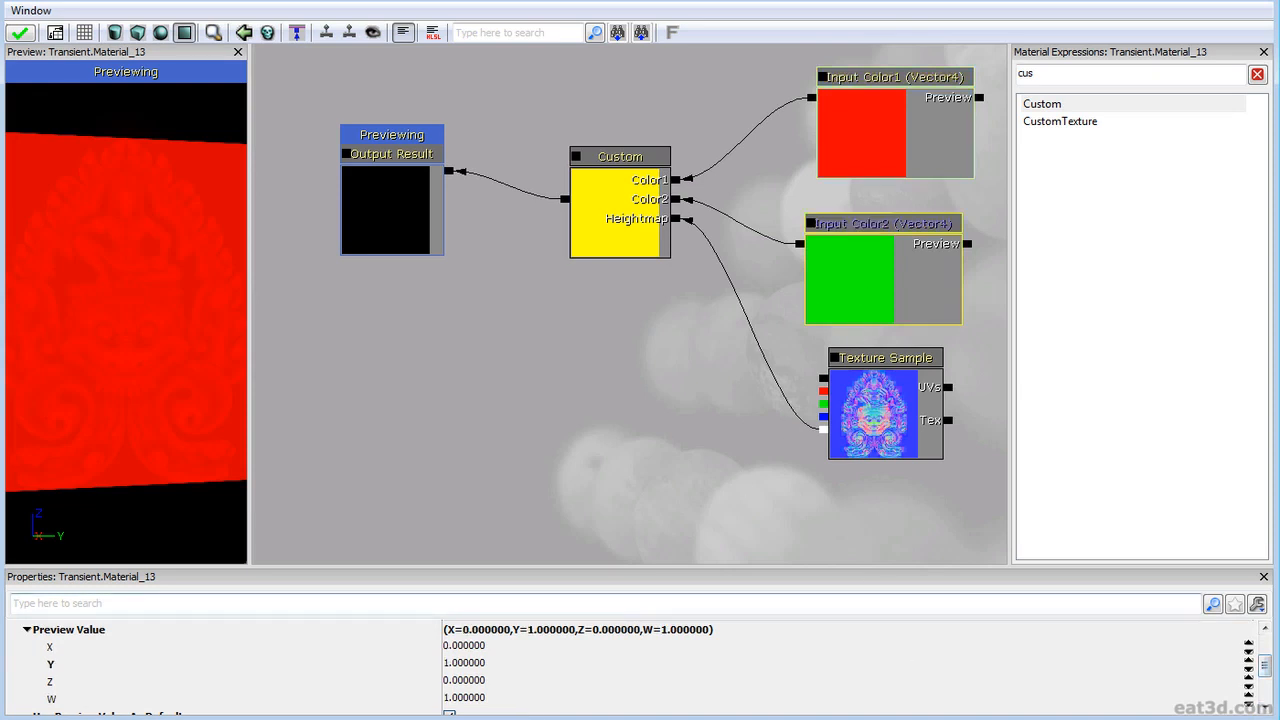
click(505, 699)
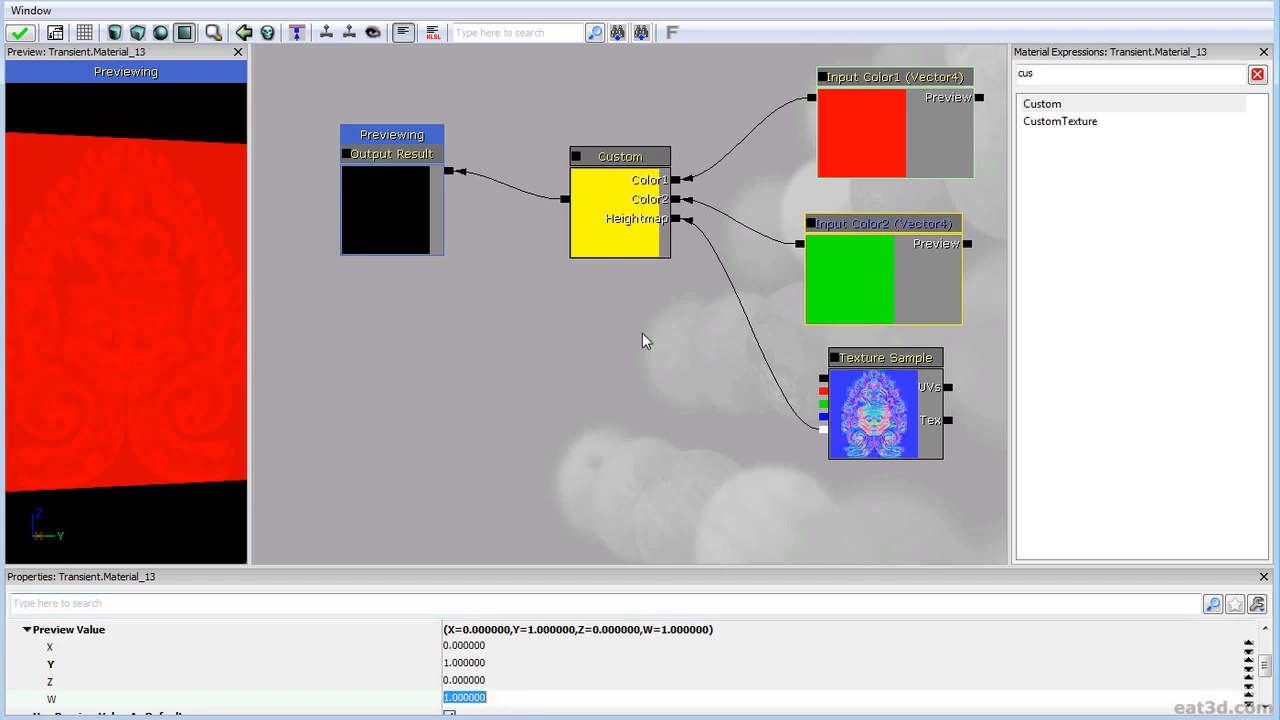
click(870, 403)
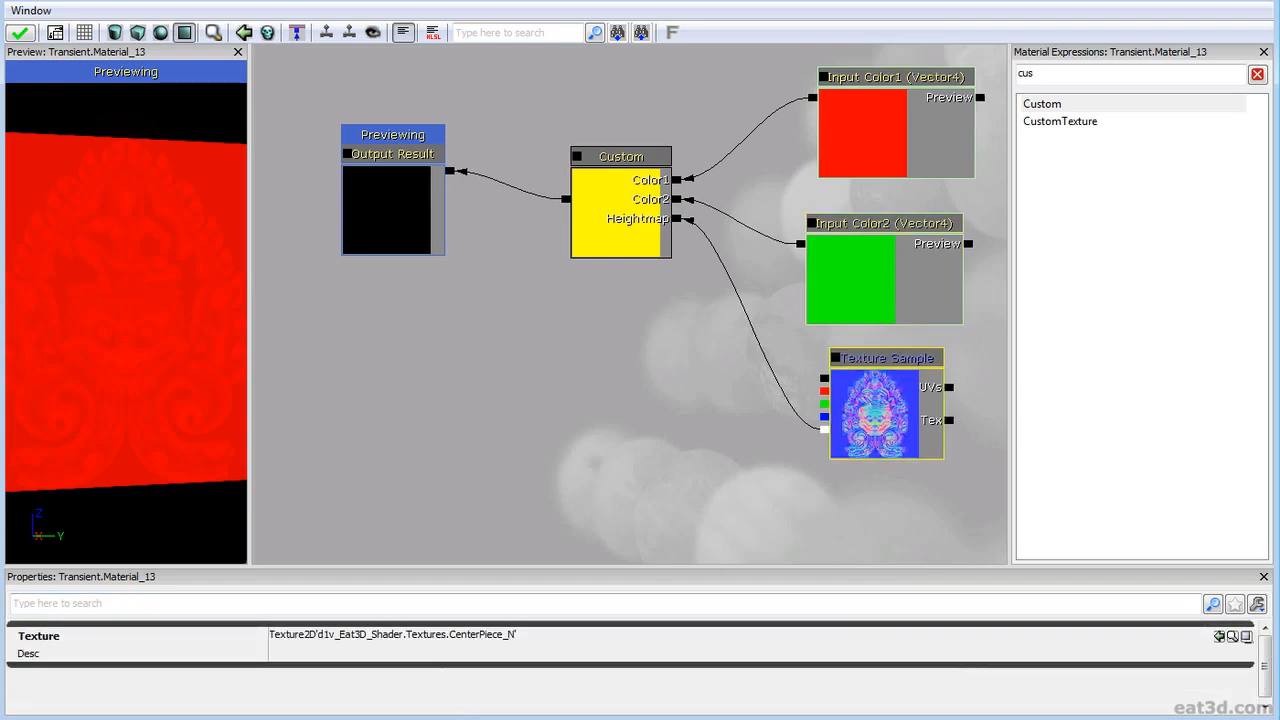
click(882, 403)
Change the divisor in the Custom node's code to "(Color2.a - Color1.a)" and apply it.
click(624, 245)
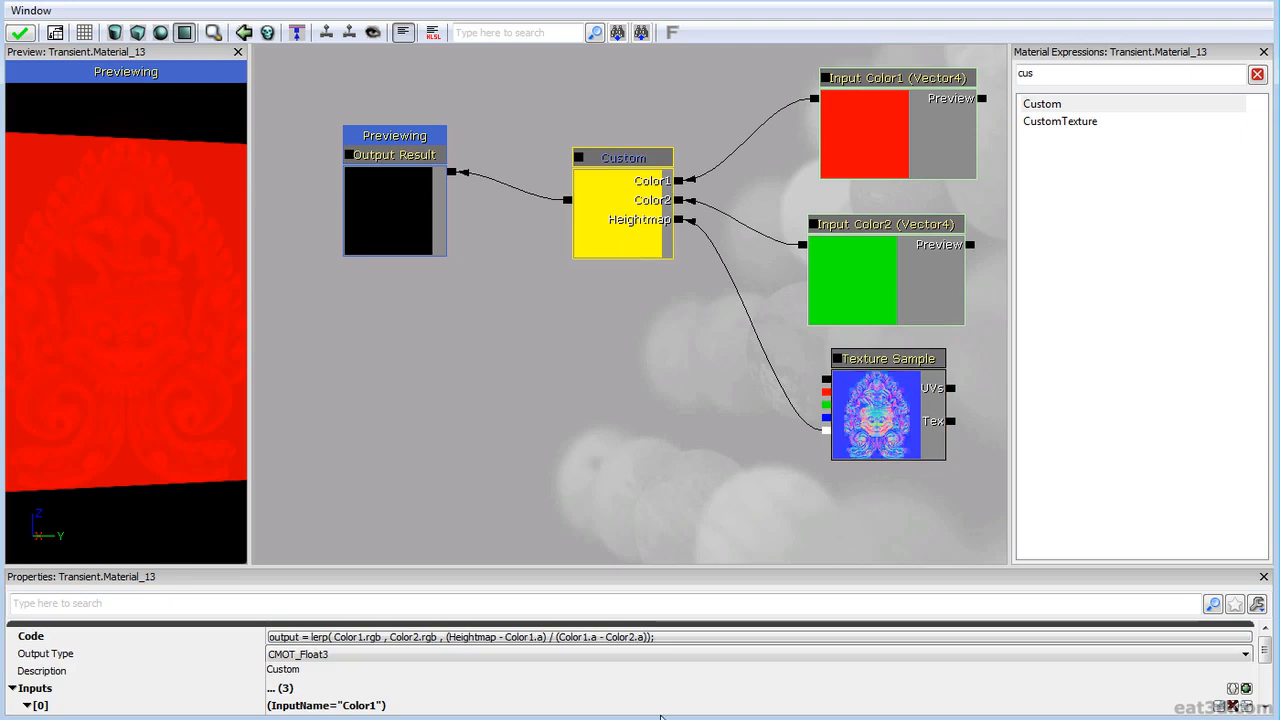
click(978, 638)
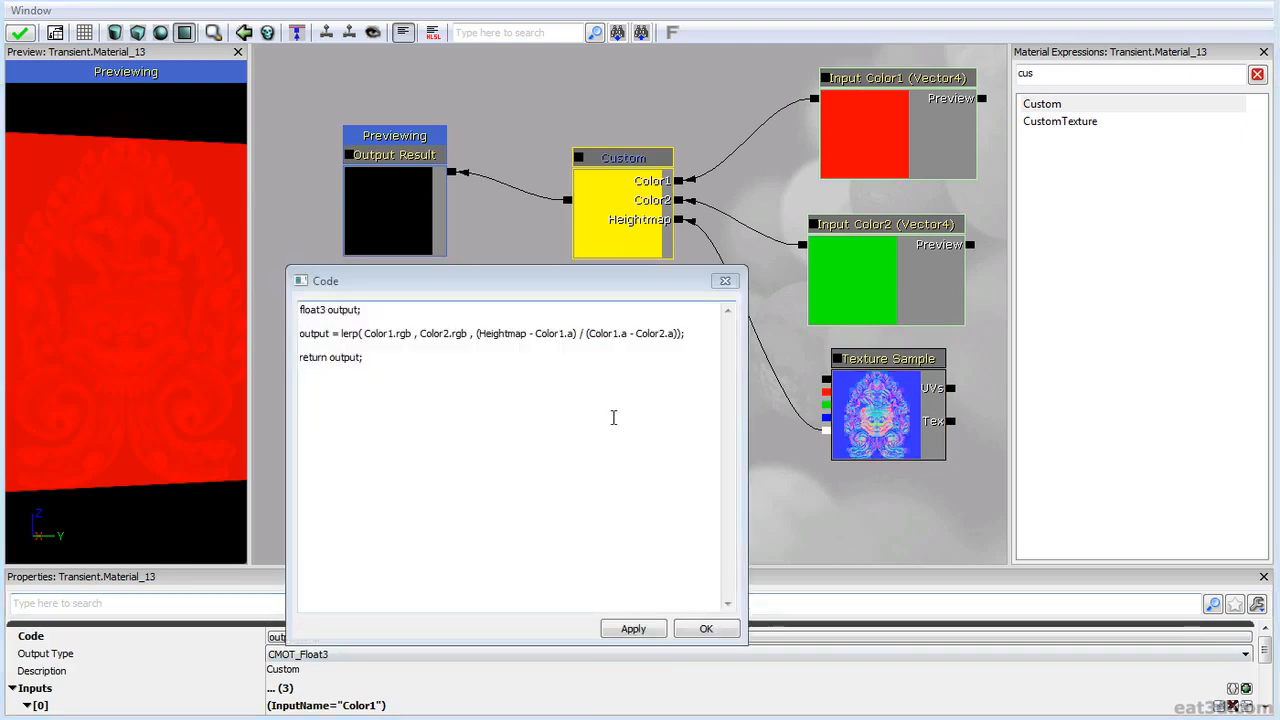
click(613, 335)
key(BackSpace)
text(2)
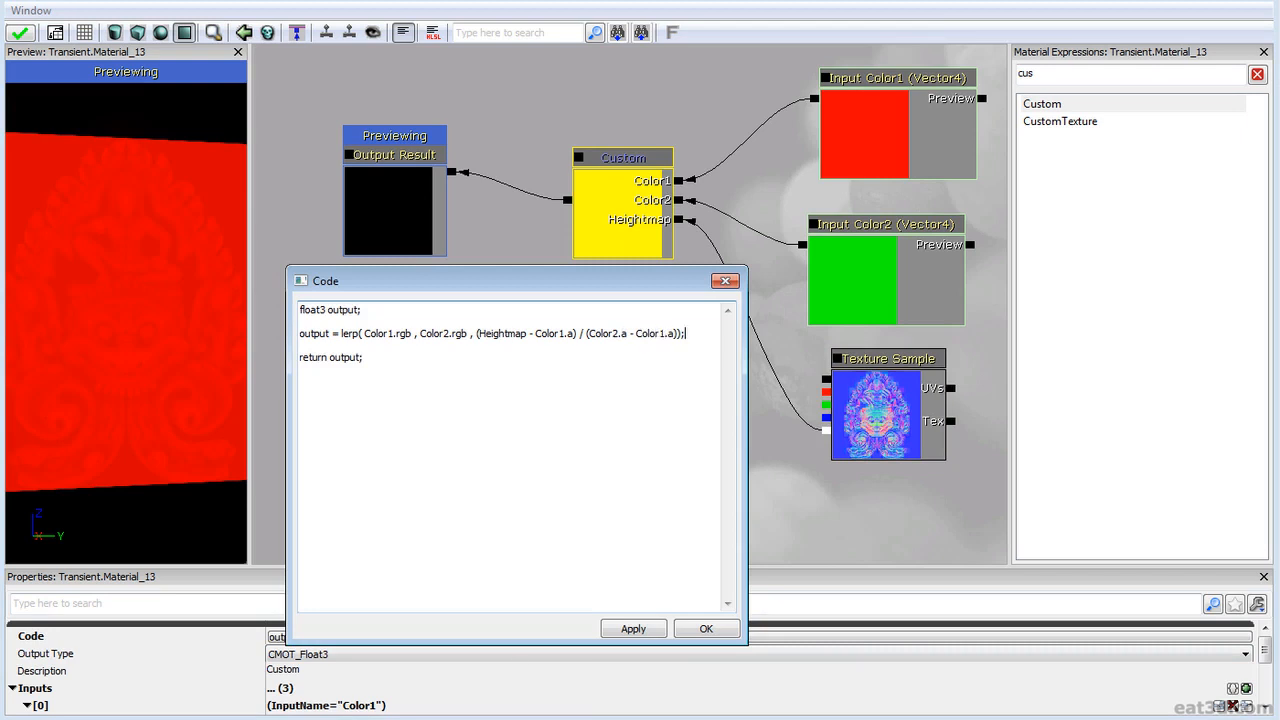
click(633, 628)
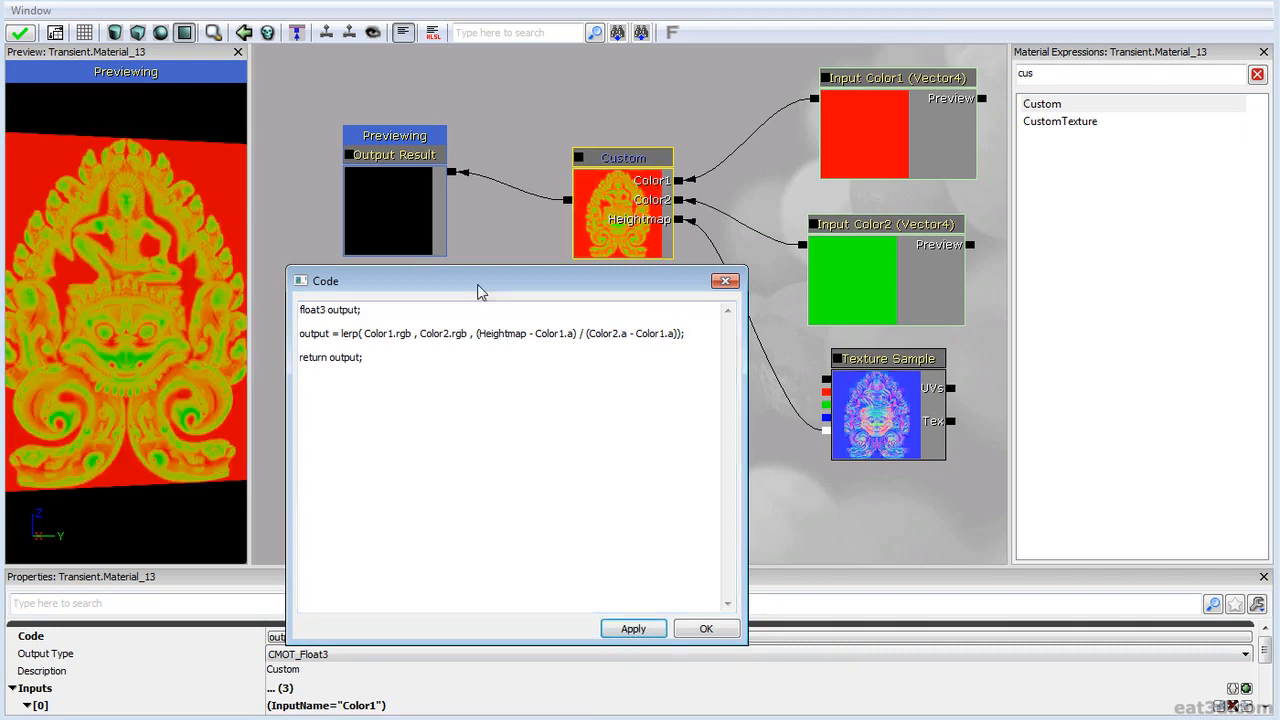
drag(517, 286, 2, 370)
Set the W component of the Color2 function input's preview value to 0.5.
drag(440, 374, 443, 416)
click(870, 336)
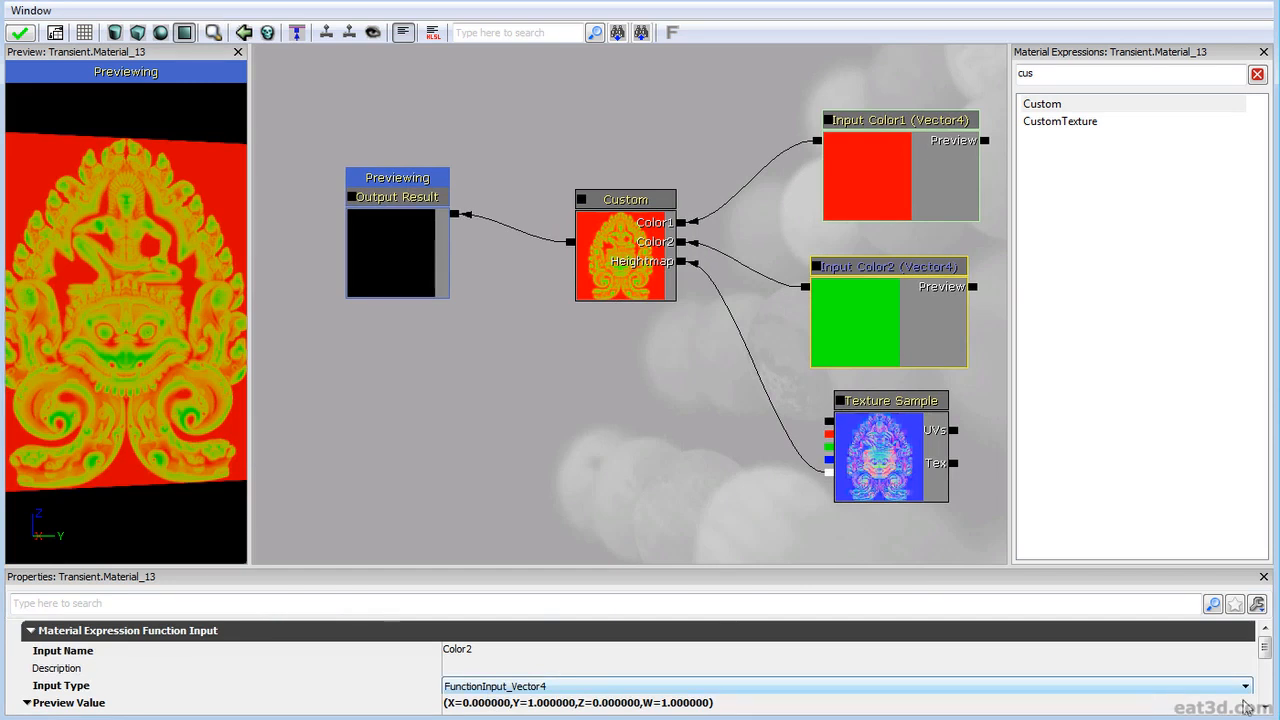
scroll(1178, 703, down, 3)
click(515, 698)
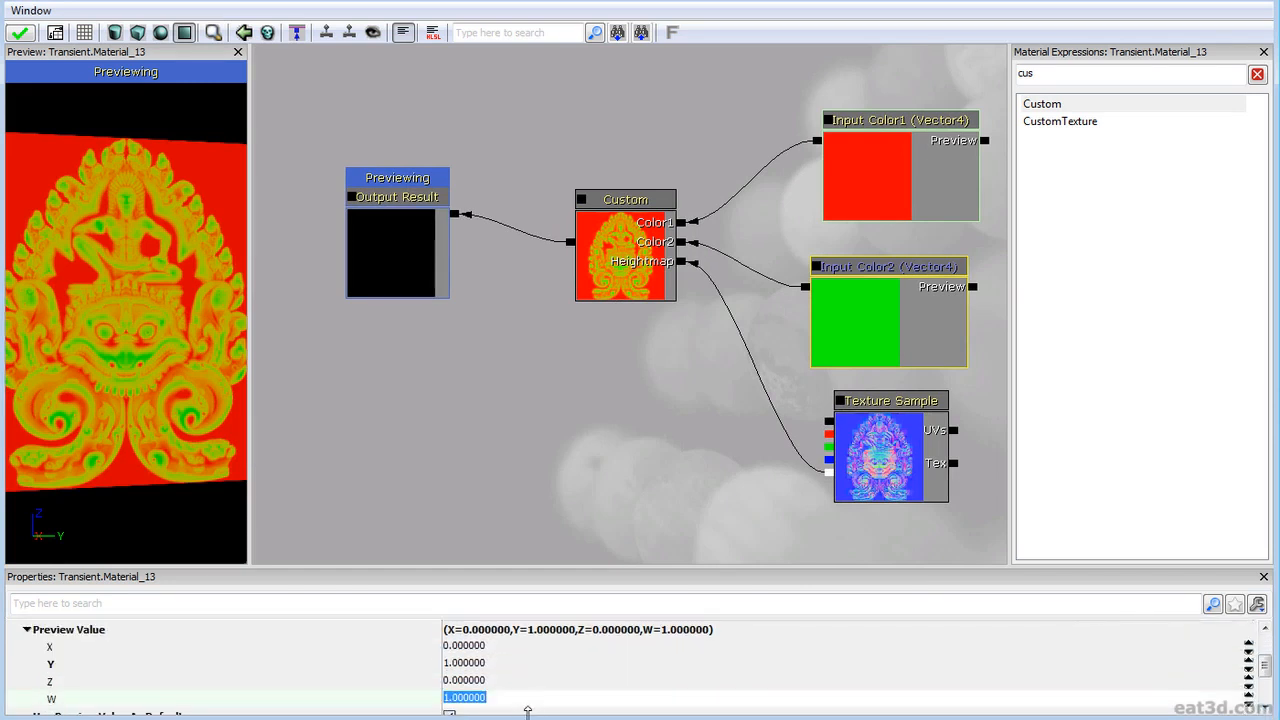
text(0.5)
key(Return)
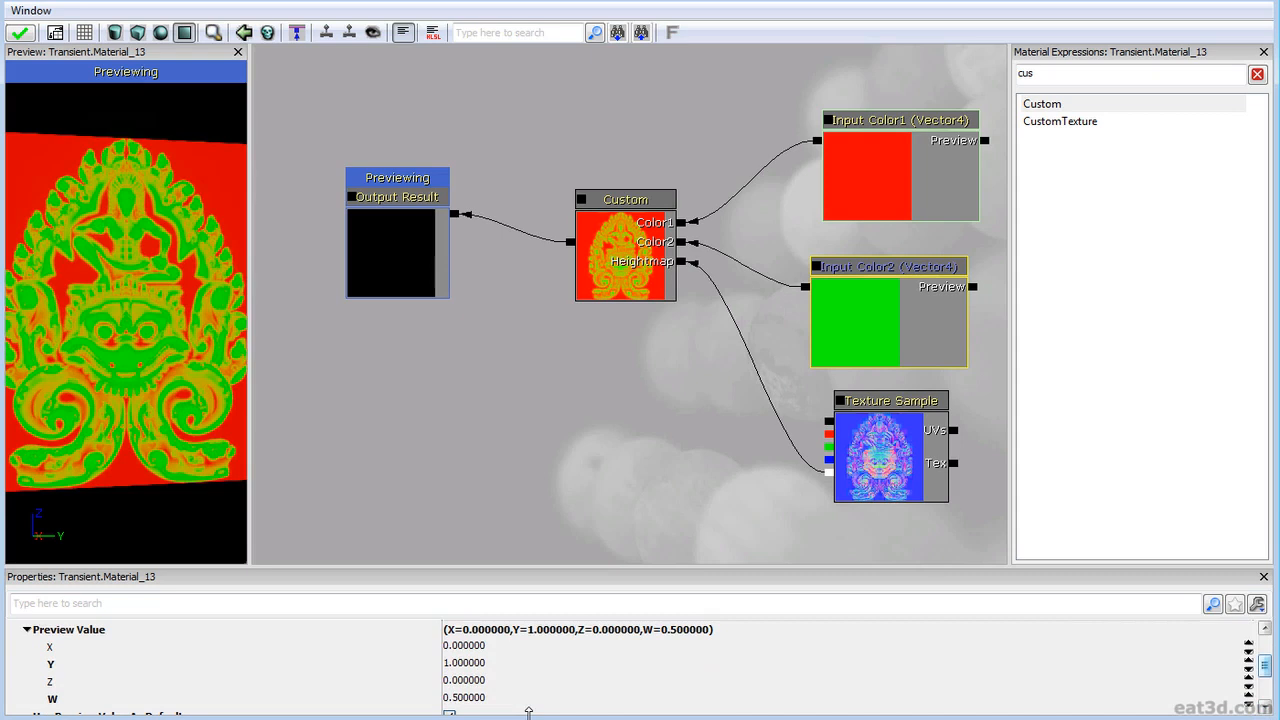
right_drag(138, 317, 138, 400)
right_drag(138, 310, 138, 265)
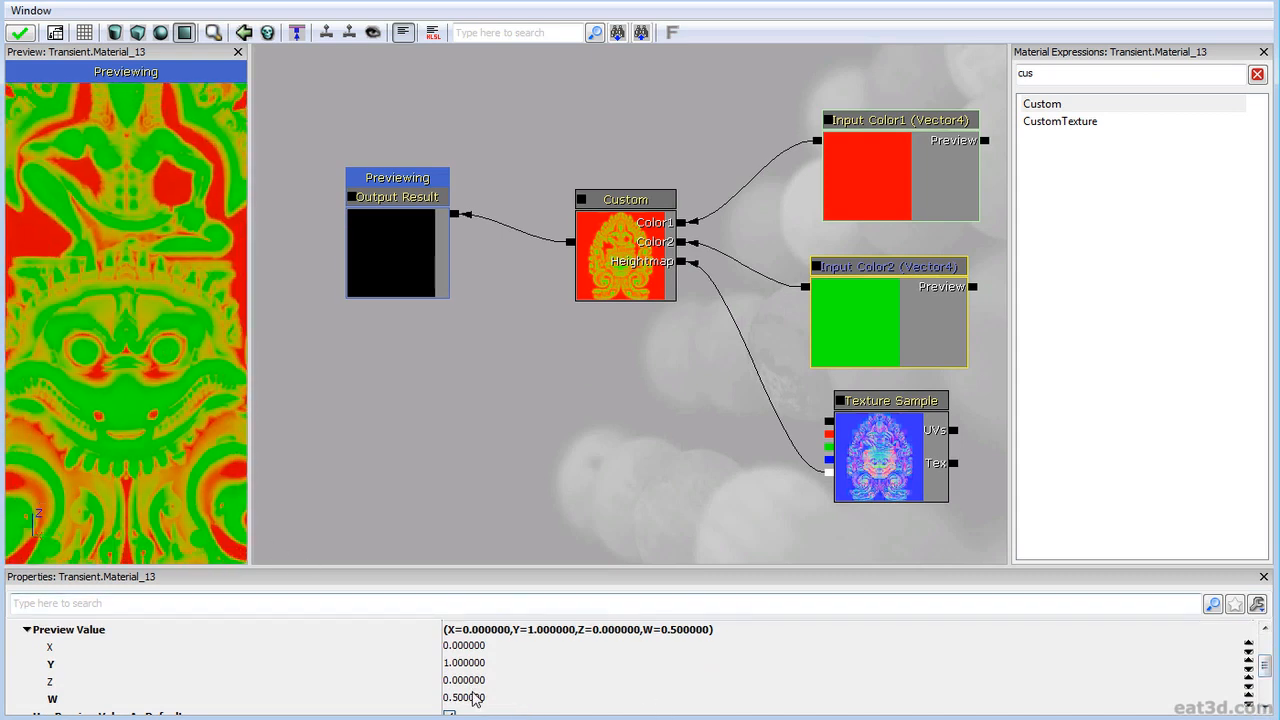
Try W values of 0.8 and 0.1 in the Color2 function input's preview value.
click(483, 699)
text(0.8)
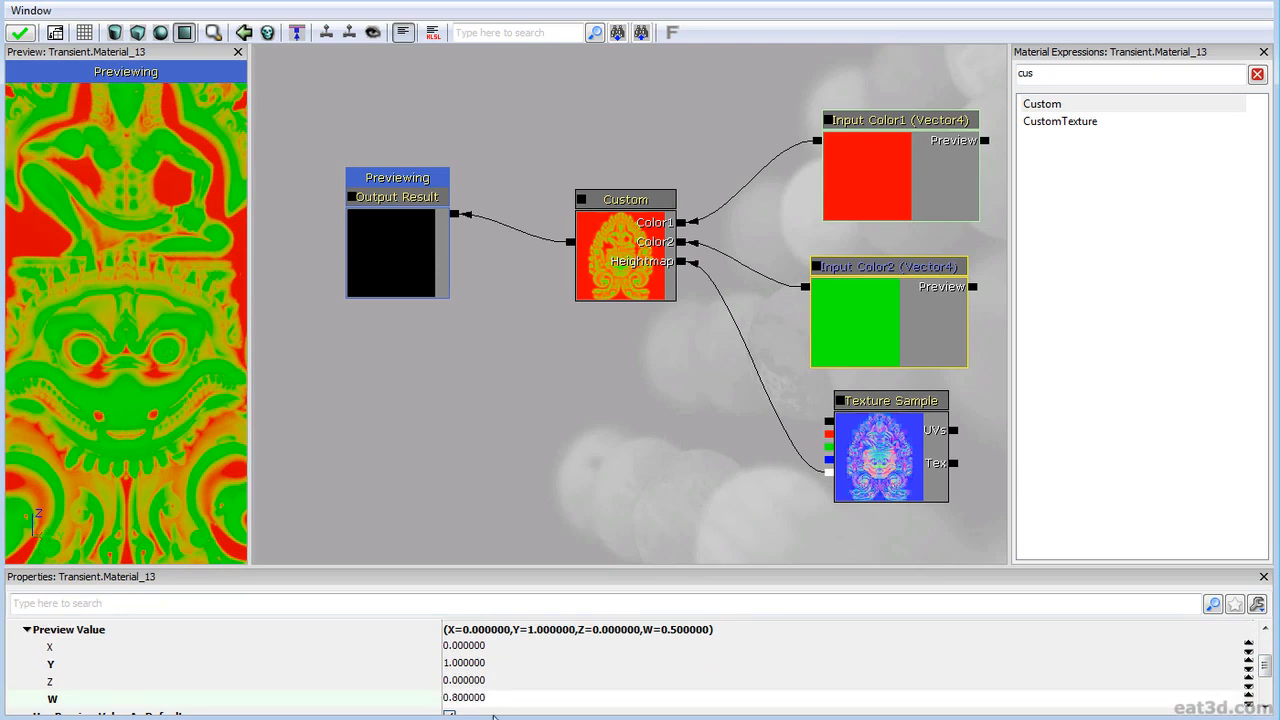
key(Return)
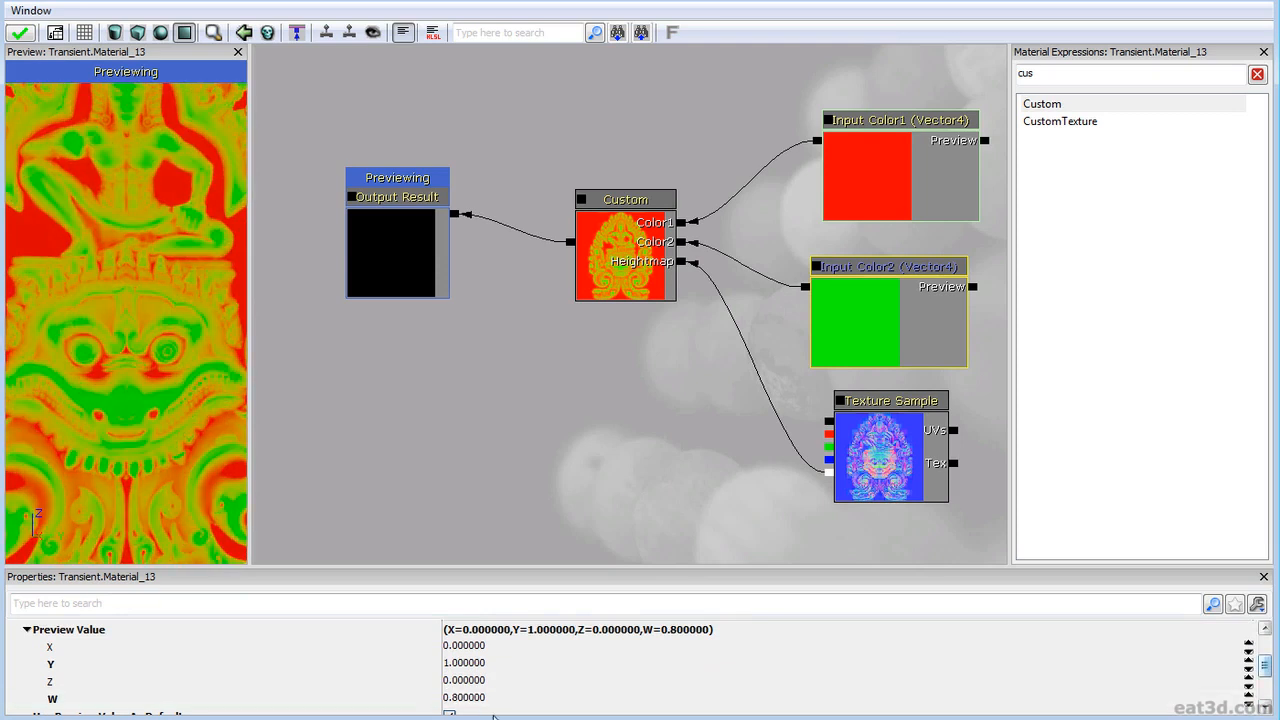
click(474, 699)
text(0.1)
key(Return)
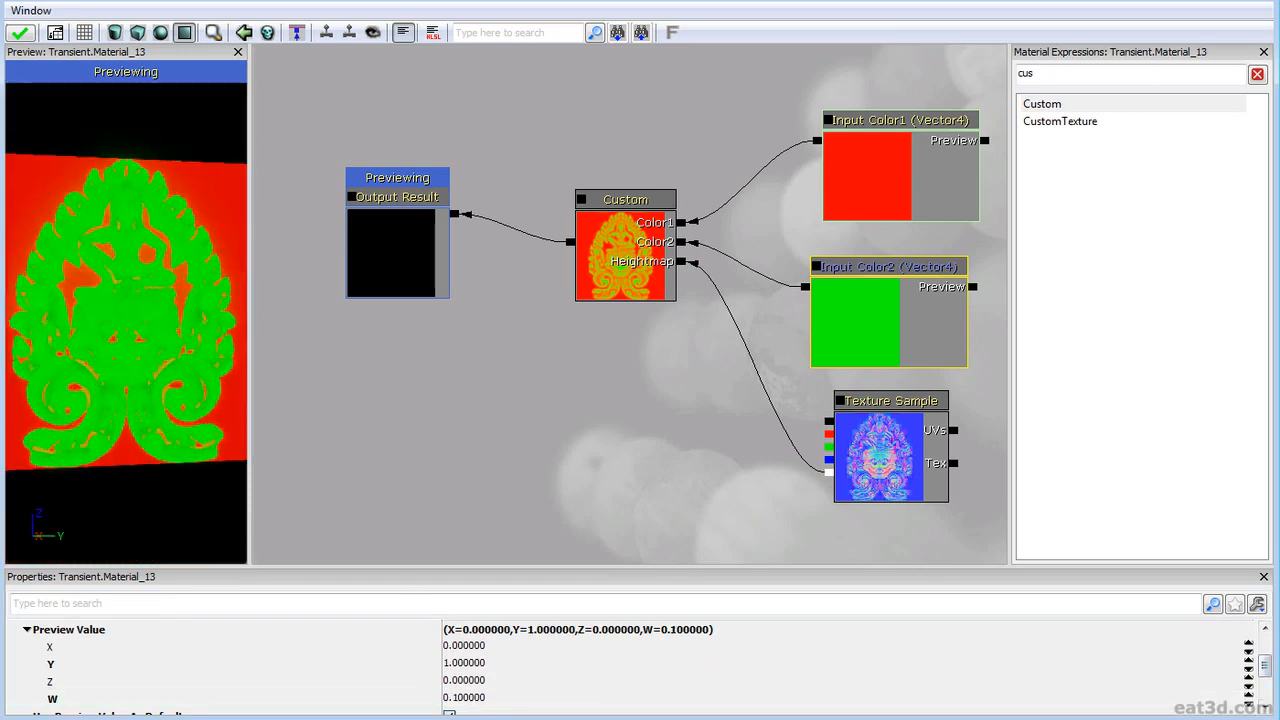
Examine the red and green height blend on the preview plane from several angles and distances.
drag(130, 320, 190, 320)
right_drag(190, 320, 197, 374)
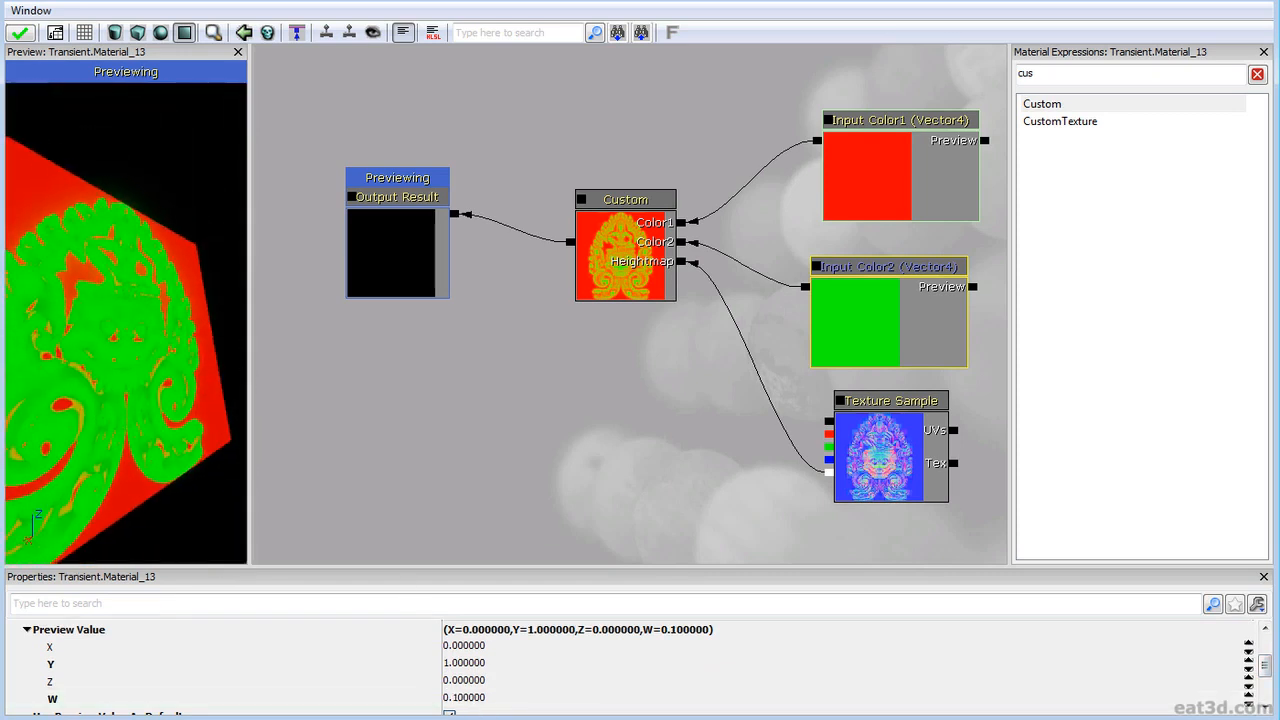
drag(197, 374, 203, 306)
right_drag(203, 306, 203, 350)
drag(203, 350, 5, 363)
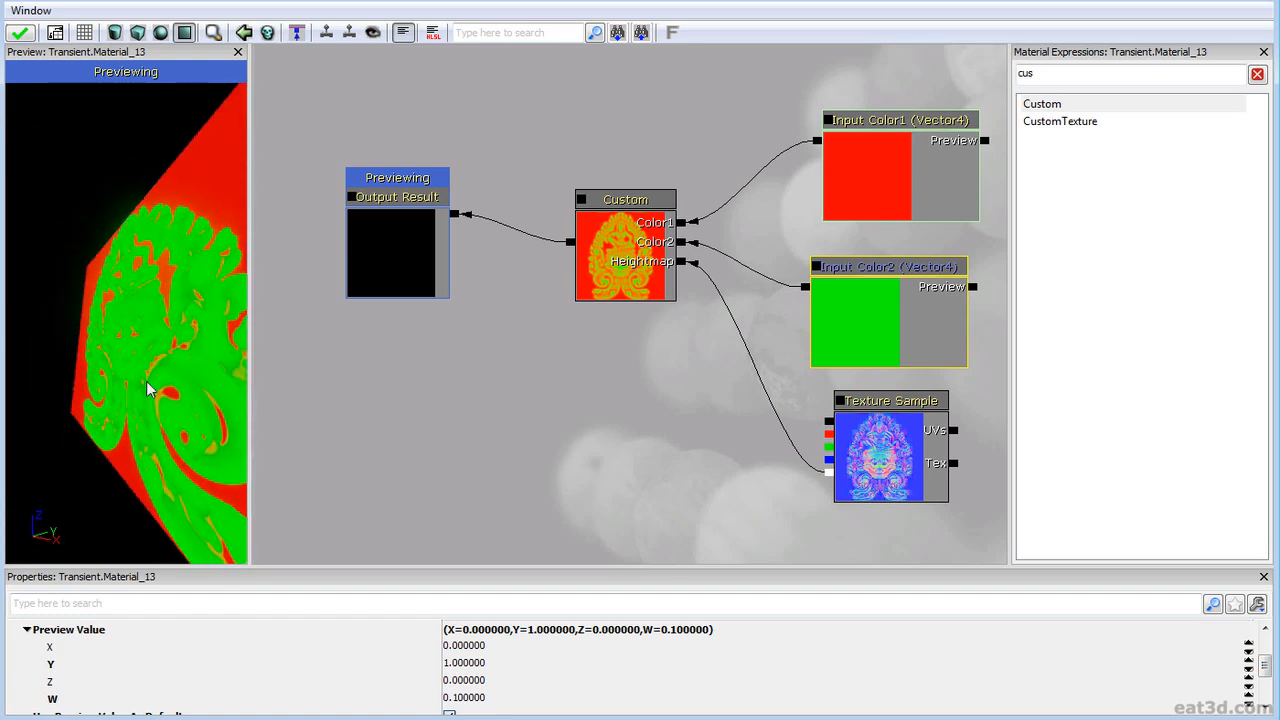
right_drag(177, 389, 177, 432)
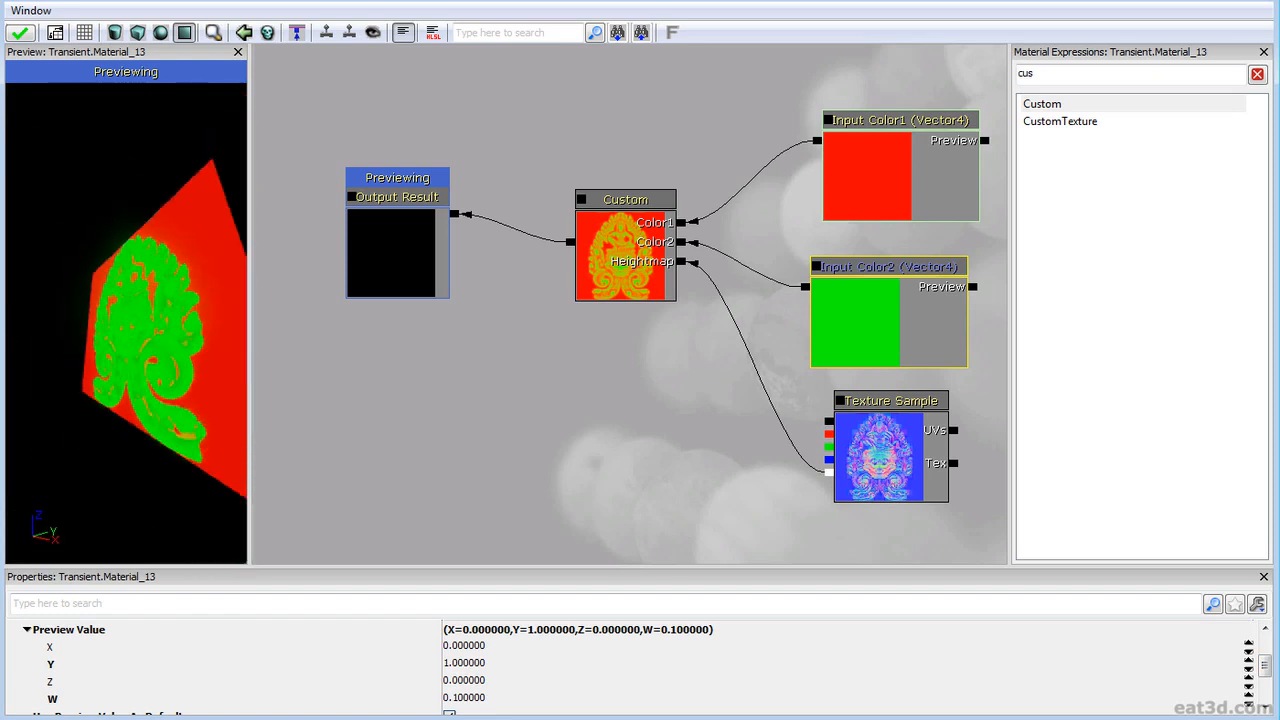
drag(177, 432, 246, 420)
right_drag(246, 420, 248, 368)
drag(60, 362, 146, 352)
right_drag(146, 352, 146, 385)
drag(146, 385, 103, 323)
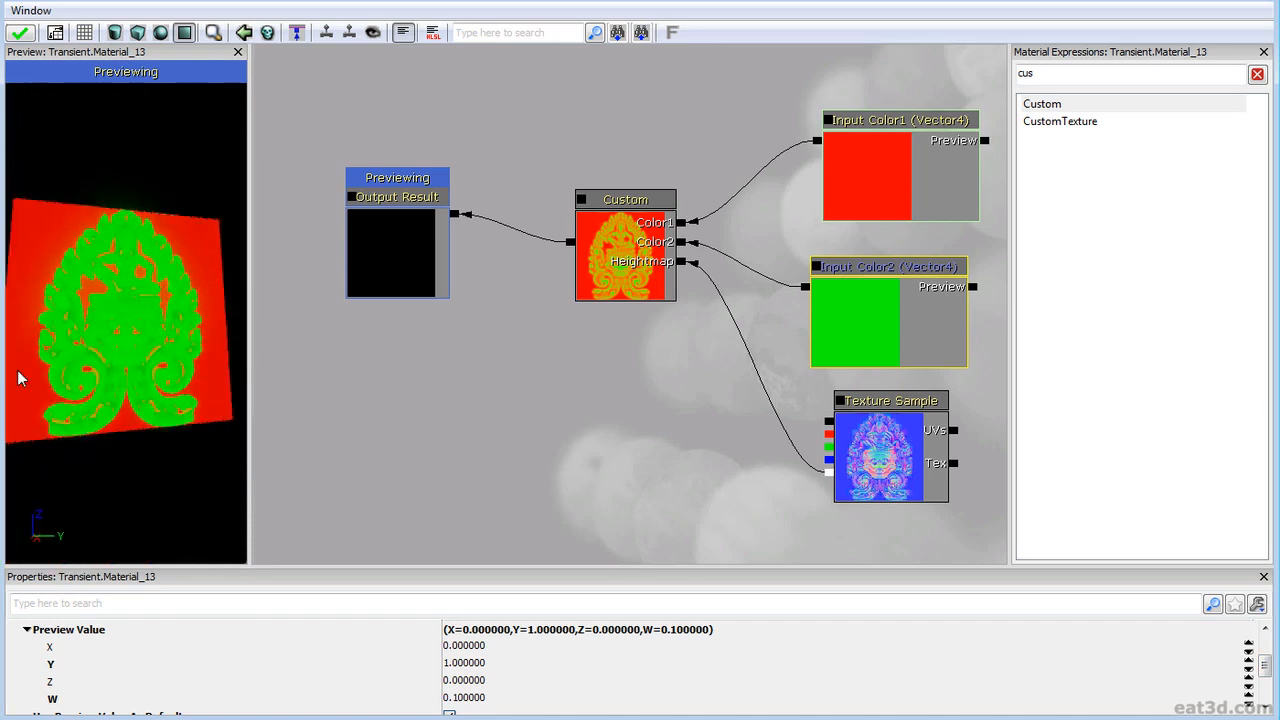
right_drag(103, 323, 110, 362)
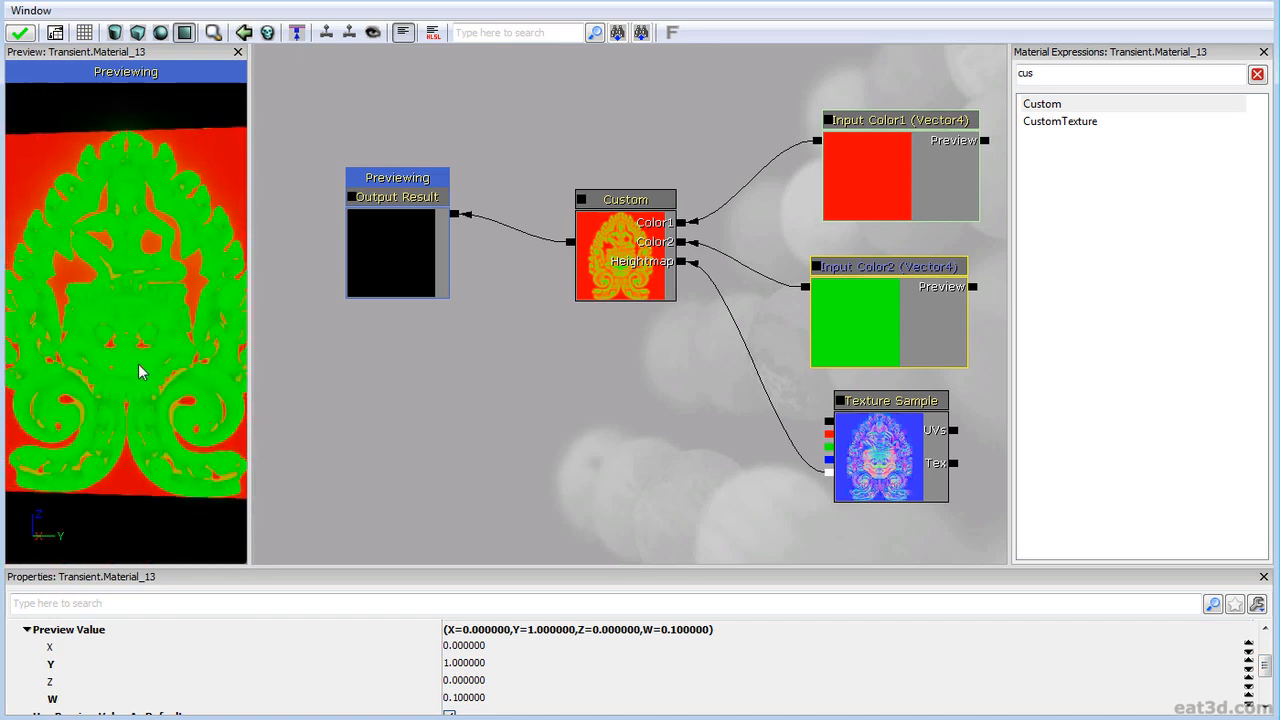
Set the W component of the Color2 function input's preview value to 1.
click(485, 697)
text(1)
key(Return)
right_drag(183, 517, 183, 460)
drag(183, 460, 200, 394)
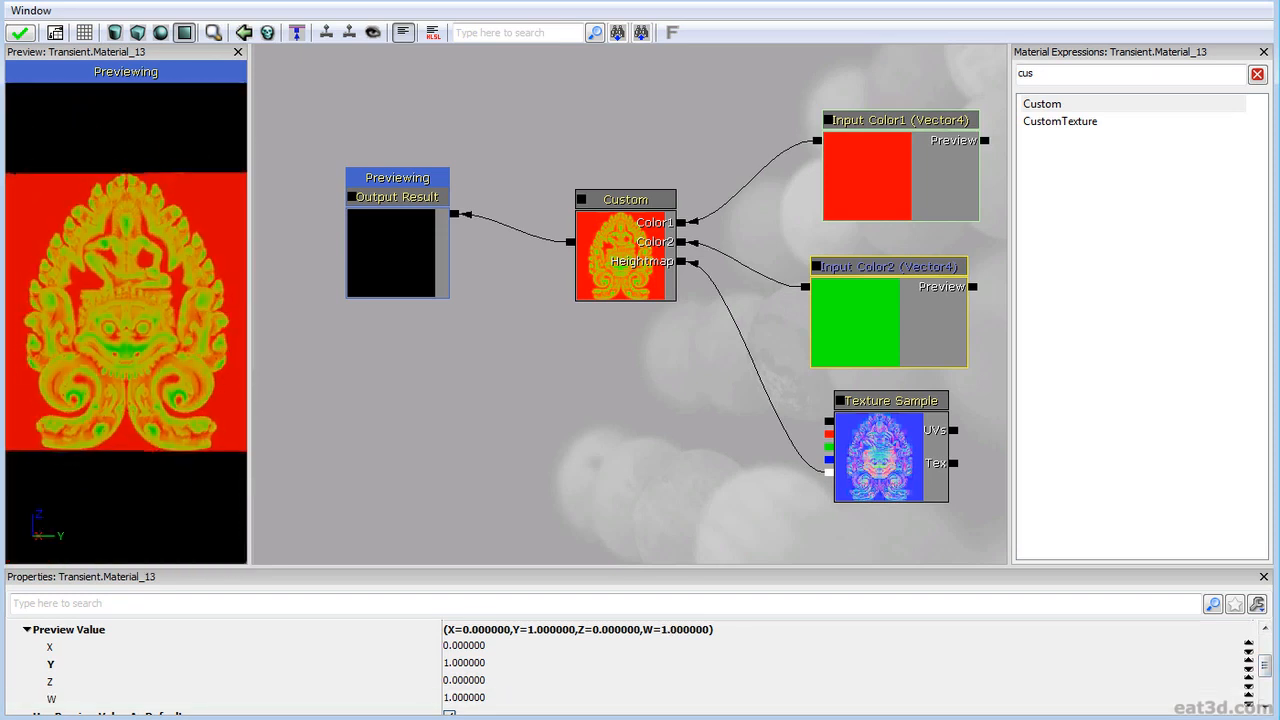
right_drag(200, 394, 200, 350)
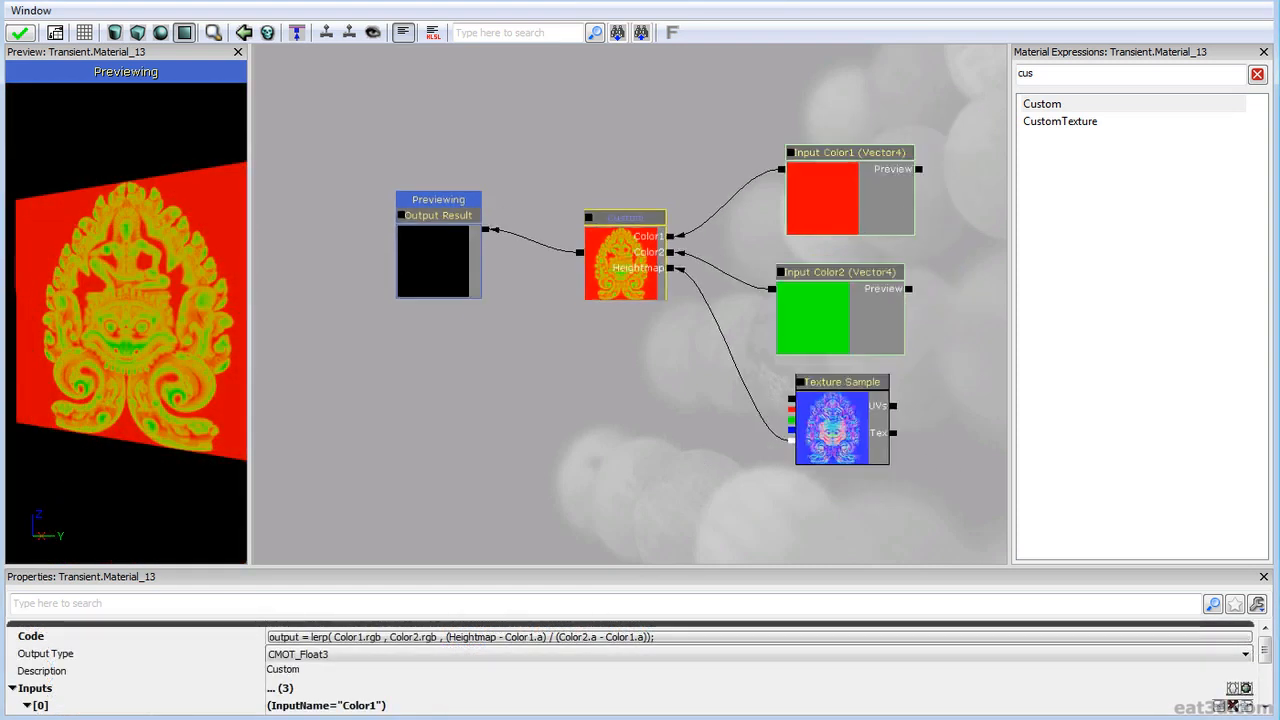
Move the Texture Sample node down to make room and duplicate the Color2 function input.
scroll(651, 429, down, 2)
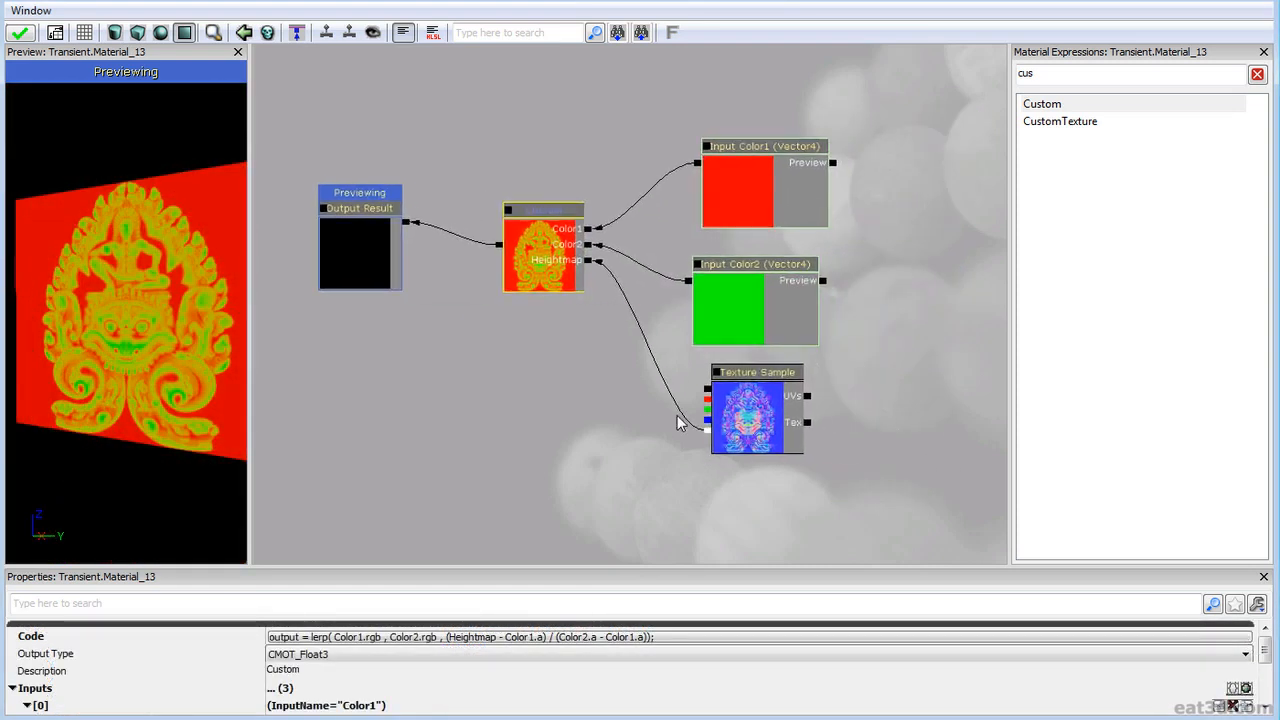
click(752, 405)
ctrl+drag(755, 399, 760, 496)
drag(765, 389, 727, 397)
click(711, 321)
ctrl+drag(711, 321, 725, 318)
ctrl+alt+drag(672, 382, 782, 109)
mouse_move(693, 326)
ctrl+mouse_down()
mouse_move(688, 207)
mouse_move(683, 332)
ctrl+mouse_up()
click(702, 250)
click(707, 210)
key(ctrl+w)
Rename the duplicated function input as Color3.
click(490, 651)
click(470, 650)
key(BackSpace)
key(BackSpace)
text(3)
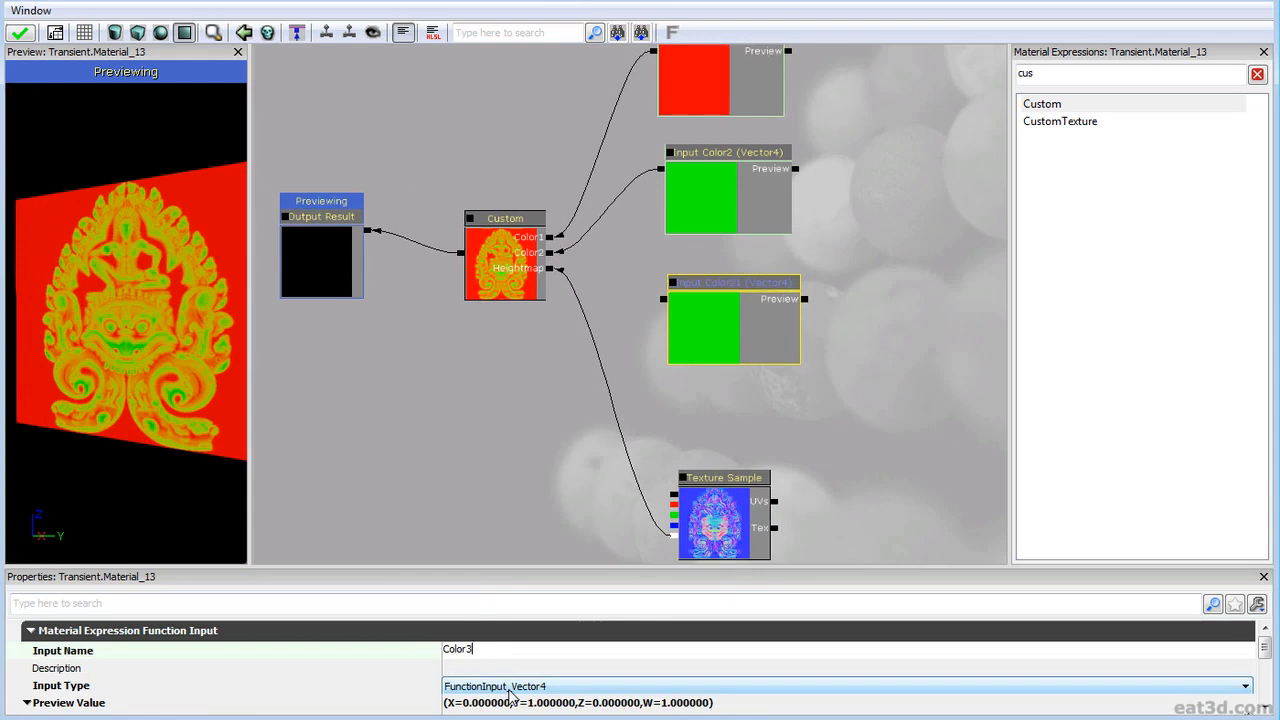
key(Return)
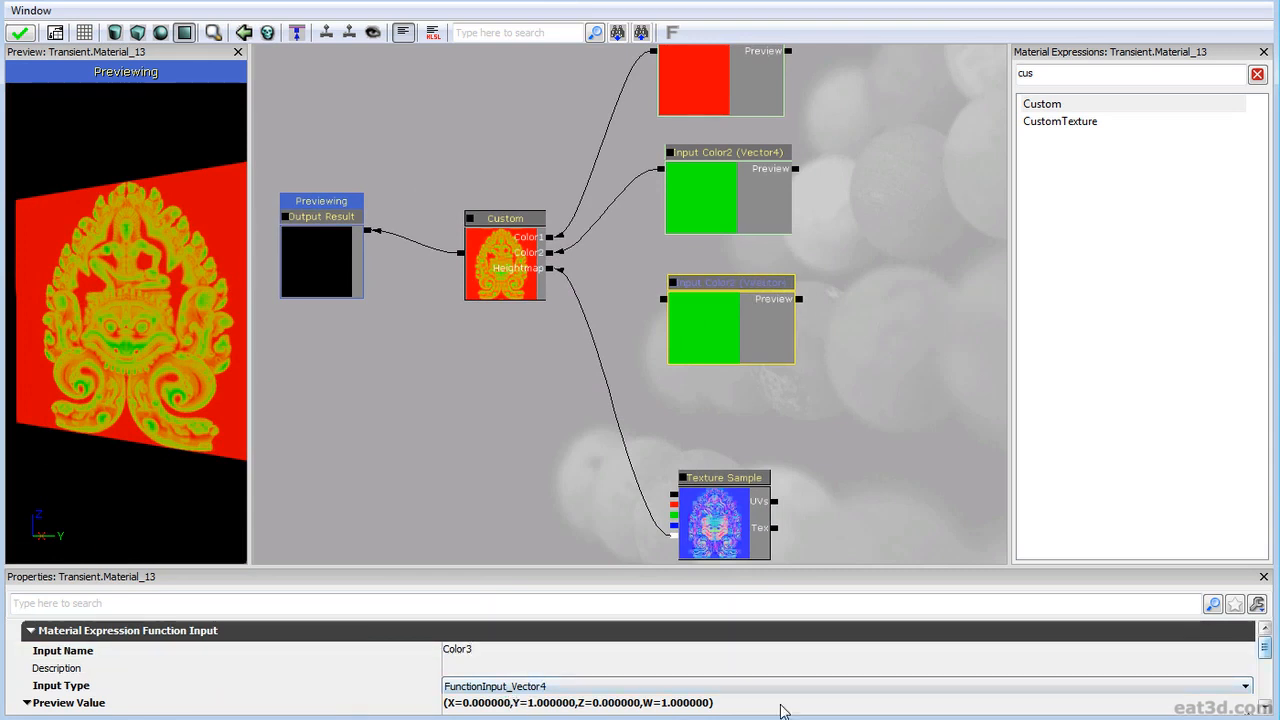
Make the Color3 function input blue by setting its preview value's Z to 1 and Y to 0.
scroll(537, 660, down, 2)
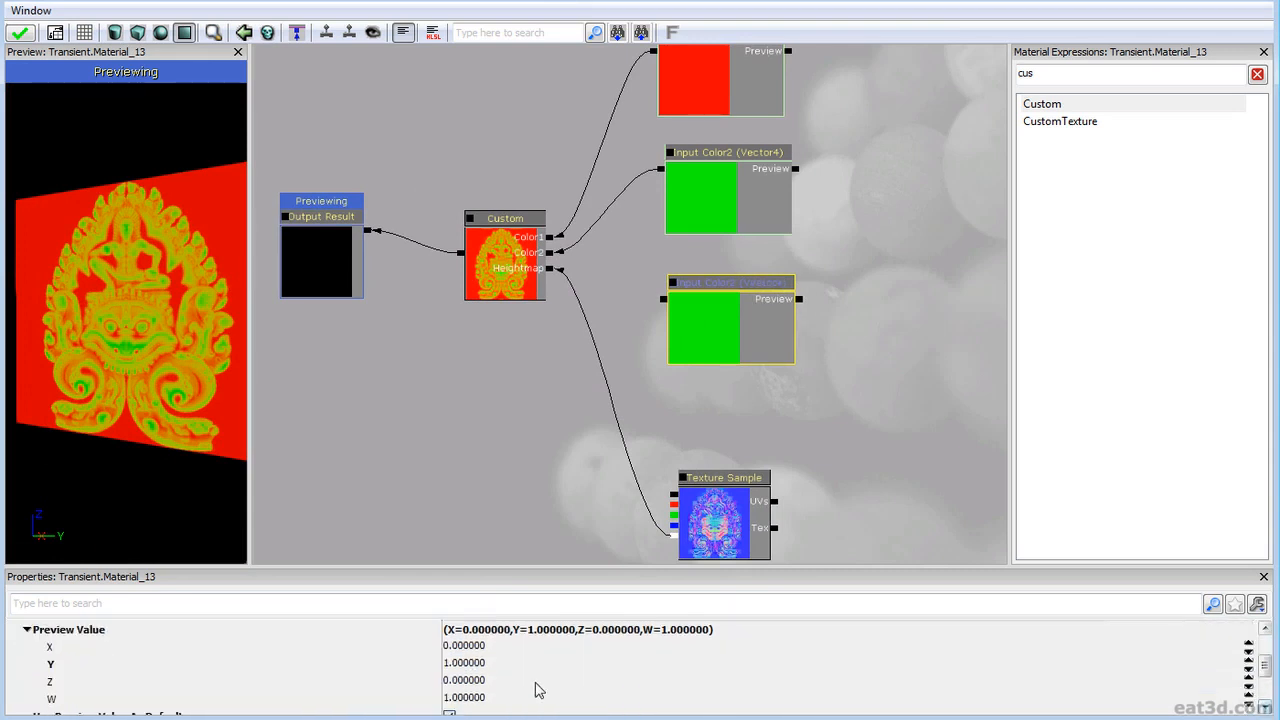
click(473, 680)
text(1)
key(Return)
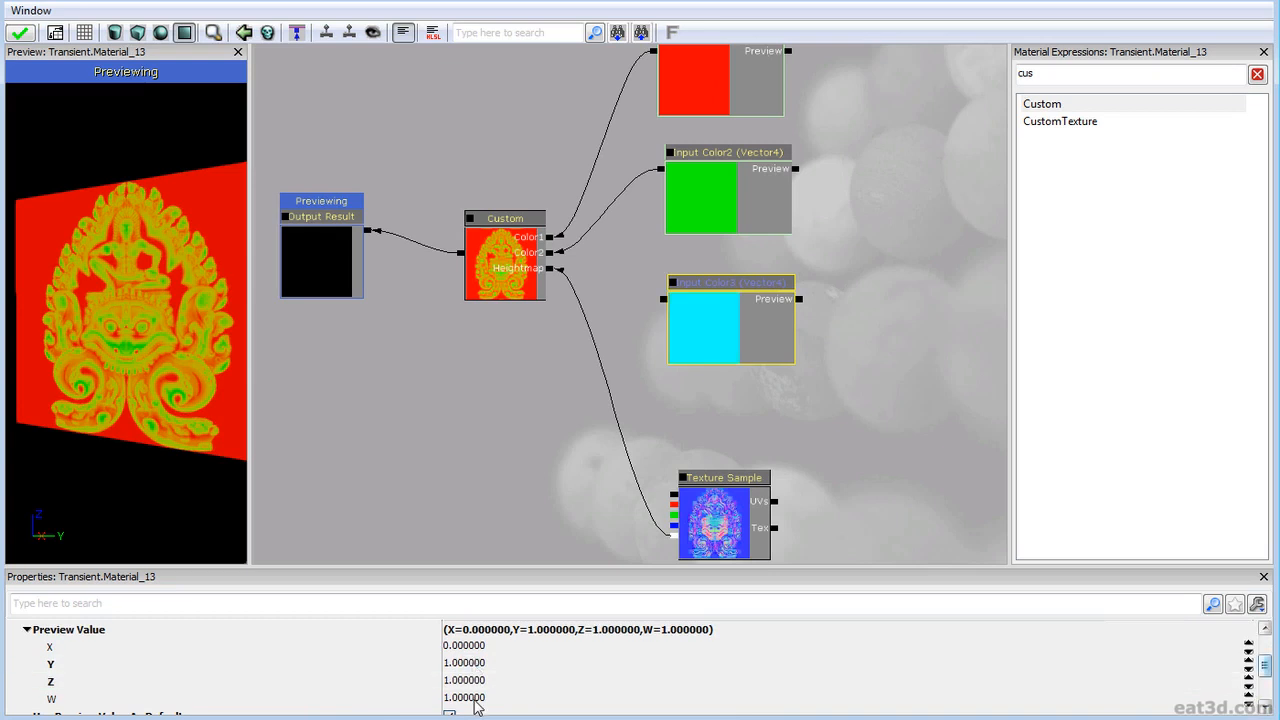
click(494, 663)
text(0)
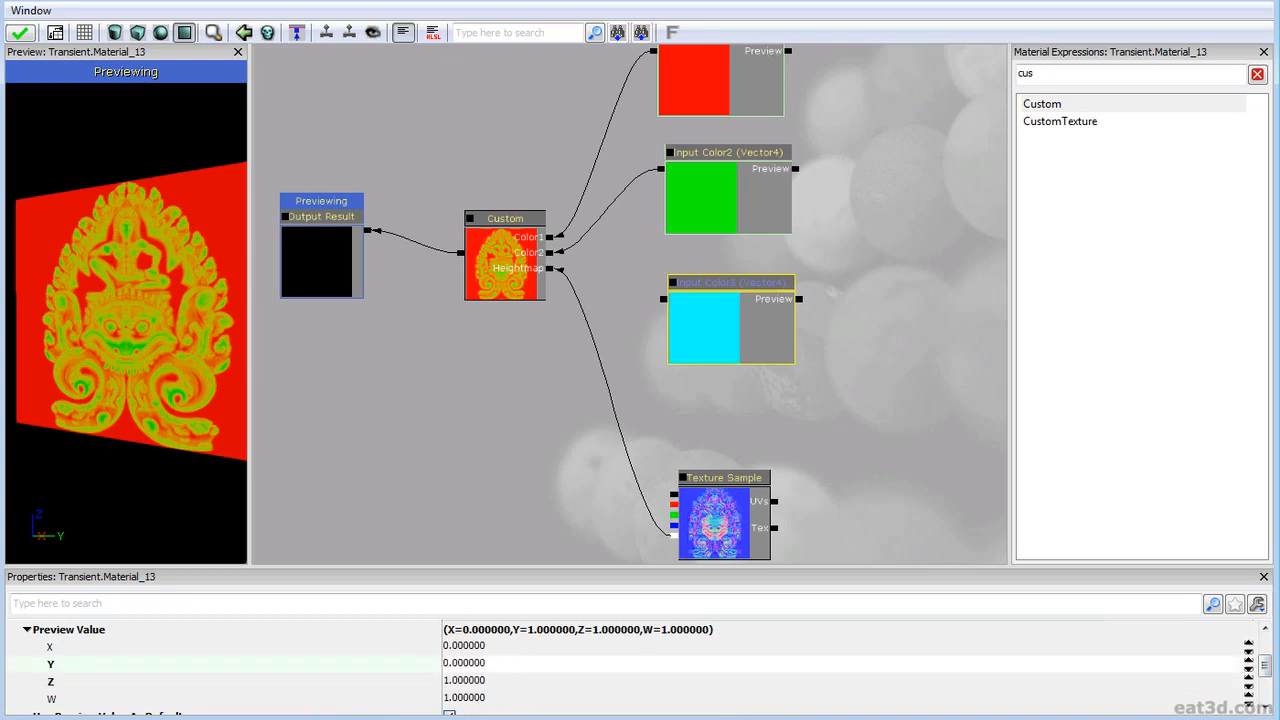
key(Return)
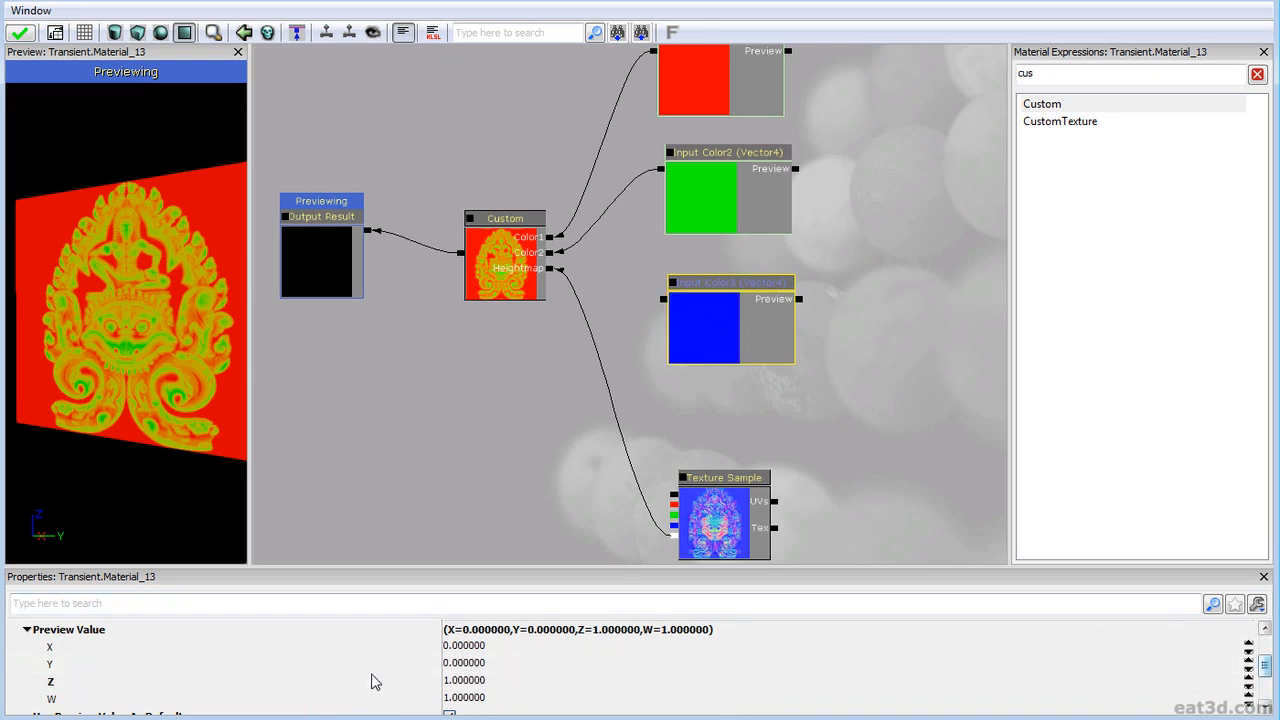
Set the W component of the Color2 function input's preview value to 0.5.
click(751, 191)
click(470, 698)
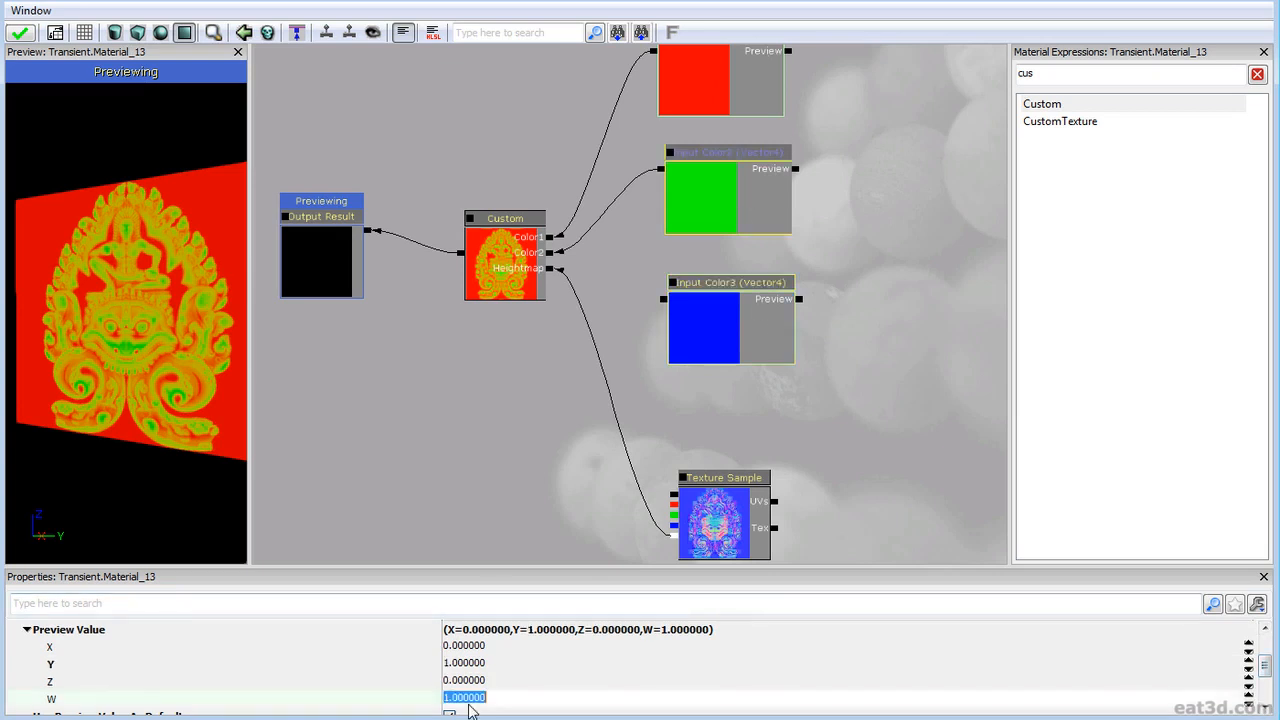
text(0.5)
key(Return)
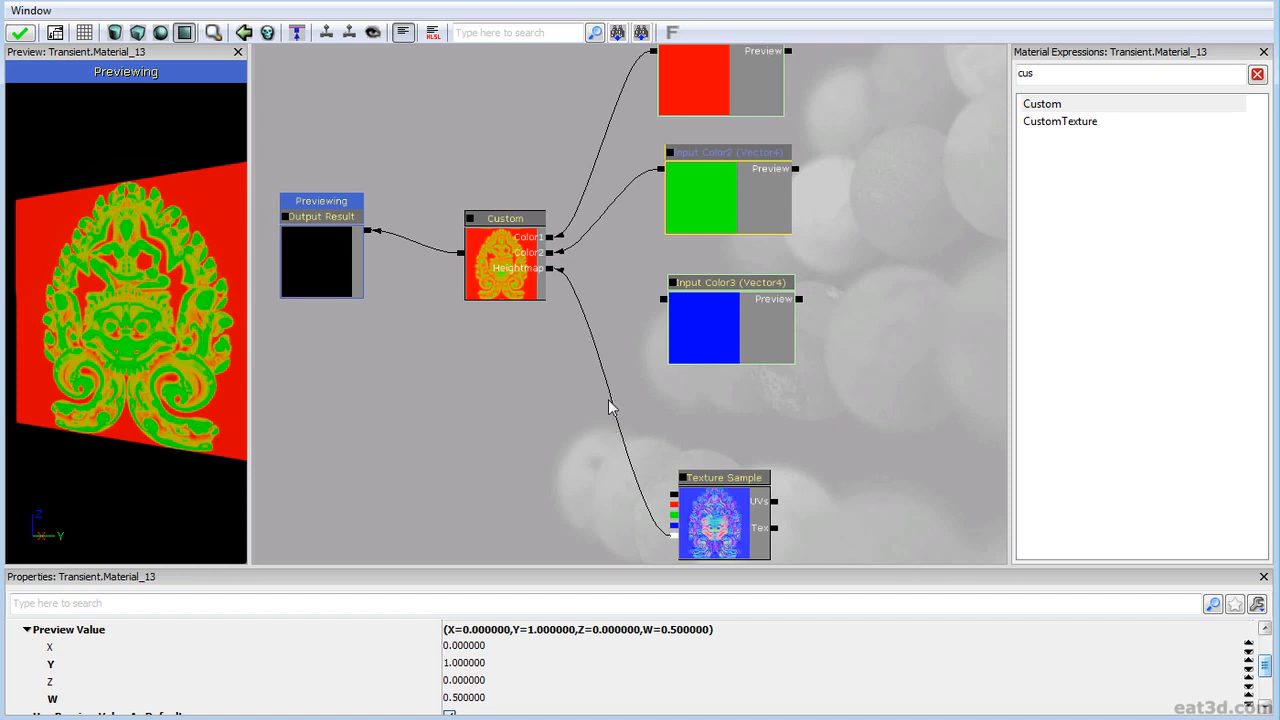
Arrange the Color1, Color2 and Color3 function inputs in an evenly spaced column.
drag(715, 177, 694, 193)
ctrl+drag(675, 90, 680, 80)
click(680, 84)
click(707, 342)
ctrl+drag(707, 342, 688, 322)
click(670, 319)
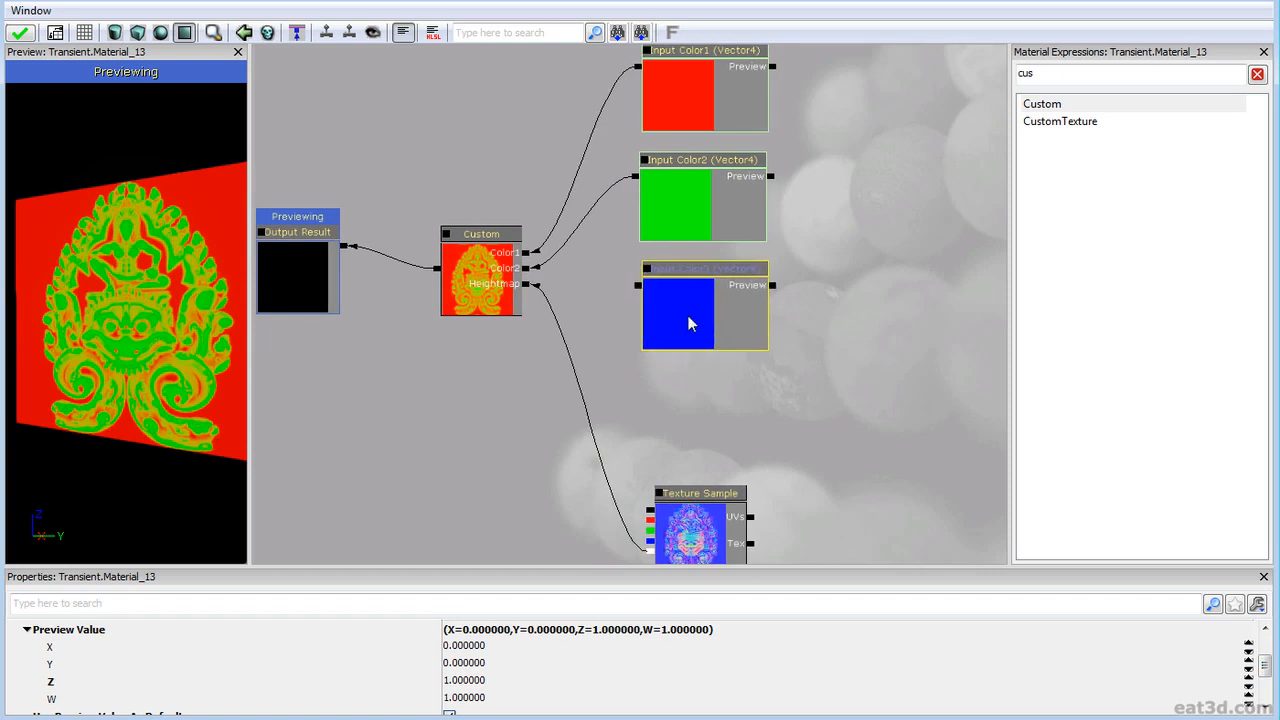
drag(692, 396, 693, 368)
click(693, 368)
Insert a blank line above the lerp line in the Custom node's code and accept the edit.
click(496, 264)
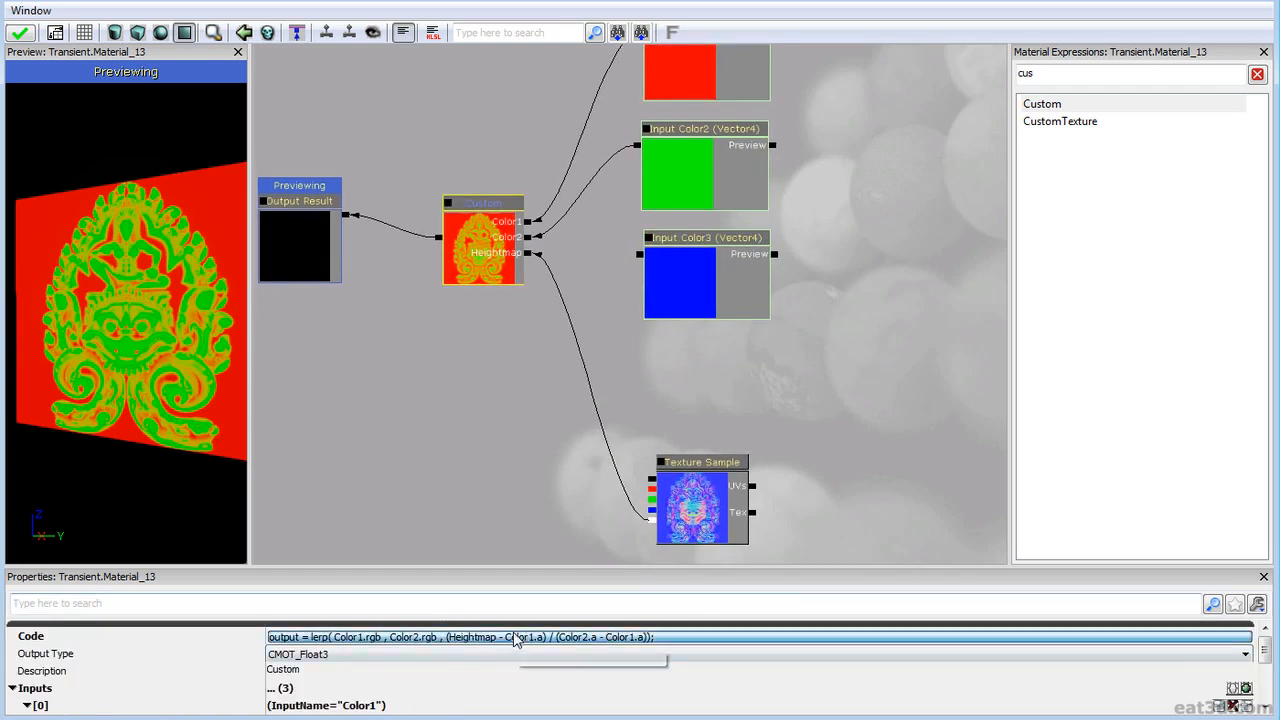
click(516, 638)
click(478, 524)
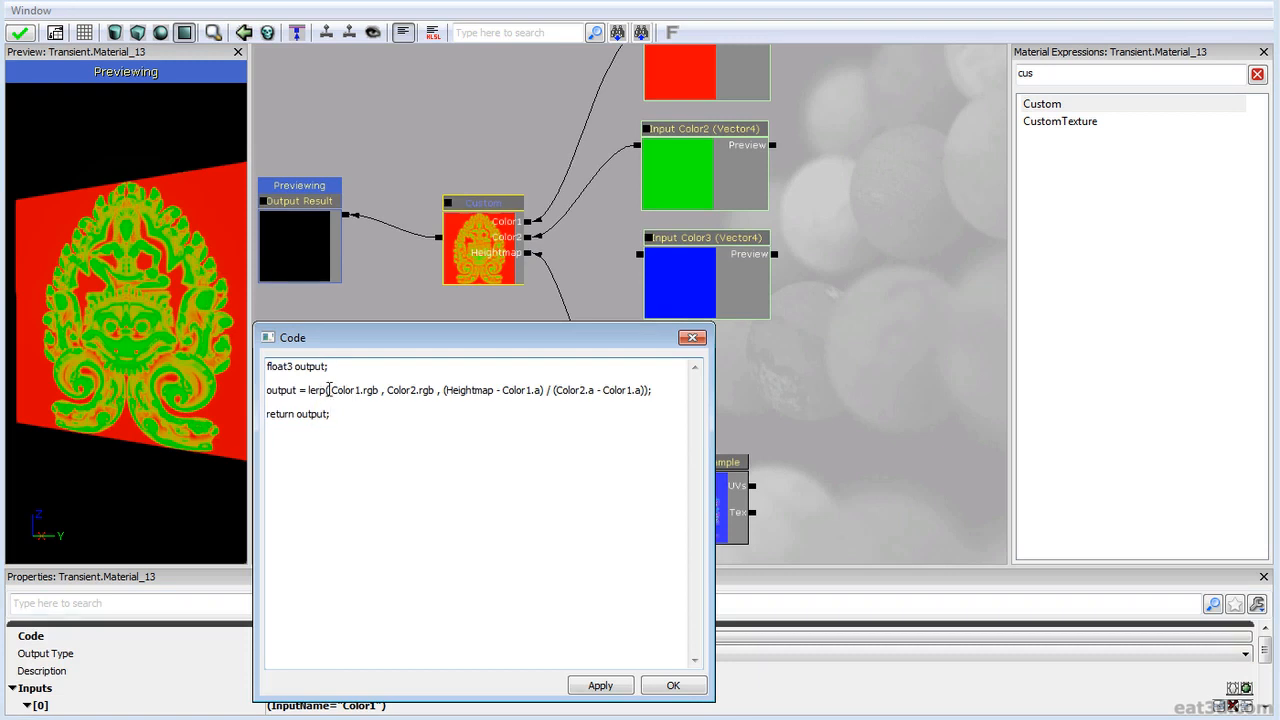
key(Return)
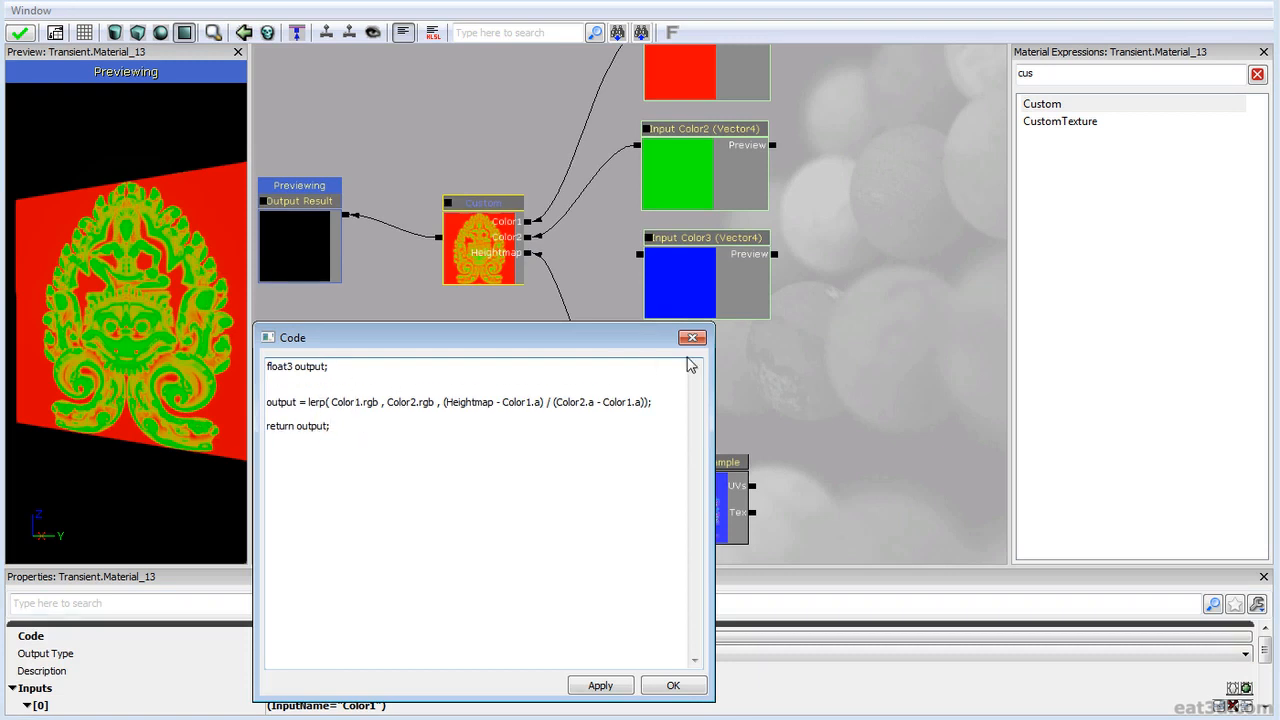
click(666, 686)
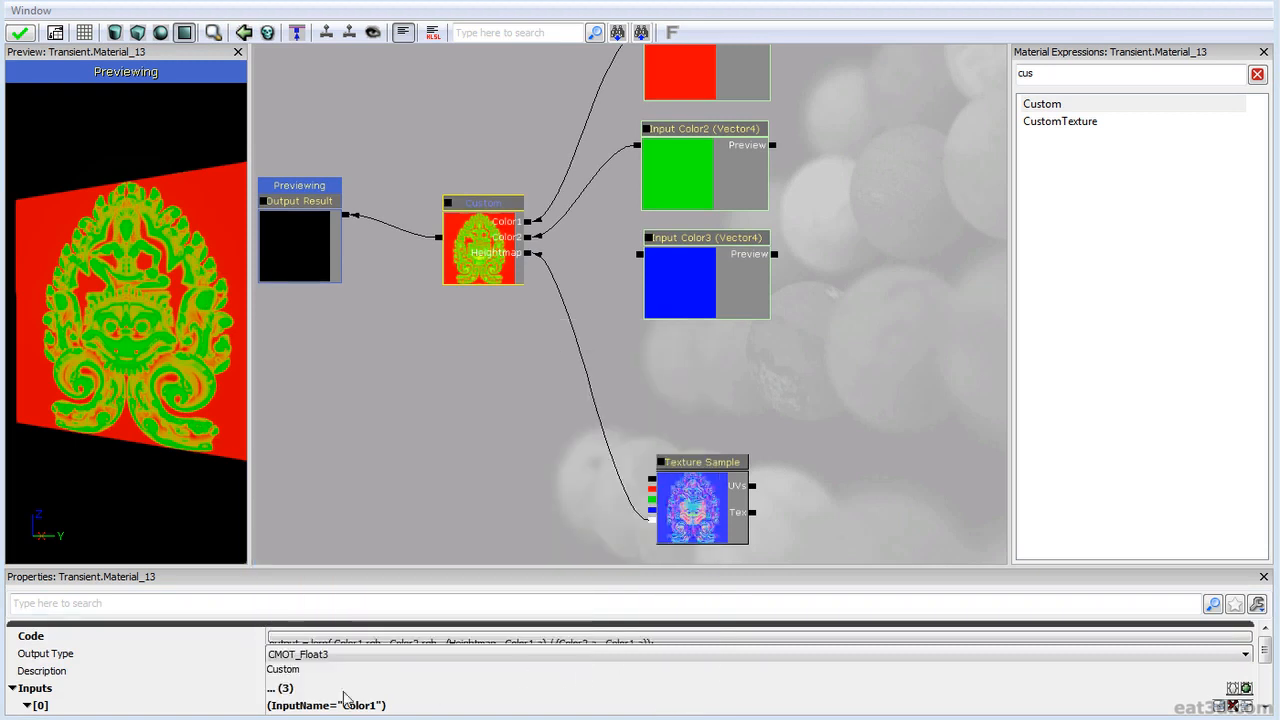
Add a fourth input to the Custom node, copy the third input's name and rename that third input Color3.
click(1265, 709)
click(1265, 709)
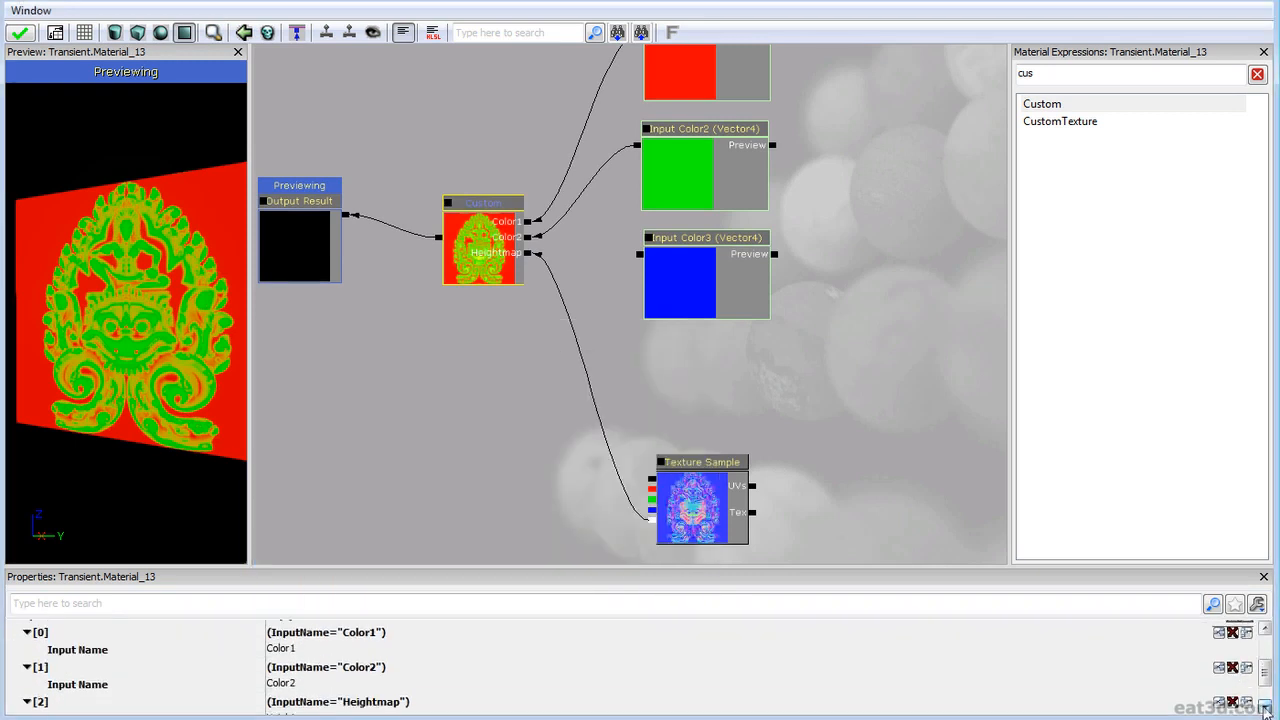
scroll(1263, 672, up, 1)
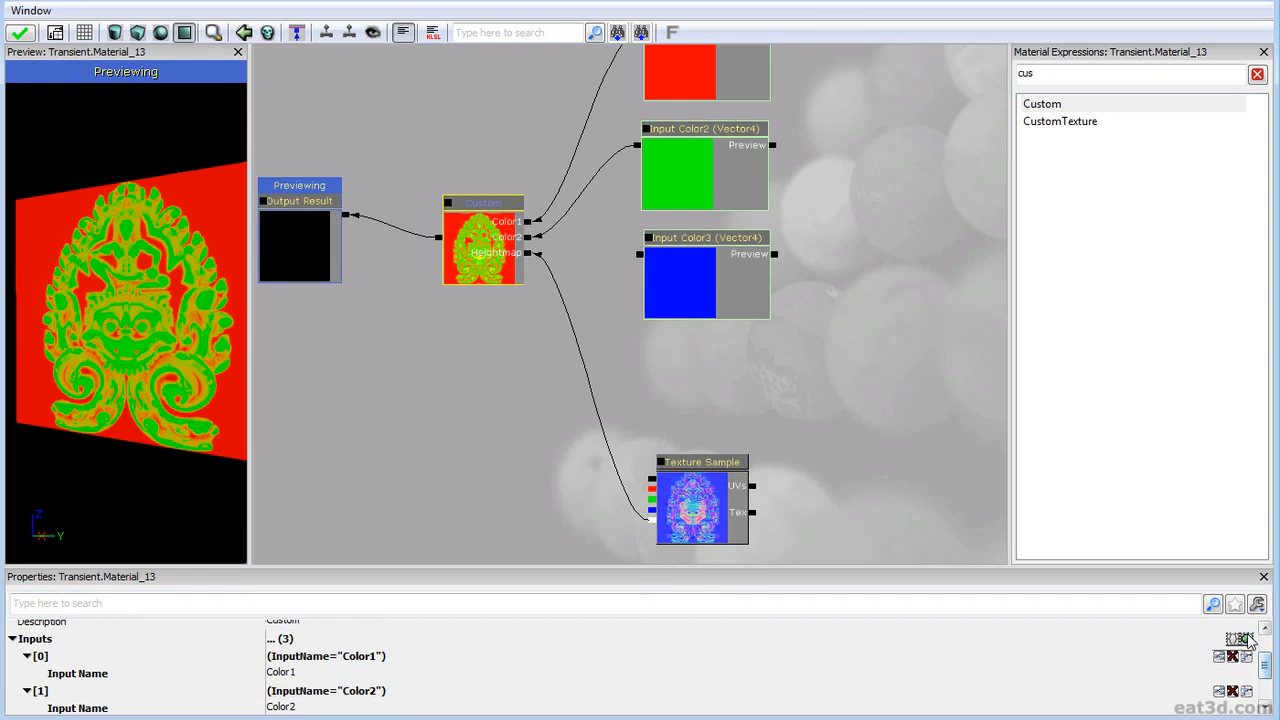
scroll(1255, 670, up, 1)
drag(1265, 660, 1267, 688)
click(345, 688)
key(ctrl+c)
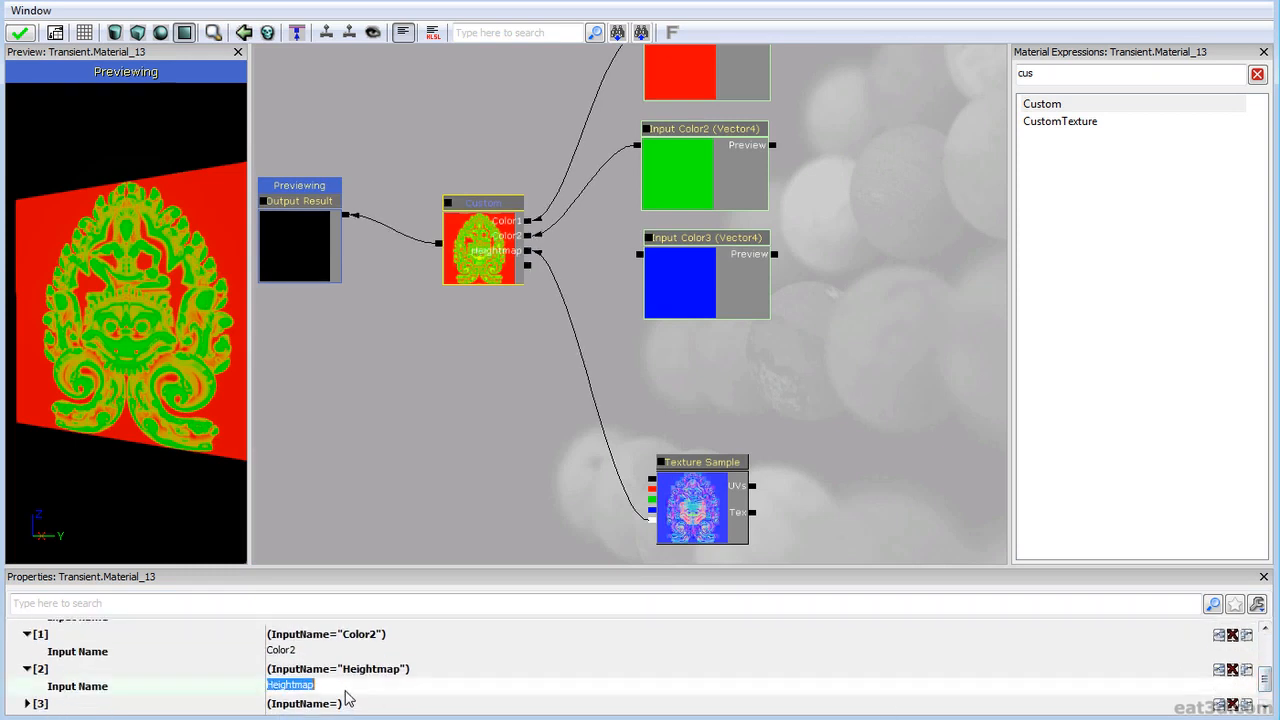
key(BackSpace)
text(Color3)
key(Return)
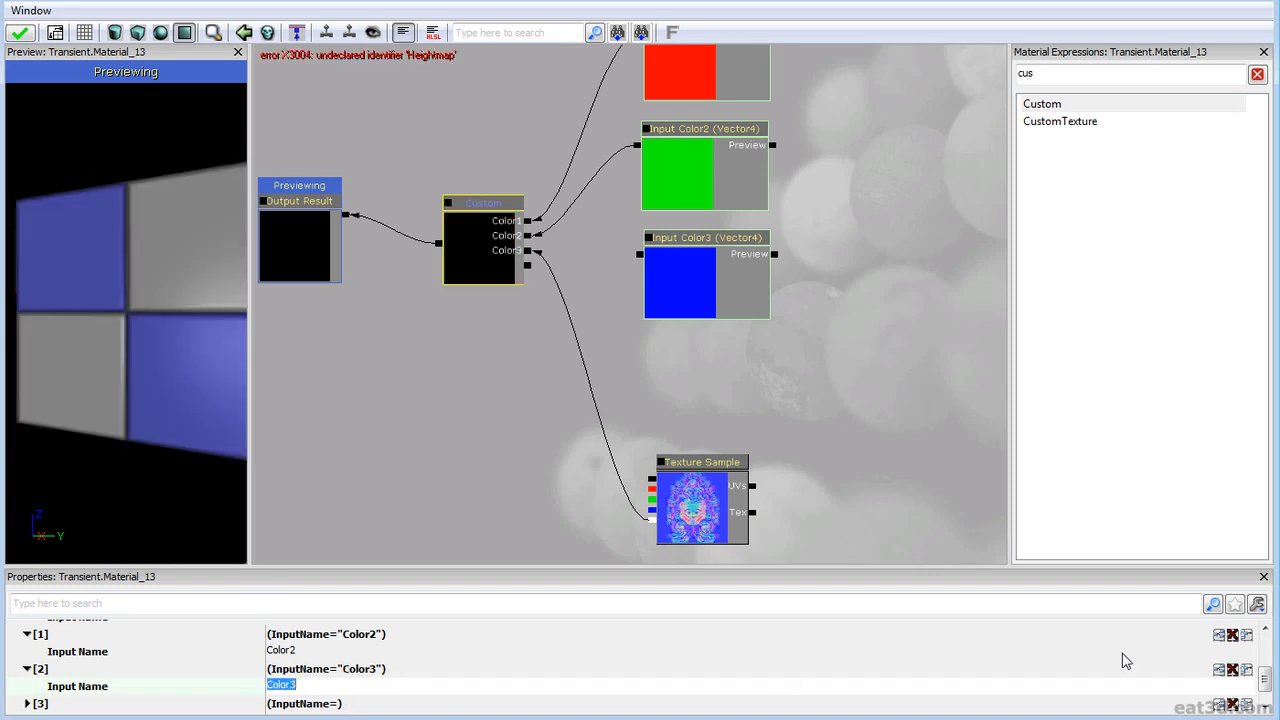
Name the Custom node's new fourth input Heightmap using the copied text.
scroll(1268, 704, down, 1)
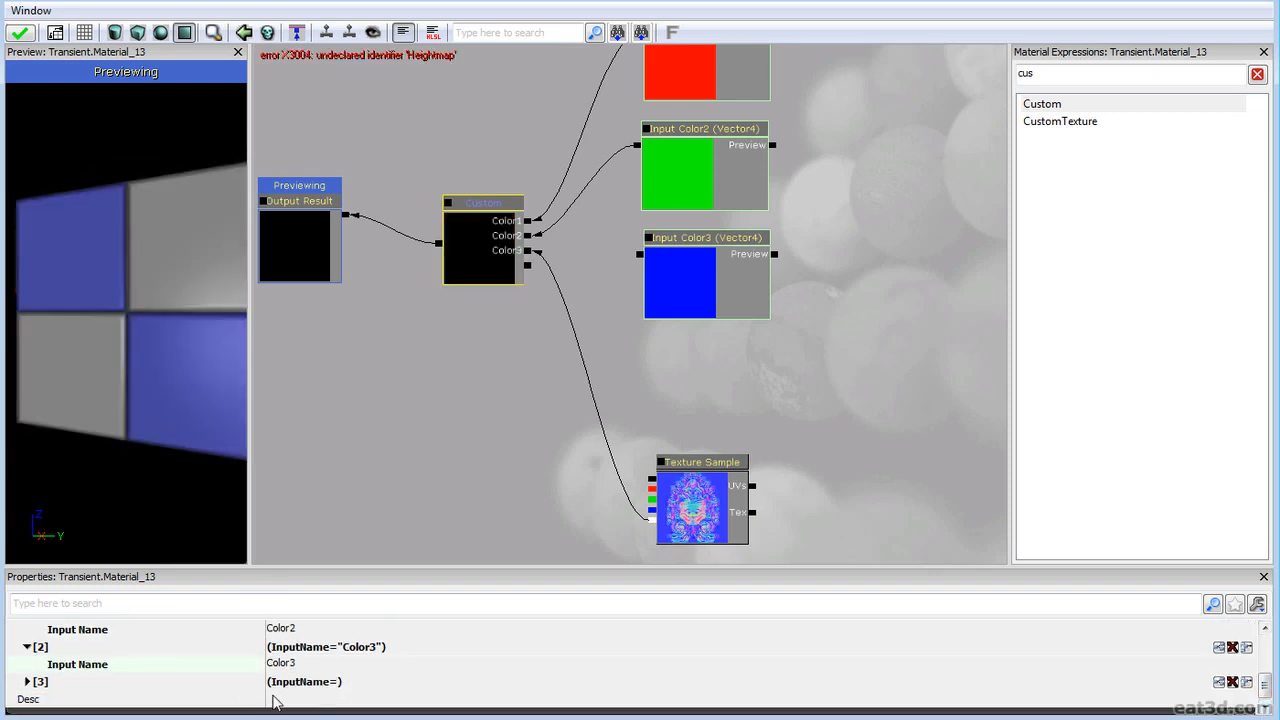
click(54, 688)
click(298, 700)
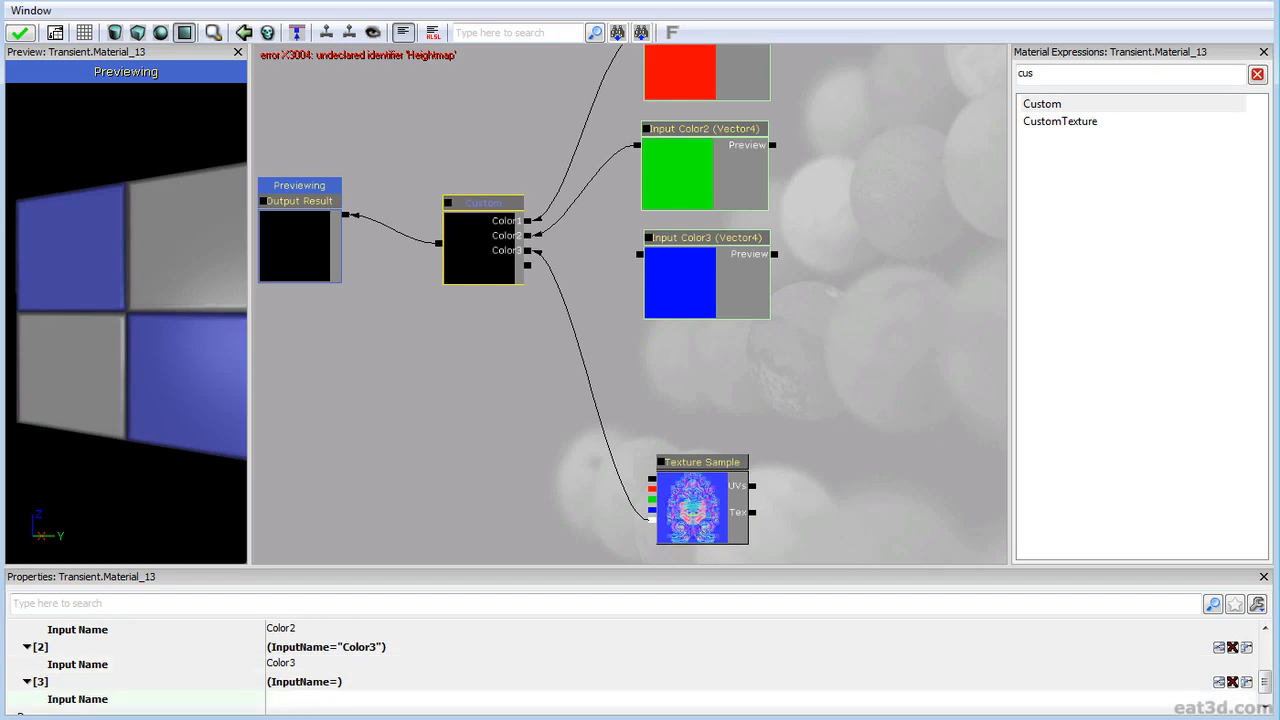
key(ctrl+v)
key(Return)
Connect the Texture Sample's blue channel to the Custom node's Heightmap input and the Color3 function input to its Color3 input.
drag(527, 270, 650, 518)
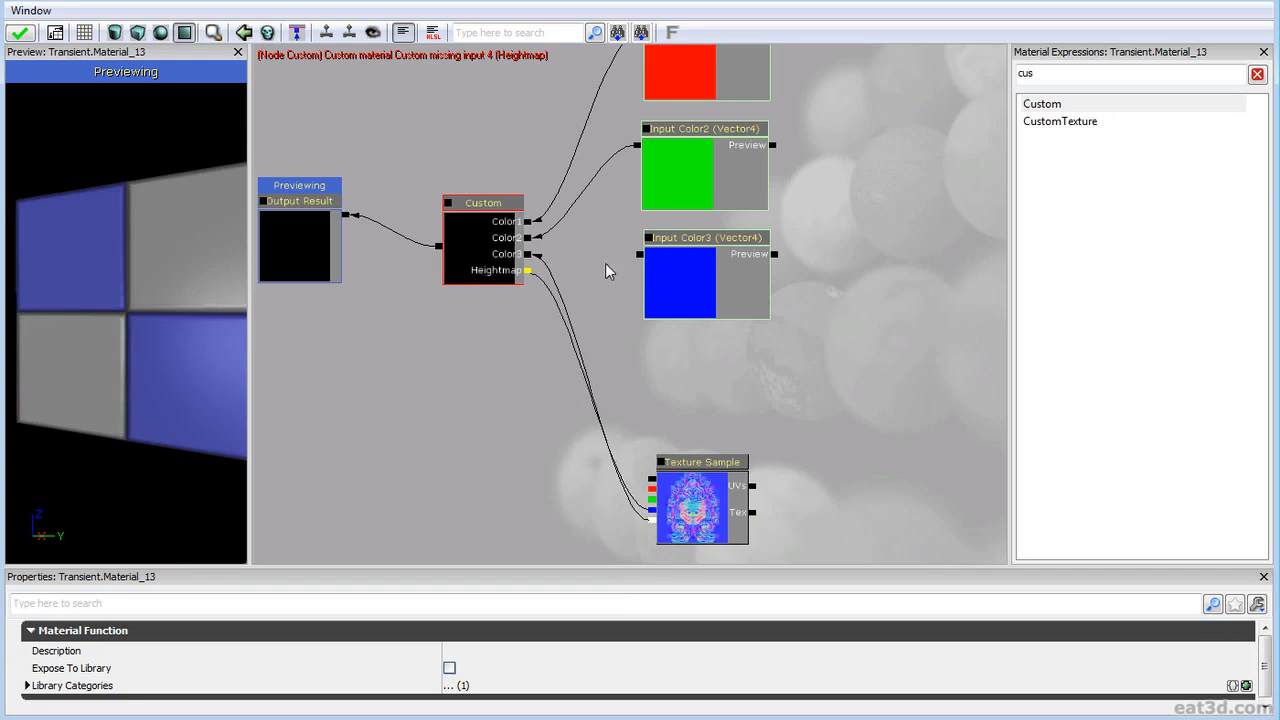
drag(640, 254, 533, 256)
drag(39, 386, 223, 314)
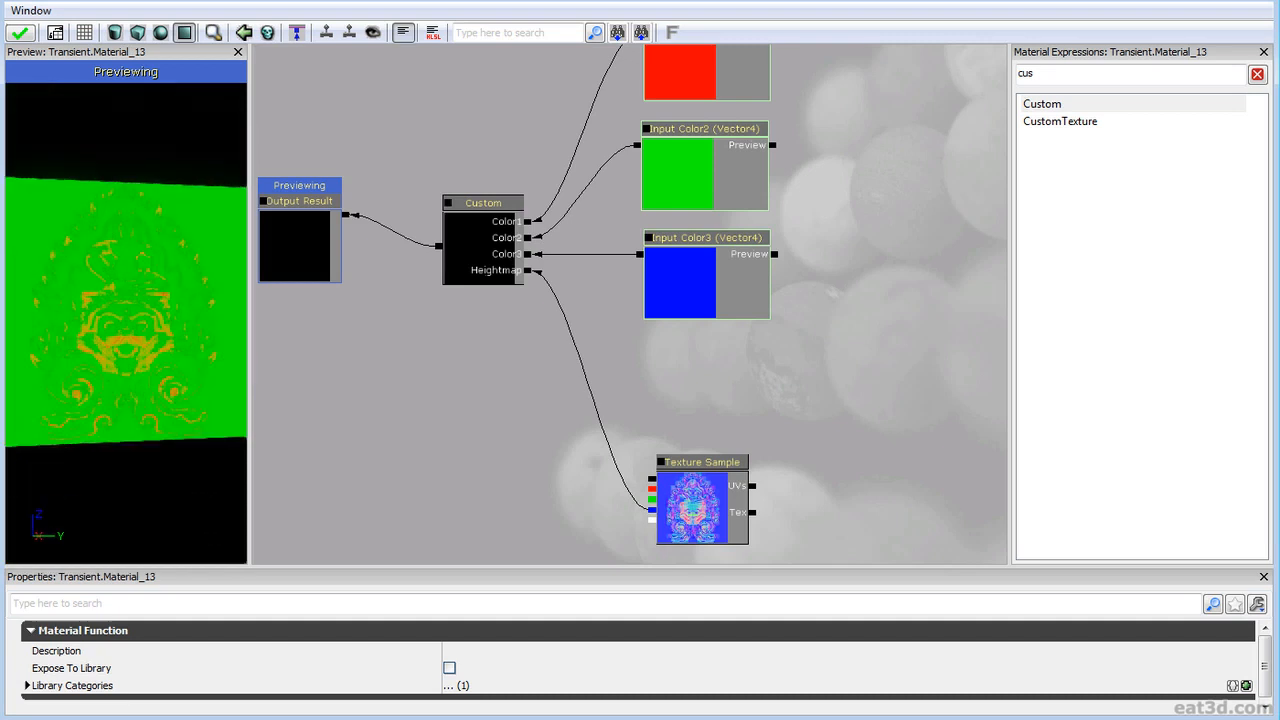
click(727, 152)
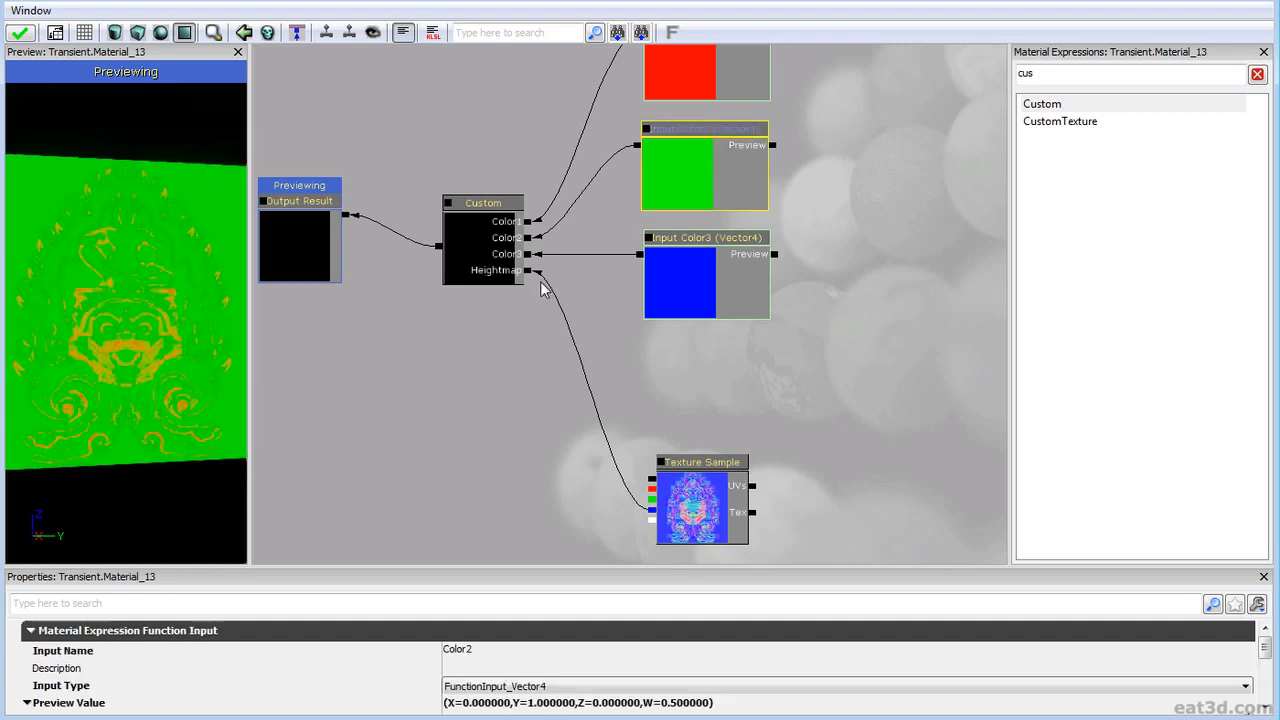
click(686, 272)
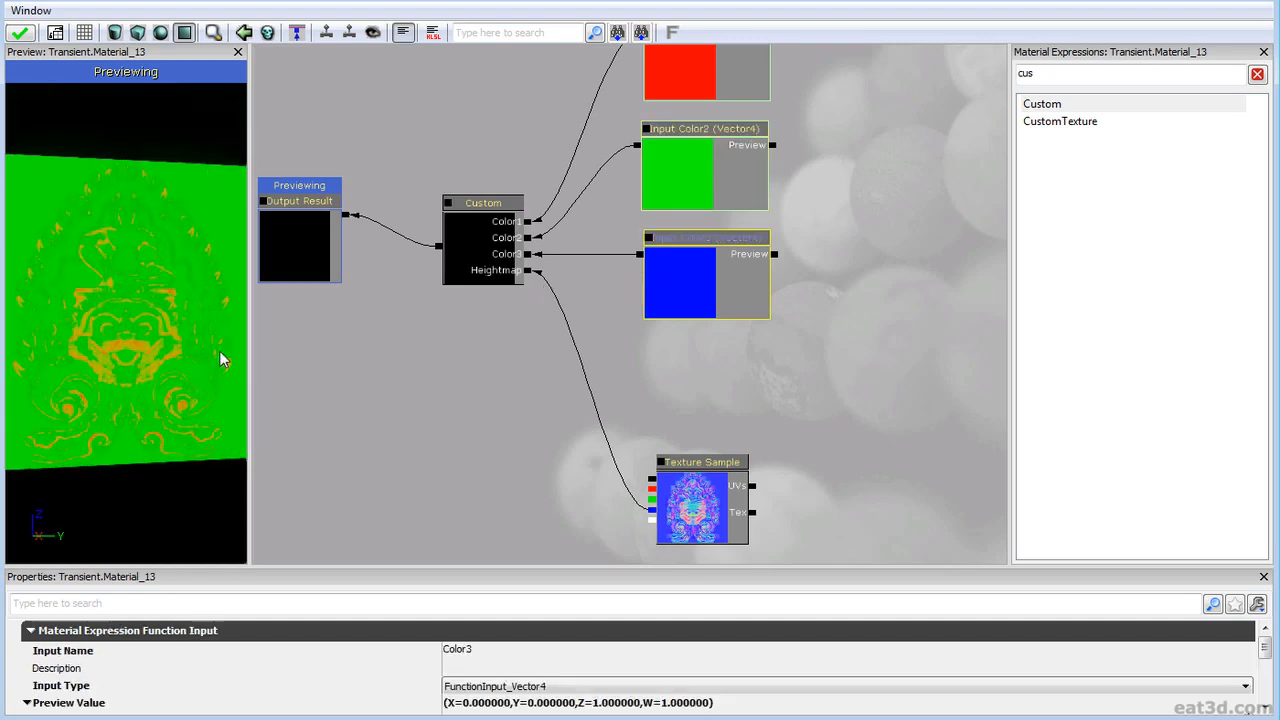
drag(130, 300, 172, 302)
right_drag(172, 302, 174, 350)
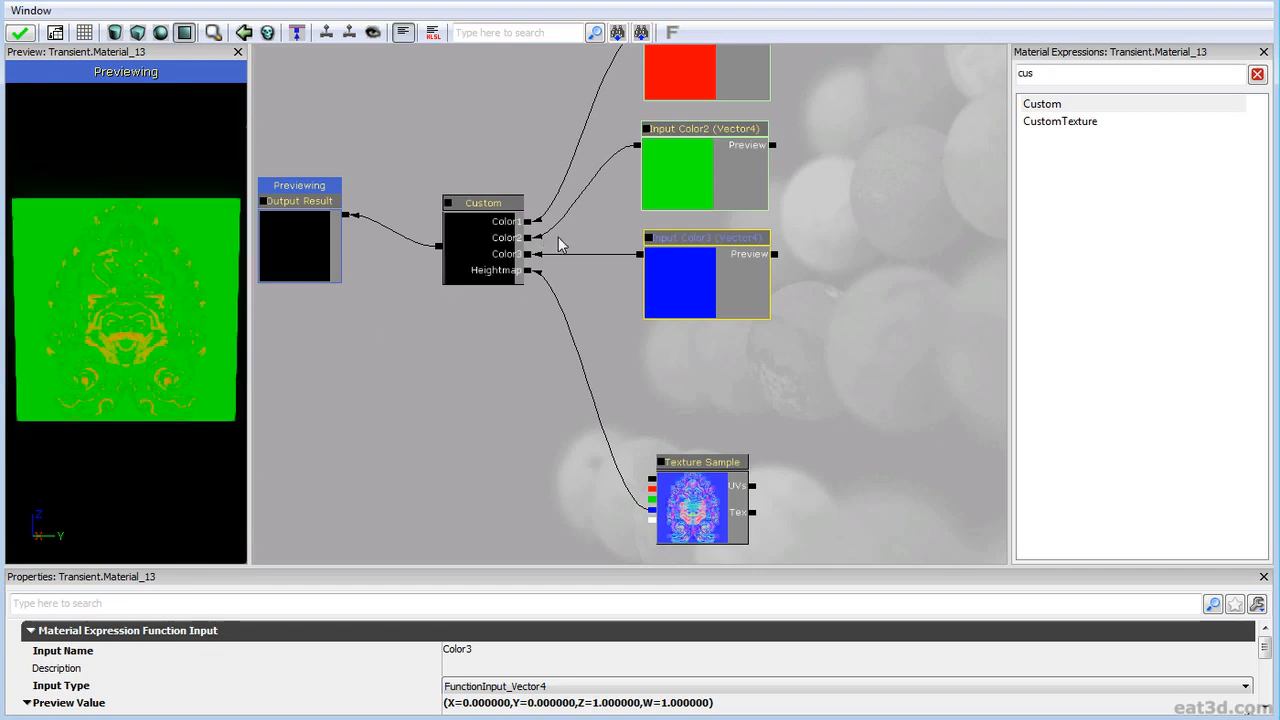
Check the W component of the Color2 function input's preview value.
drag(716, 164, 681, 208)
click(683, 215)
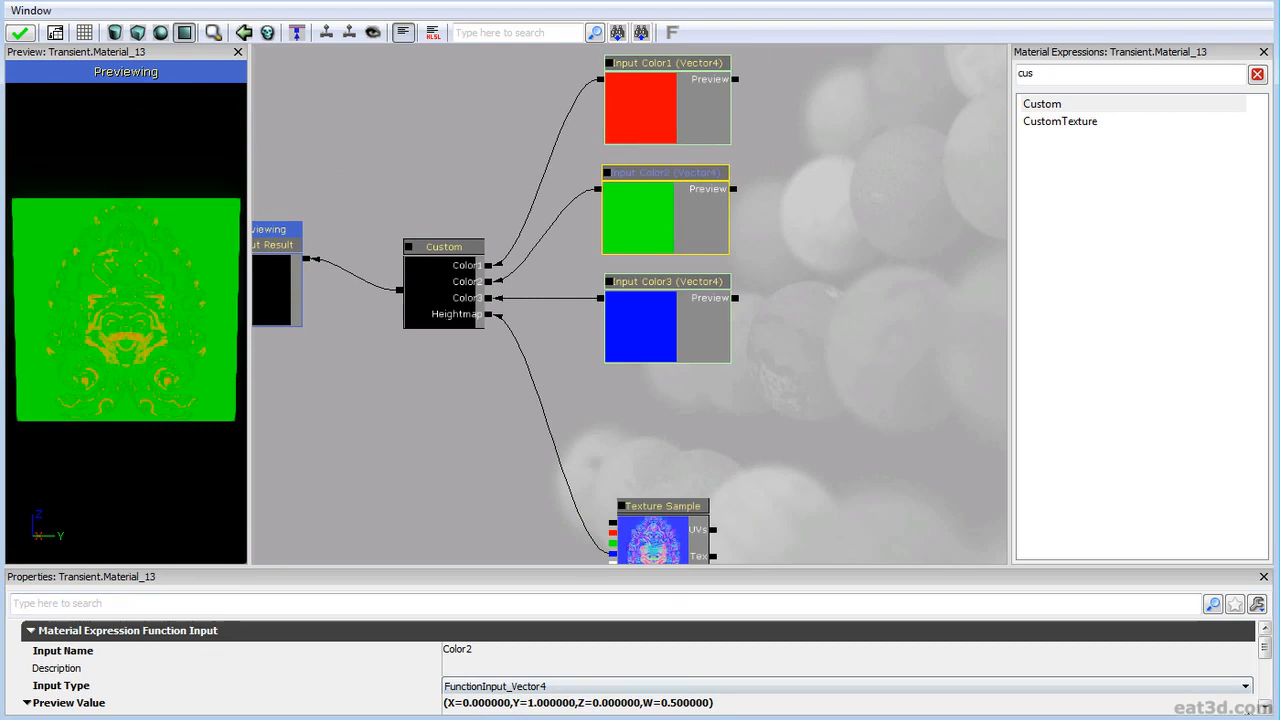
scroll(1266, 710, down, 3)
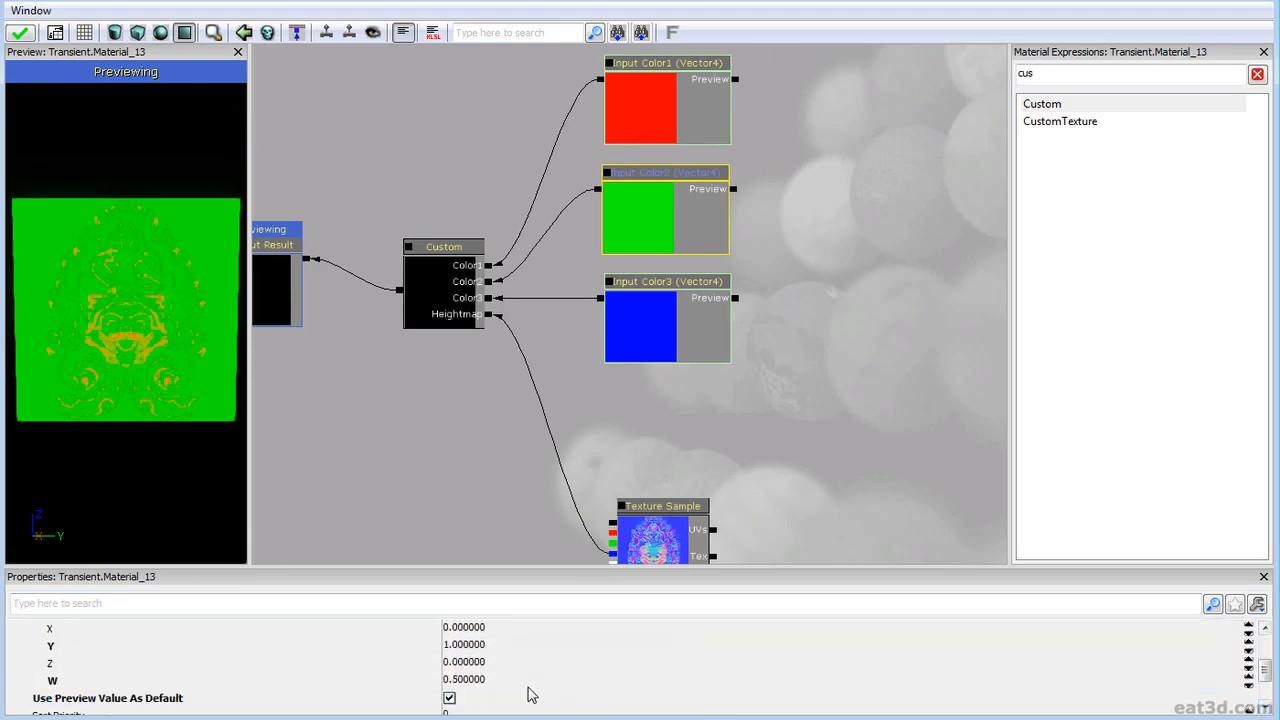
click(505, 680)
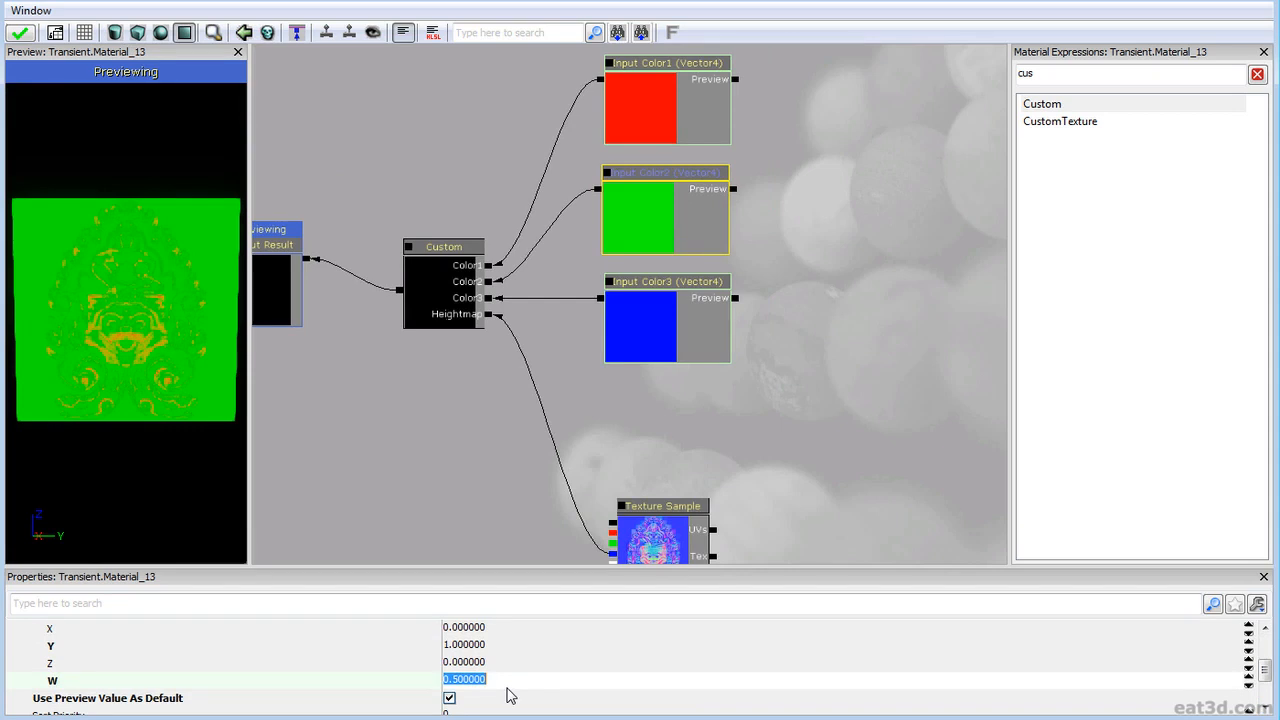
Rewire the Custom node's Heightmap input to a different Texture Sample channel and inspect the preview mesh up close.
click(464, 424)
drag(464, 438, 467, 392)
drag(614, 506, 494, 261)
scroll(165, 340, up, 5)
right_drag(155, 307, 155, 350)
mouse_move(155, 350)
mouse_down()
mouse_move(175, 345)
mouse_move(145, 345)
mouse_up()
right_drag(145, 345, 145, 325)
drag(347, 357, 597, 438)
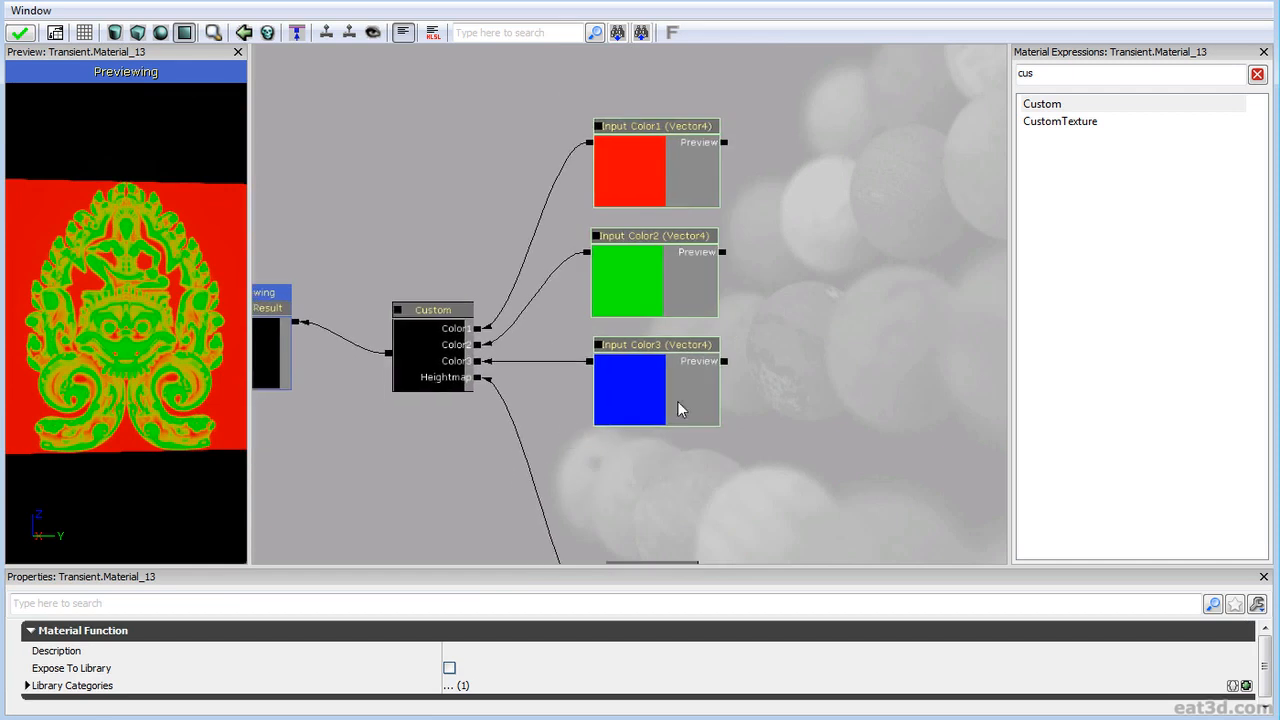
drag(535, 358, 580, 363)
Open the Custom node's code and insert an if() statement on its own line directly above the lerp line.
click(629, 390)
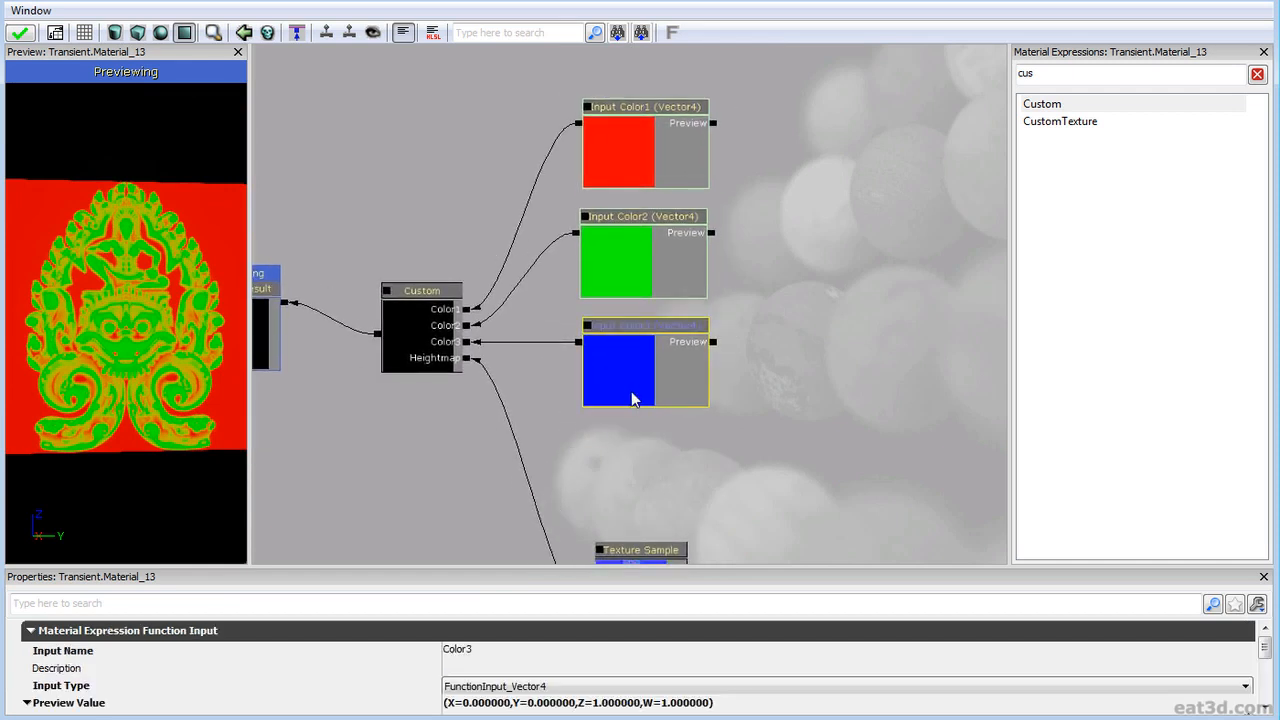
click(413, 332)
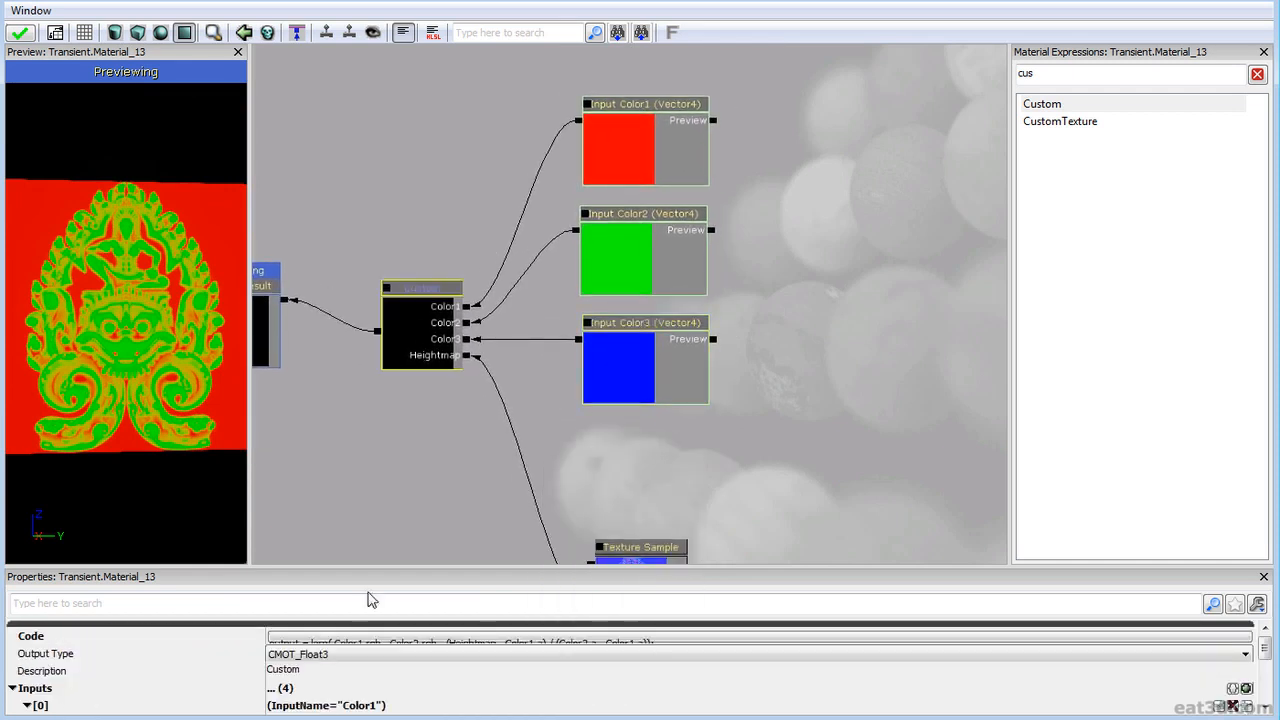
click(395, 633)
drag(493, 345, 935, 126)
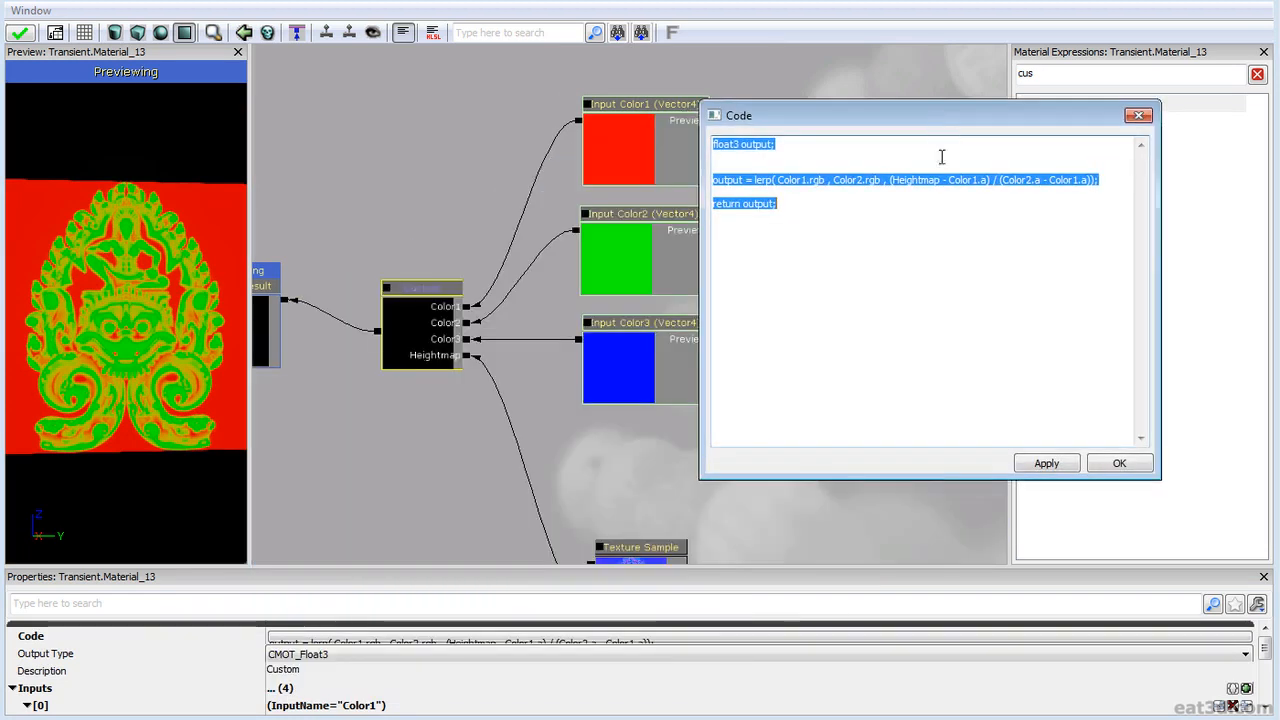
drag(1168, 214, 968, 210)
click(940, 232)
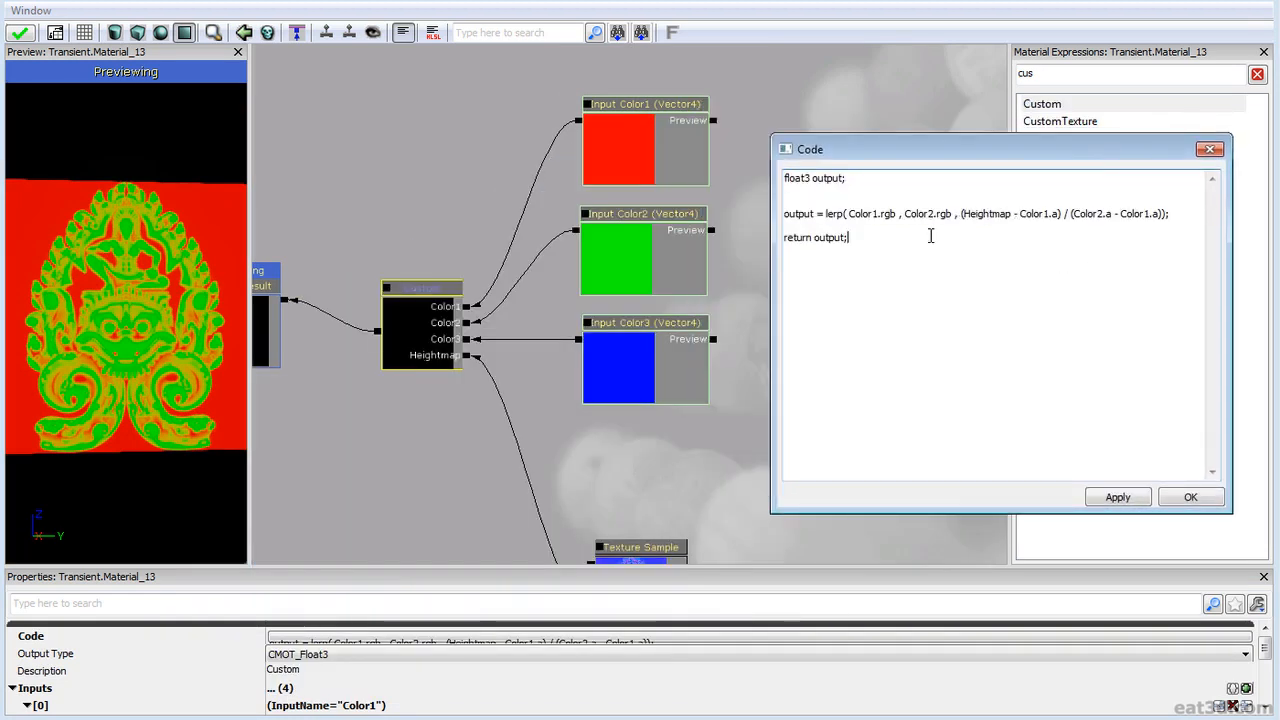
key(Return)
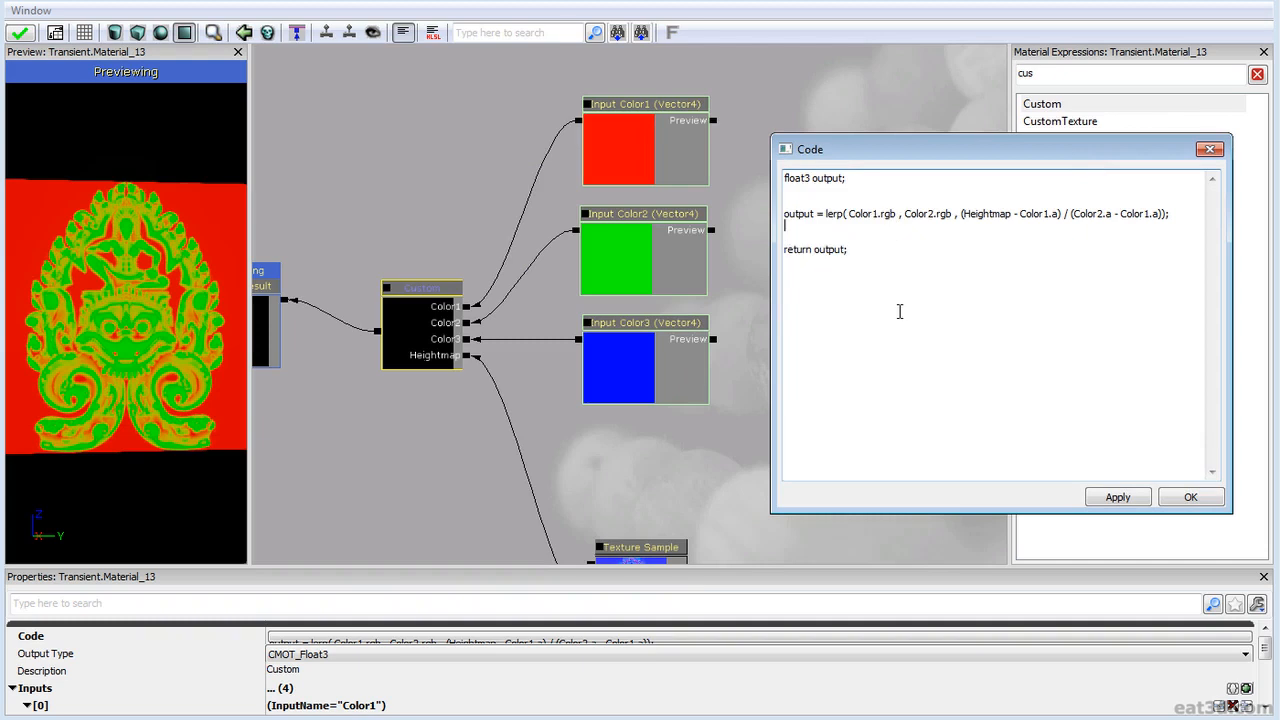
key(Up)
key(Home)
key(Return)
key(Up)
text(if())
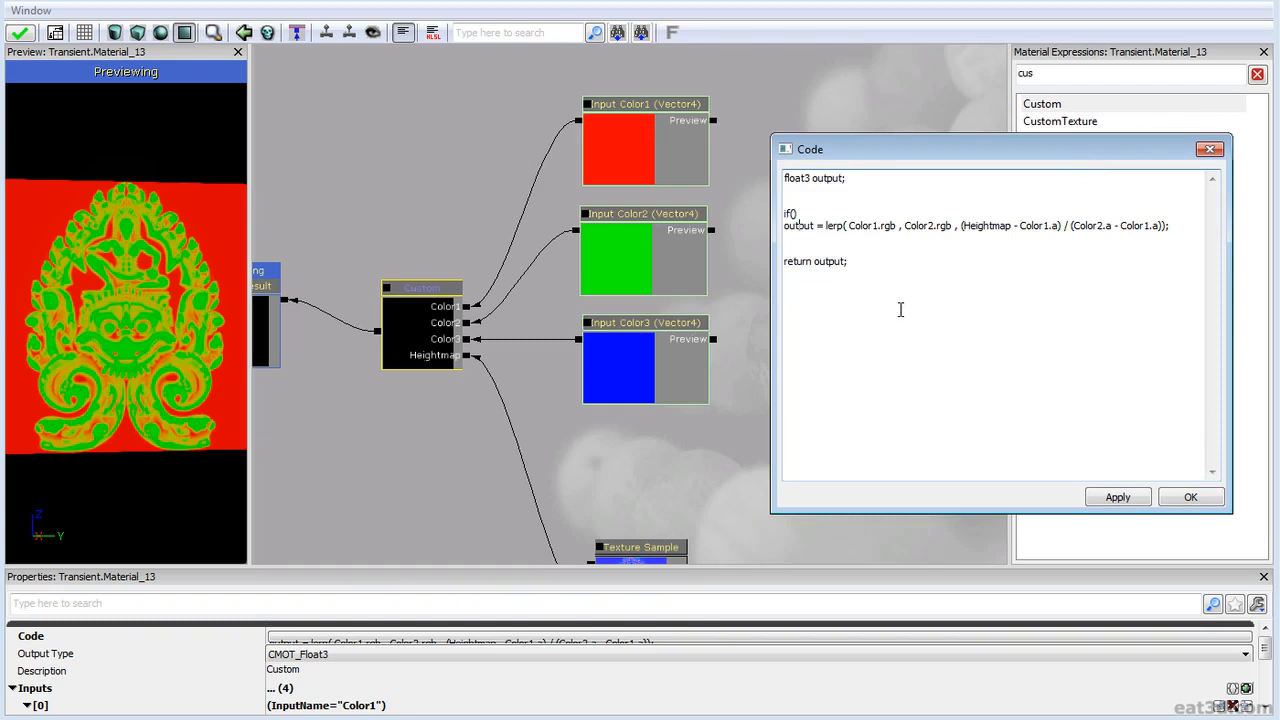
Fill in the if condition as Heightmap < Color3.a and apply the code.
key(Left)
text(Heightmap < Clo)
key(BackSpace)
key(BackSpace)
text(olor.)
key(Left)
text(3)
key(Right)
text(a)
key(Right)
key(Tab)
key(Tab)
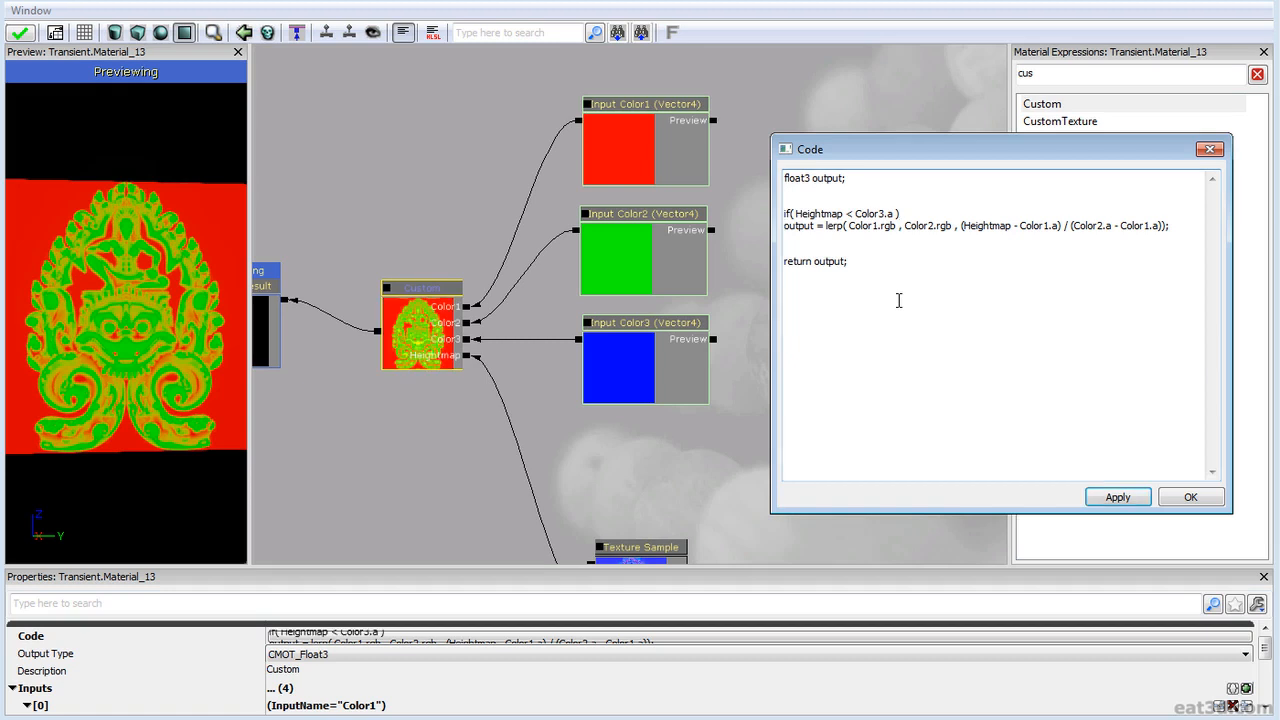
key(alt+space)
Indent the lerp line beneath the if statement and add an else line below it.
click(897, 306)
click(846, 231)
key(Home)
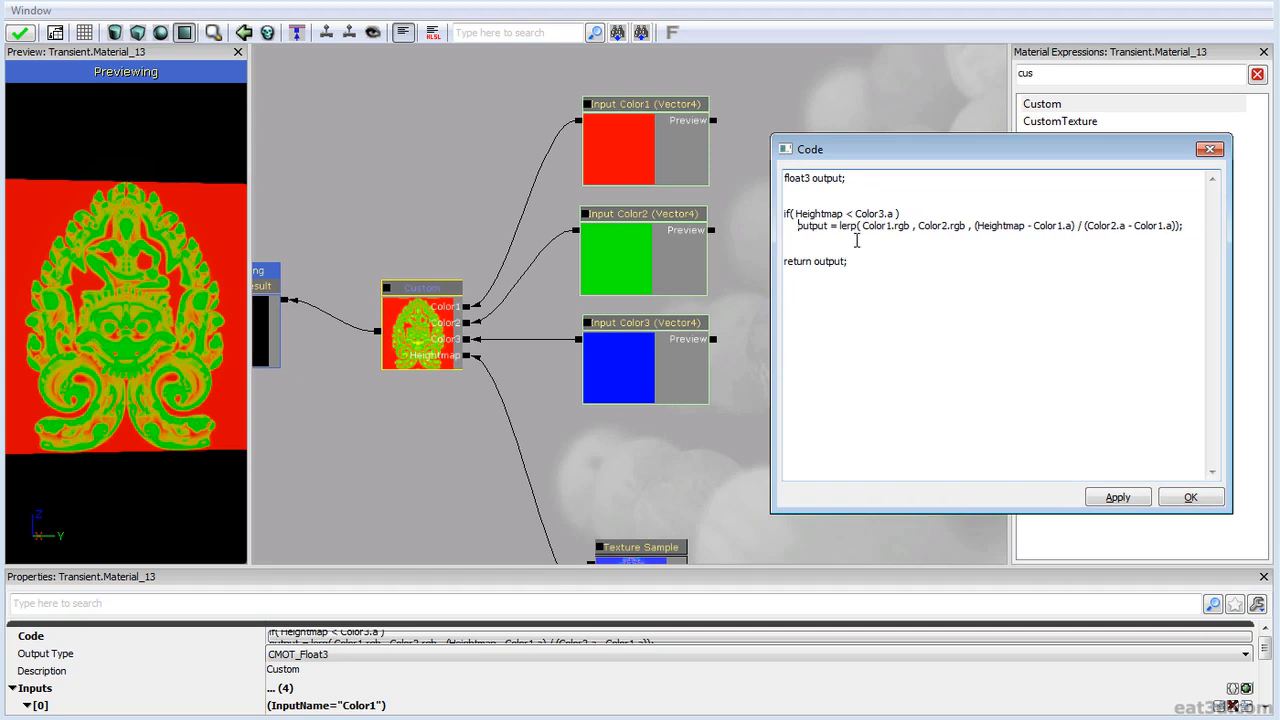
text(else)
Change the if condition to Heightmap > Color2.a and leave an empty line beneath else.
key(Up)
key(Up)
key(Down)
key(shift+End)
key(Up)
key(Left)
key(Left)
key(Delete)
text(>)
key(Right)
key(Right)
key(Right)
key(Right)
key(Right)
key(Right)
key(BackSpace)
text(2)
key(Right)
key(Right)
key(Delete)
key(Right)
key(Down)
key(Return)
Copy the if branch's output = lerp(...) assignment and paste it indented under else.
key(Up)
key(Up)
key(Up)
key(Right)
key(Down)
key(Right)
key(Right)
key(Right)
key(Right)
key(shift+End)
key(ctrl+c)
key(Down)
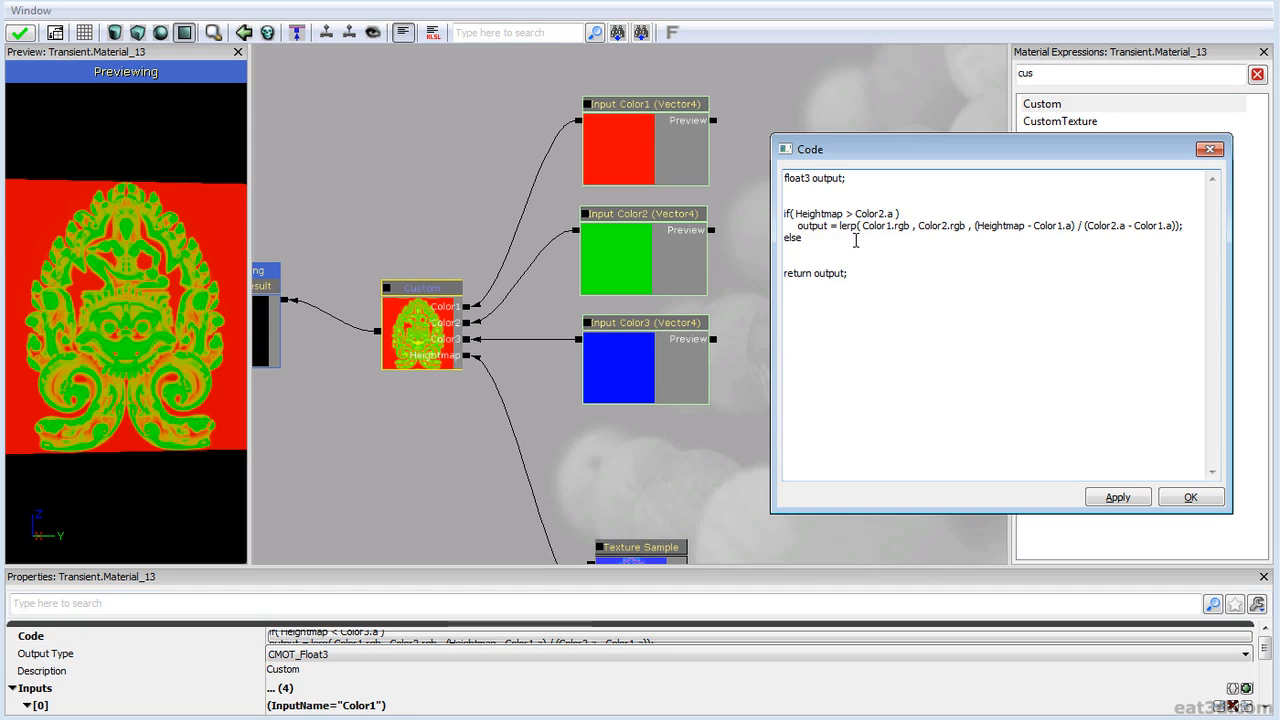
key(Tab)
click(816, 249)
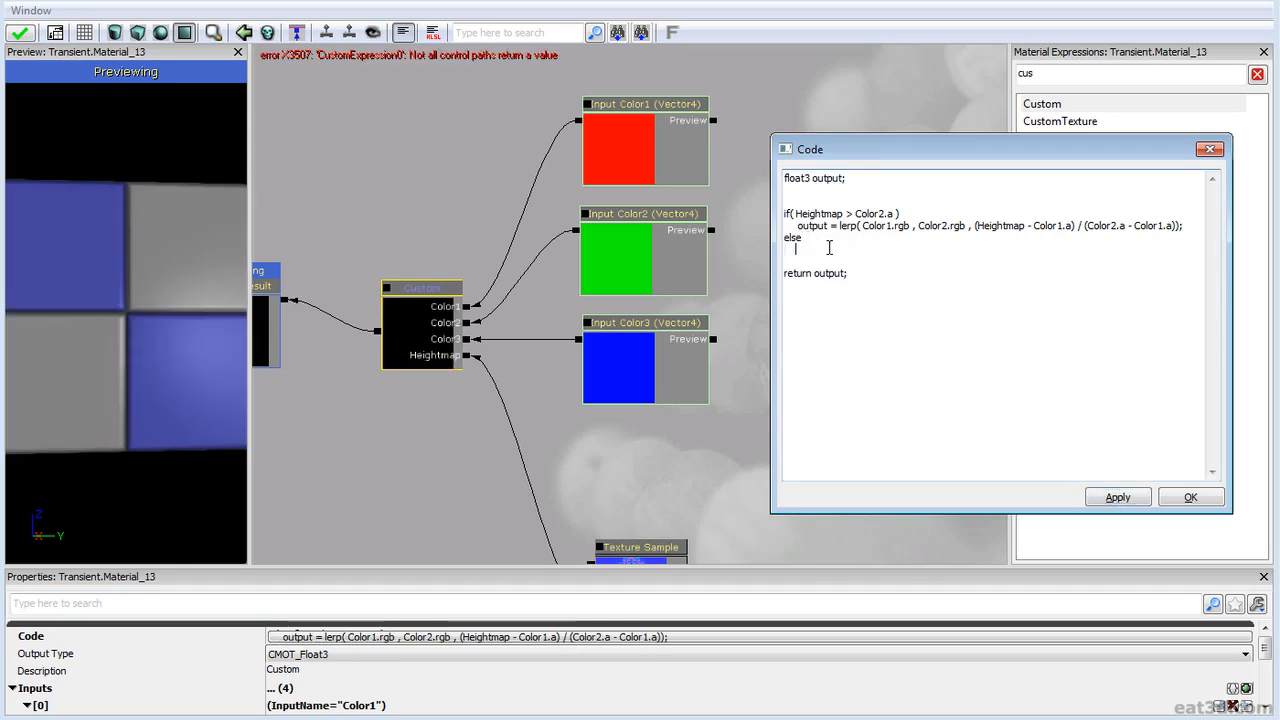
key(ctrl+v)
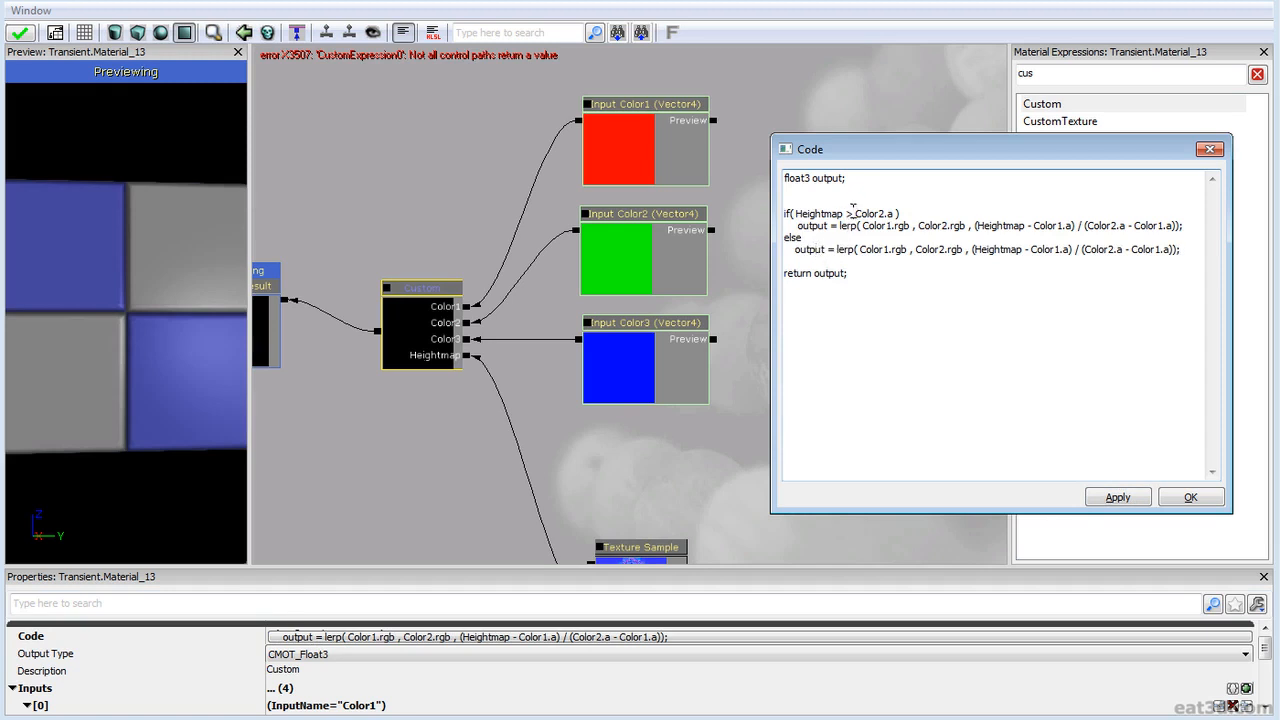
mouse_move(843, 215)
mouse_down()
mouse_move(897, 214)
mouse_move(855, 213)
mouse_up()
click(894, 213)
click(896, 214)
drag(794, 249, 1179, 243)
click(1179, 243)
click(883, 249)
In the if branch's lerp, change the two blended colors to Color2.rgb and Color3.rgb.
click(885, 226)
key(Delete)
text(2)
key(Right)
key(Right)
key(Right)
key(Right)
key(Right)
key(Right)
key(Right)
key(Delete)
text(3)
key(Right)
key(Right)
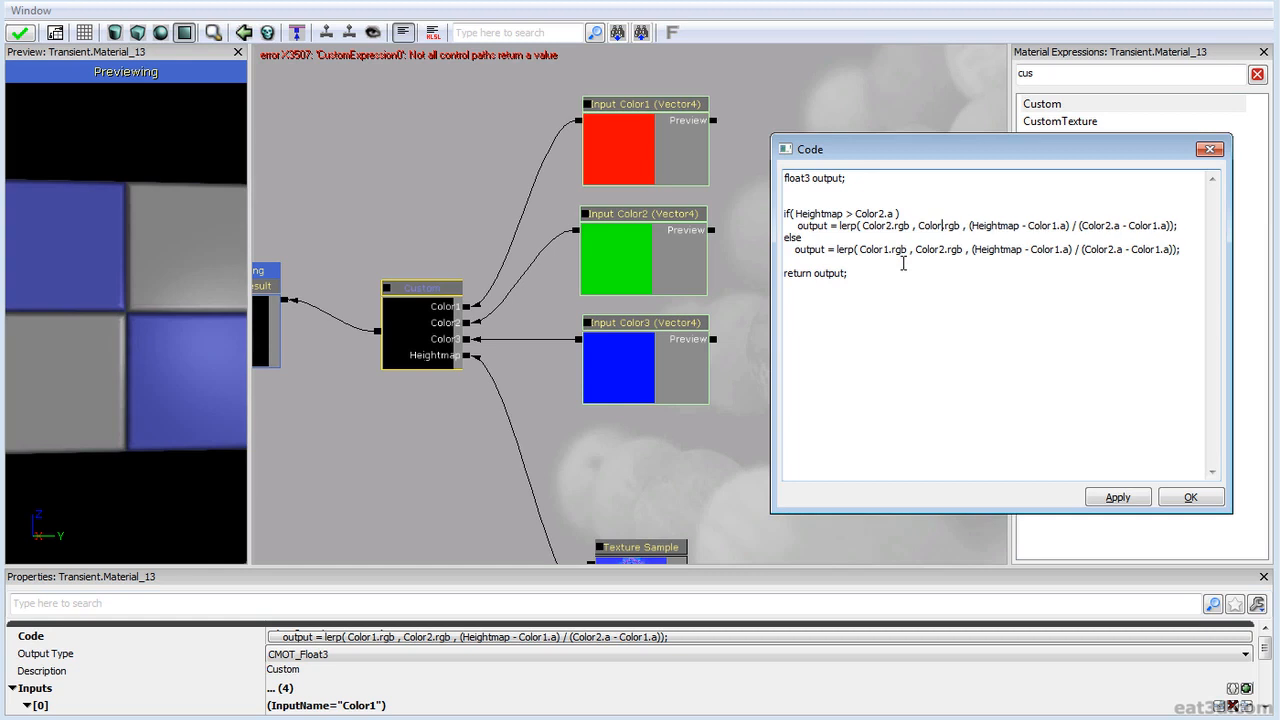
Change the if branch's numerator to Heightmap - Color2.a.
key(Right)
key(Right)
key(Right)
key(Right)
key(Right)
key(Right)
key(Delete)
text(2)
key(Right)
key(Right)
key(Right)
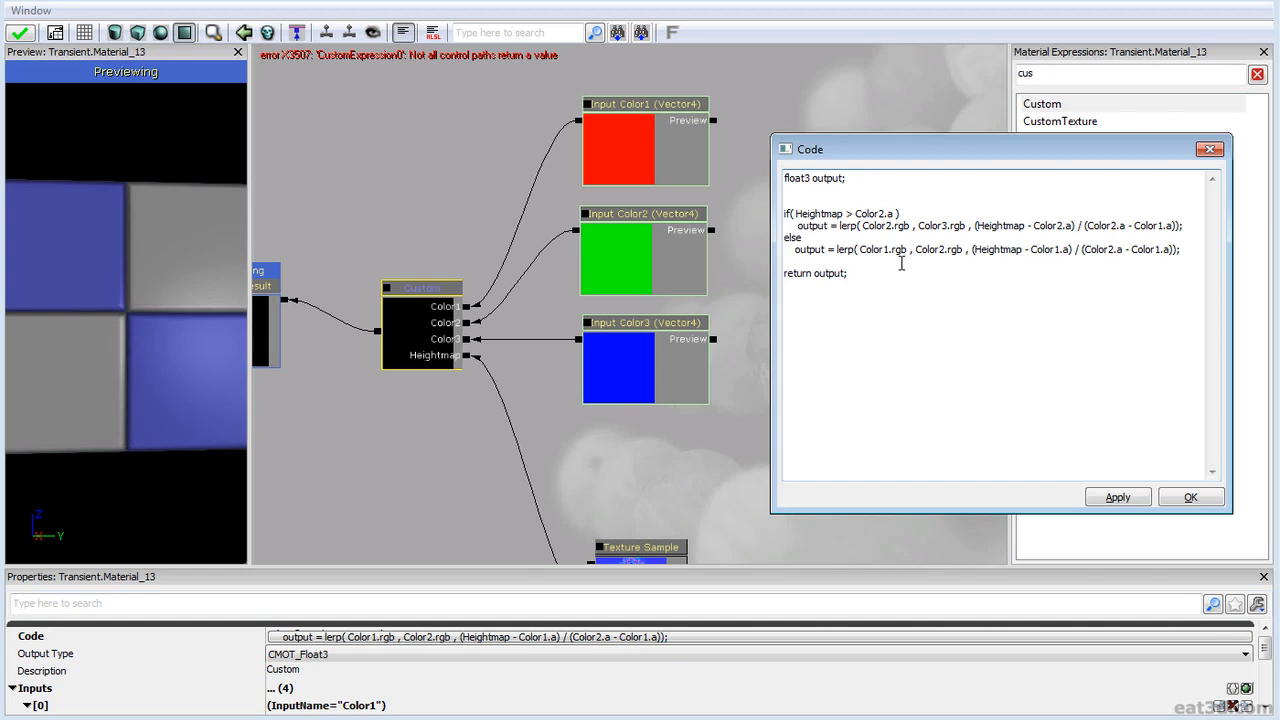
Change the if branch's divisor to (Color3.a - Color2.a) and apply the code.
key(Right)
key(Right)
key(Right)
key(Right)
key(Left)
key(Right)
key(Right)
key(Right)
key(Right)
key(Right)
key(Right)
key(BackSpace)
text(3)
key(BackSpace)
text(2)
key(Left)
key(Left)
key(Left)
key(Left)
key(Left)
key(Left)
key(Left)
key(Left)
key(Left)
key(Left)
key(Left)
key(Left)
key(Left)
key(Left)
key(Left)
key(Left)
key(Right)
key(Left)
key(Left)
key(Left)
key(Left)
key(ctrl+shift+Left)
key(ctrl+shift+Left)
key(ctrl+shift+Left)
key(alt+a)
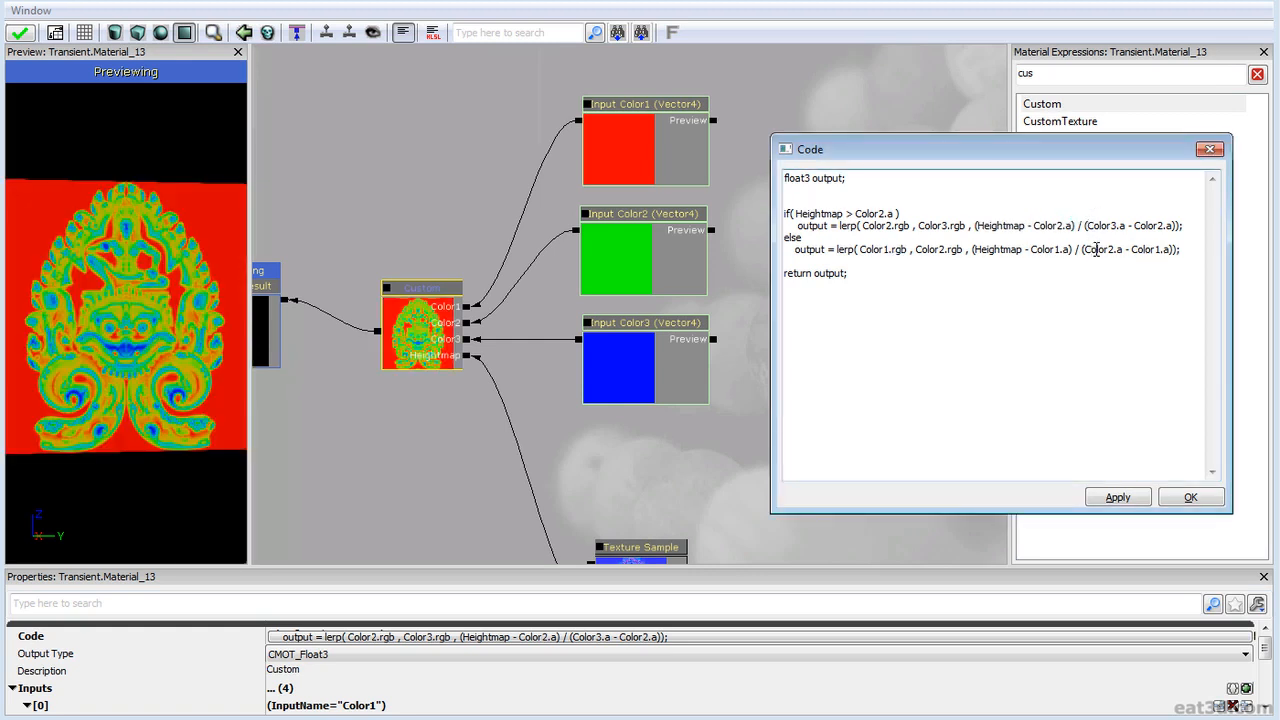
Examine the color gradient on the preview mesh from an angle and up close.
right_drag(86, 352, 123, 340)
drag(123, 340, 75, 300)
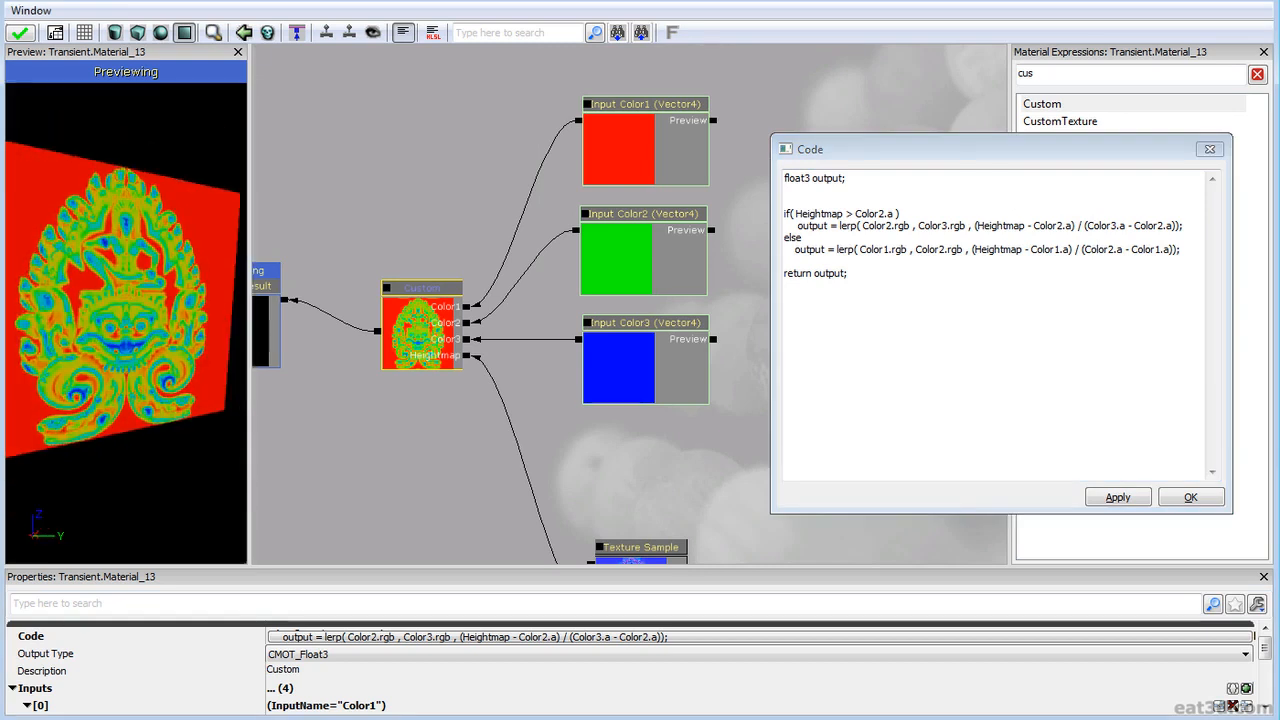
right_drag(75, 300, 129, 348)
Review the if branch's blend expression, apply the Custom node's code and close its editor.
click(1106, 222)
drag(1100, 225, 1086, 225)
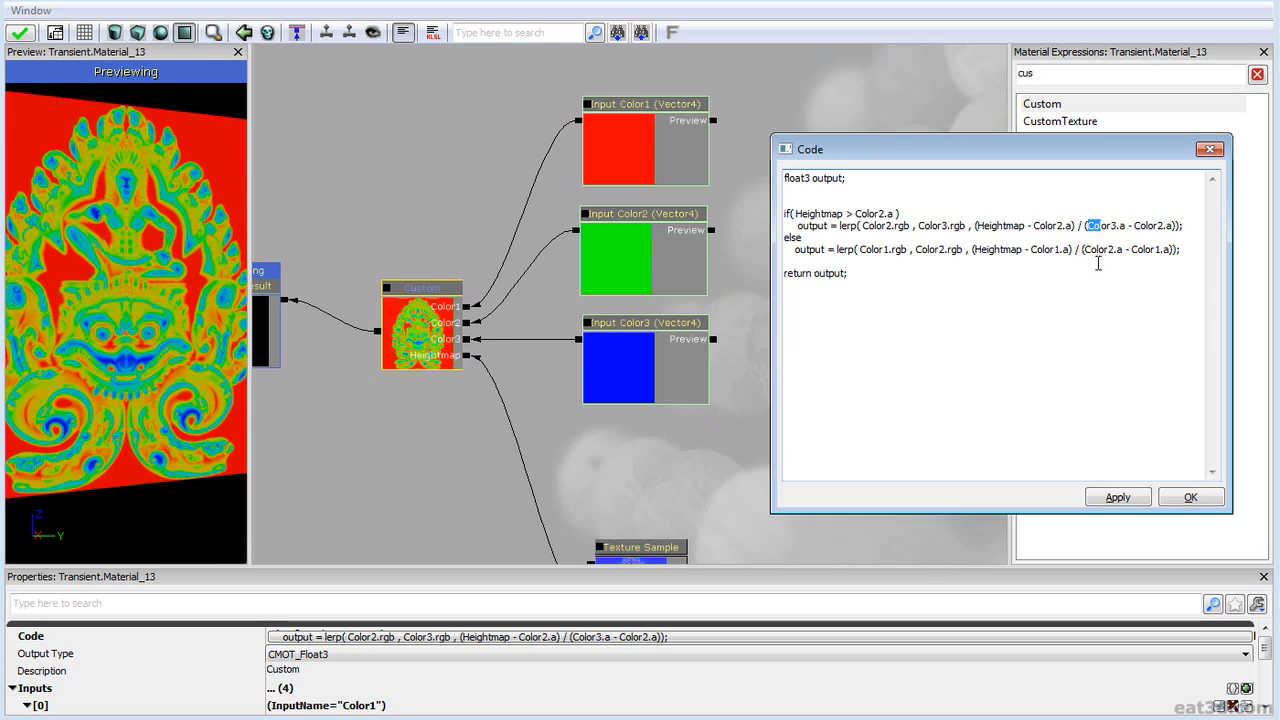
drag(972, 226, 1180, 226)
click(1105, 291)
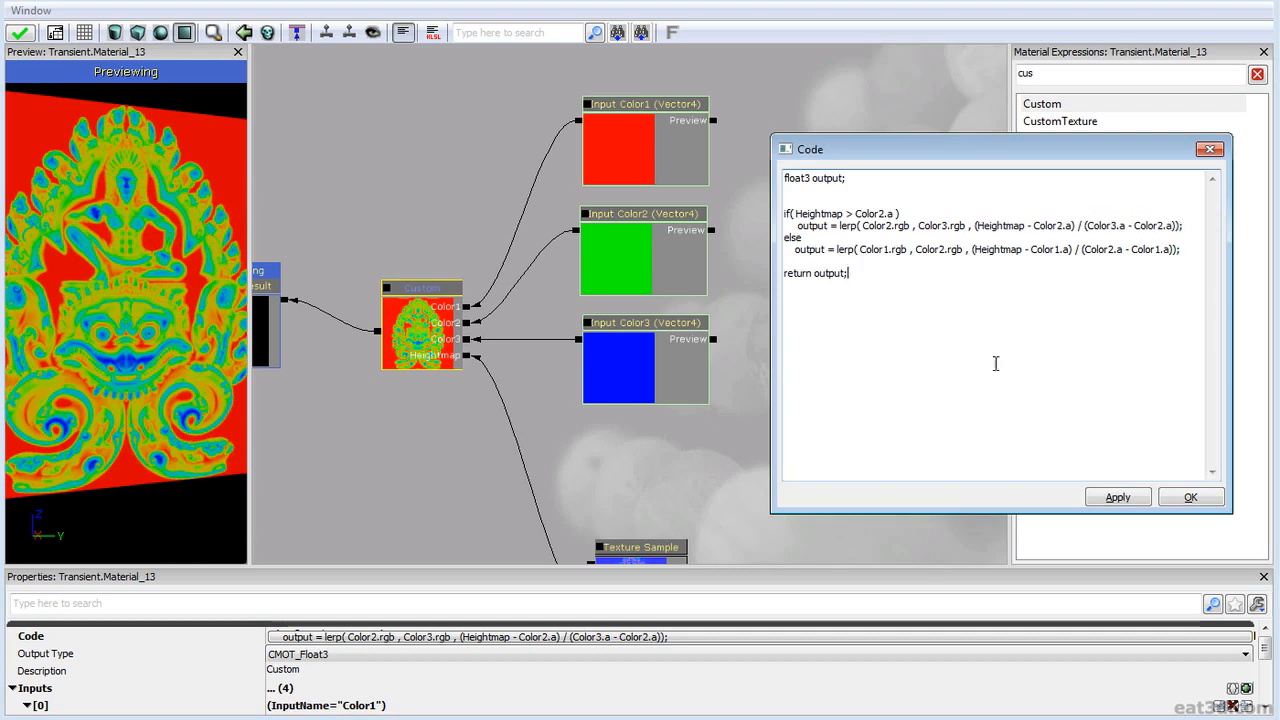
click(1118, 497)
click(1177, 500)
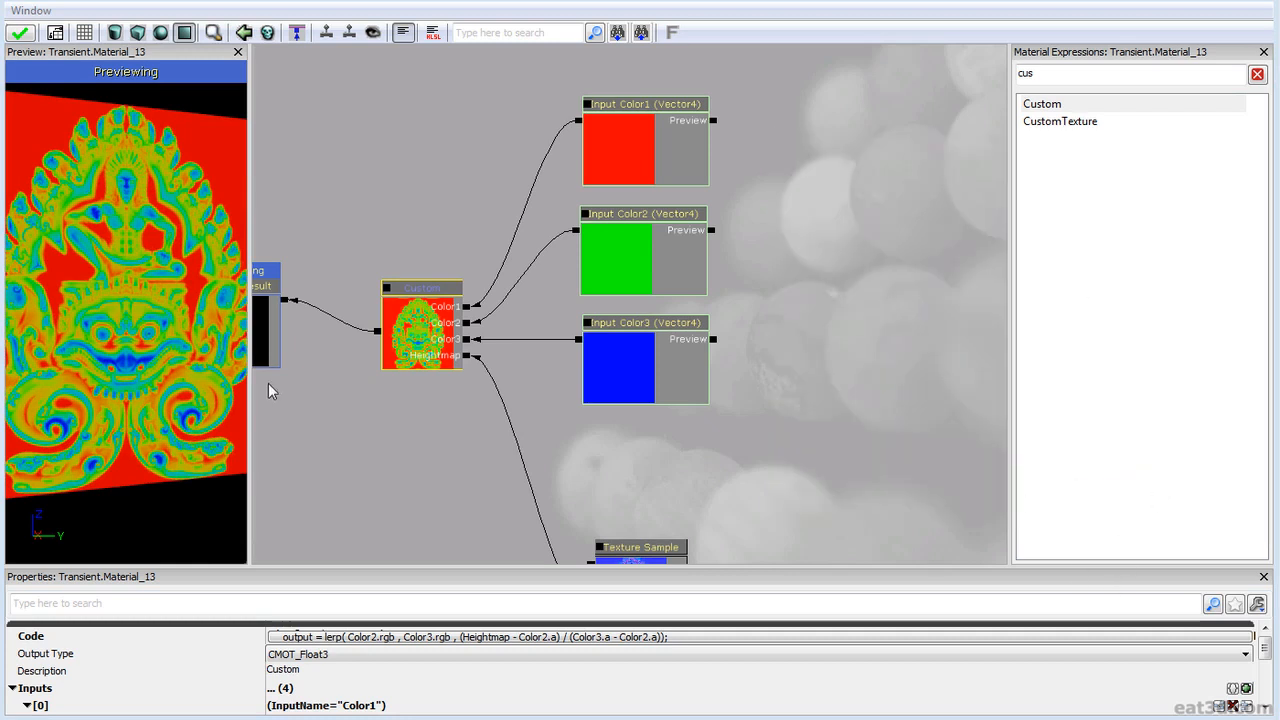
Try the Color3 input's preview W value at 0.7 and at 0.6.
click(597, 392)
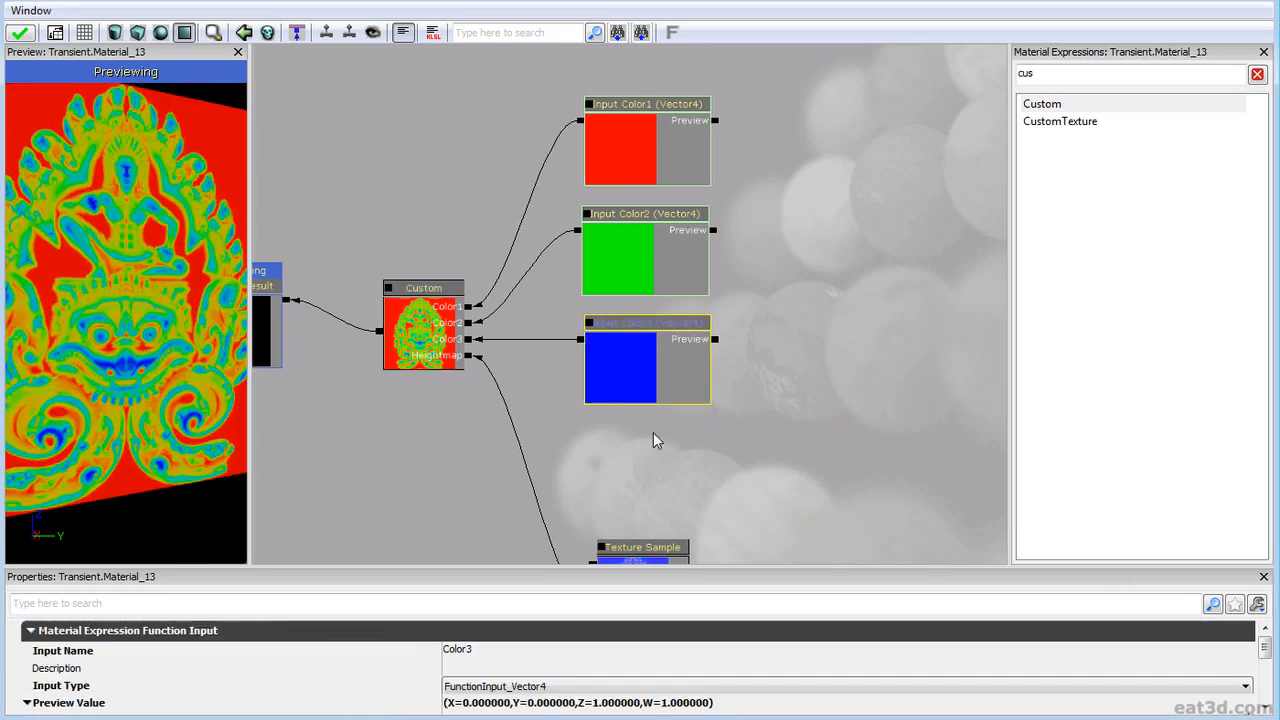
click(51, 708)
drag(1265, 648, 1265, 668)
click(497, 697)
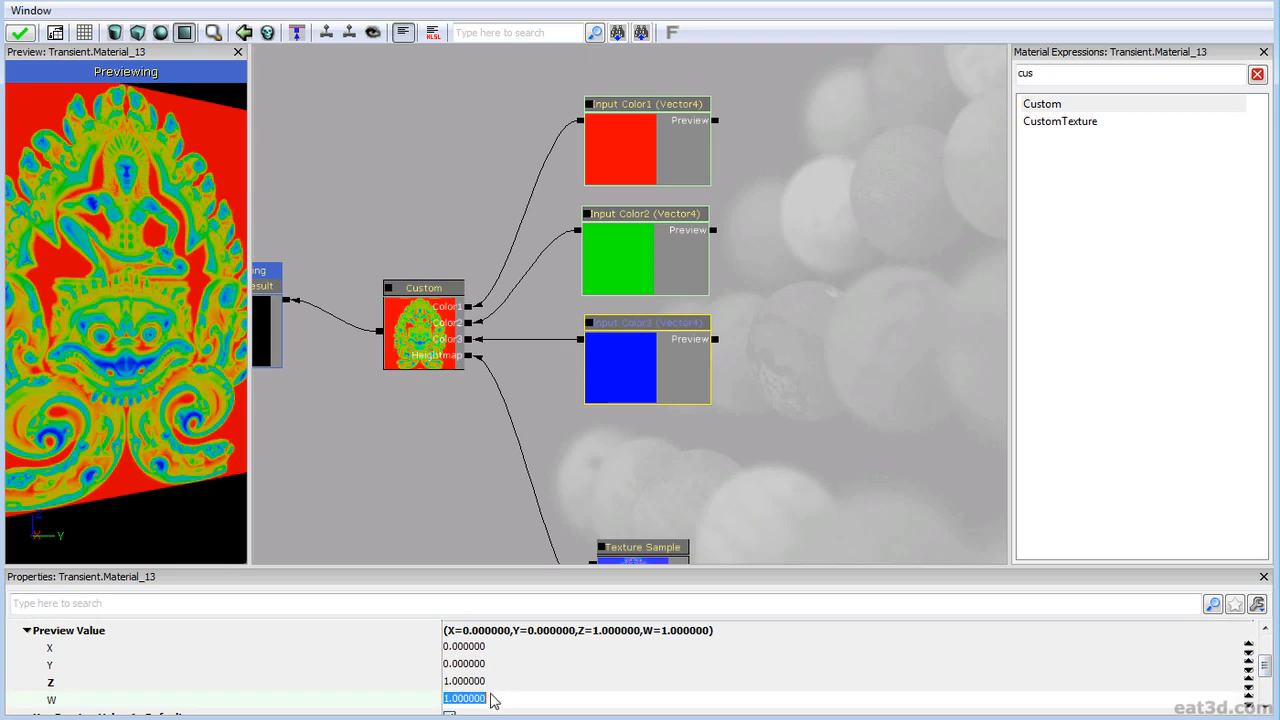
text(0.7)
key(Return)
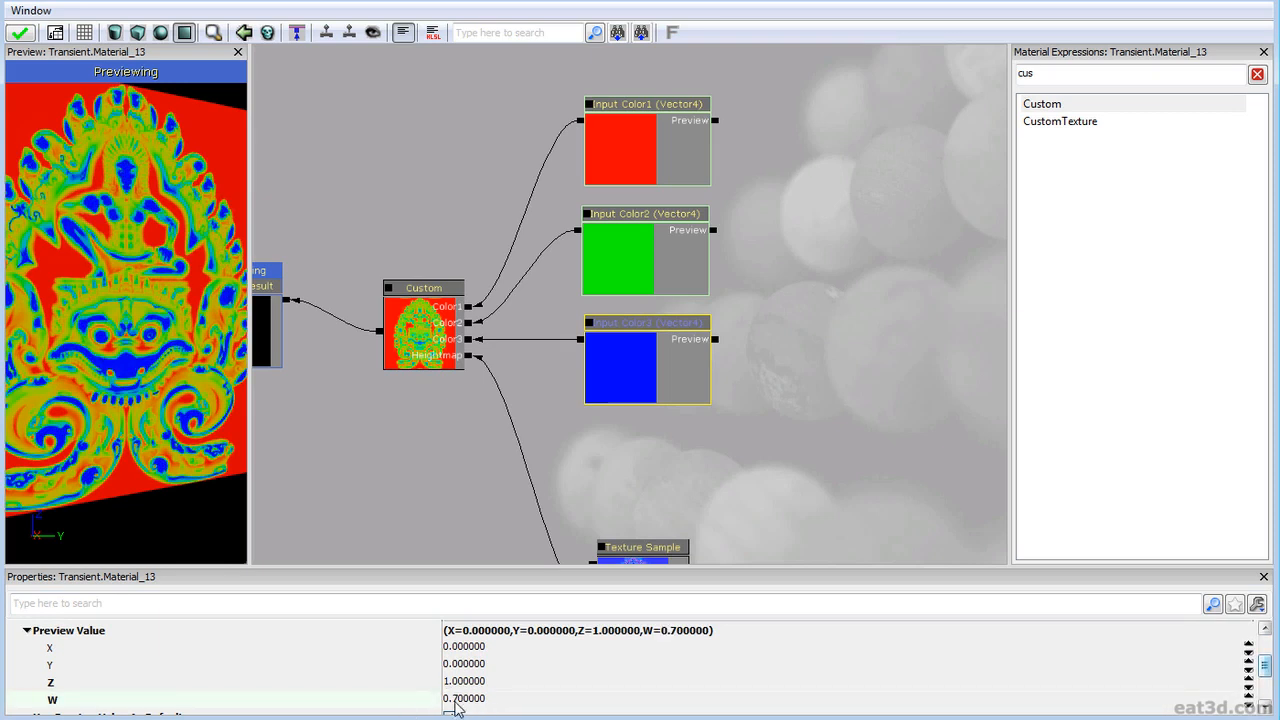
click(470, 698)
text(0.6)
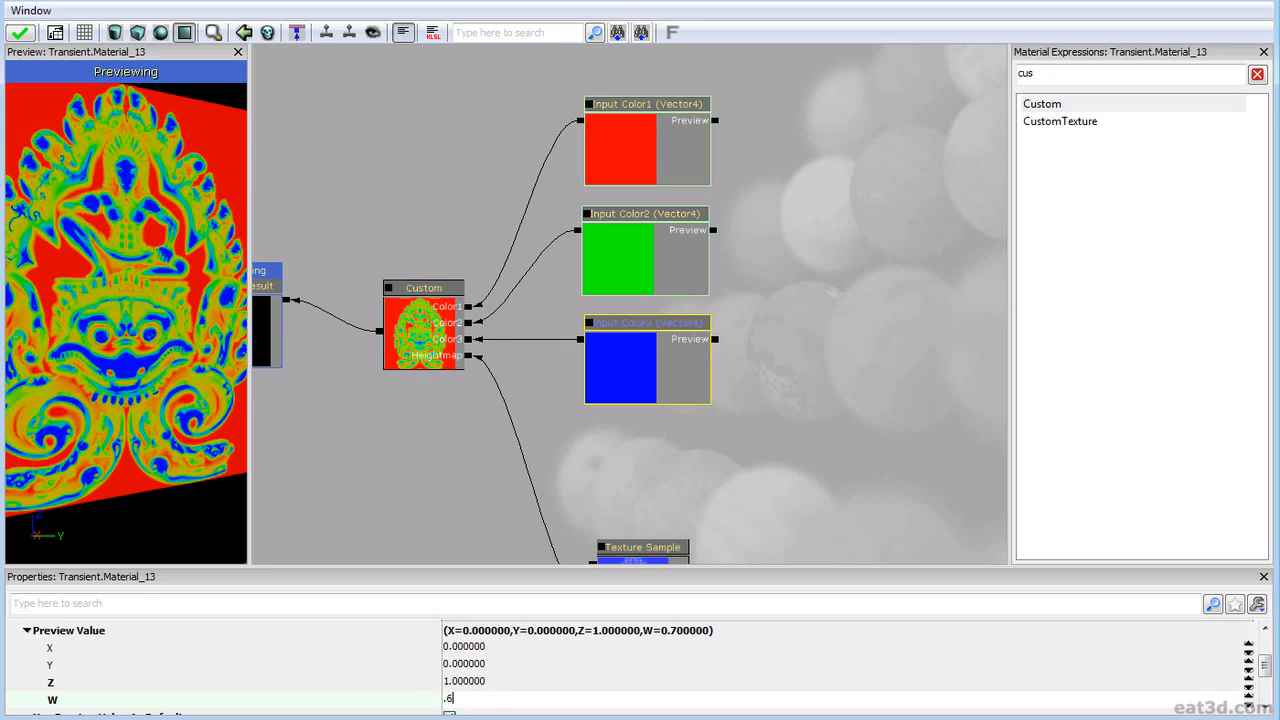
key(Return)
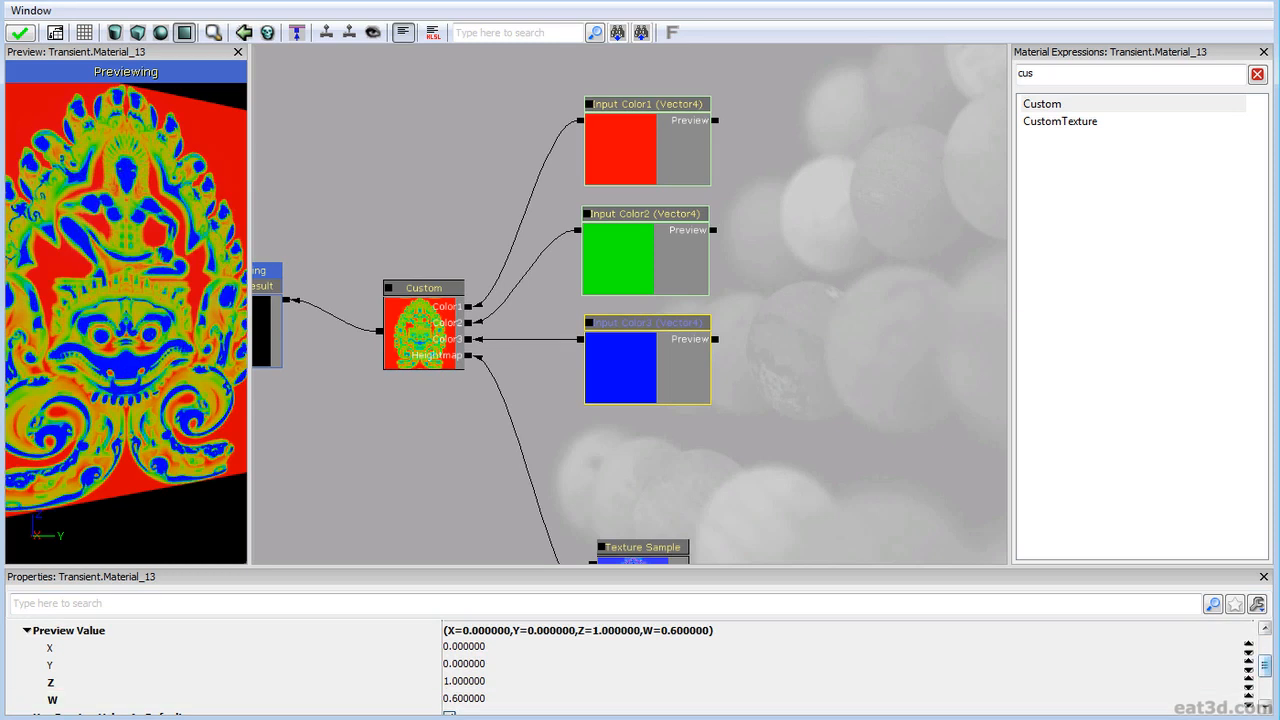
Try the Color3 input's preview W value at 0.25 and at 0.5.
click(458, 700)
text(.25)
key(Return)
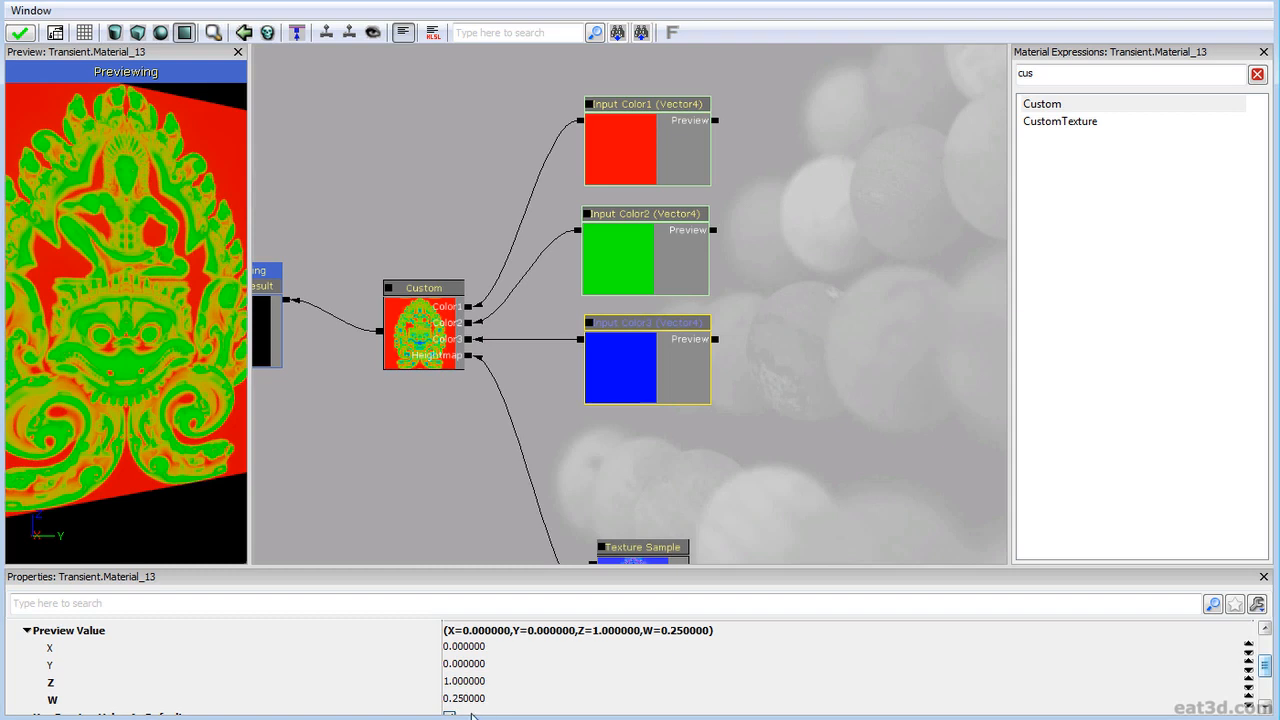
click(485, 699)
text(.5)
key(Return)
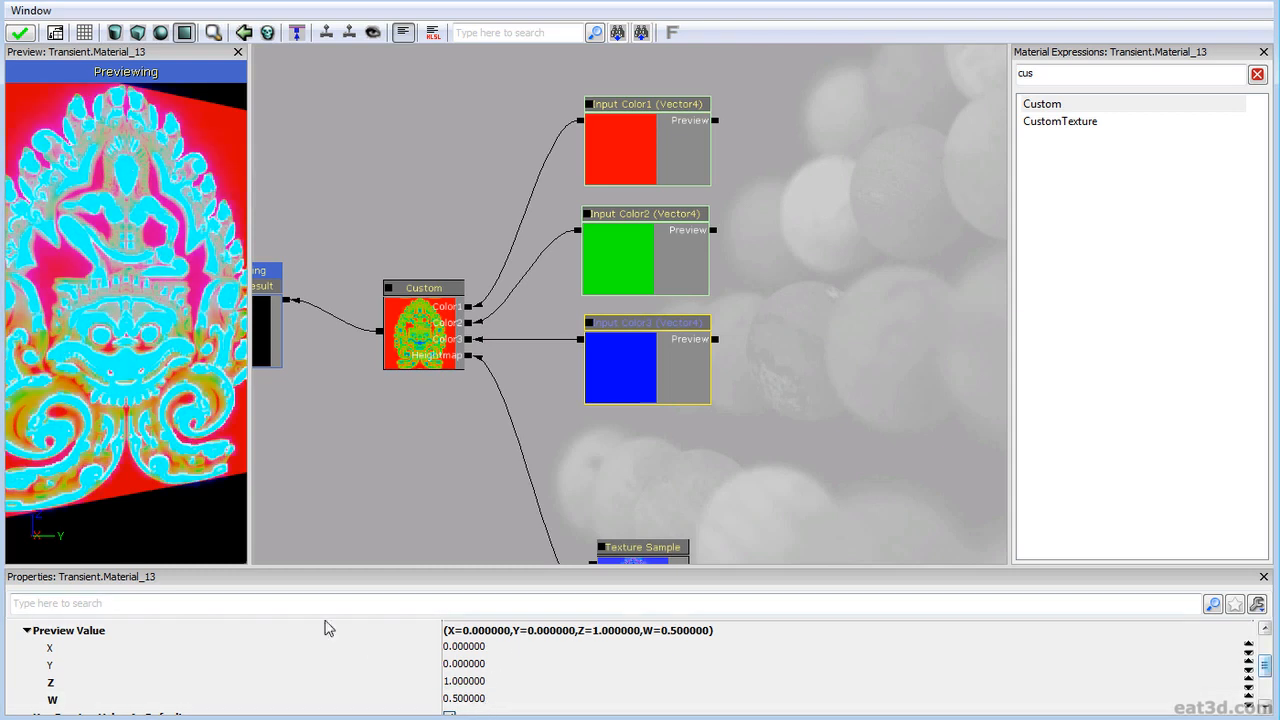
Try the Color3 input's preview W value at 0.49 and at 0.
click(462, 699)
text(.49)
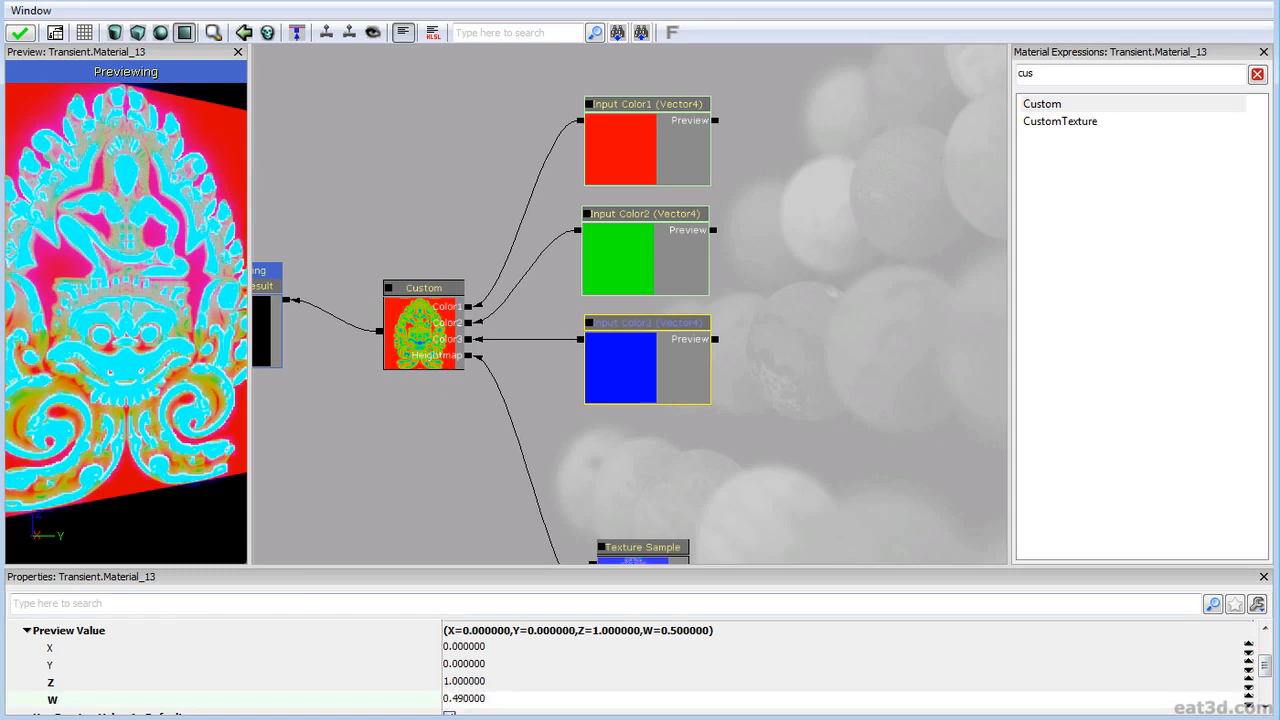
key(Return)
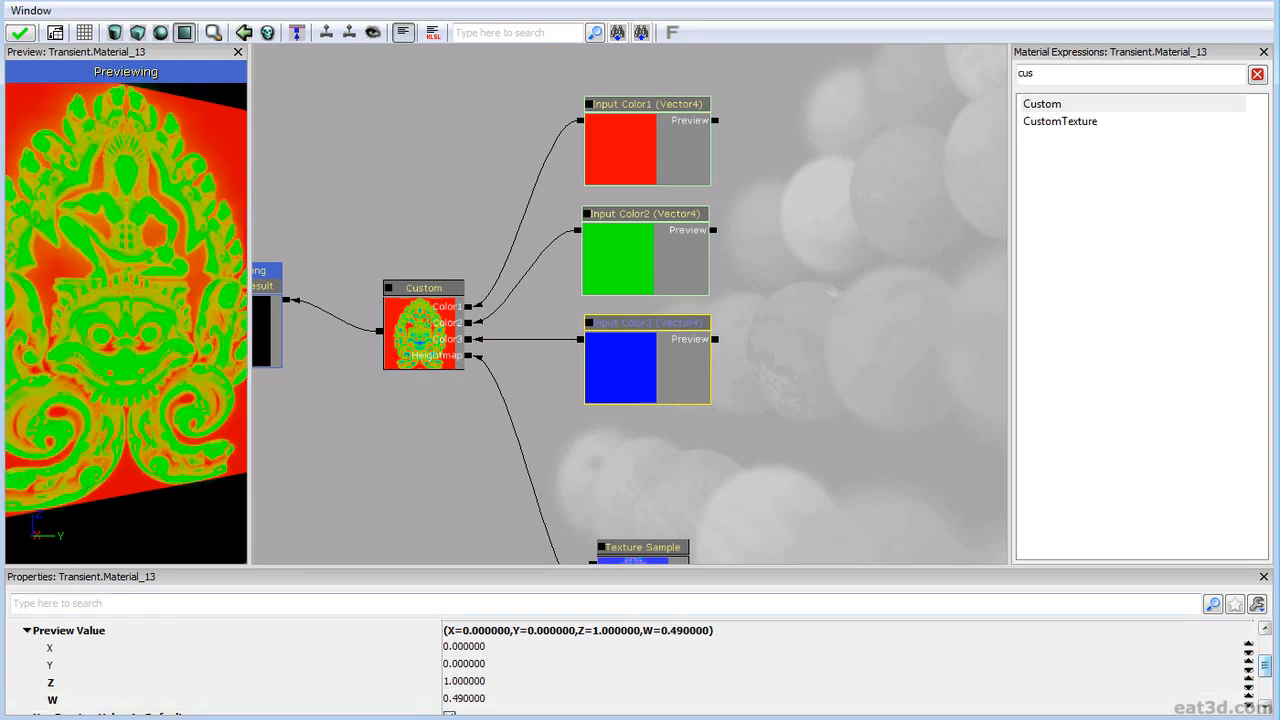
click(447, 701)
text(0)
key(Return)
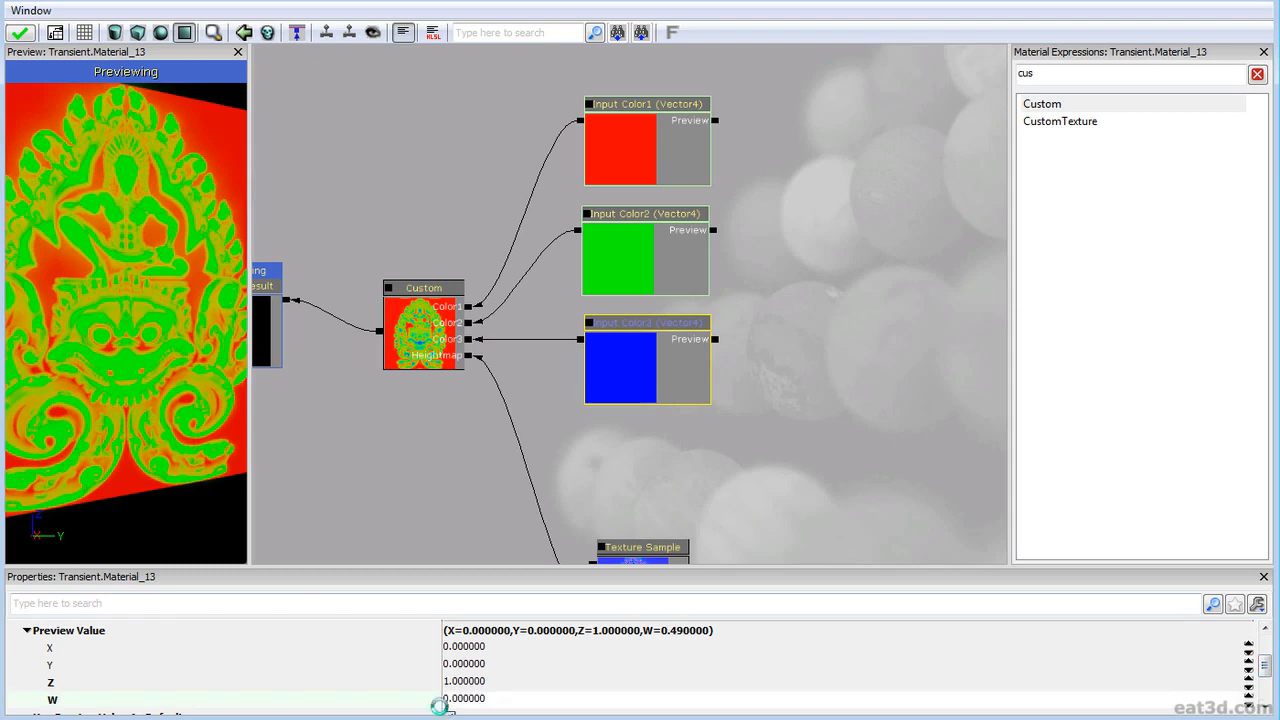
Set the Color3 input's preview W value to 1.
click(494, 702)
text(1)
key(Return)
Move the Custom node, the three color inputs and the texture sample together, closer to the Output Result node.
drag(612, 465, 648, 66)
scroll(614, 406, down, 3)
scroll(610, 408, up, 3)
drag(648, 66, 651, 160)
click(764, 286)
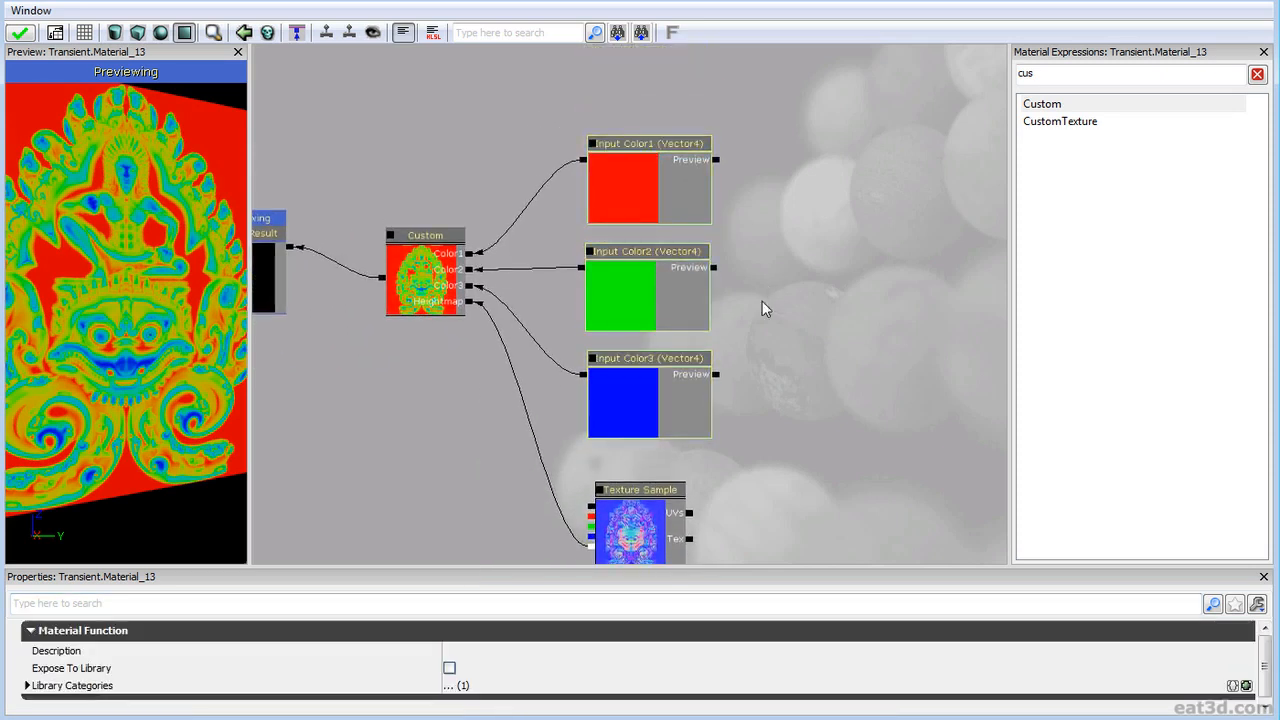
drag(764, 286, 780, 234)
scroll(780, 268, down, 1)
ctrl+alt+drag(591, 549, 675, 52)
ctrl+alt+drag(429, 520, 789, 55)
drag(414, 268, 397, 256)
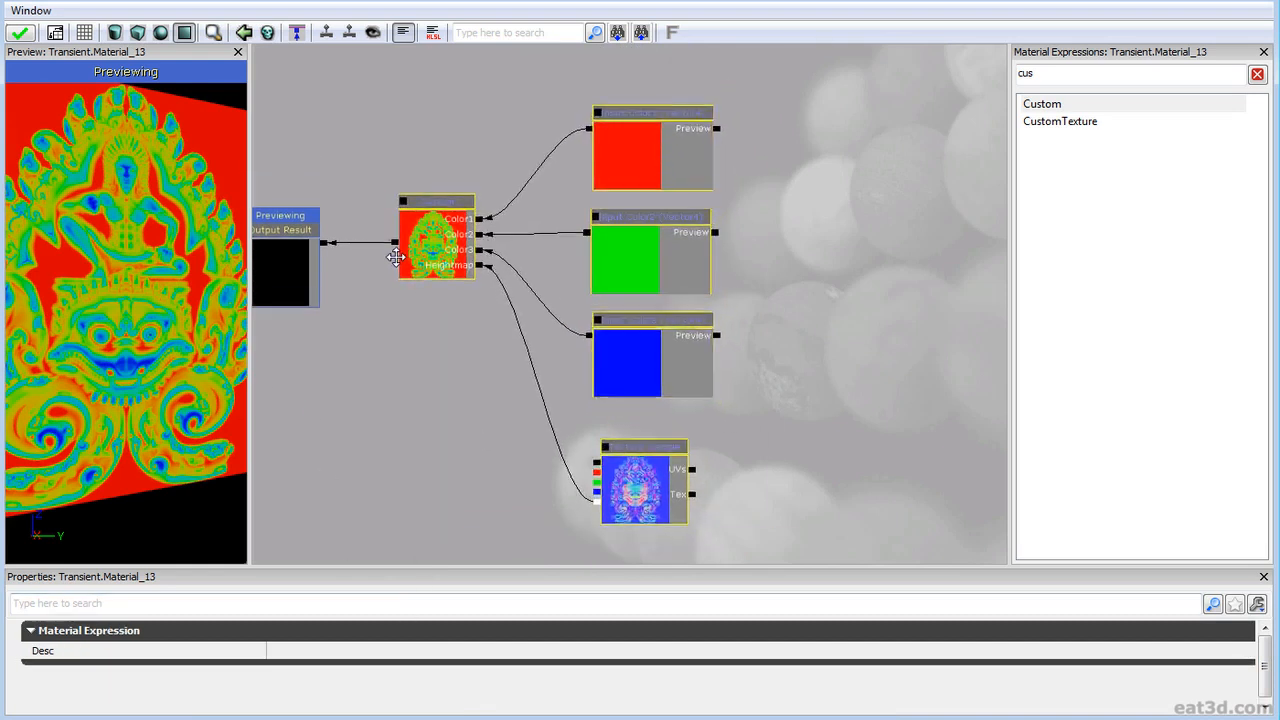
Apply the changes to the Gradient_Mapping material function.
scroll(428, 303, down, 3)
drag(430, 302, 598, 280)
scroll(598, 280, up, 1)
scroll(581, 305, up, 1)
click(676, 320)
drag(676, 320, 572, 297)
drag(488, 307, 529, 318)
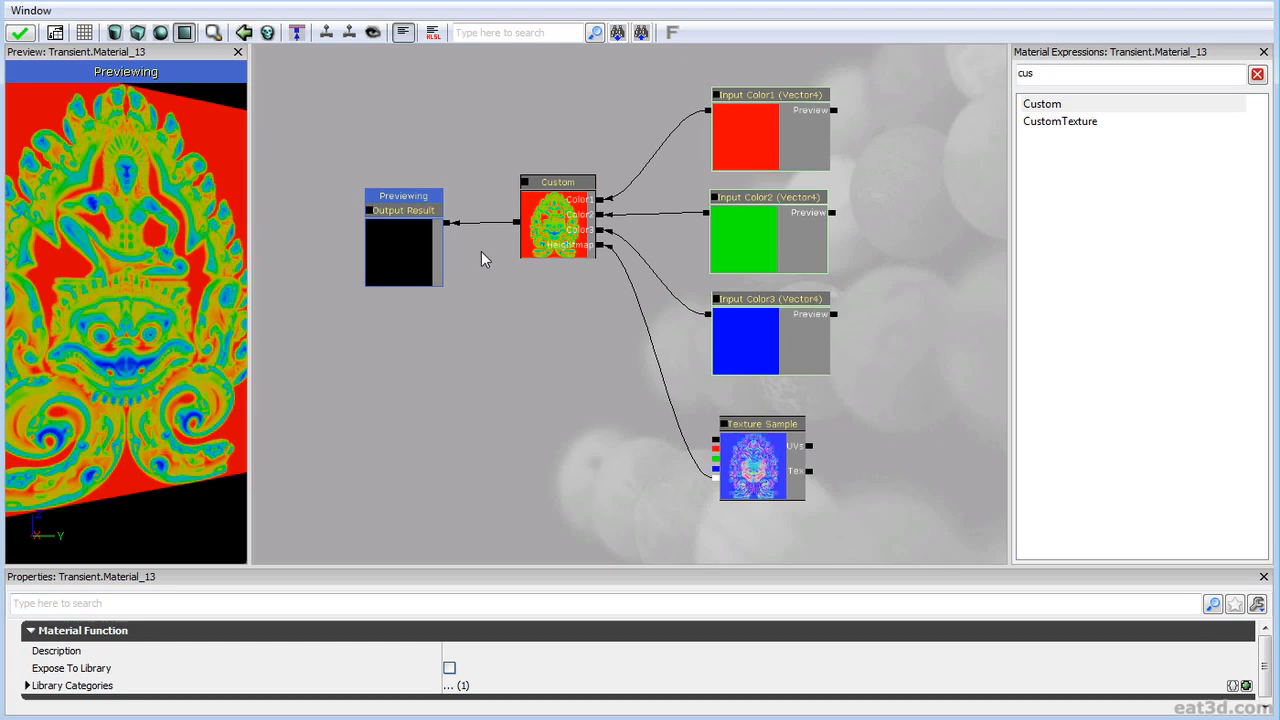
click(20, 33)
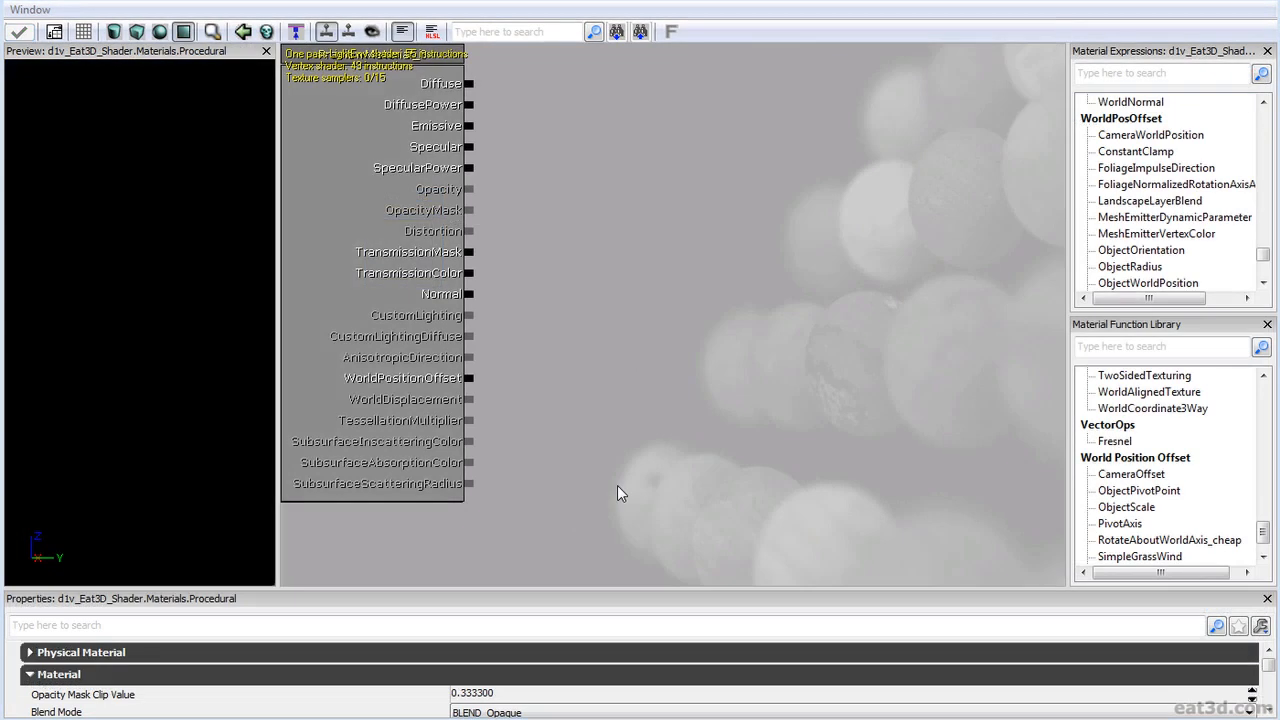
Add a Gradient_Mapping function call to the Procedural material, placed beside the main material node.
scroll(651, 314, down, 2)
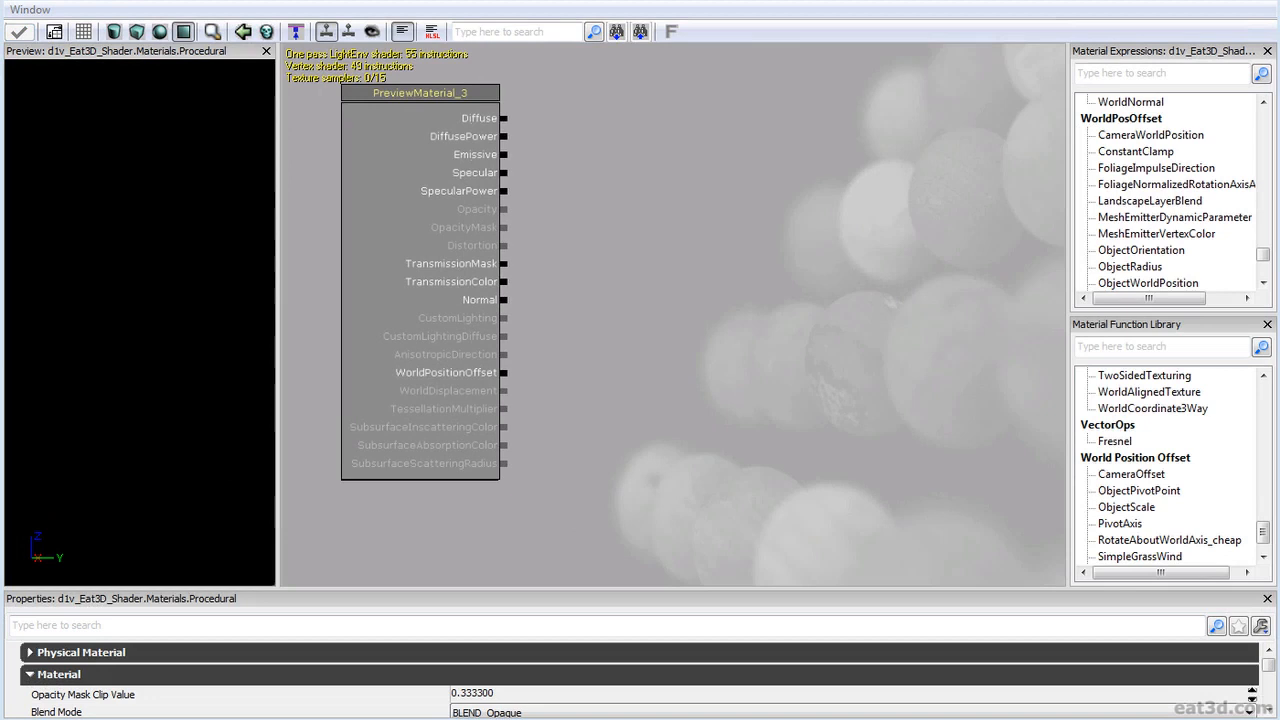
click(845, 221)
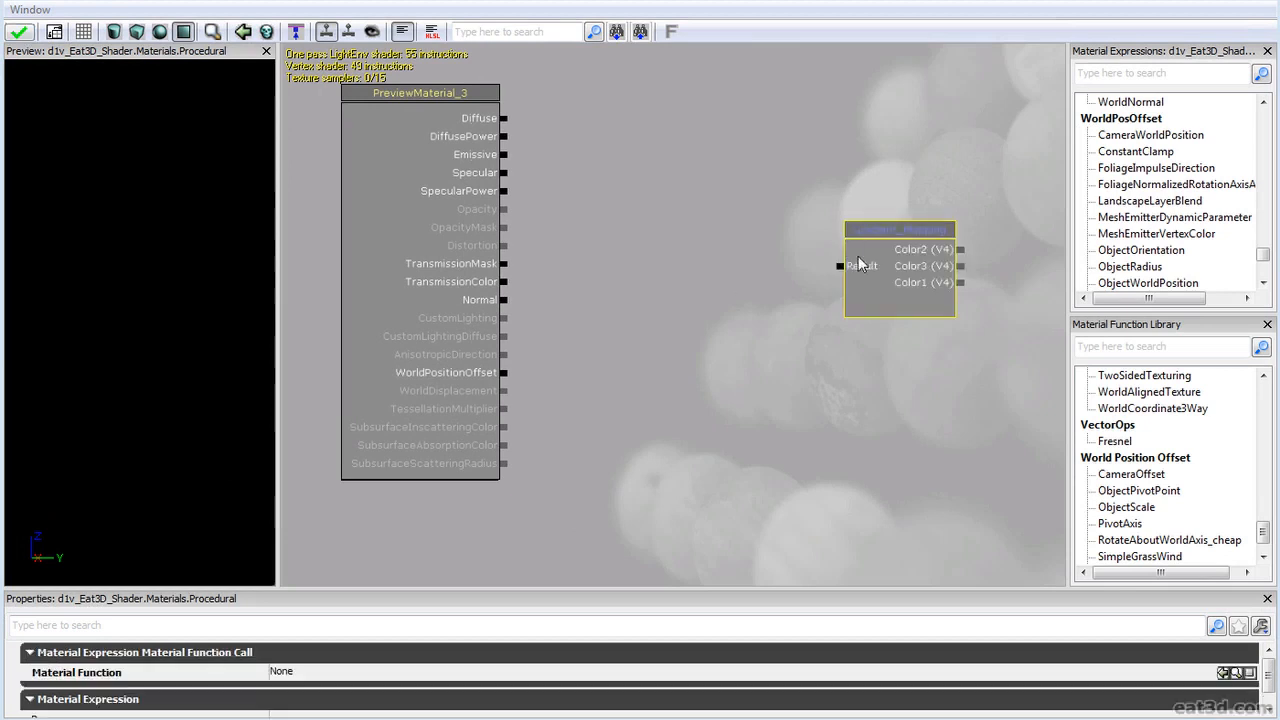
drag(840, 271, 780, 270)
click(868, 346)
click(787, 292)
drag(837, 300, 767, 332)
scroll(767, 332, up, 1)
scroll(816, 300, up, 1)
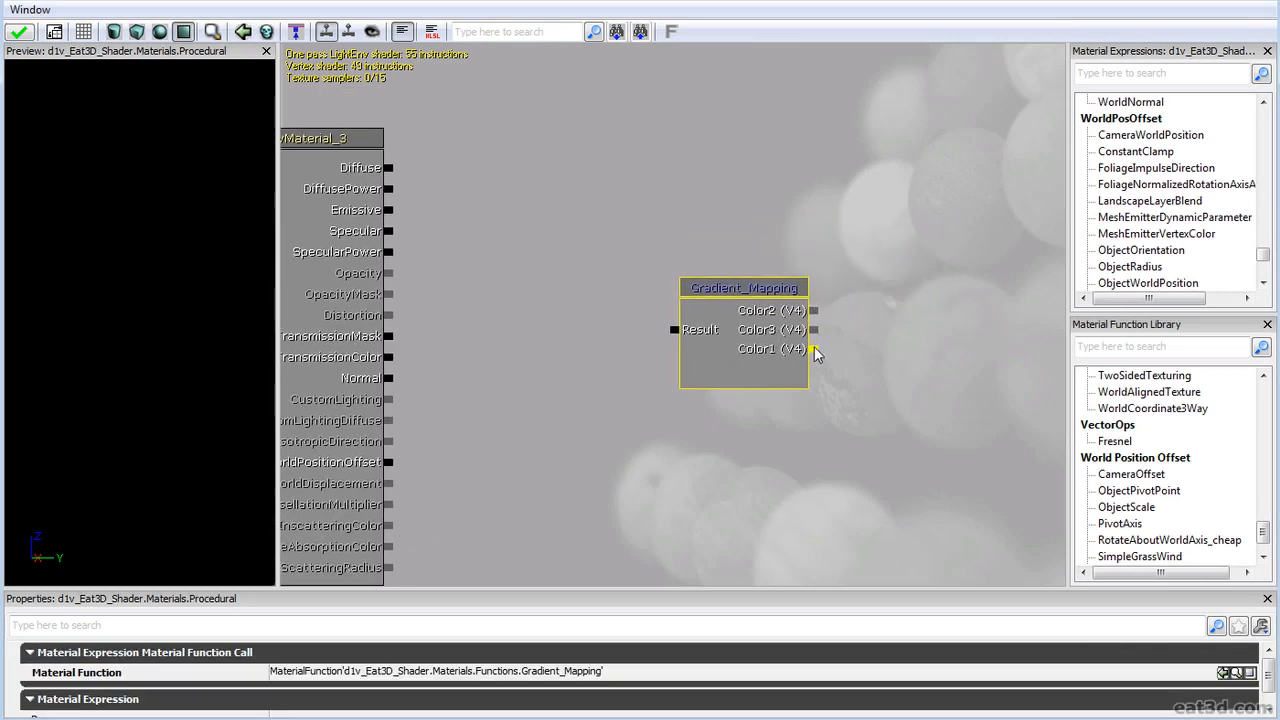
drag(862, 349, 802, 350)
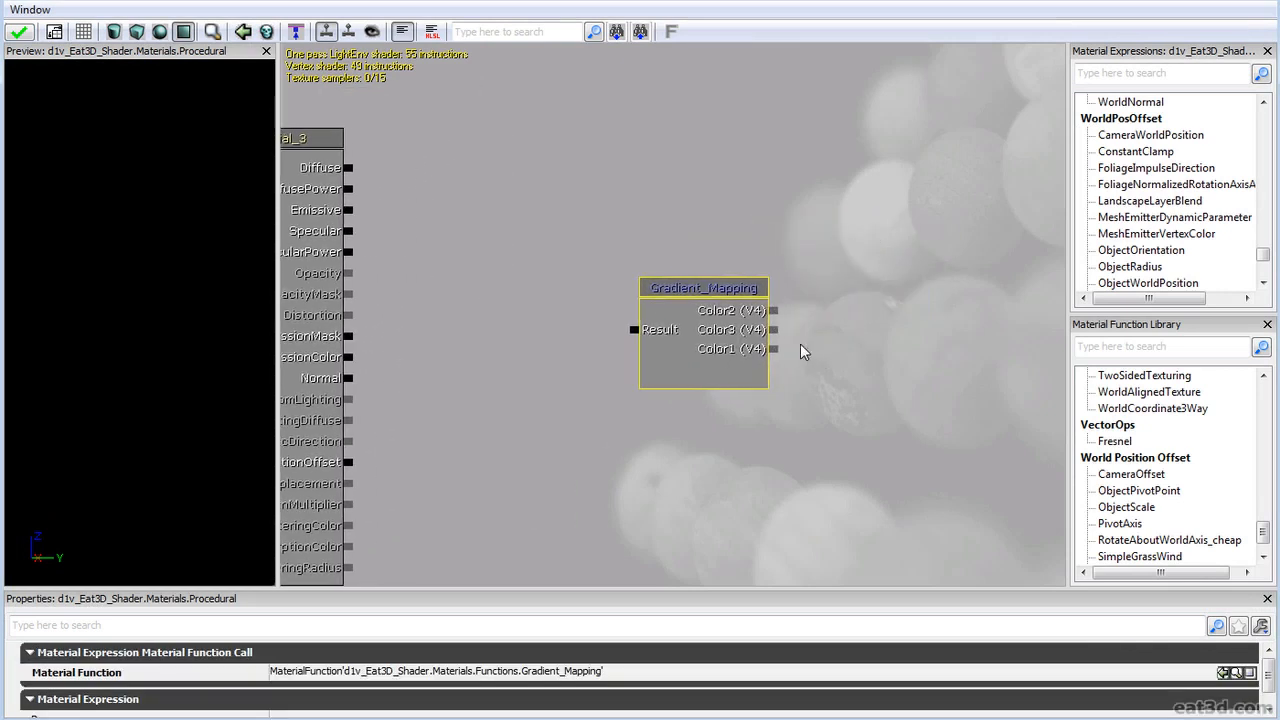
Open the Gradient_Mapping function for editing and set the Color1 input's Sort Priority to 1.
double_click(725, 343)
drag(662, 487, 403, 404)
click(719, 99)
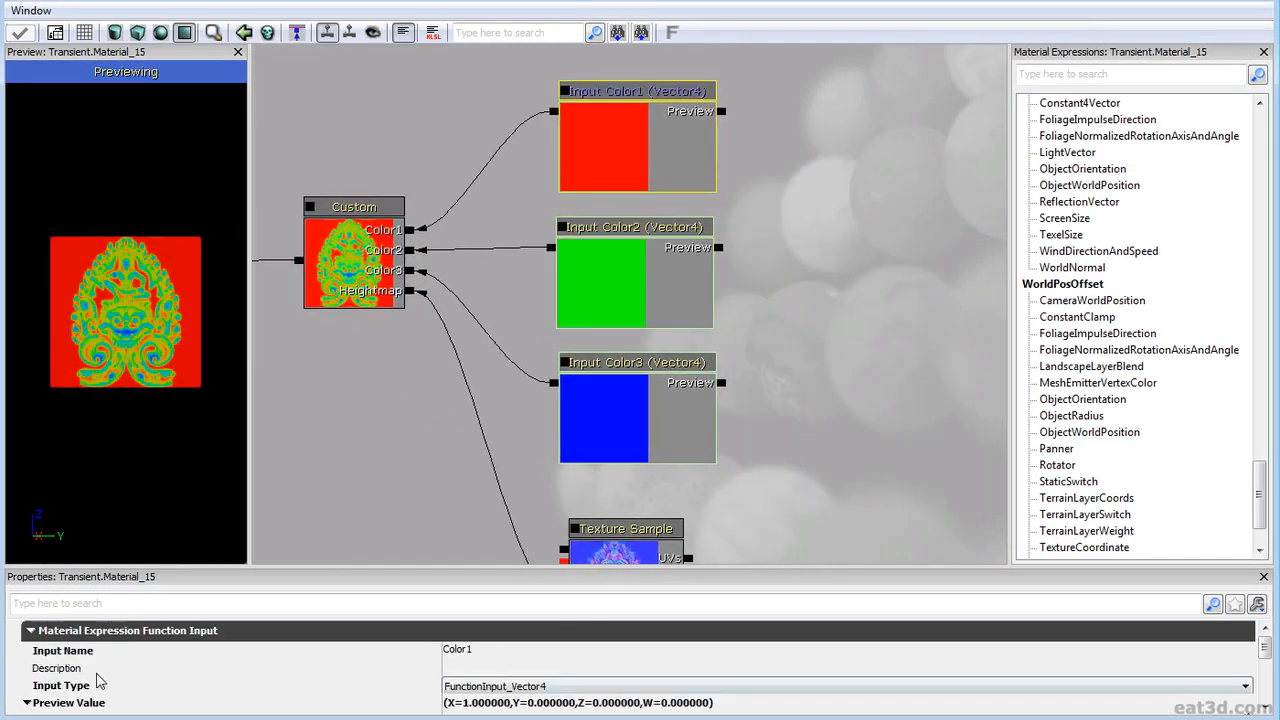
click(1266, 706)
click(1266, 706)
click(55, 650)
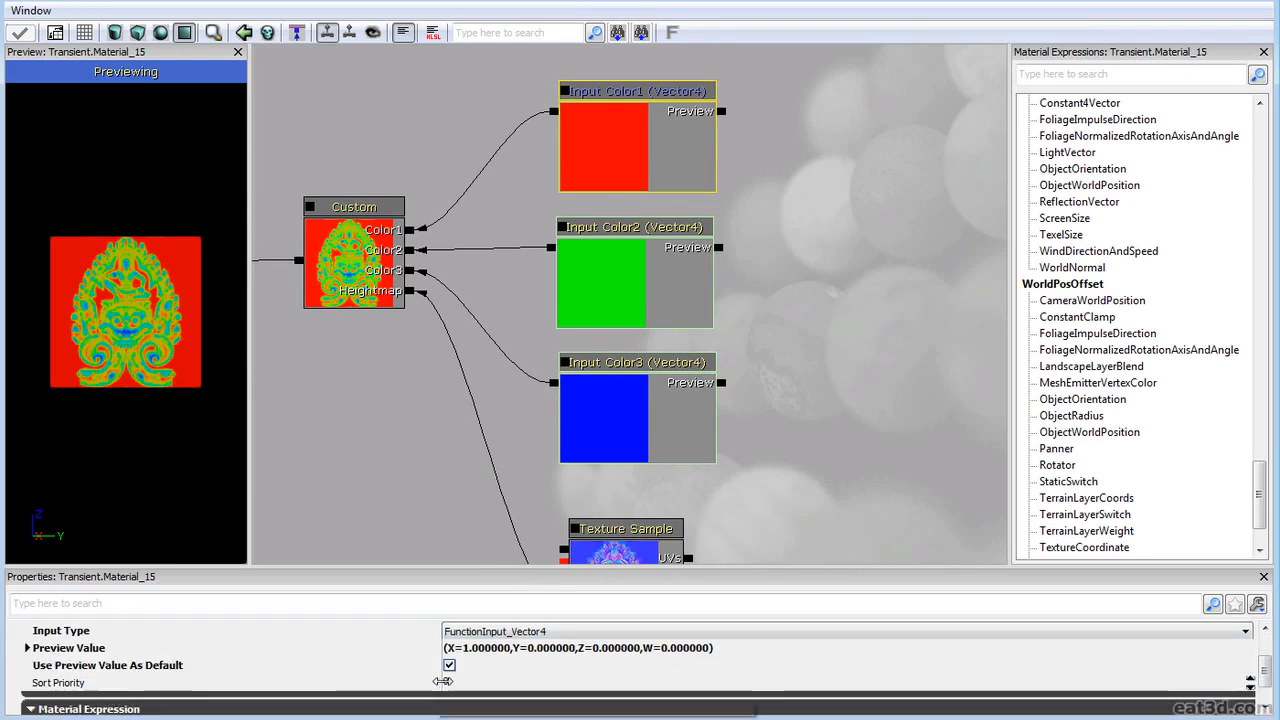
click(470, 681)
text(1)
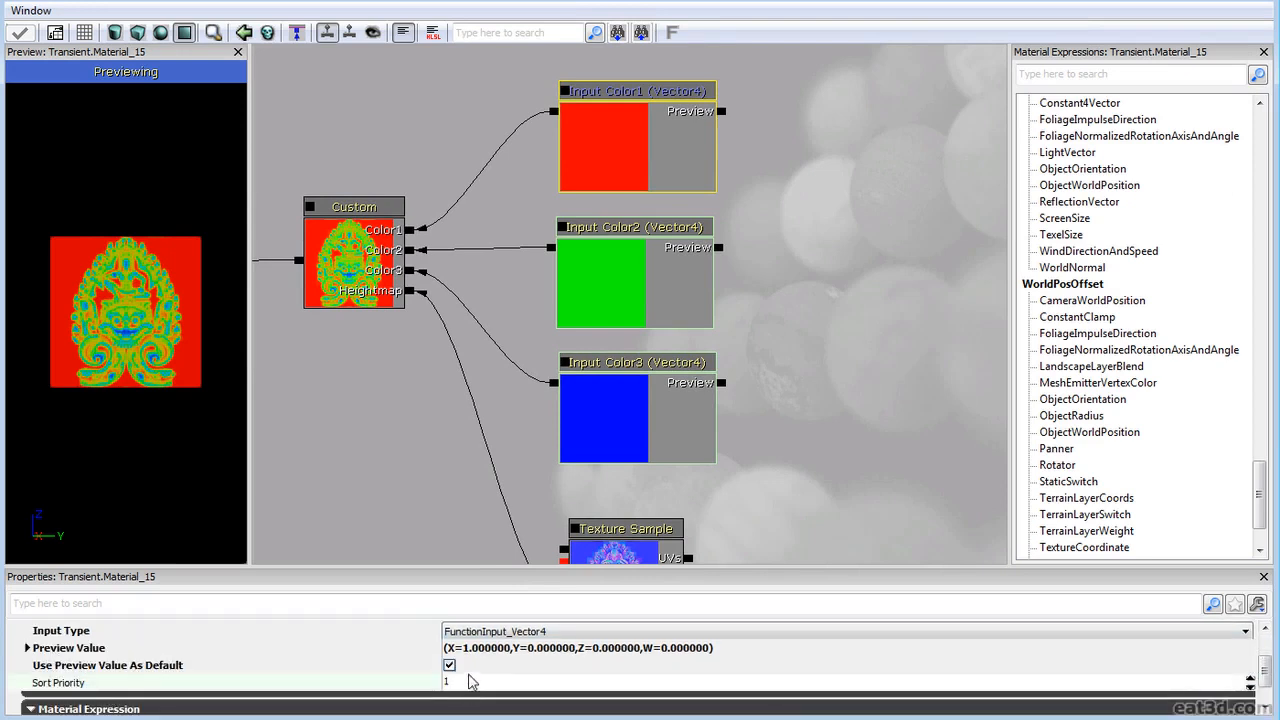
Set the Sort Priority of the Color2 input to 2 and of the Color3 input to 3.
click(621, 311)
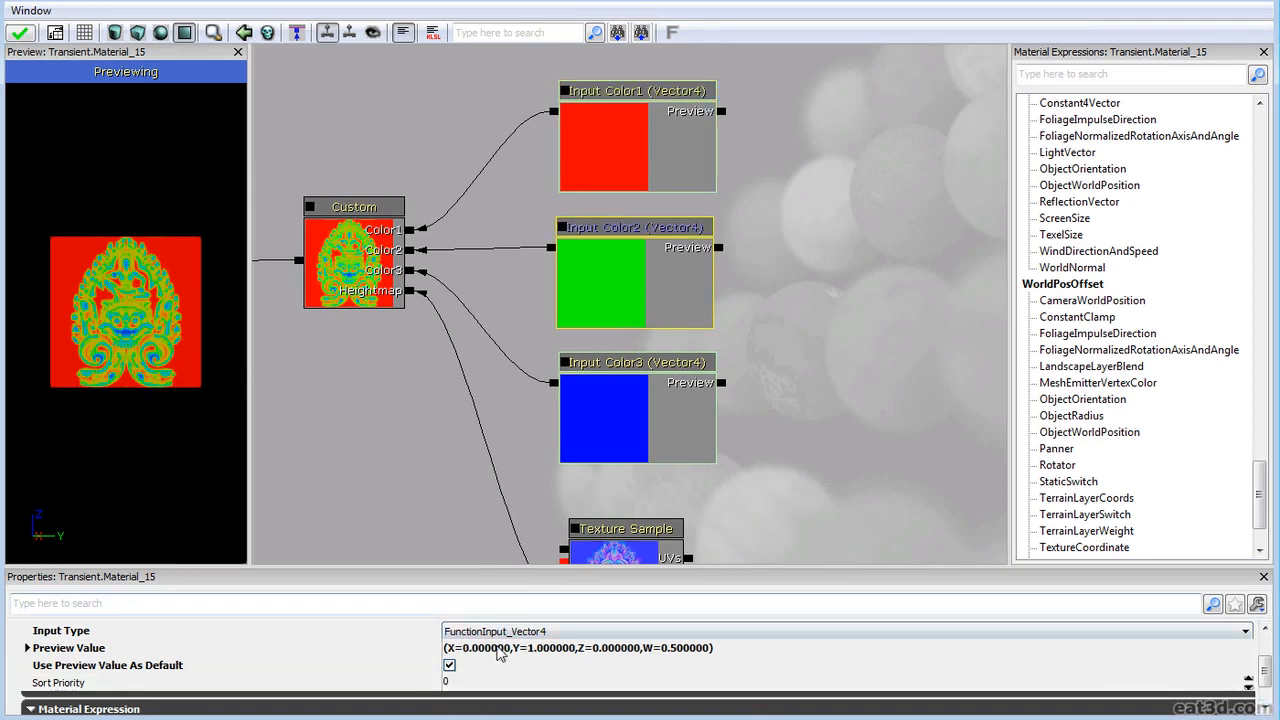
click(493, 680)
text(2)
click(634, 428)
click(486, 681)
text(3)
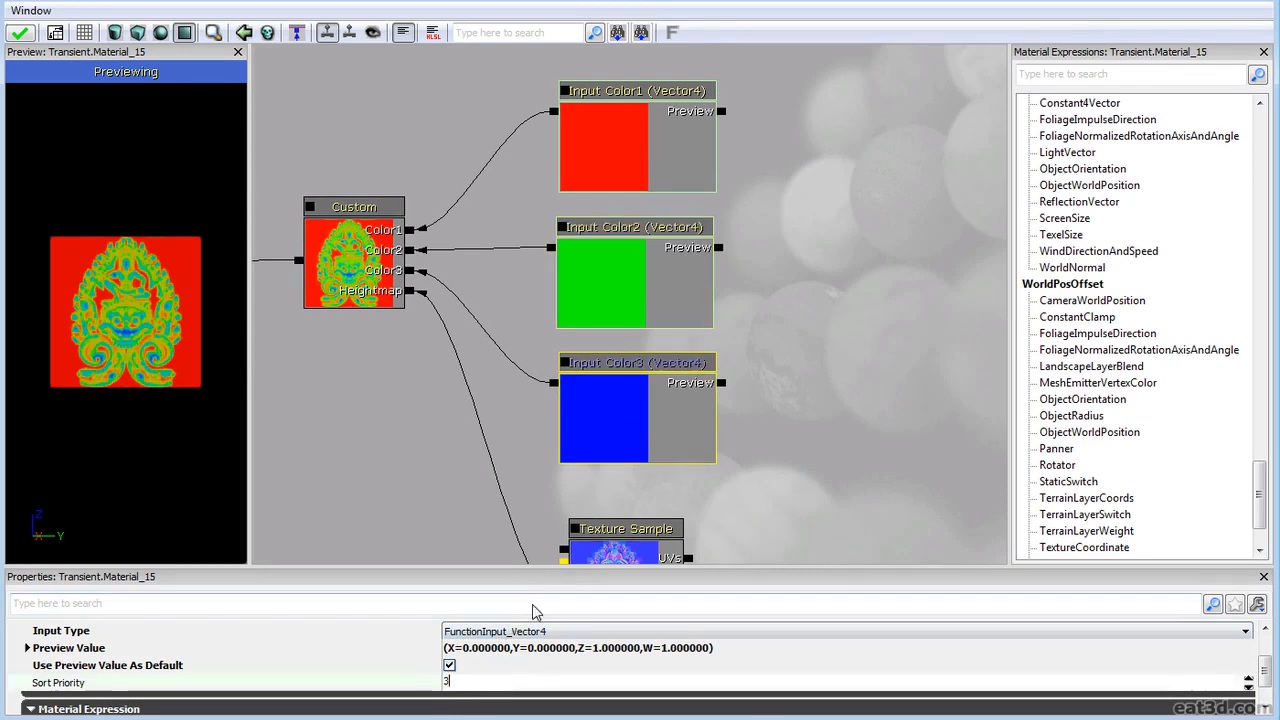
Duplicate the Color3 input, place the copy beside the texture sample and name it Heightmap.
click(612, 556)
drag(586, 531, 633, 524)
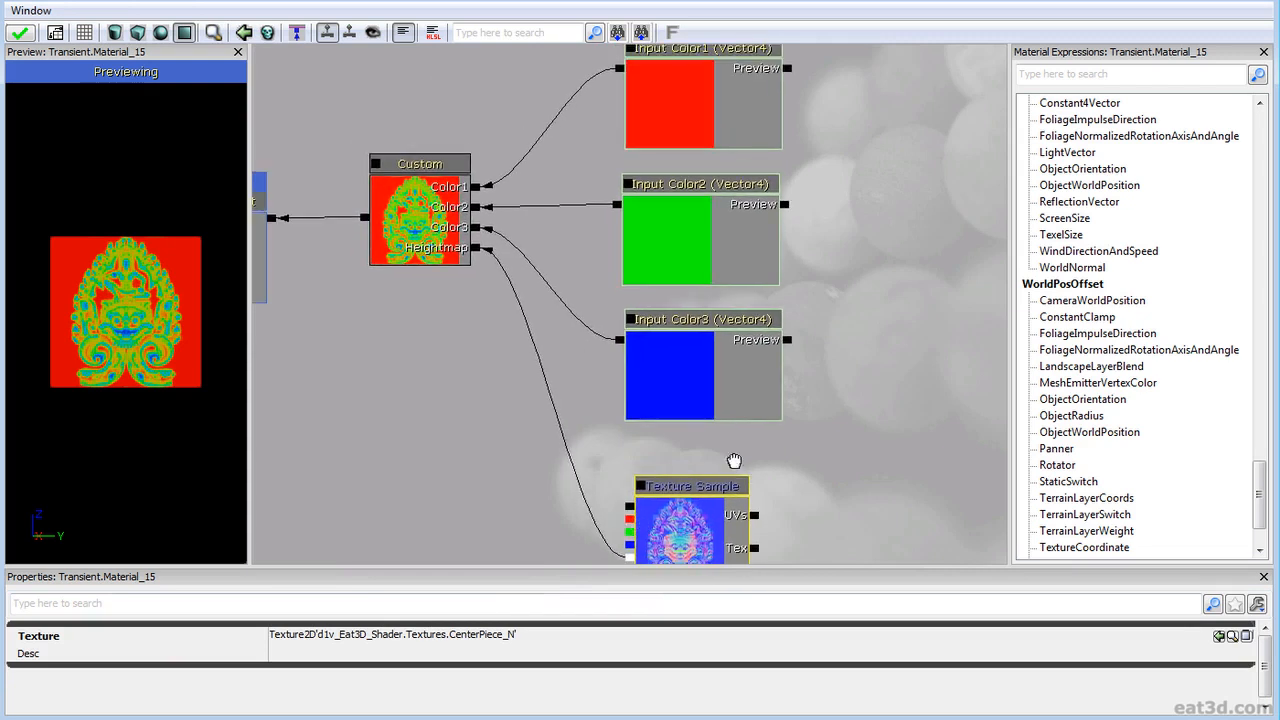
scroll(730, 462, down, 2)
click(676, 358)
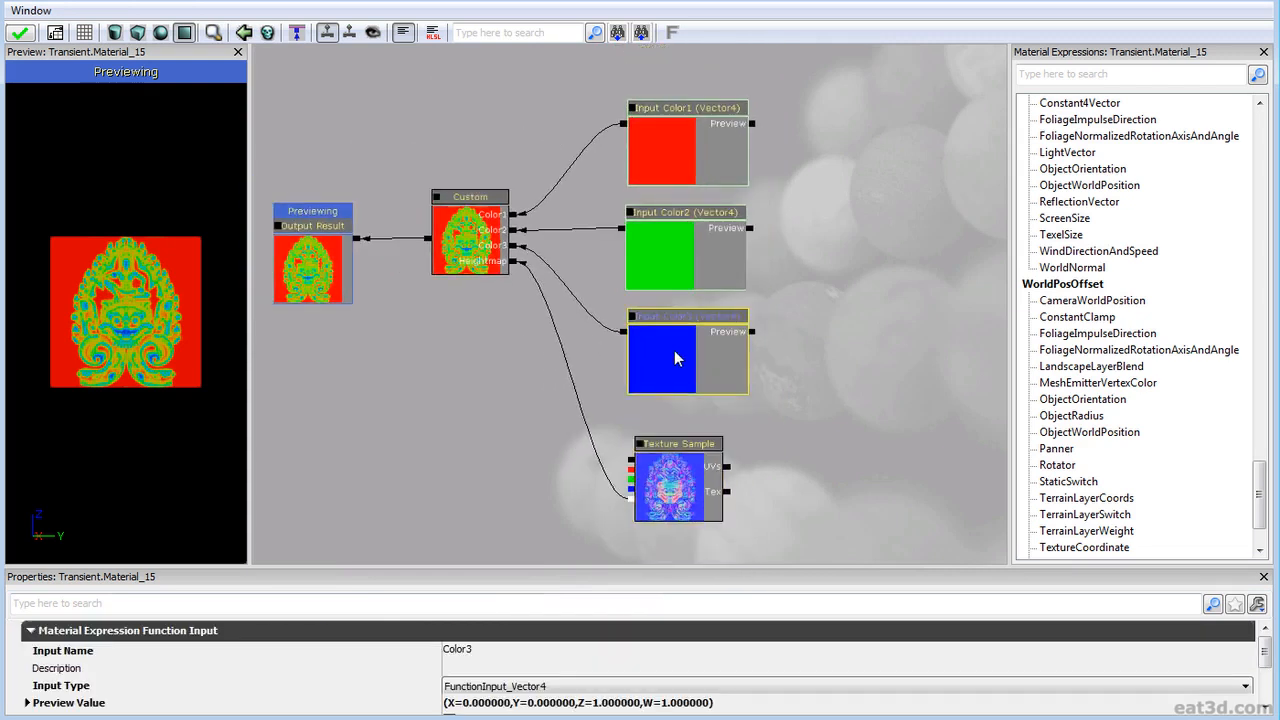
key(ctrl+w)
scroll(699, 350, up, 2)
ctrl+drag(652, 360, 874, 527)
click(486, 650)
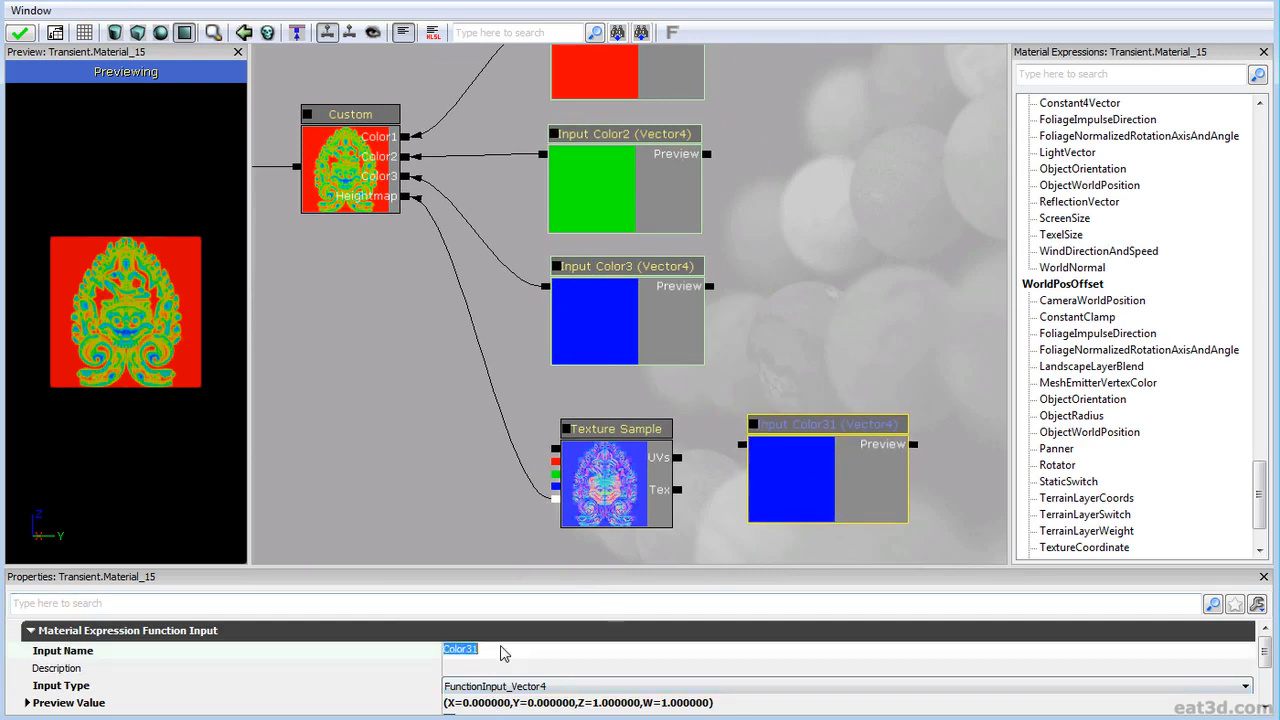
text(Heightmap)
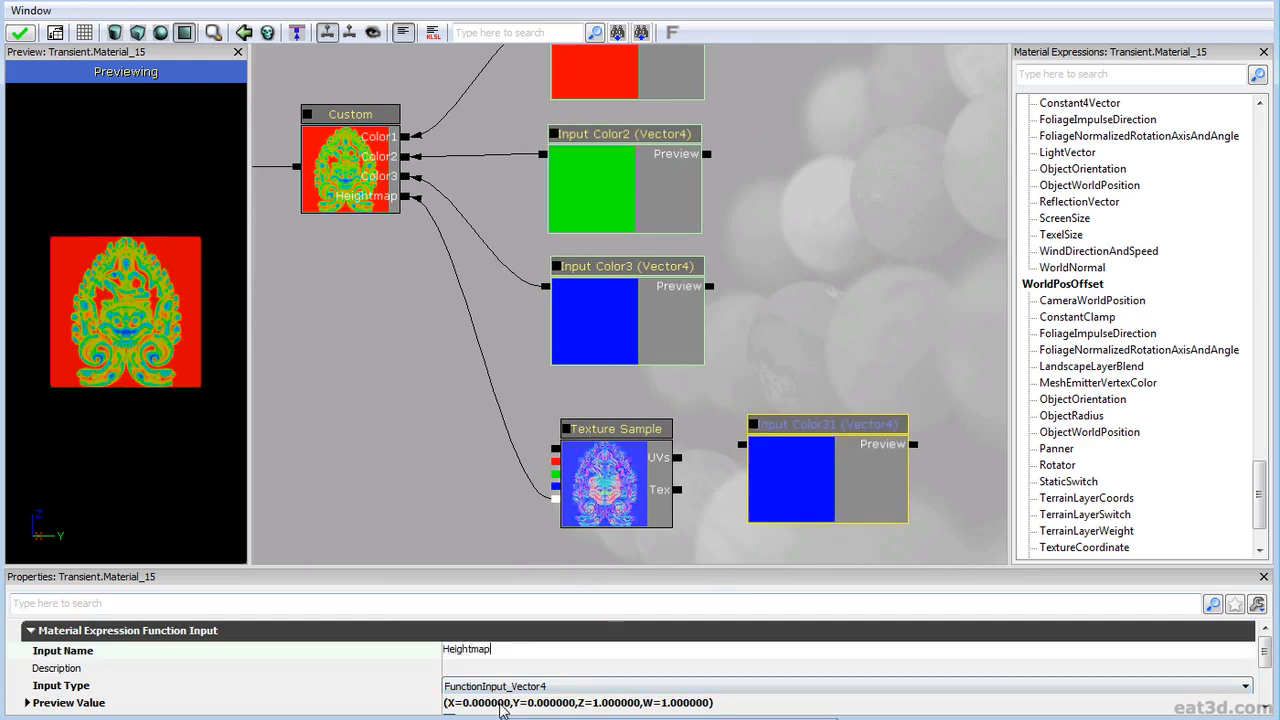
key(Return)
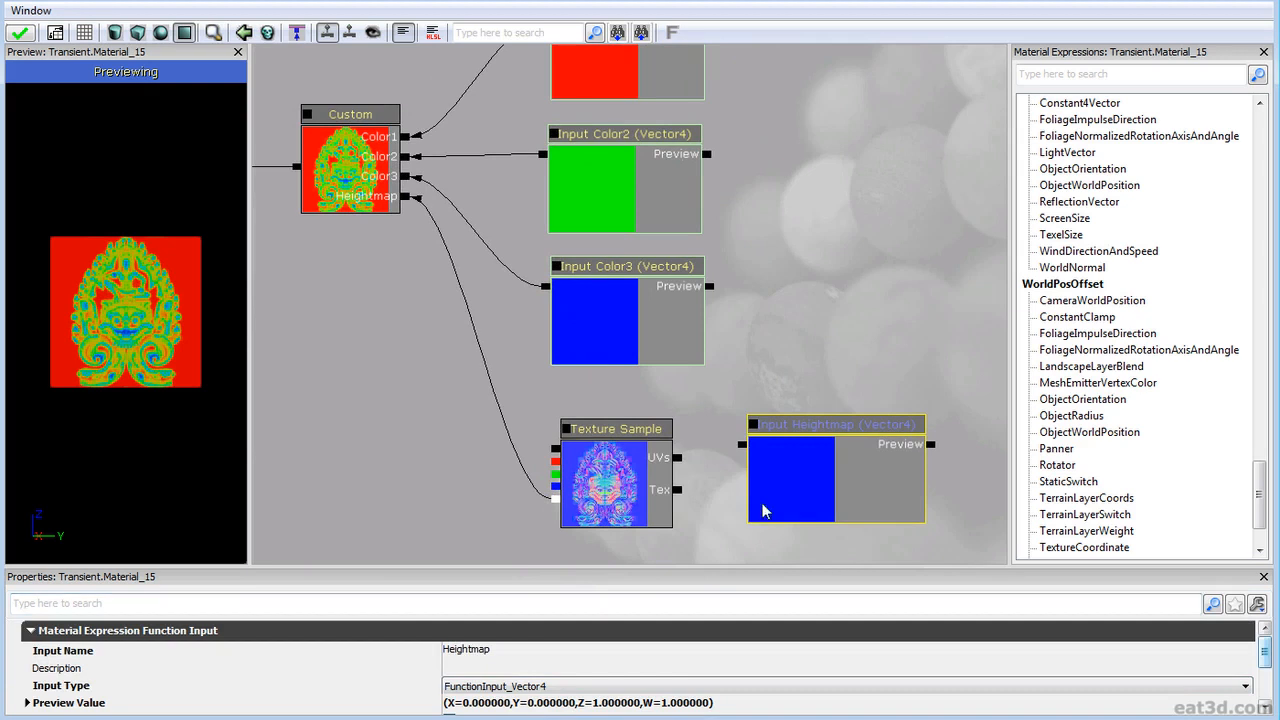
Change the Heightmap input's type to FunctionInput_Scalar.
click(546, 686)
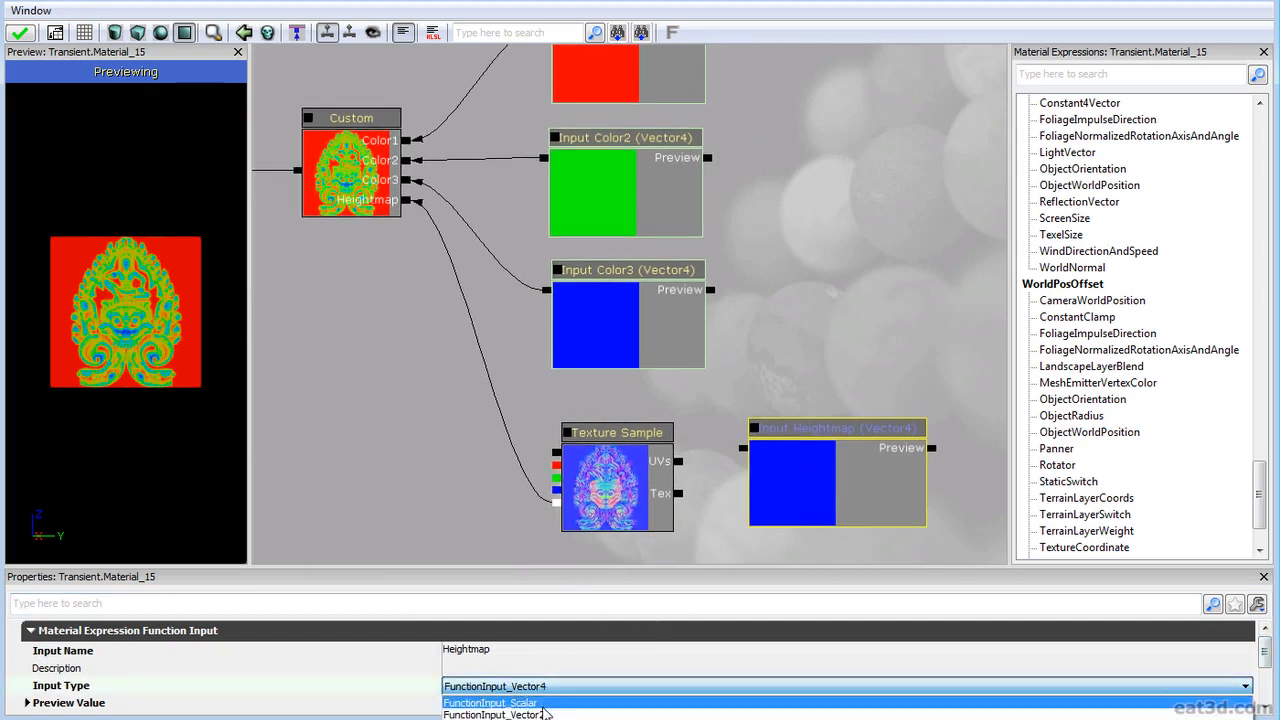
click(545, 683)
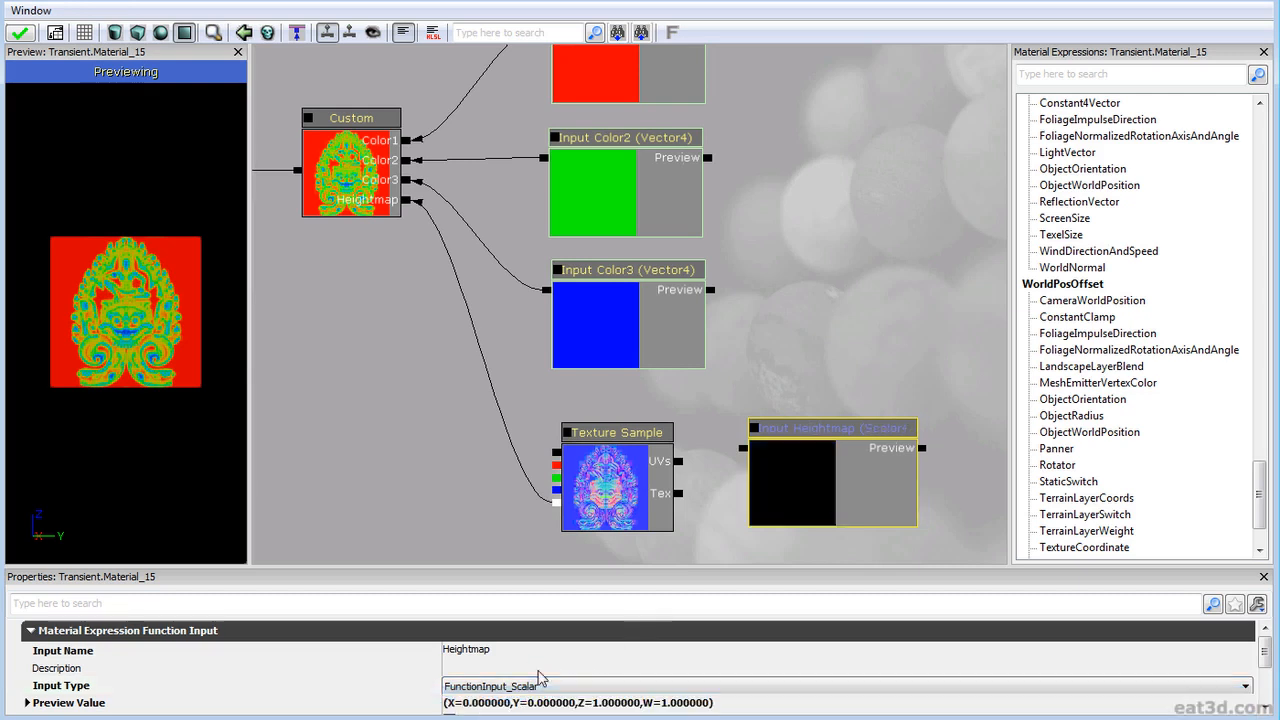
scroll(405, 631, down, 4)
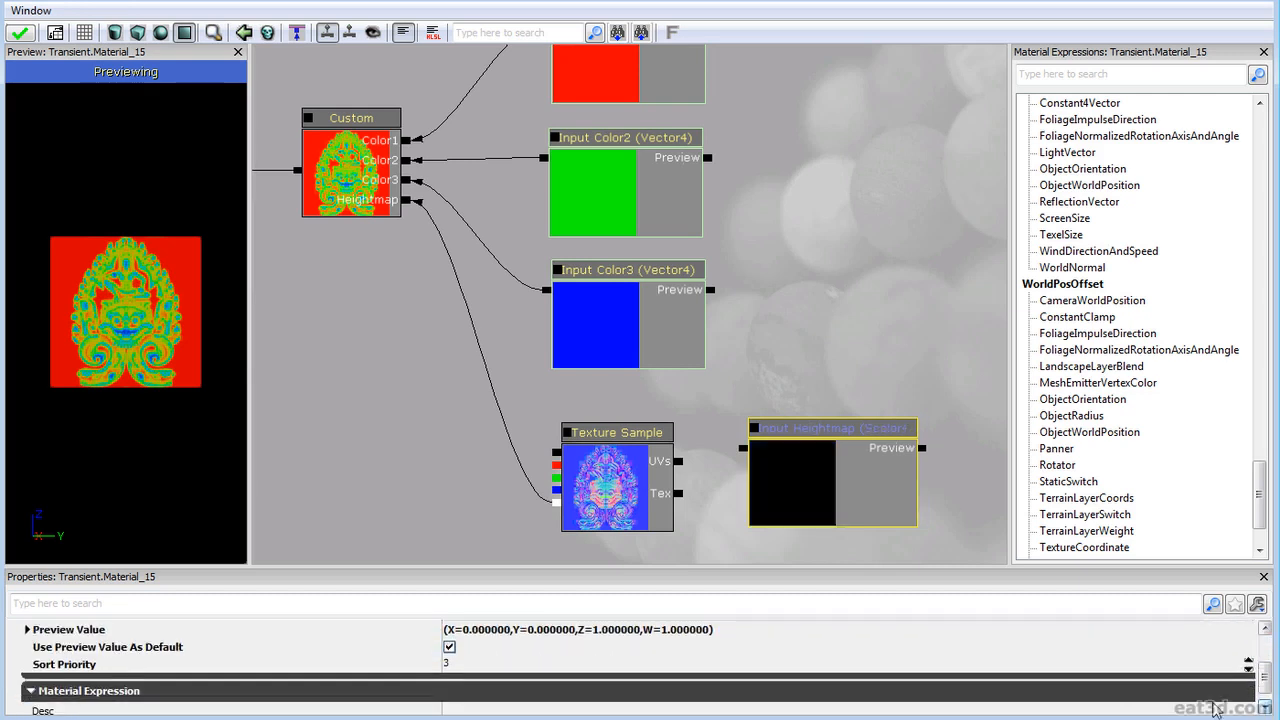
Swap the positions of the Heightmap input and the texture sample so the input sits nearer the Custom node.
drag(617, 489, 623, 487)
ctrl+drag(726, 478, 416, 484)
click(648, 482)
ctrl+drag(668, 481, 843, 476)
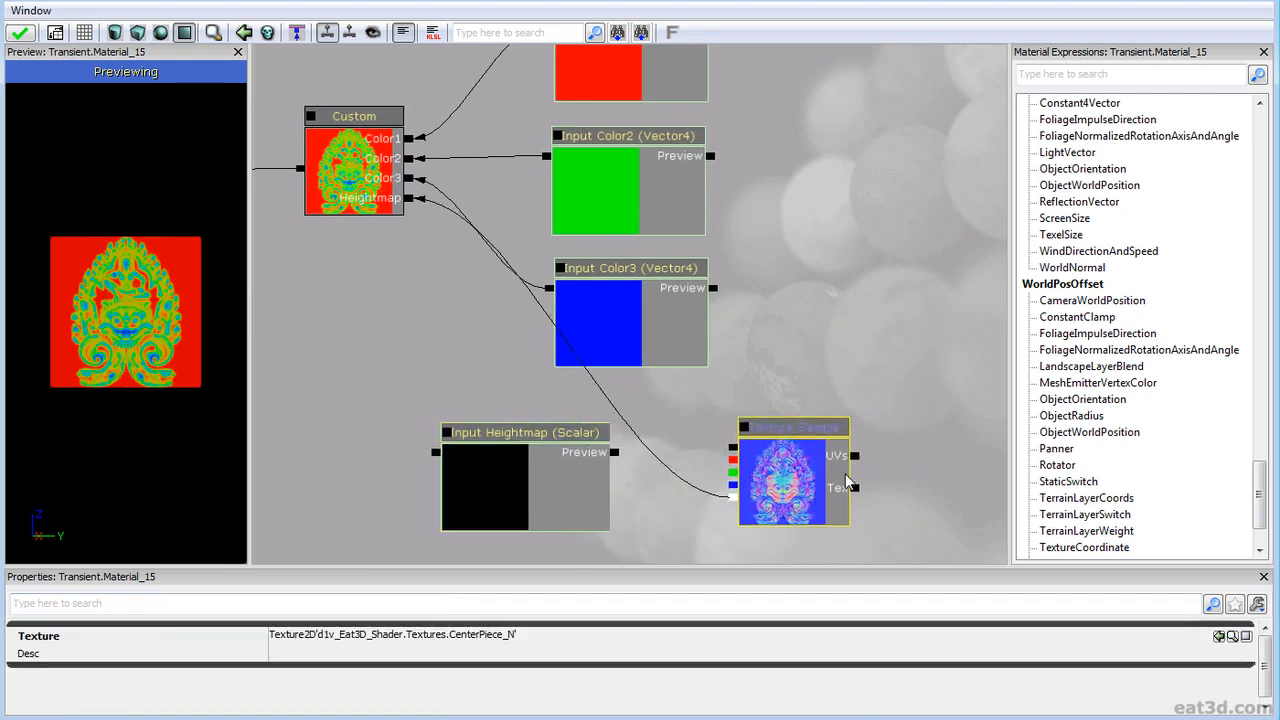
Wire the texture sample's alpha into the Heightmap input's Preview, and the Heightmap input into the Custom node's Heightmap.
drag(731, 497, 614, 453)
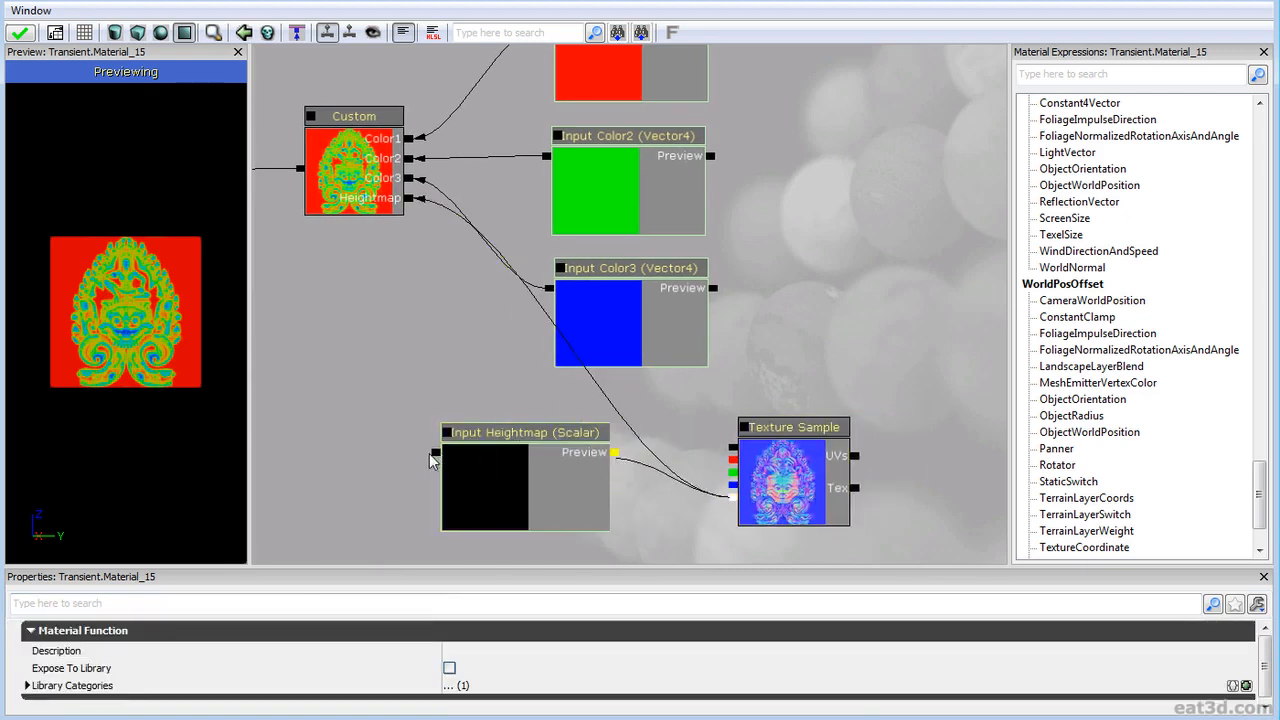
drag(437, 454, 418, 205)
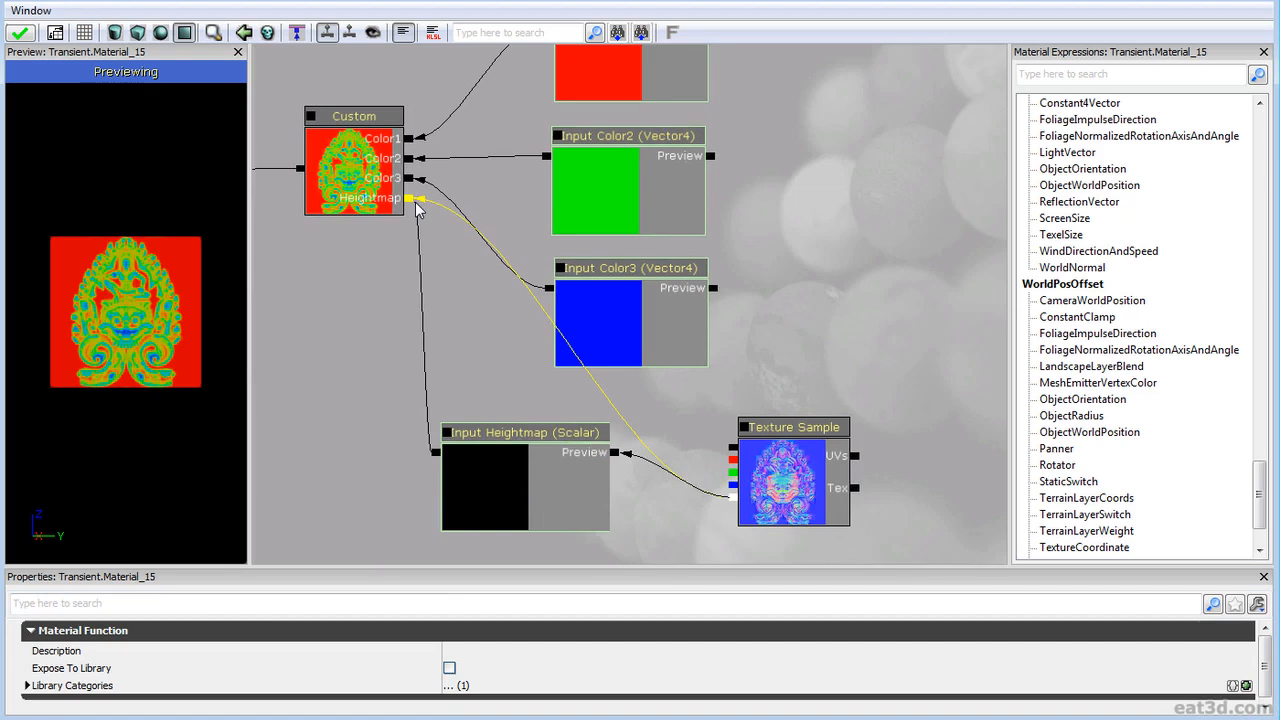
Set the Heightmap input's Sort Priority to 4 and tidy its placement alongside the texture sample.
ctrl+drag(490, 451, 578, 439)
drag(603, 488, 600, 419)
drag(1266, 655, 1267, 678)
click(526, 669)
text(4)
key(Return)
ctrl+alt+drag(551, 496, 822, 396)
mouse_move(797, 394)
ctrl+mouse_down()
mouse_move(832, 369)
mouse_move(812, 383)
ctrl+mouse_up()
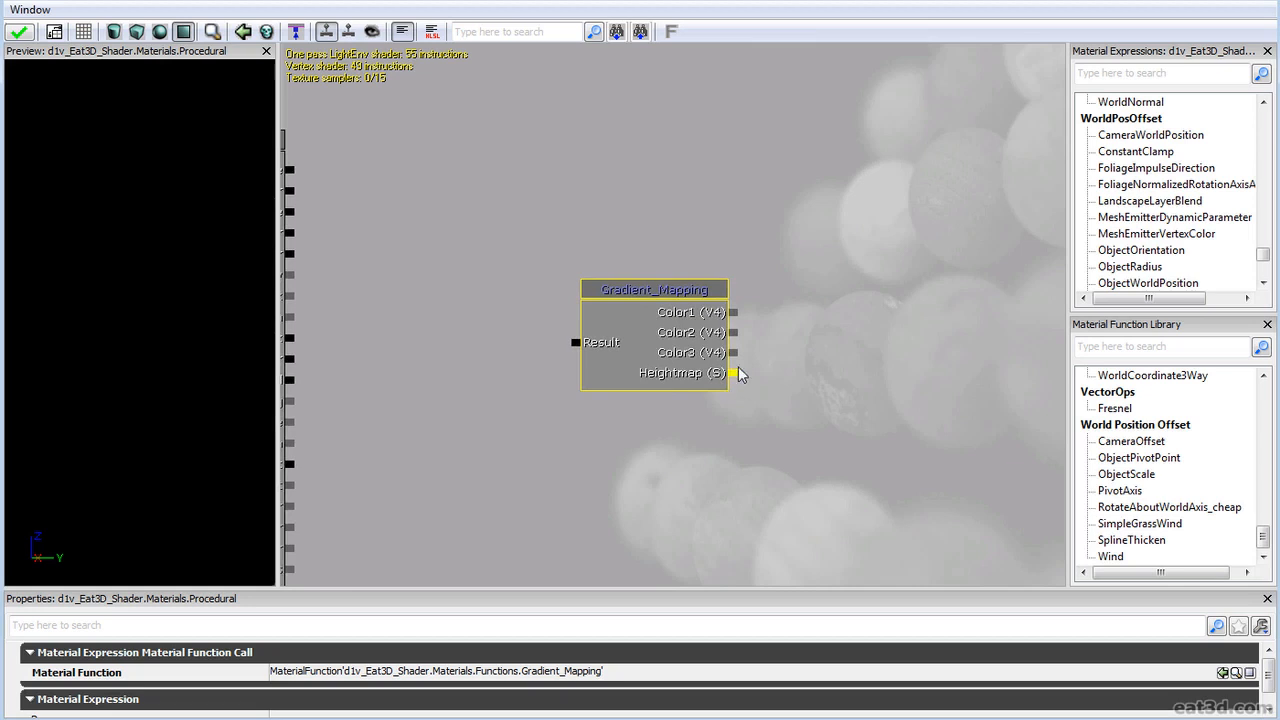
Inspect the Pebbles_N texture's alpha channel by hiding its red, green and blue channels, and close the texture properties.
scroll(683, 316, down, 5)
drag(746, 306, 808, 321)
scroll(803, 365, up, 4)
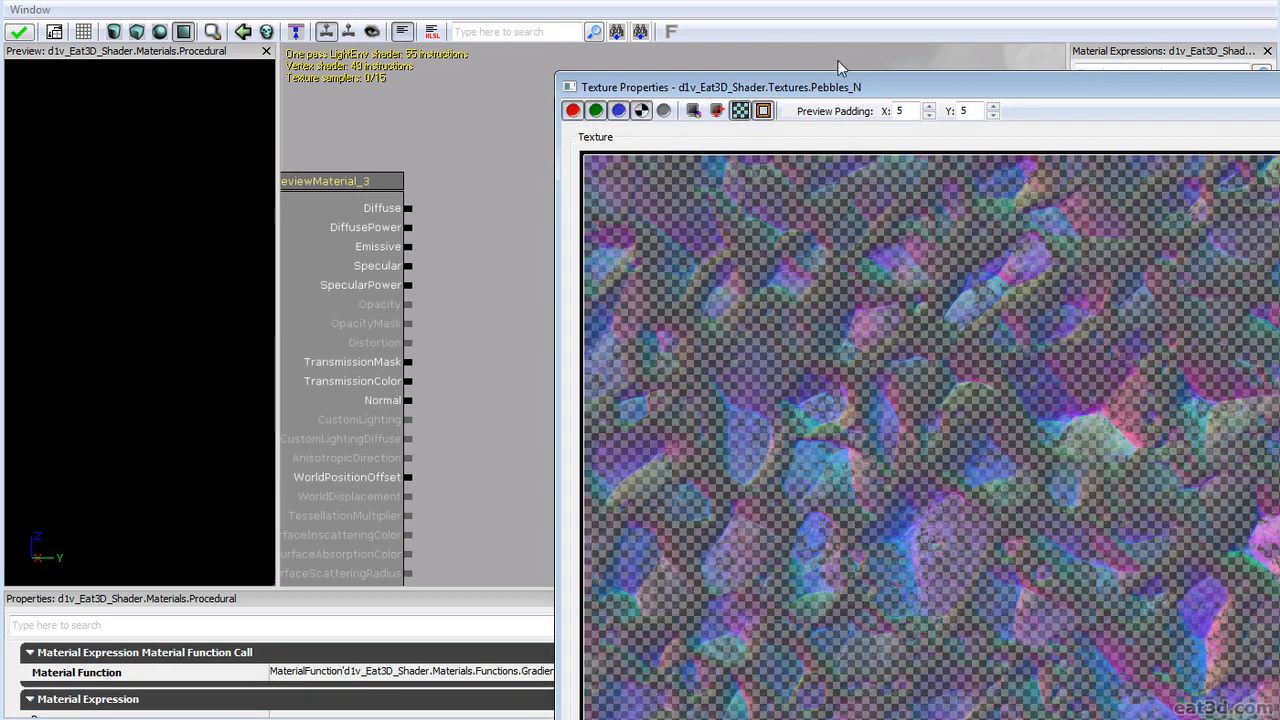
drag(838, 84, 420, 14)
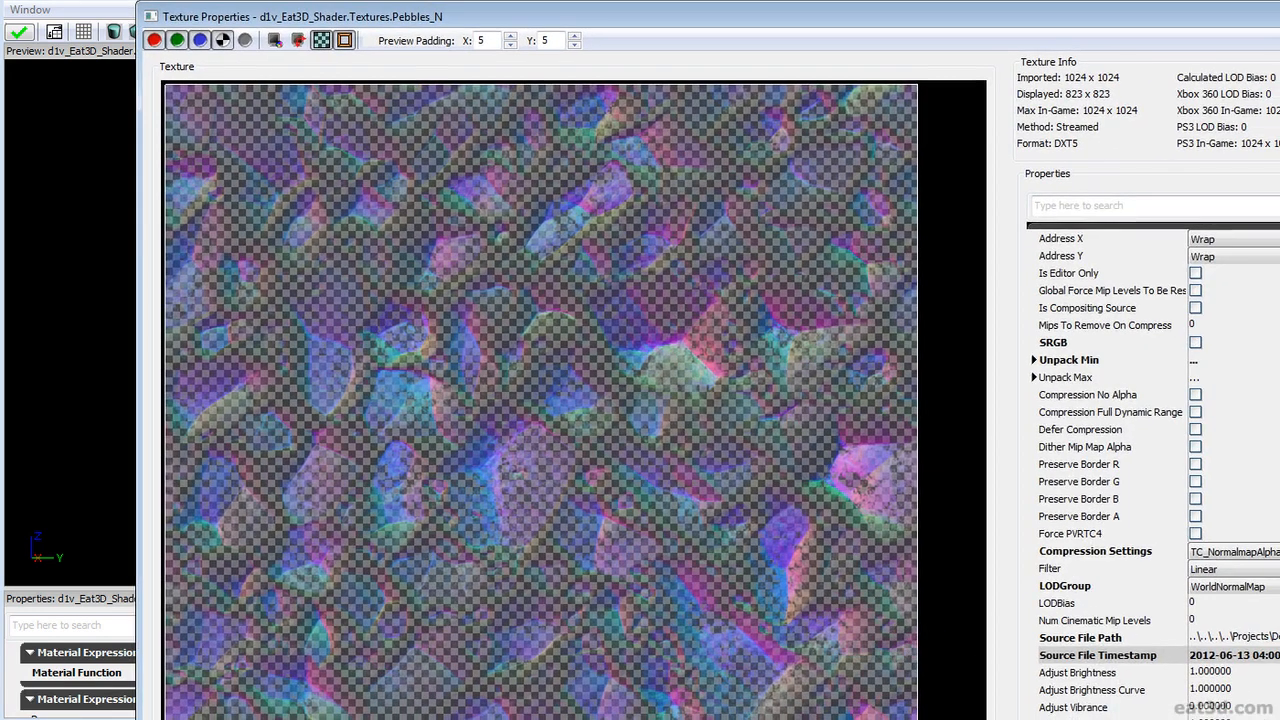
drag(1279, 719, 1062, 660)
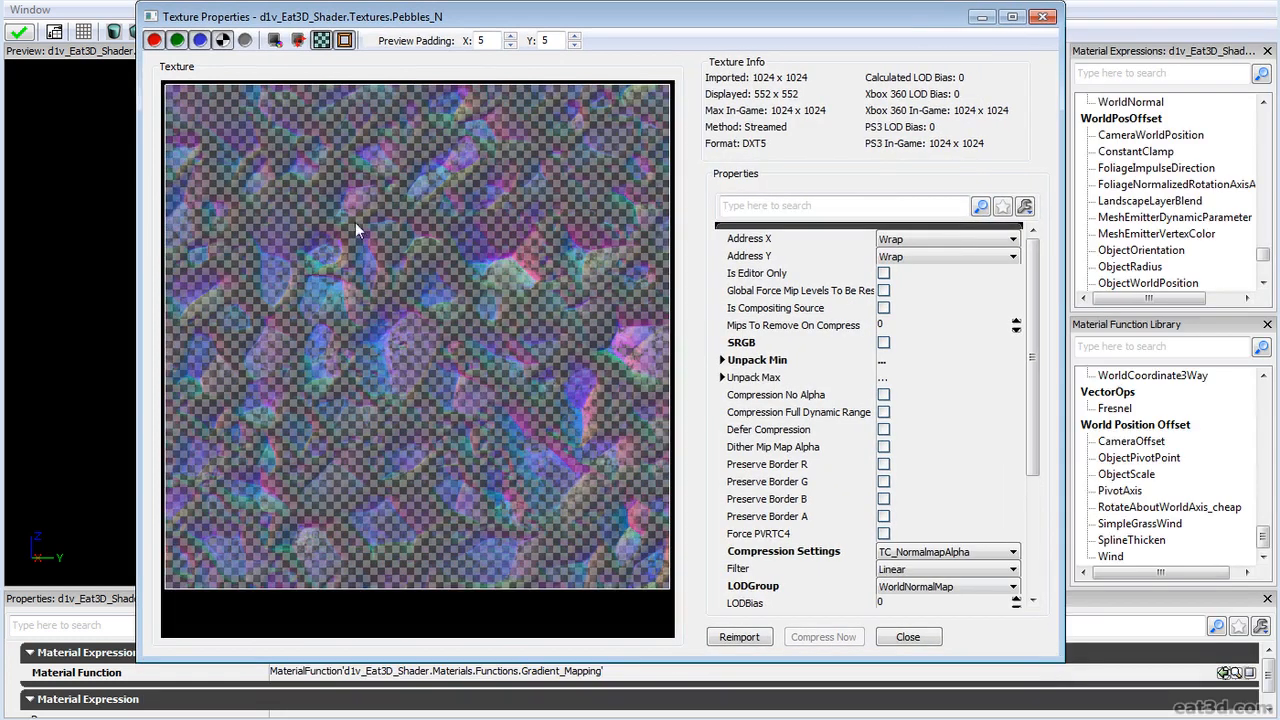
click(199, 40)
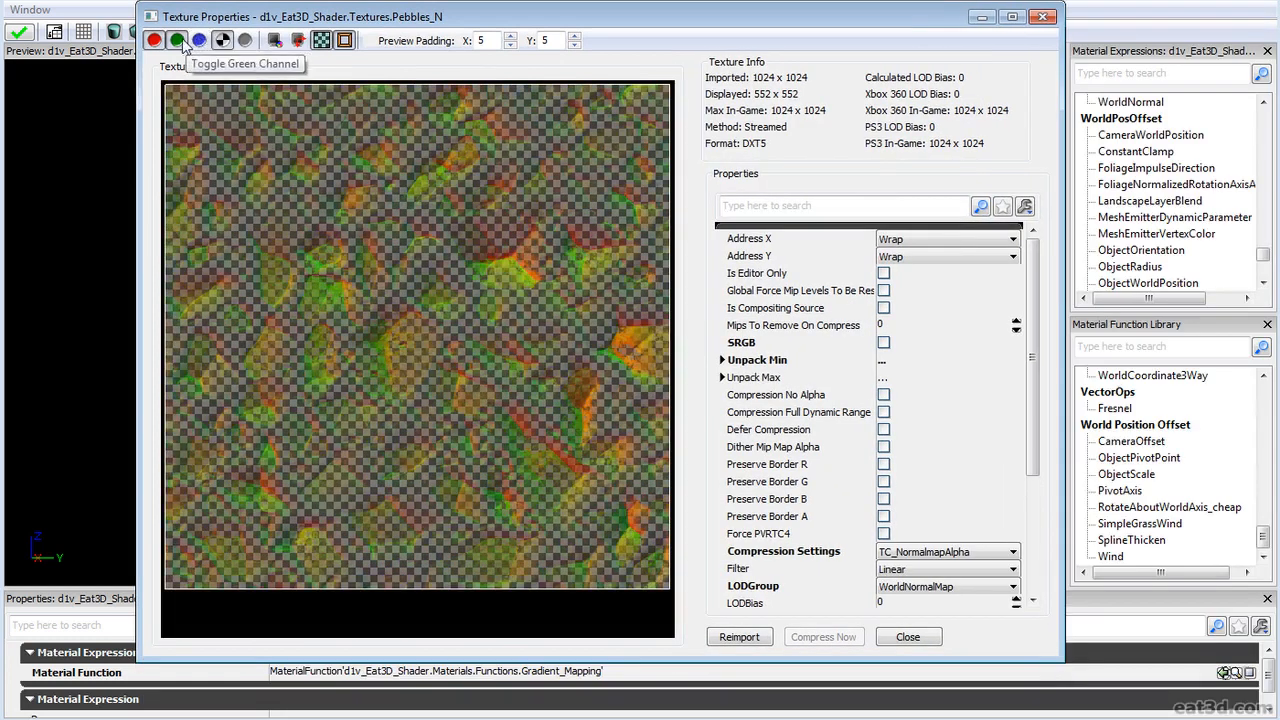
click(179, 41)
click(154, 40)
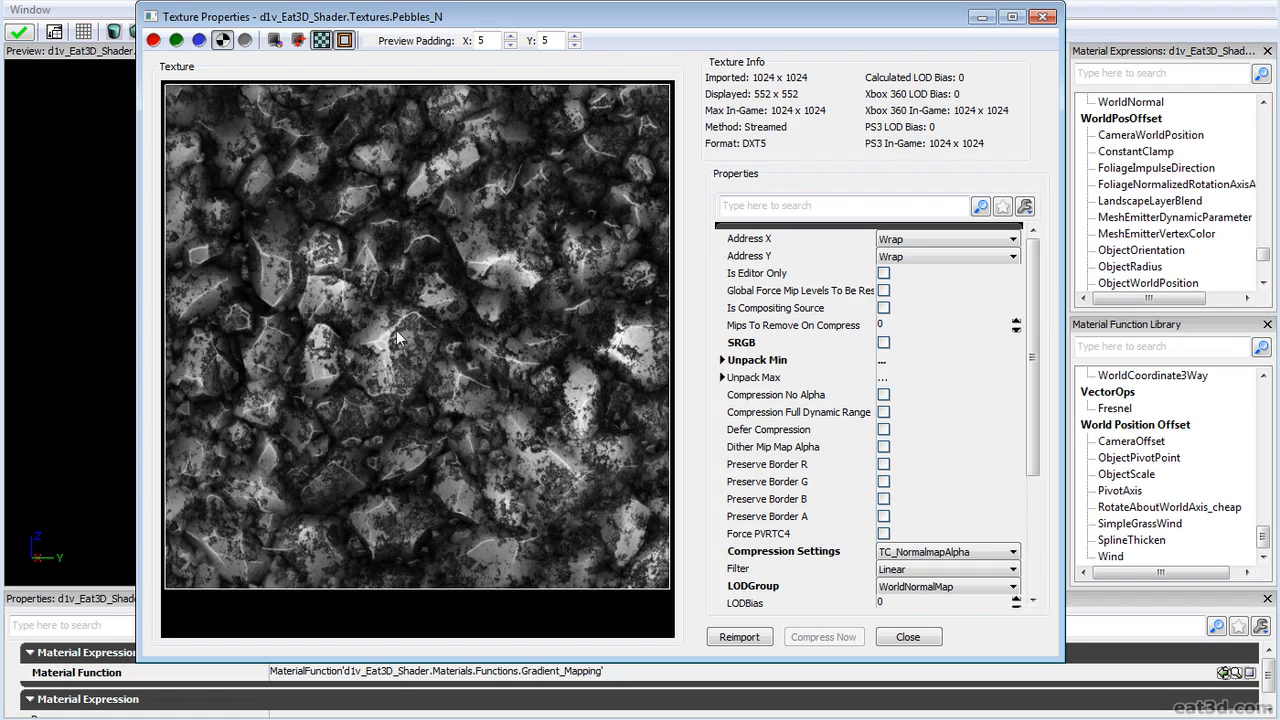
click(907, 637)
Place a Pebbles_N texture sample below the Gradient_Mapping node and wire its alpha into Heightmap.
drag(660, 460, 616, 405)
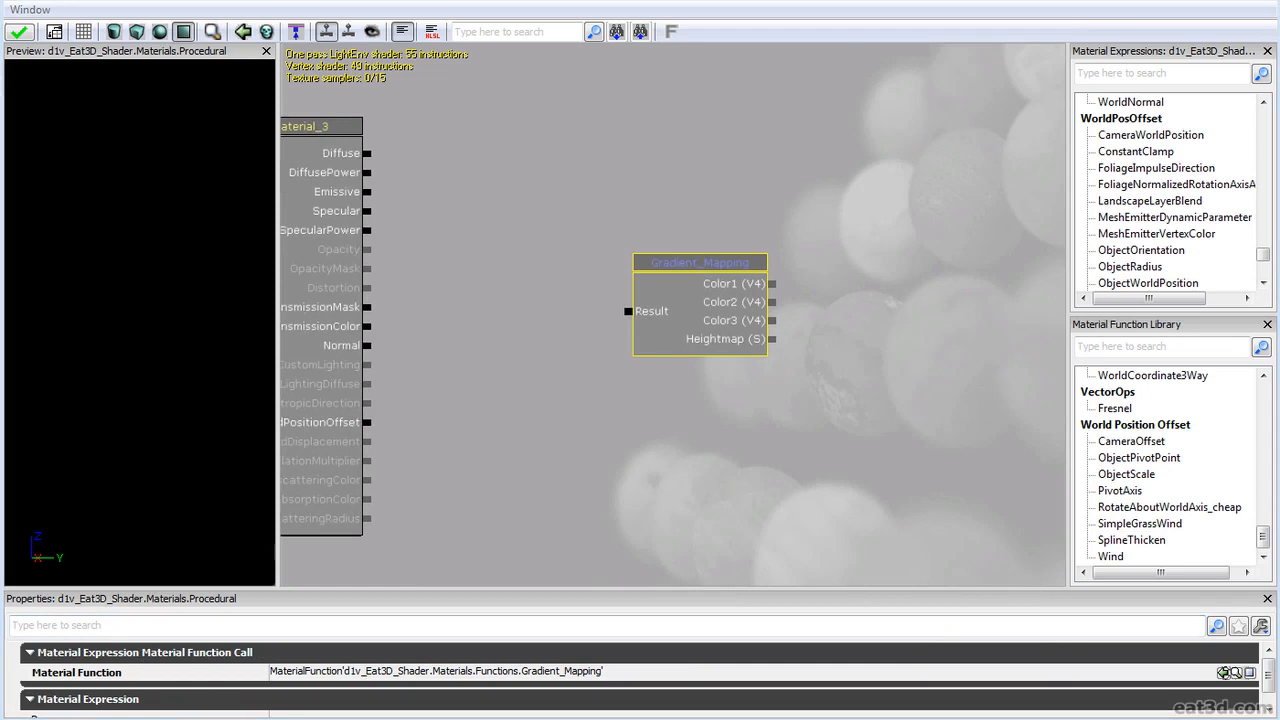
drag(822, 414, 822, 415)
drag(822, 415, 986, 397)
drag(918, 421, 661, 329)
drag(965, 405, 933, 505)
click(583, 297)
drag(875, 239, 795, 234)
click(753, 162)
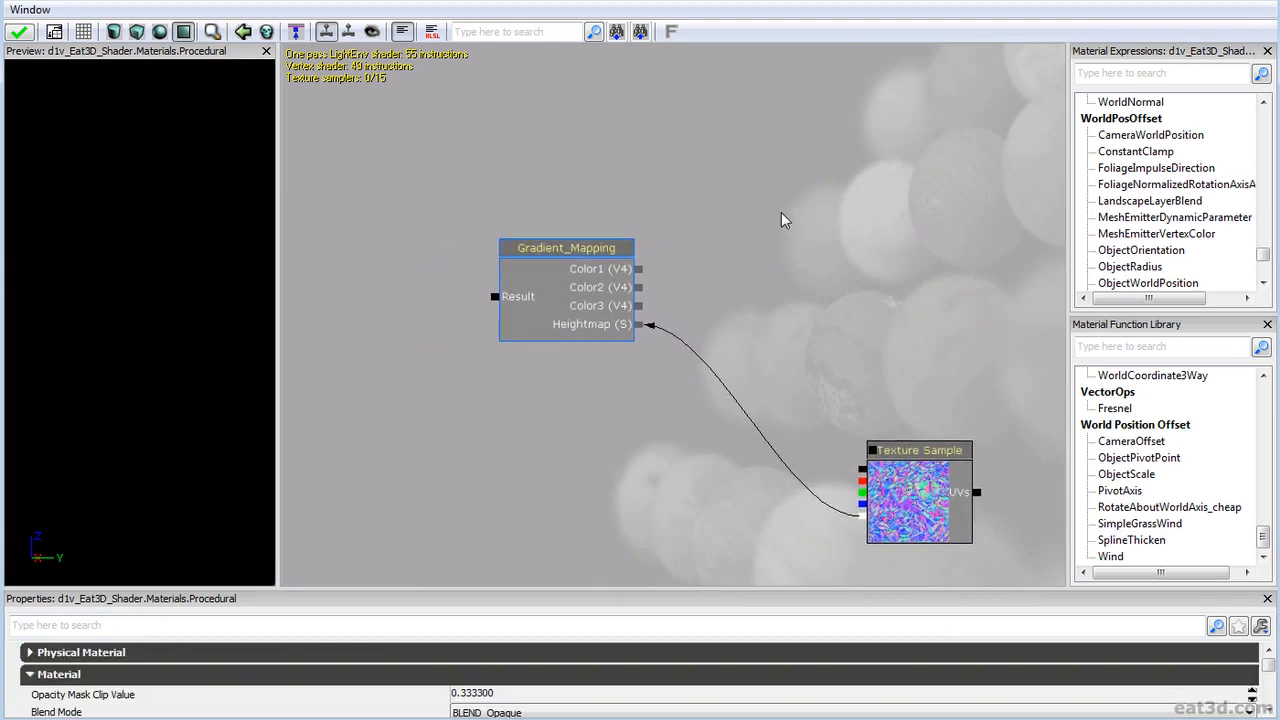
Add a Constant3Vector above the texture sample and convert it to a parameter.
click(1141, 84)
text(3)
drag(1130, 102, 775, 180)
right_click(783, 149)
click(846, 163)
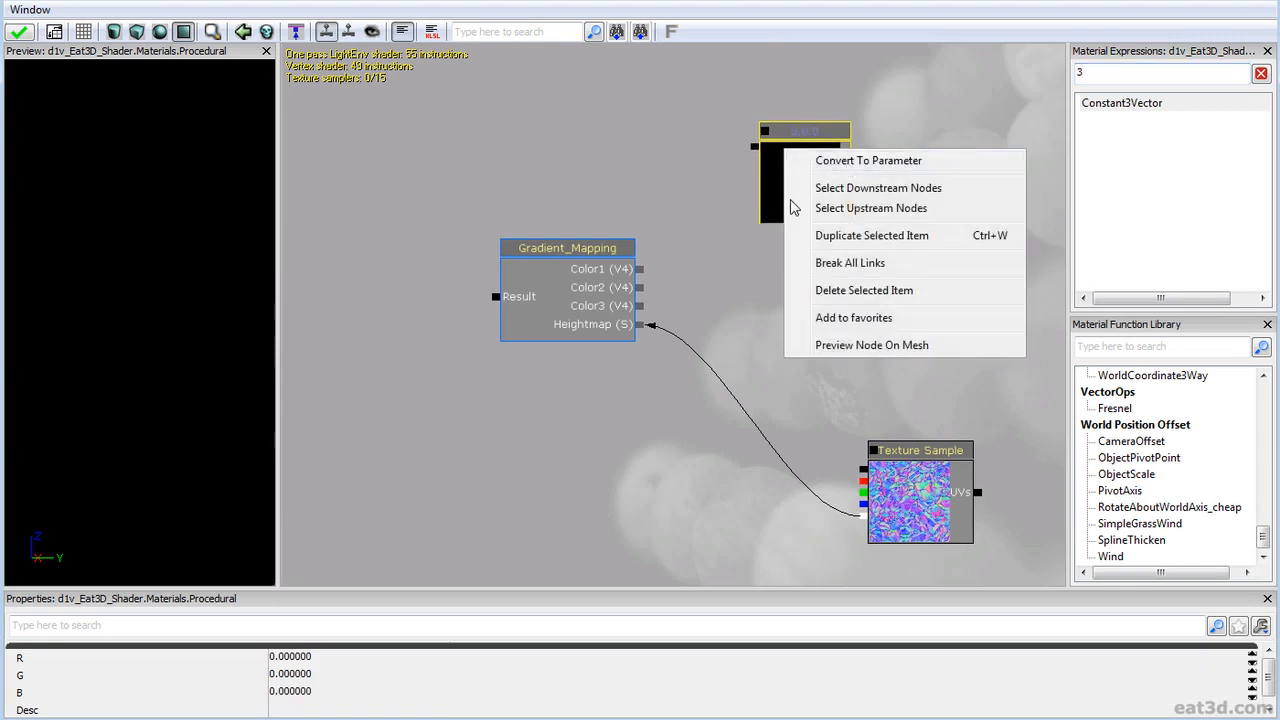
drag(801, 188, 820, 183)
Make the vector parameter red by setting R to 1, and name it Color1.
click(318, 677)
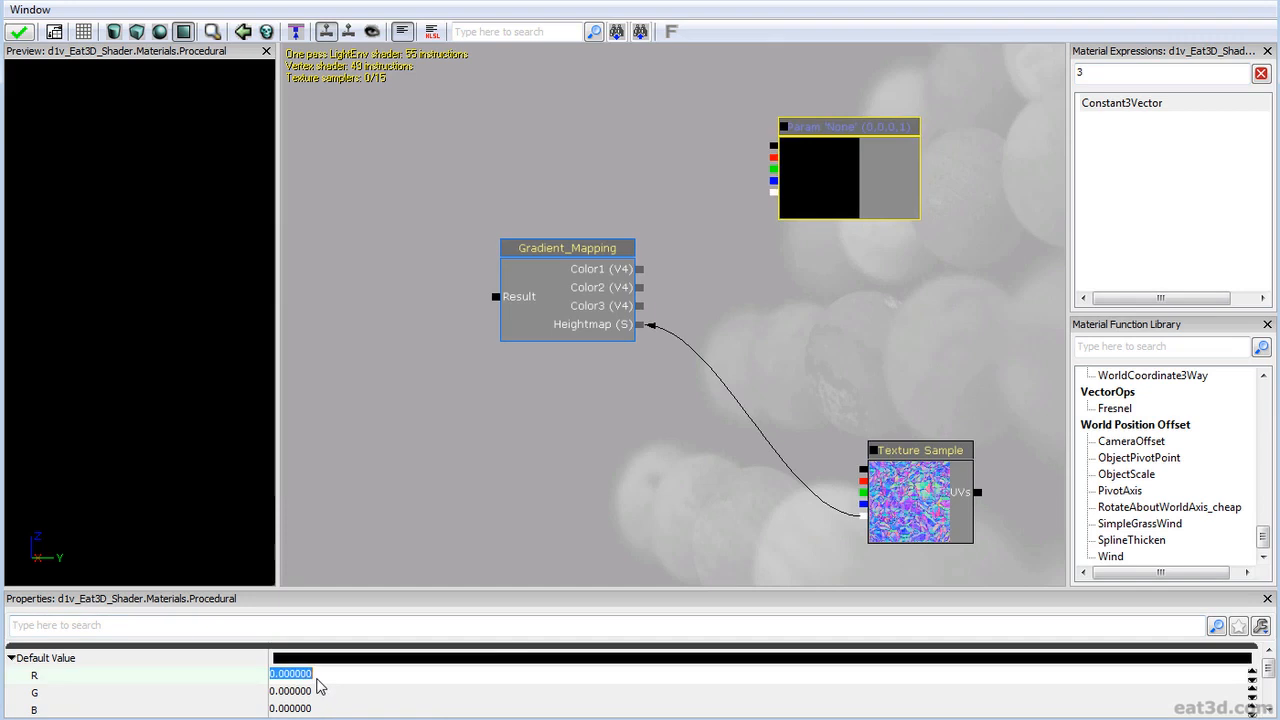
text(1)
key(Return)
drag(831, 195, 797, 163)
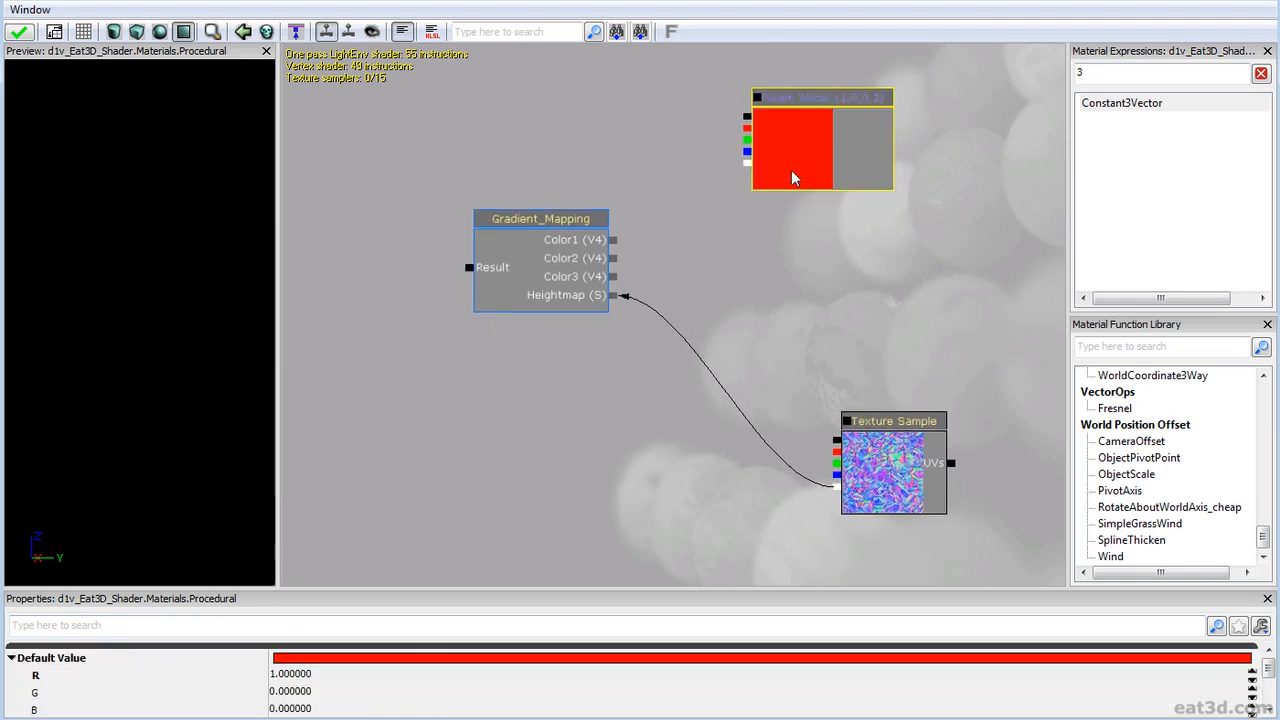
click(48, 660)
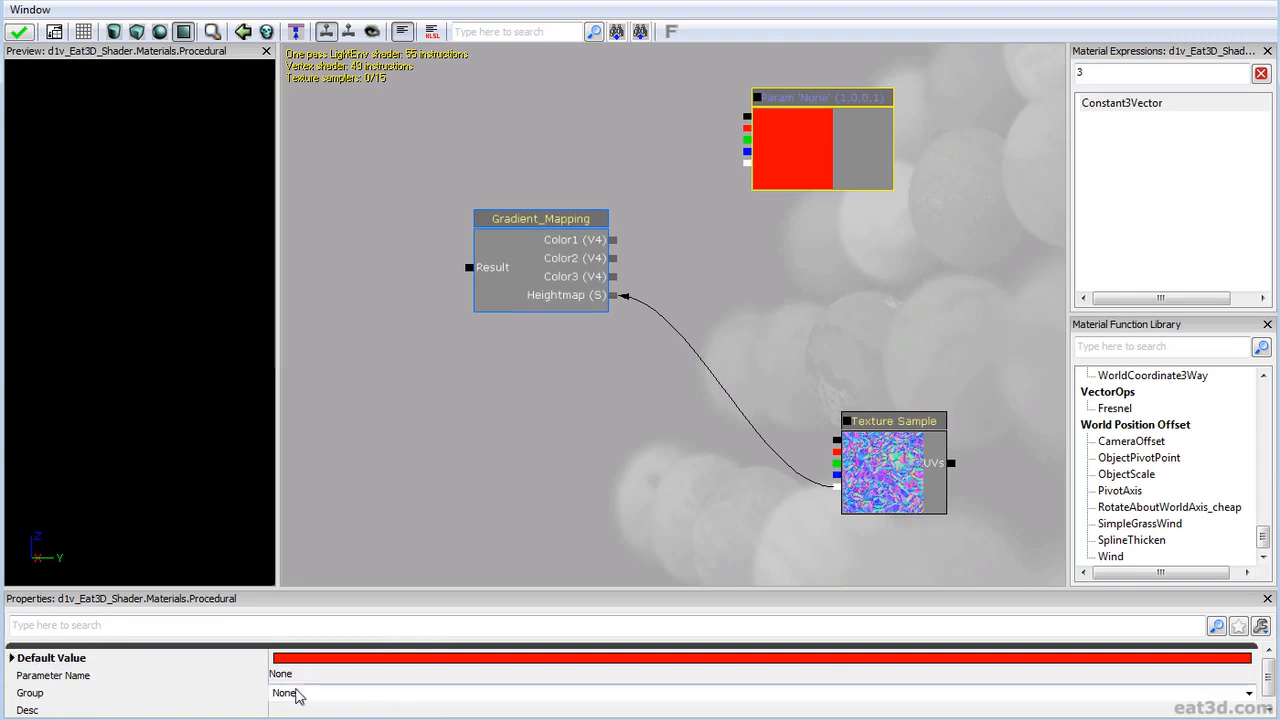
click(285, 675)
text(Co)
key(Return)
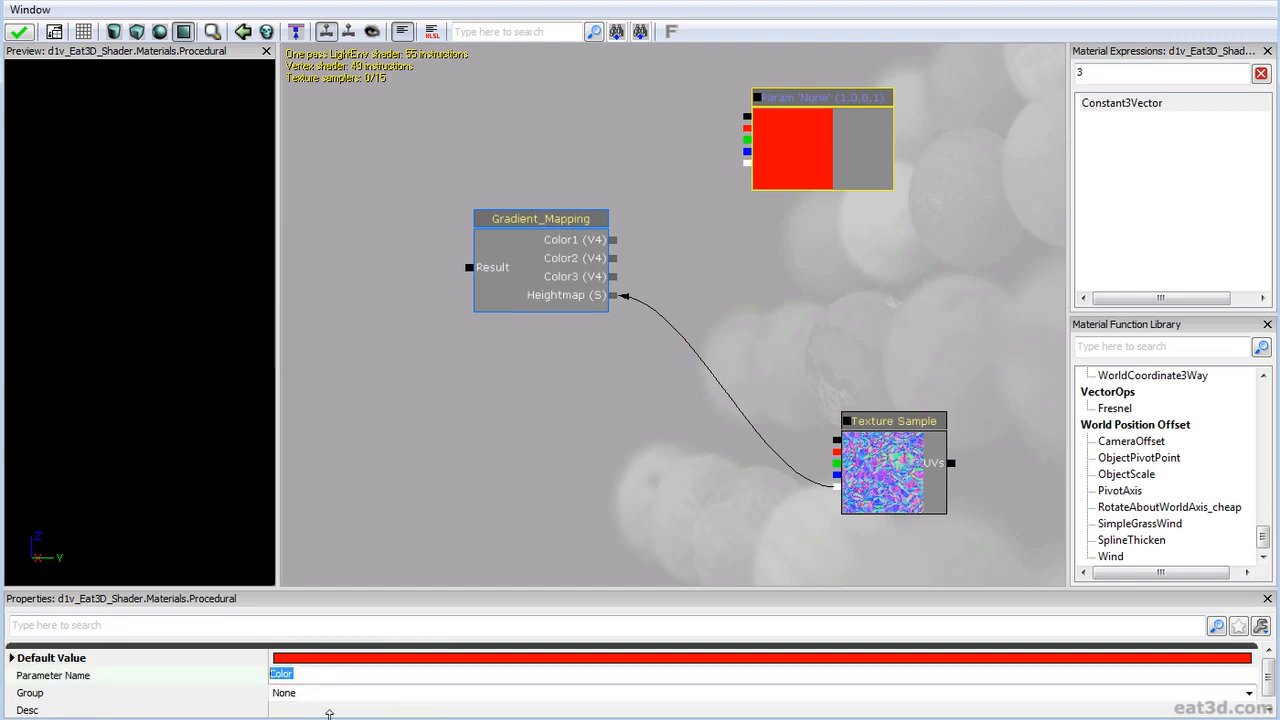
key(End)
text(1)
key(Return)
Duplicate the Color1 parameter, place the copy beneath it and name the copy Color2.
key(ctrl+w)
ctrl+drag(821, 172, 793, 276)
click(343, 678)
key(End)
key(BackSpace)
text(2)
key(Return)
Make the Color2 parameter green by setting G to 1 and R to 0.
click(30, 659)
click(280, 691)
text(1)
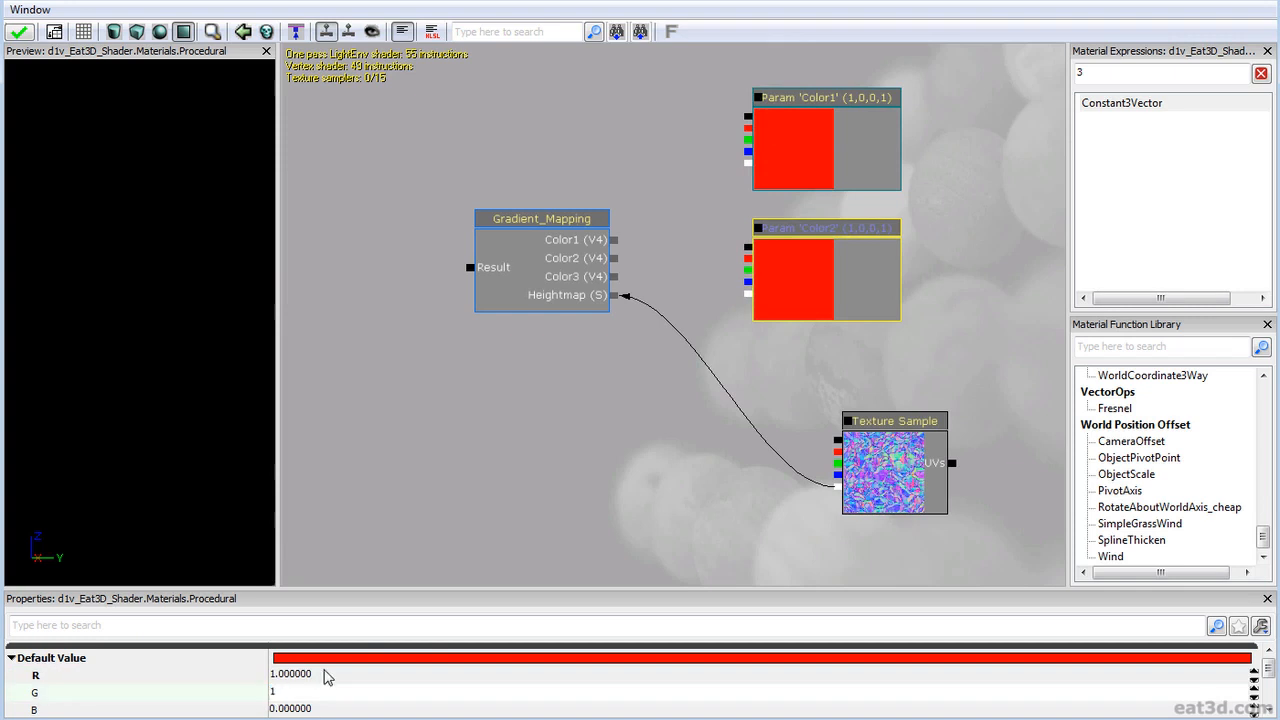
click(313, 675)
text(0)
key(Return)
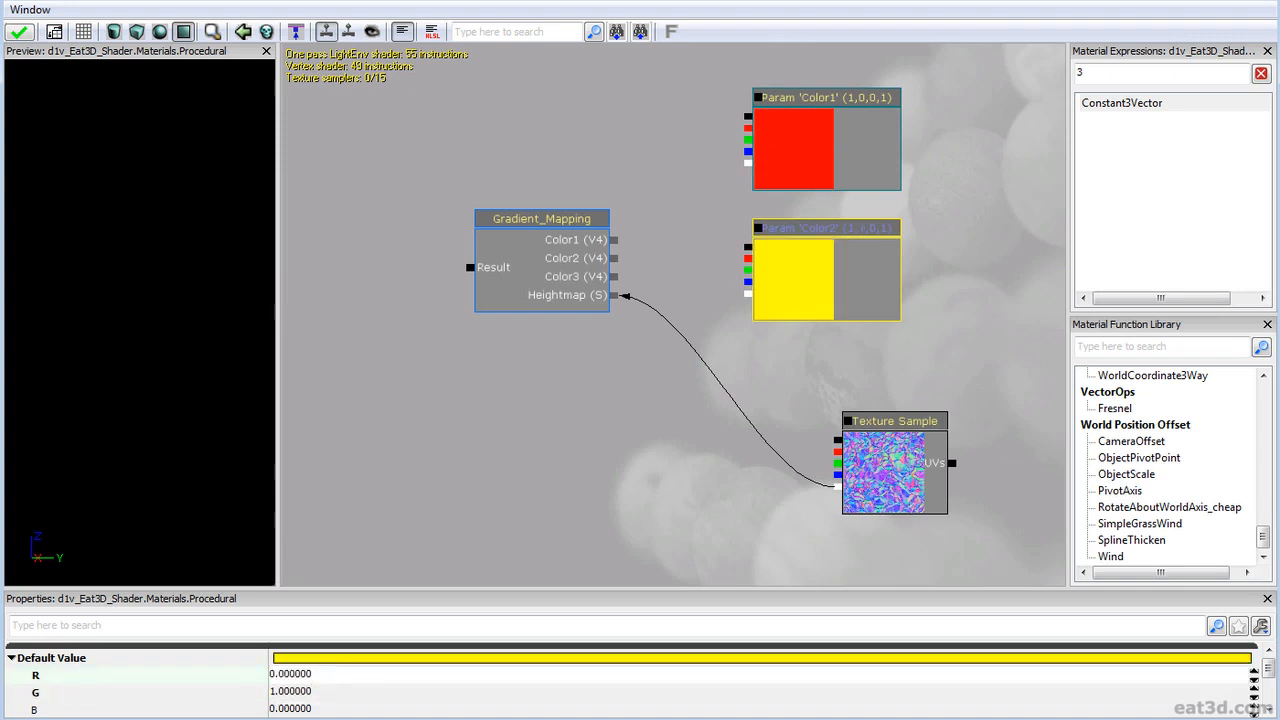
Set the default alpha of the Color1 parameter to 0.
ctrl+alt+drag(720, 338, 818, 178)
ctrl+drag(819, 222, 827, 260)
click(805, 225)
click(790, 172)
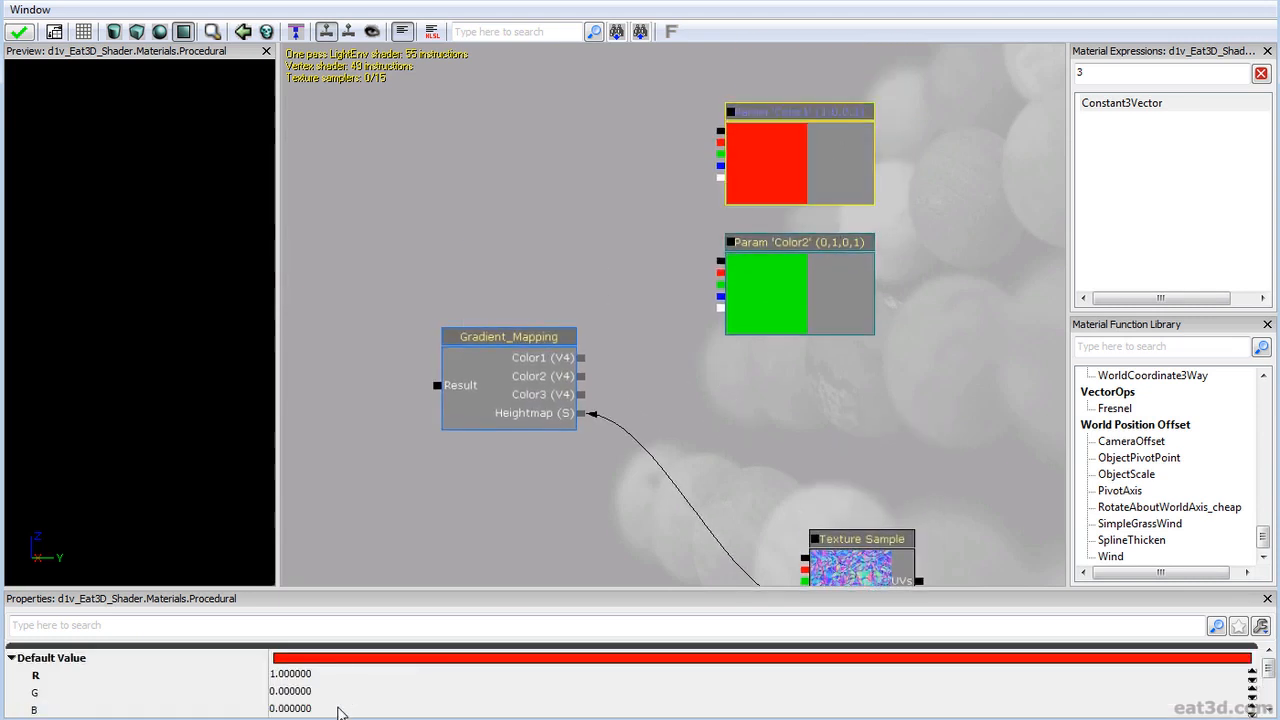
click(337, 707)
click(337, 708)
text(0)
key(Return)
Set the default alpha of the Color2 parameter to 0.33.
click(820, 306)
click(301, 708)
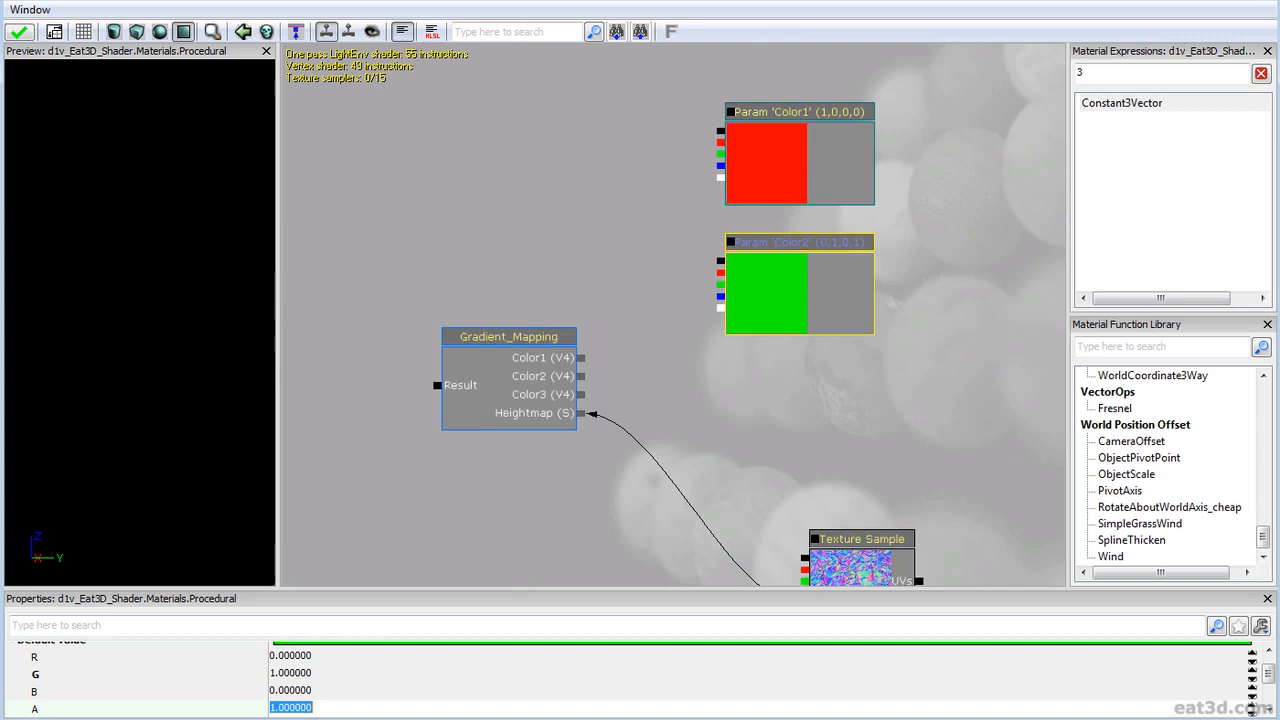
text(.33)
key(Return)
Duplicate the Color2 parameter and place the copy between it and the texture sample.
drag(745, 356, 732, 286)
click(720, 357)
click(728, 301)
key(ctrl+w)
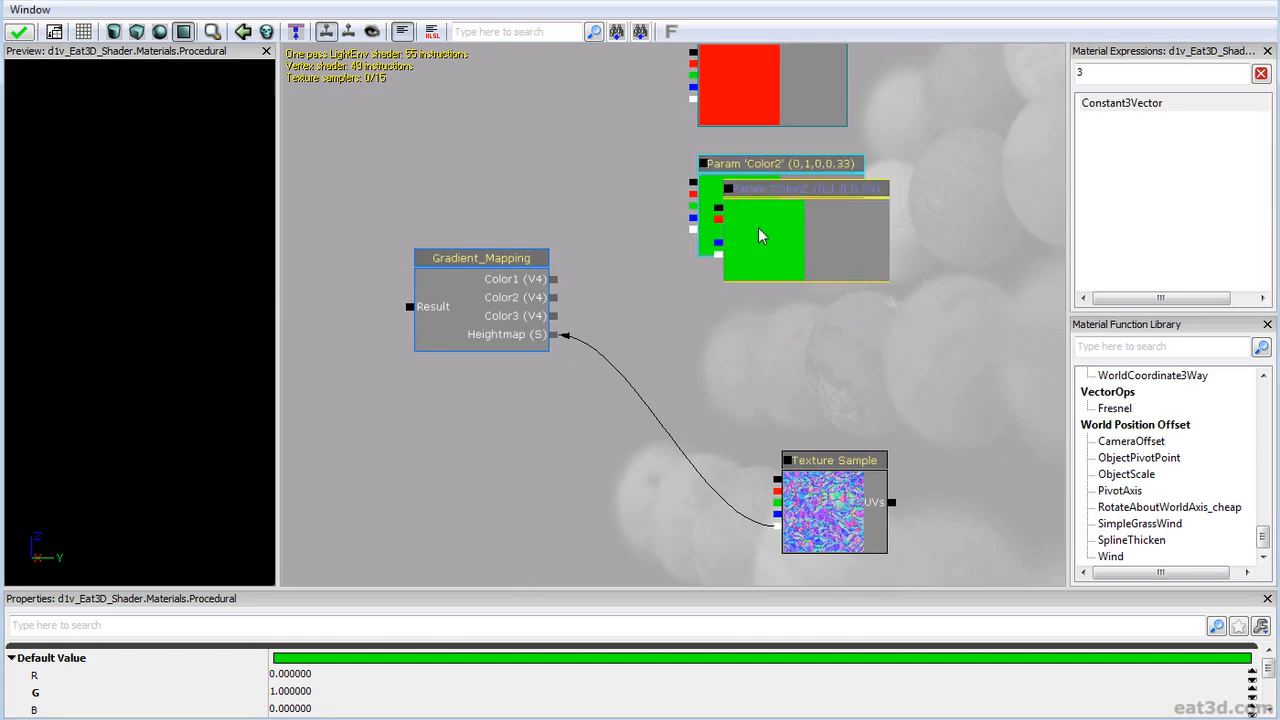
drag(759, 229, 728, 337)
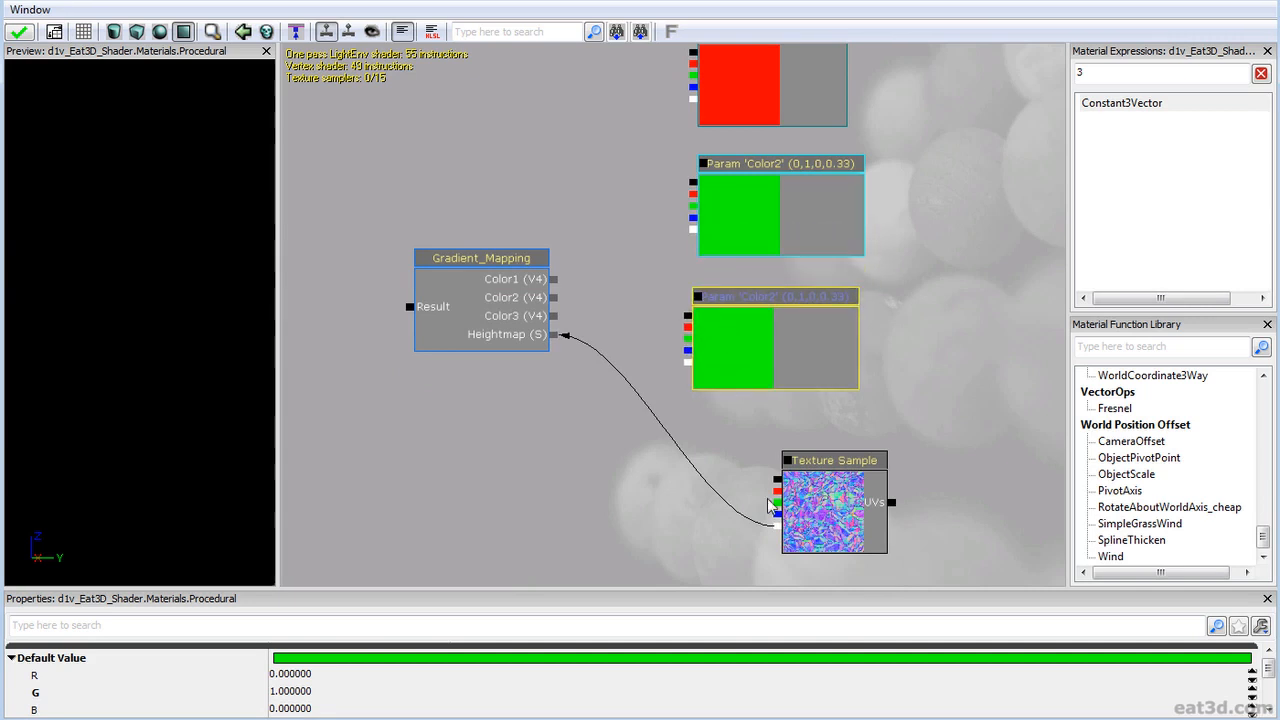
Make the duplicated parameter blue by setting G to 0 and B to 1.
click(327, 698)
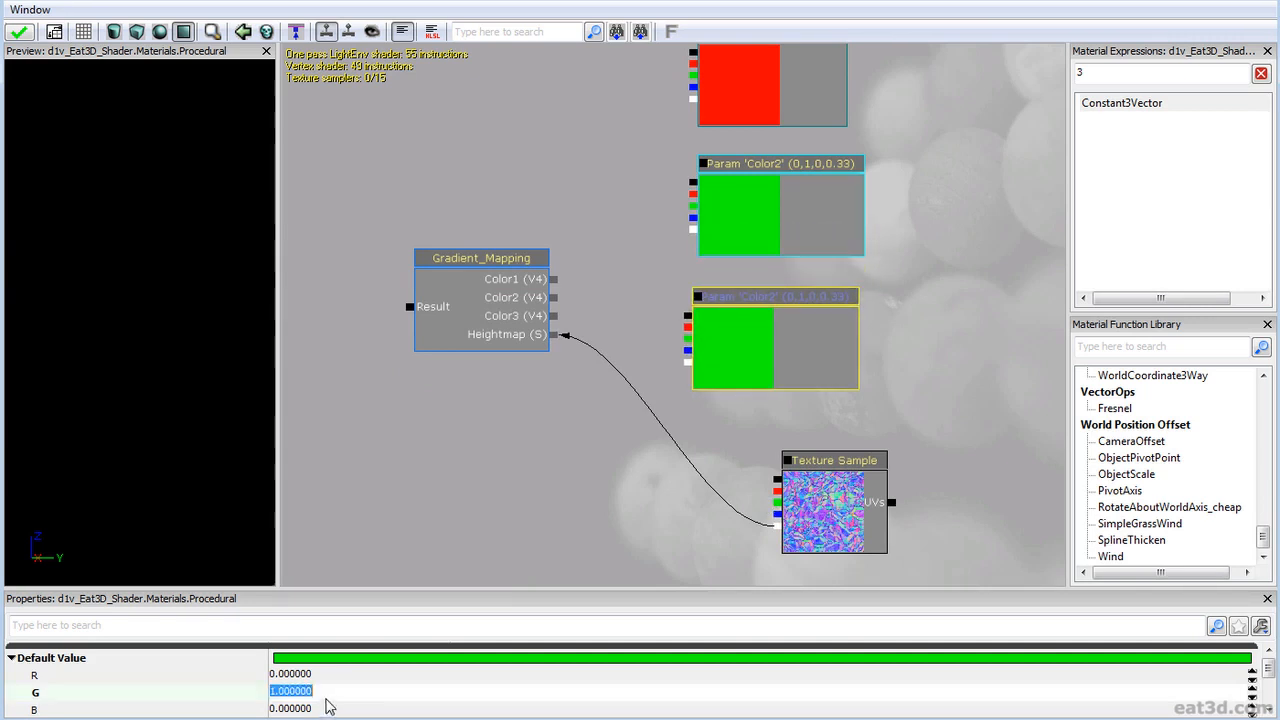
text(0)
key(Return)
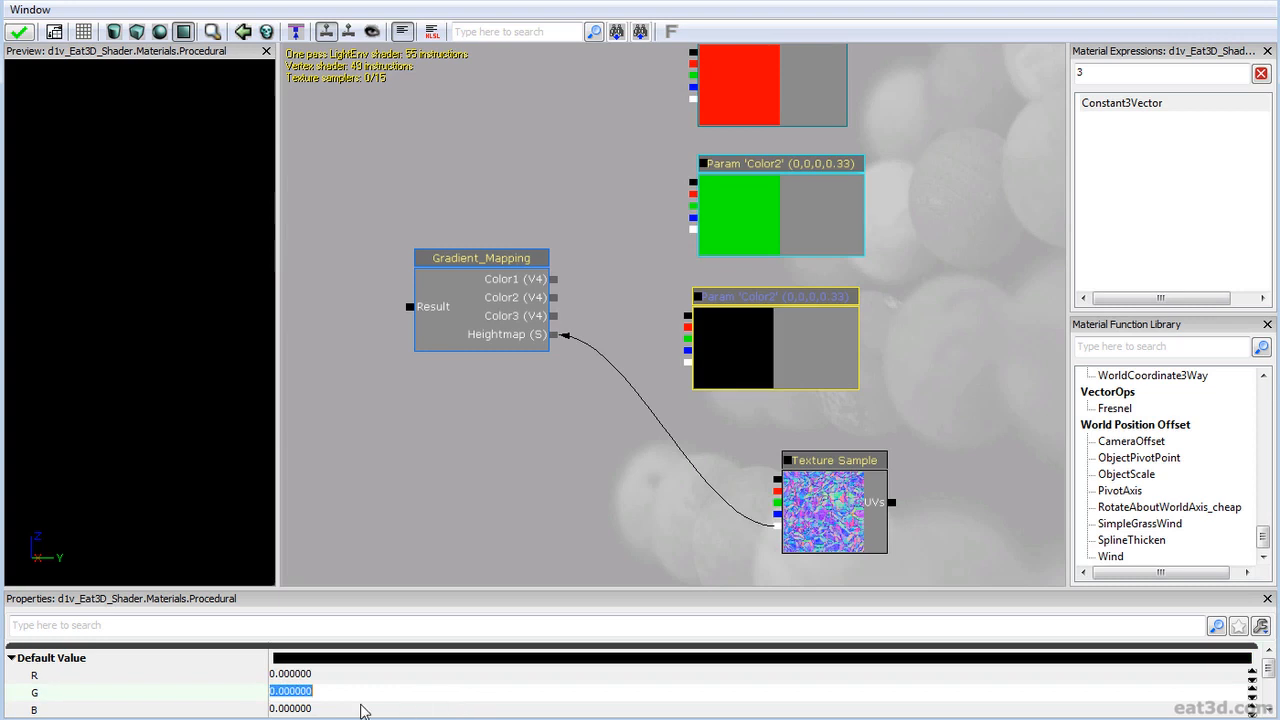
click(380, 708)
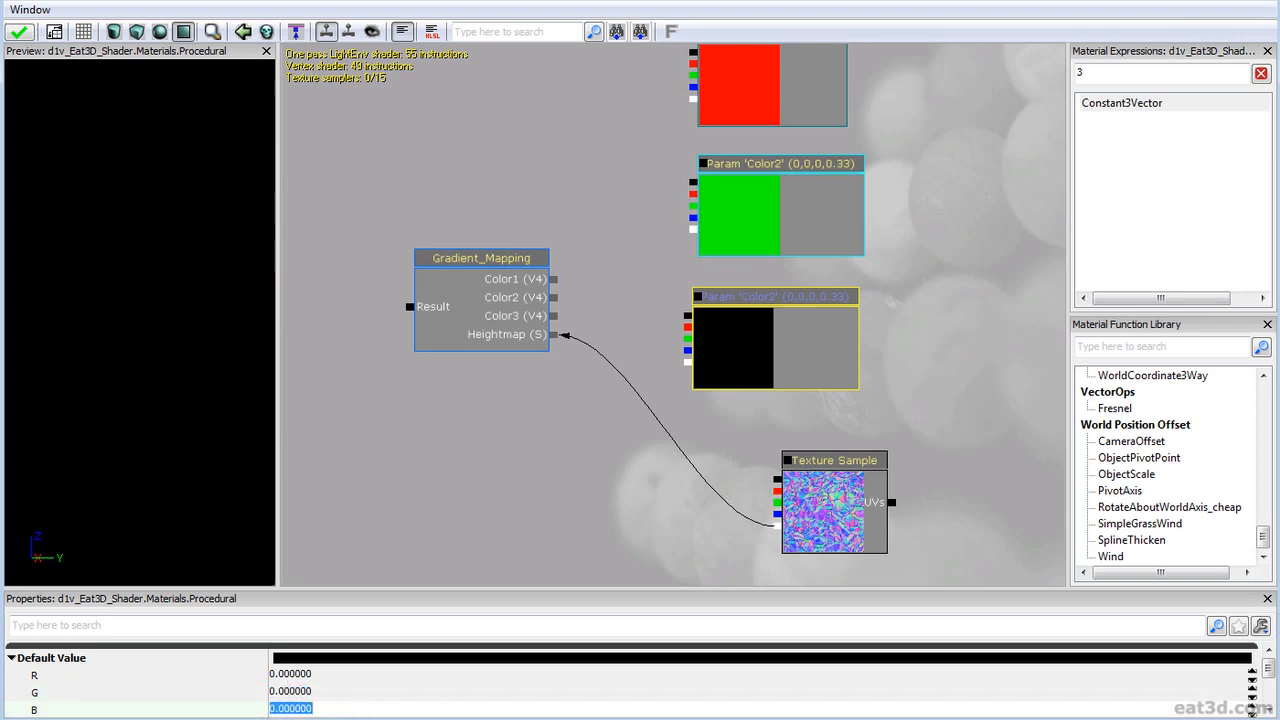
text(1)
key(Return)
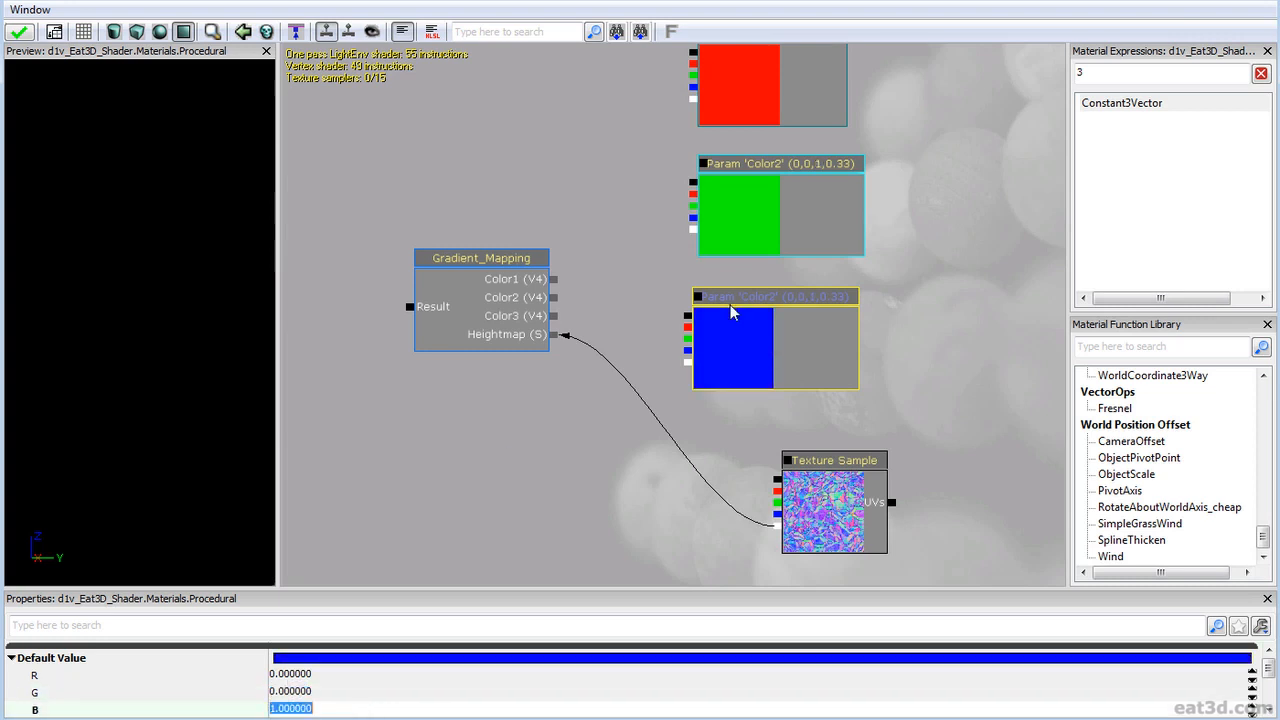
Rename the blue parameter as Color3.
click(1267, 709)
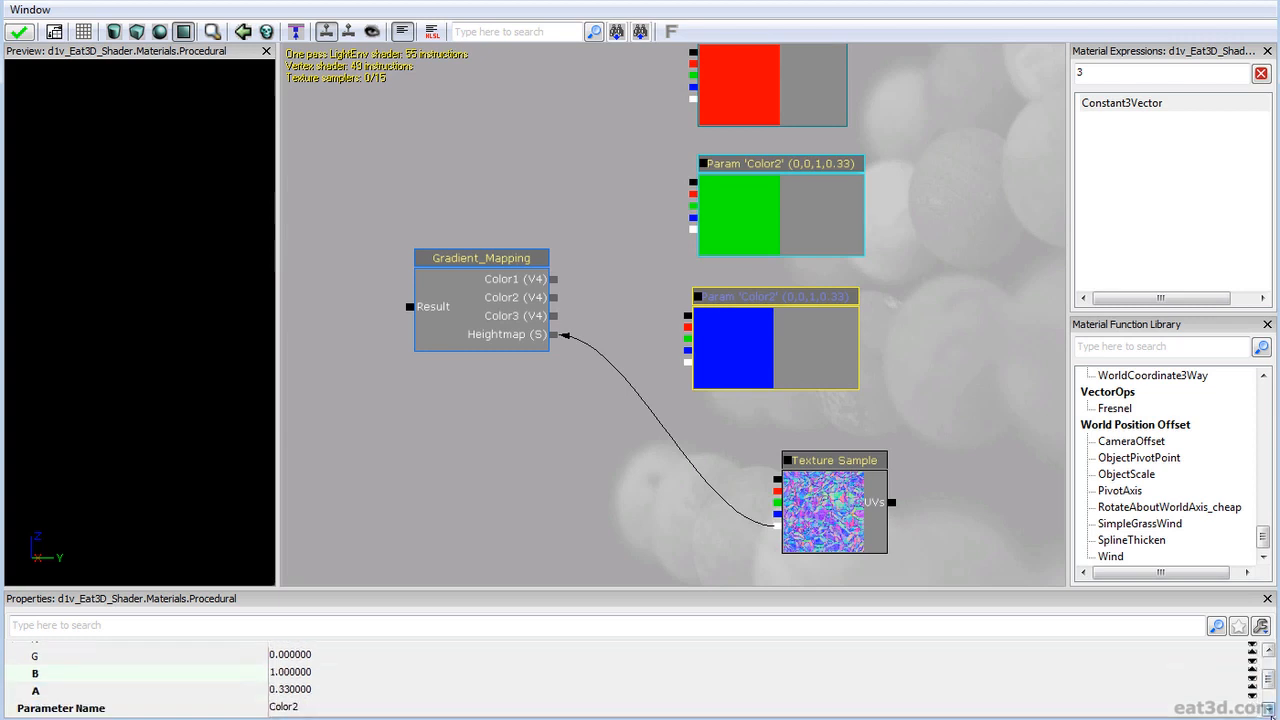
click(340, 708)
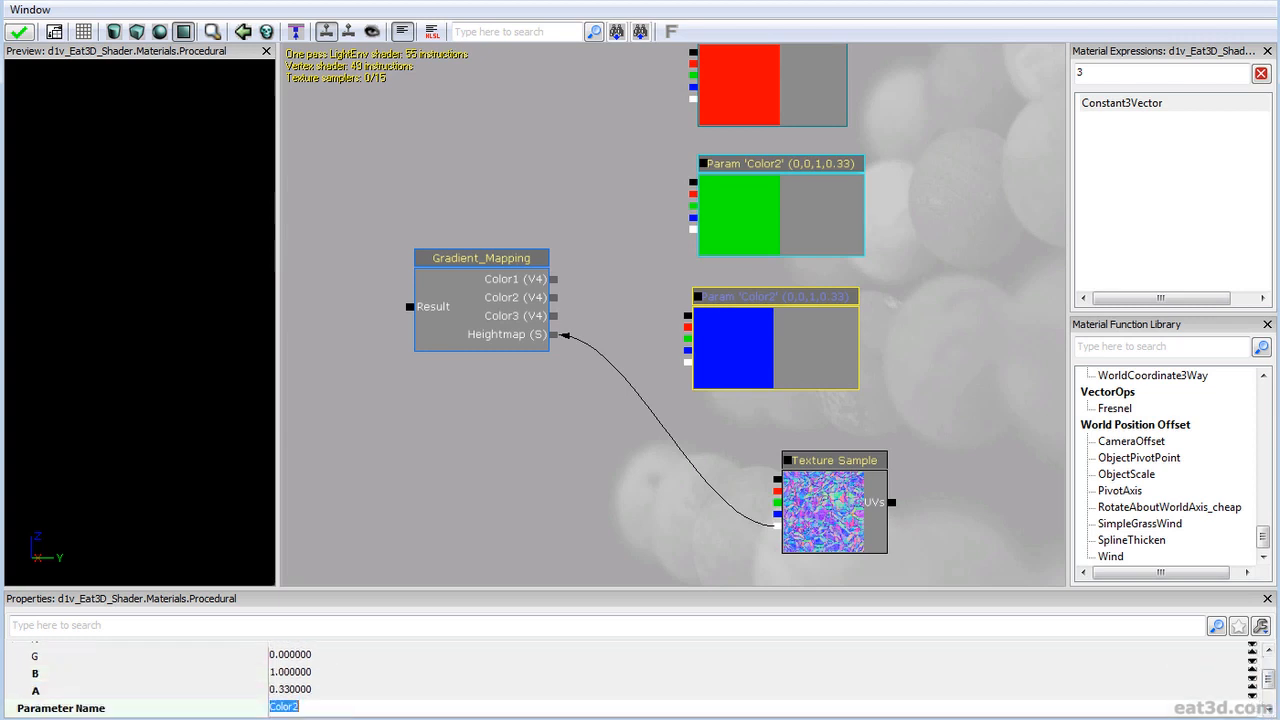
click(302, 707)
text(3)
key(Return)
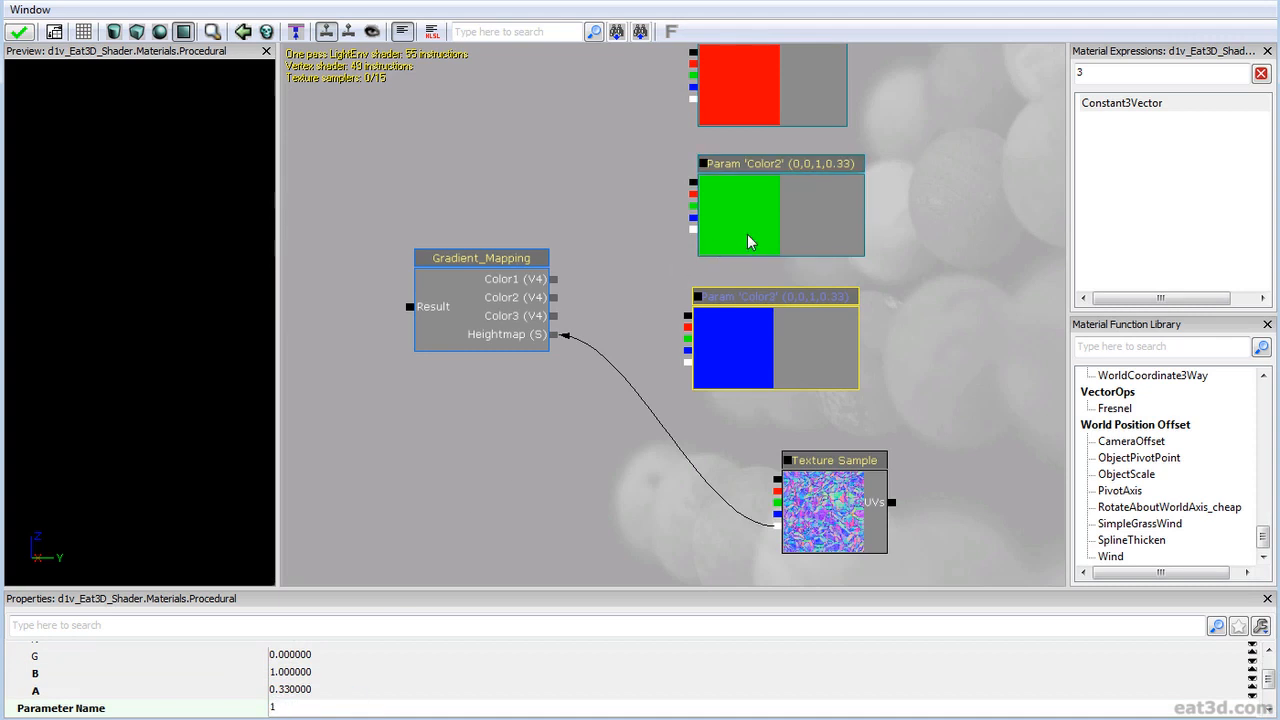
drag(700, 234, 633, 264)
click(663, 236)
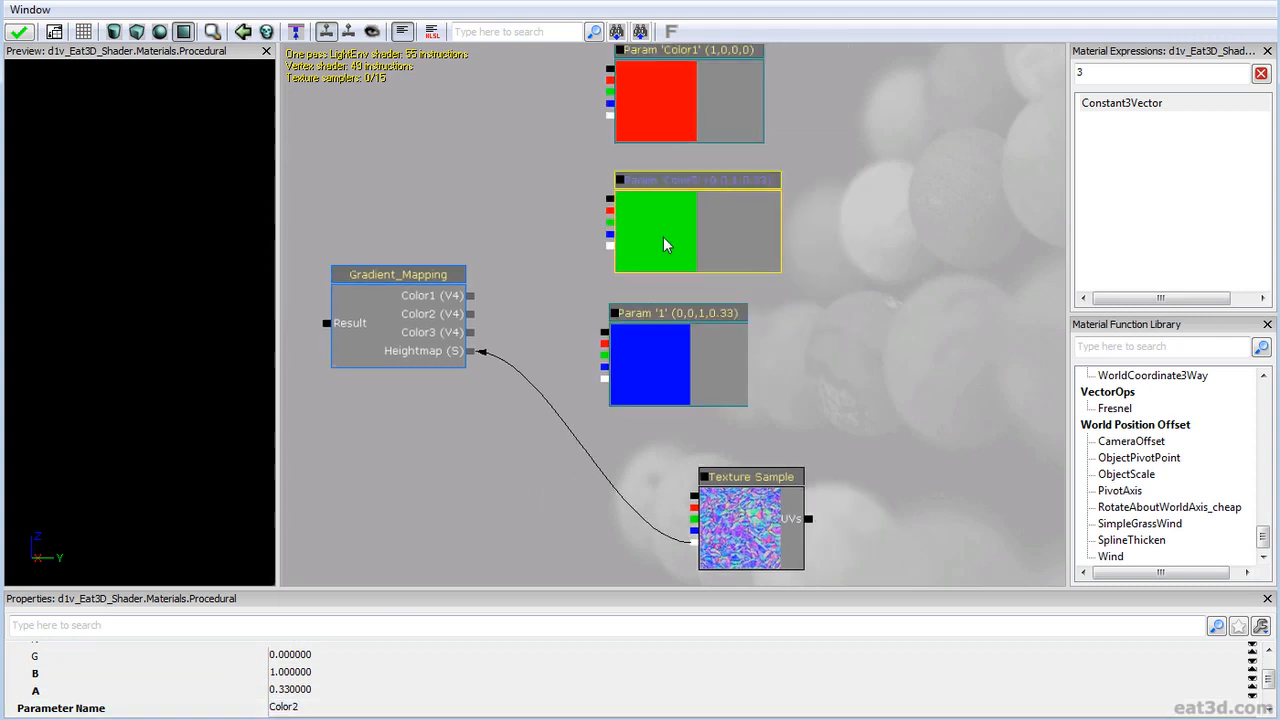
click(672, 342)
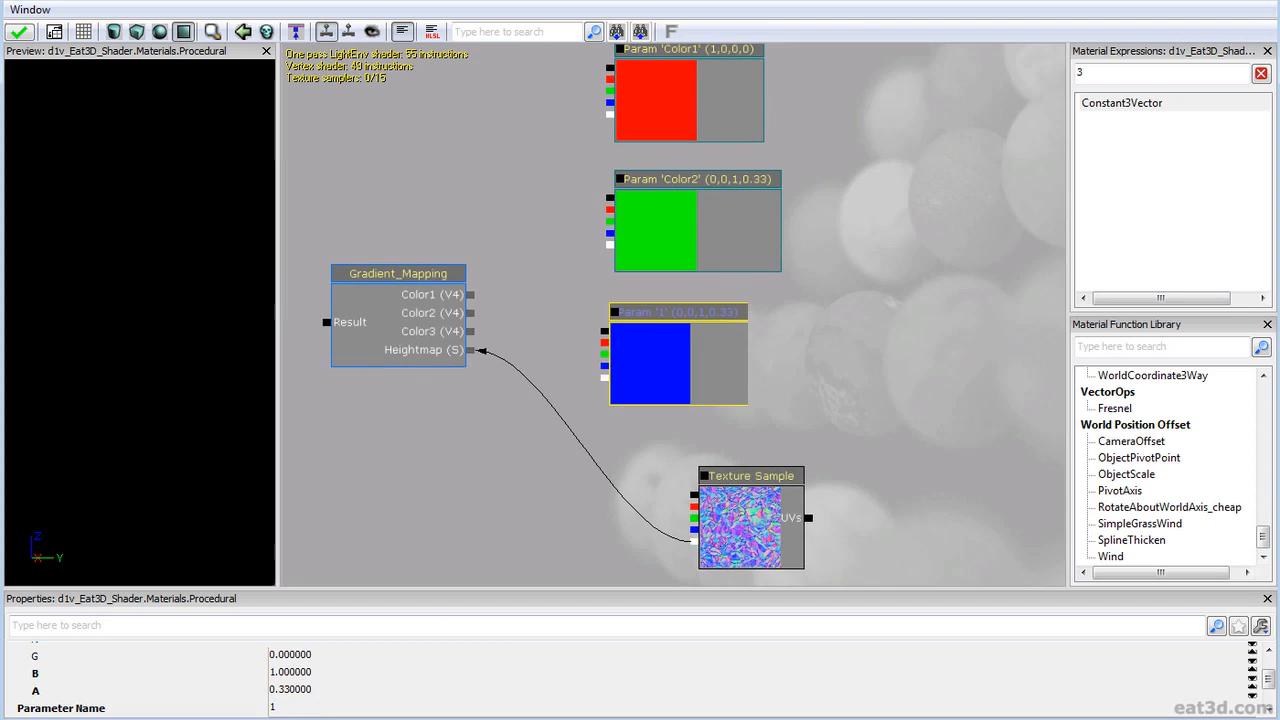
click(307, 708)
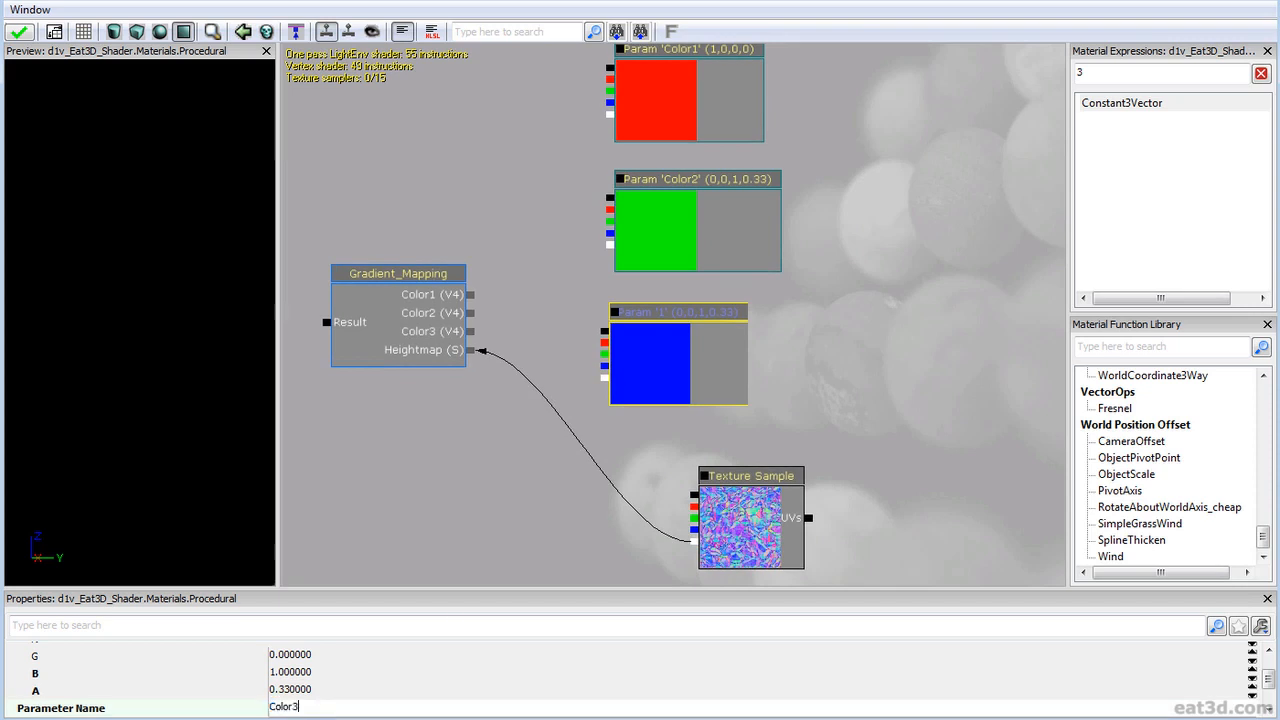
key(Return)
Set the default alpha of the Color3 parameter to 1.
drag(652, 368, 666, 368)
click(389, 691)
text(1)
key(Return)
Wire the Color1, Color2 and Color3 parameters into the matching color inputs of the Gradient_Mapping node.
drag(618, 332, 610, 198)
drag(470, 295, 610, 68)
drag(534, 457, 517, 462)
ctrl+drag(646, 354, 639, 352)
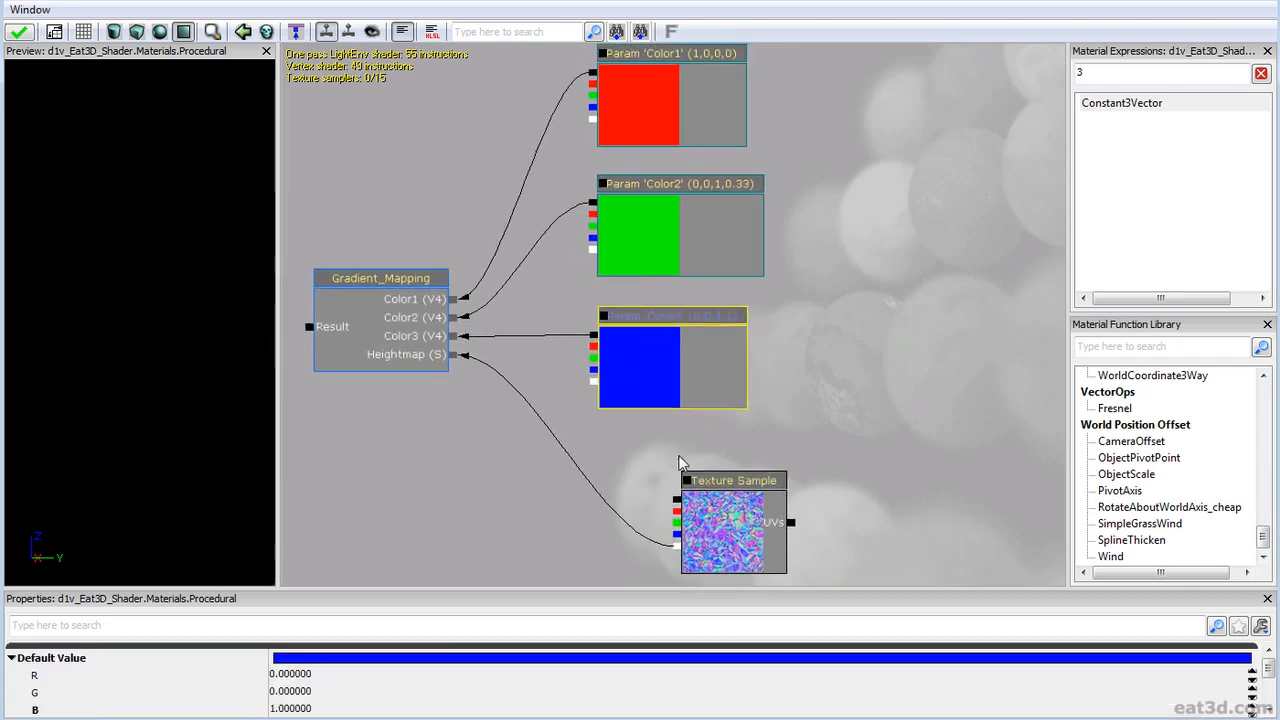
Reposition the texture sample and add a ComponentMask between it and the Gradient_Mapping node's Heightmap input.
drag(723, 523, 706, 462)
ctrl+drag(702, 477, 712, 473)
drag(1100, 75, 919, 66)
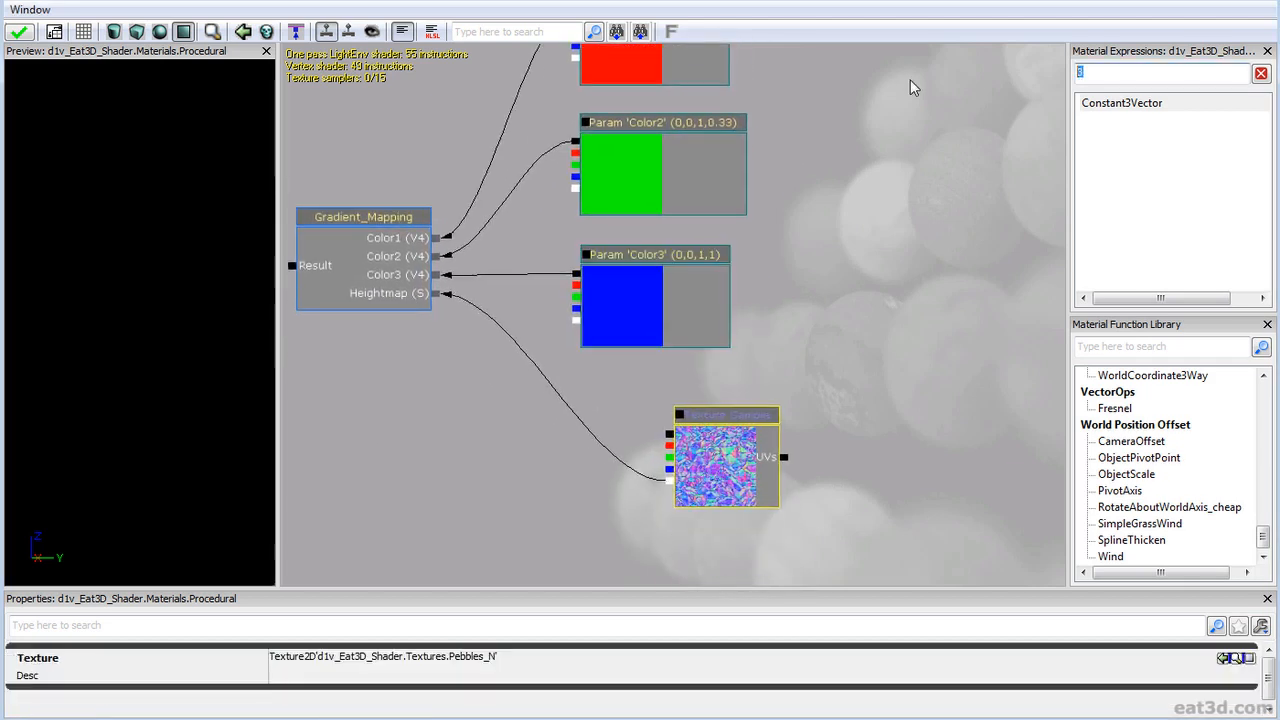
text(compo)
drag(1098, 106, 562, 375)
scroll(668, 376, up, 1)
drag(543, 433, 722, 404)
Set the component mask to pass only the A channel, and route the texture's alpha through it to Heightmap.
click(274, 710)
click(275, 675)
click(275, 661)
drag(776, 369, 804, 430)
drag(661, 367, 552, 224)
Wire the Gradient_Mapping Result into the material's Diffuse and check the preview.
drag(388, 210, 533, 99)
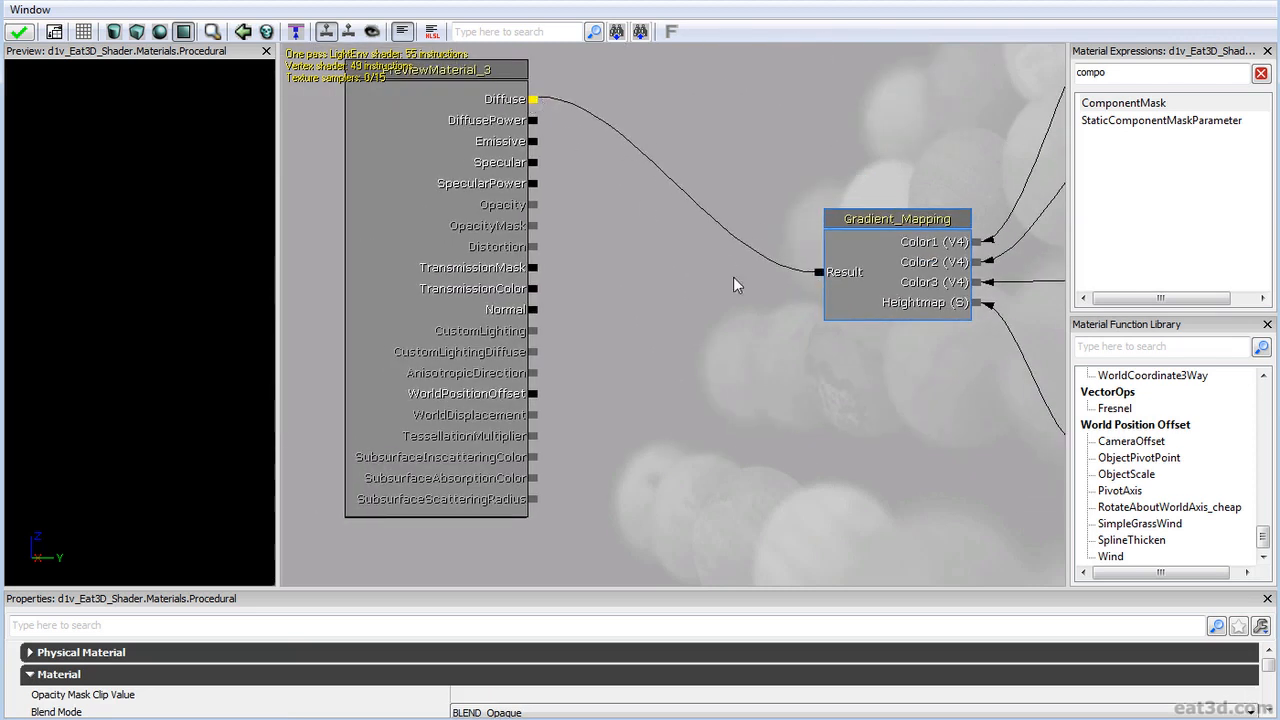
drag(92, 290, 114, 306)
right_drag(114, 306, 134, 196)
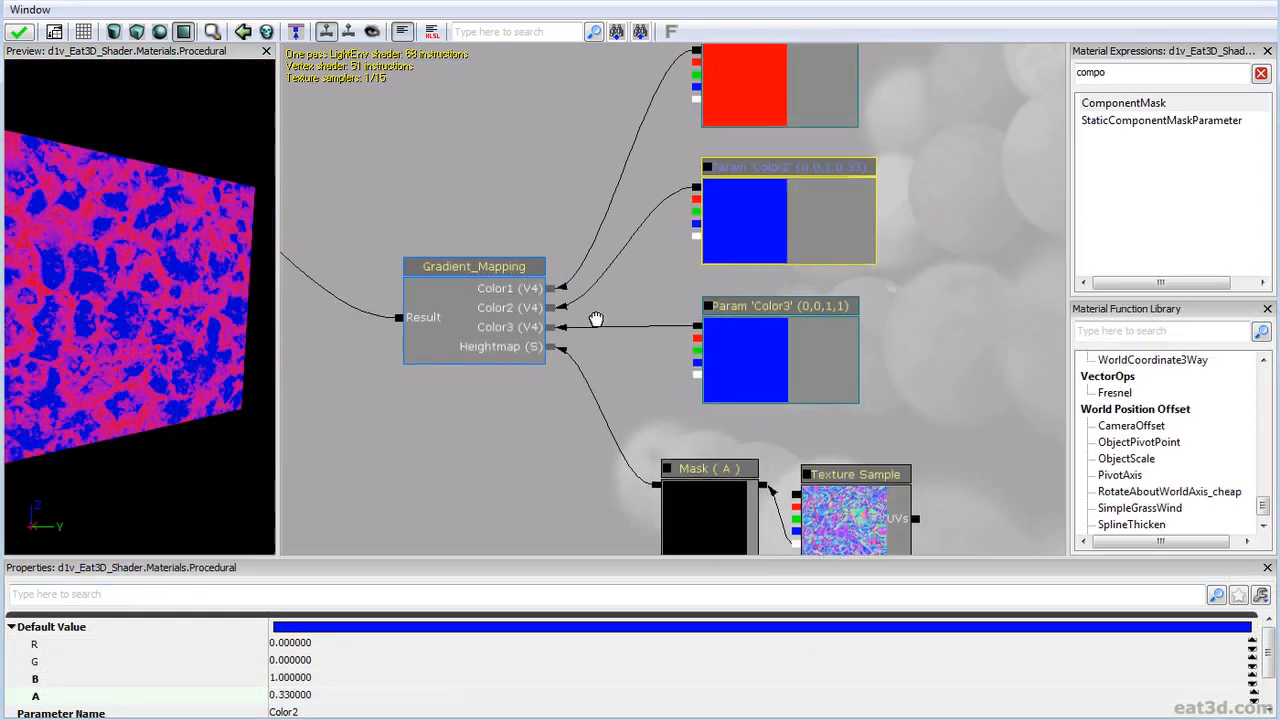
Turn the Color2 parameter back to green by setting B to 0 and G to 1.
drag(595, 319, 586, 340)
click(300, 677)
text(0)
key(Return)
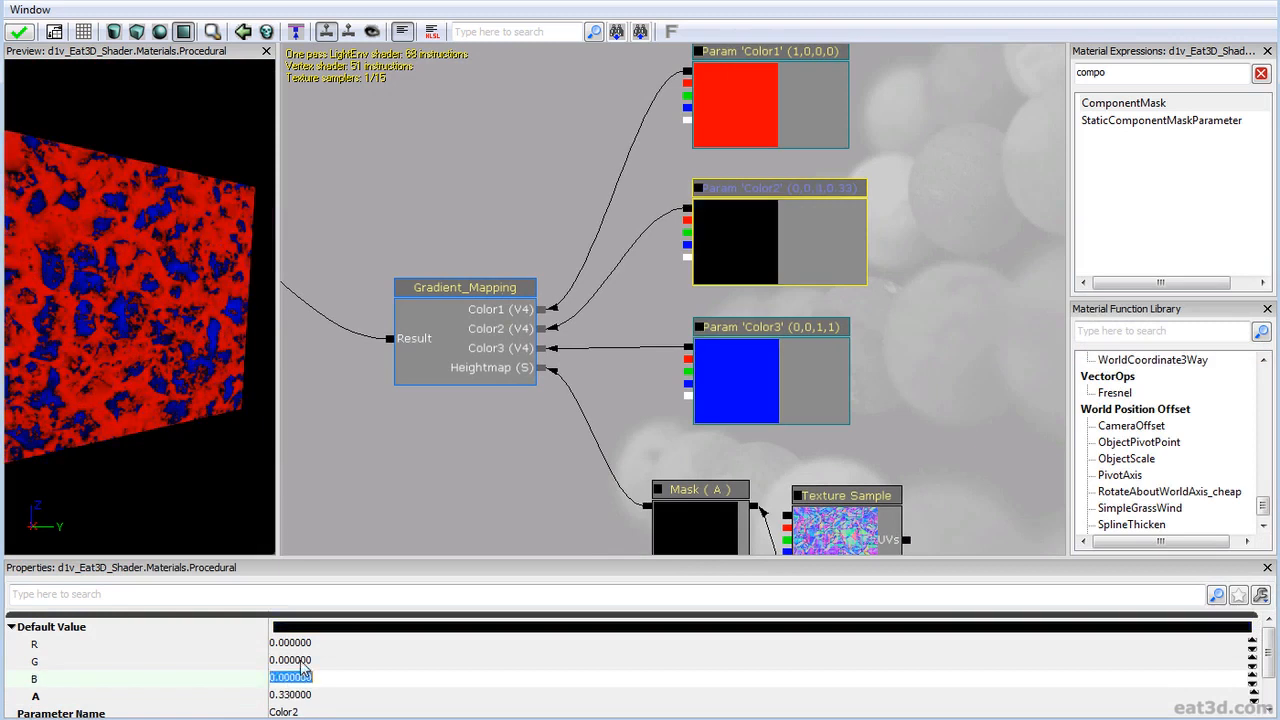
click(302, 662)
text(1)
key(Return)
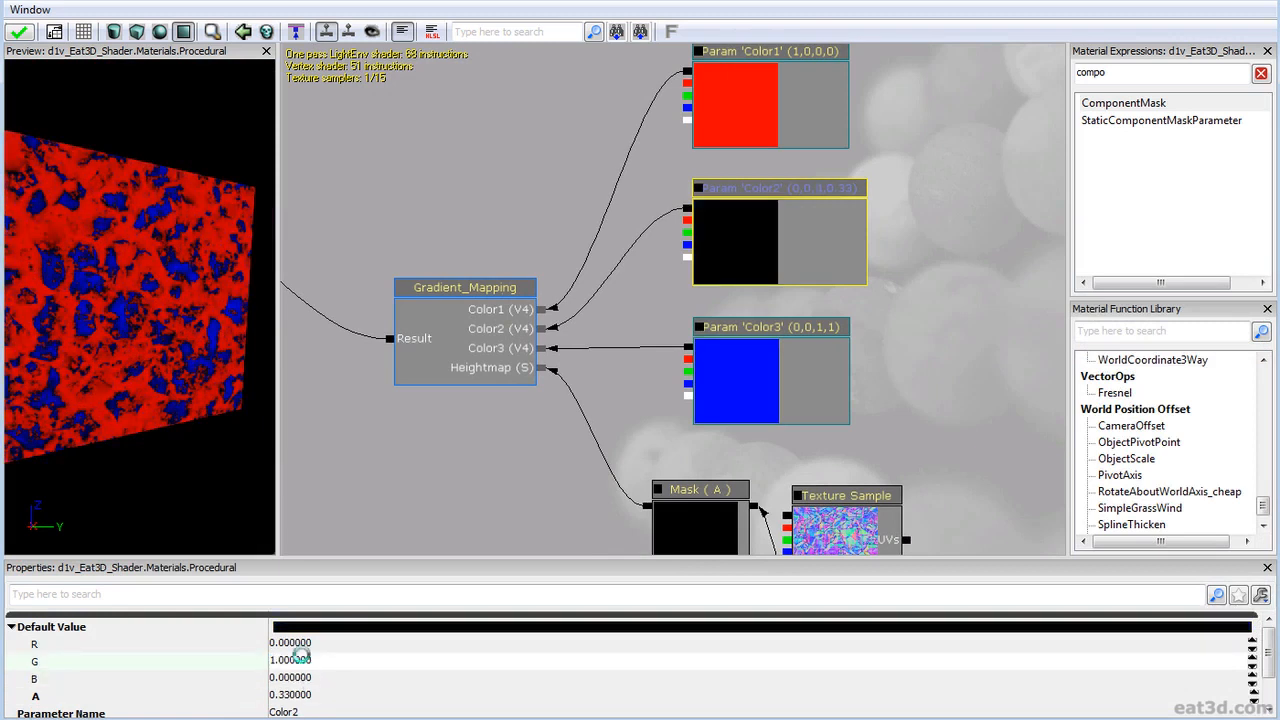
Examine how the three gradient colors blend across the preview plane.
right_drag(163, 466, 163, 420)
drag(163, 420, 95, 410)
right_drag(95, 410, 95, 360)
drag(95, 360, 135, 362)
right_drag(135, 362, 135, 450)
drag(135, 450, 142, 450)
right_drag(142, 450, 142, 405)
drag(142, 405, 139, 398)
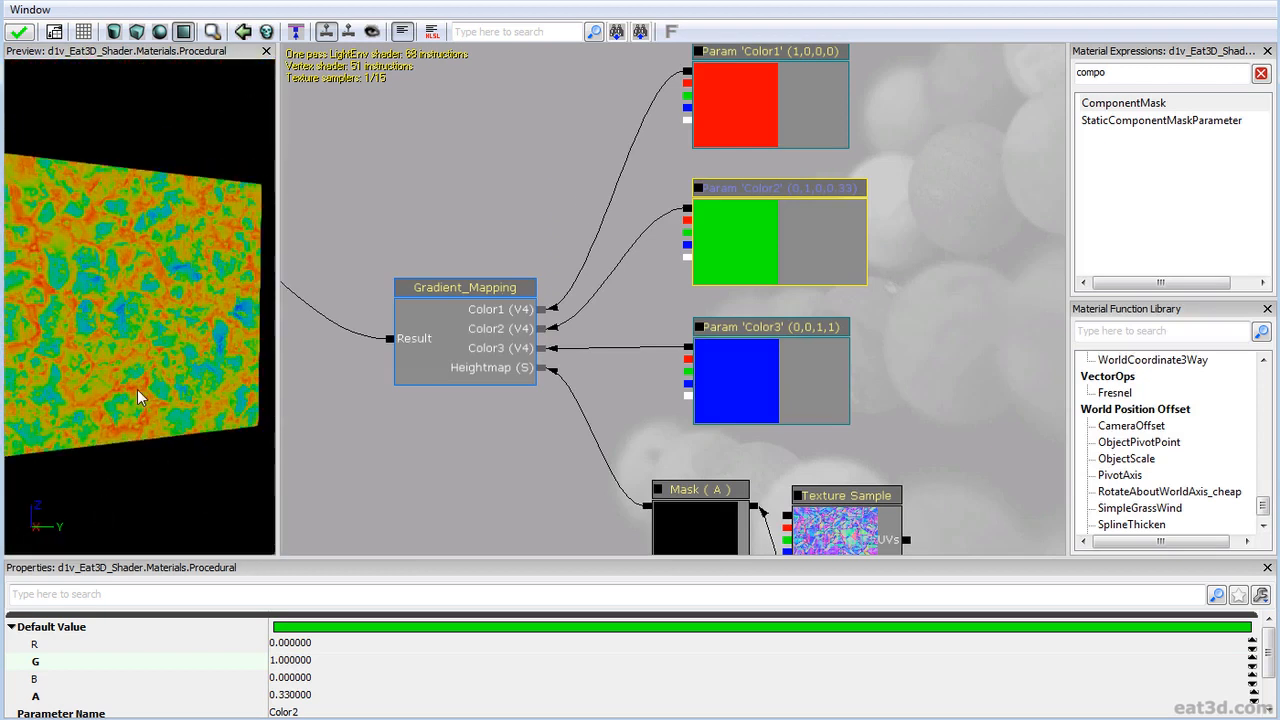
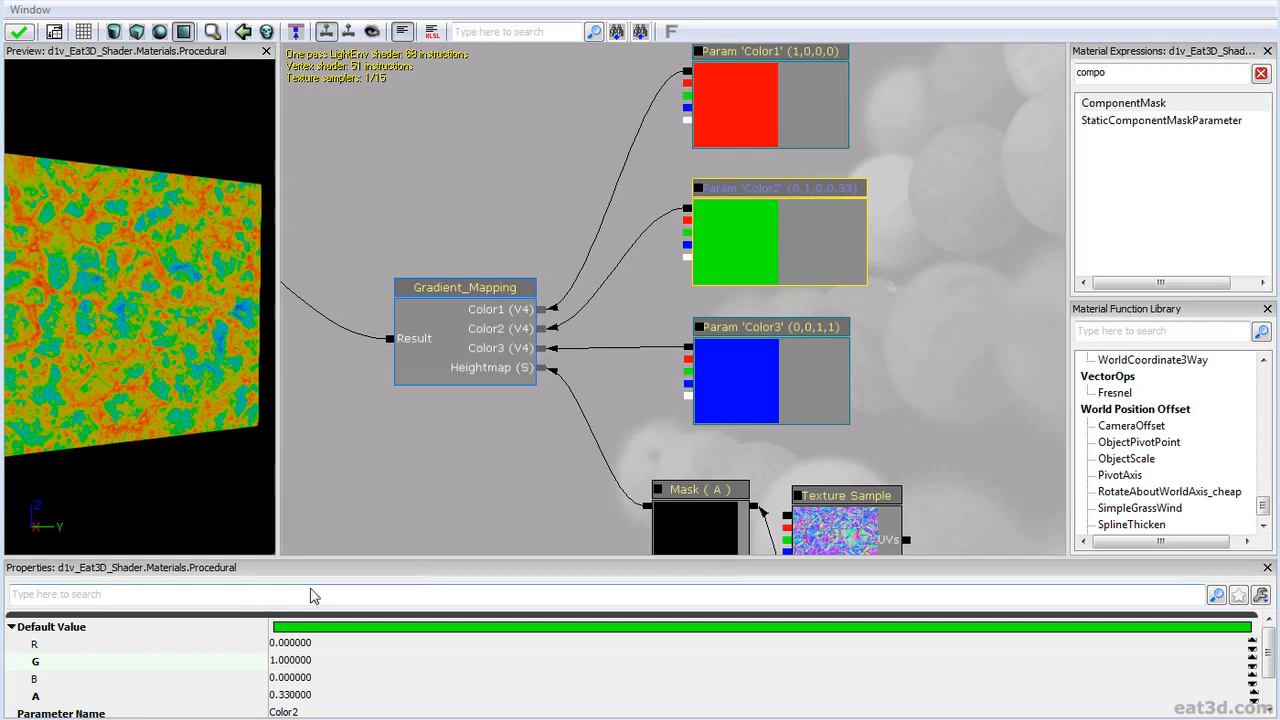
Change Color1 to a dark green with hue 100.20, saturation 0.92 and value 0.06.
drag(868, 238, 859, 268)
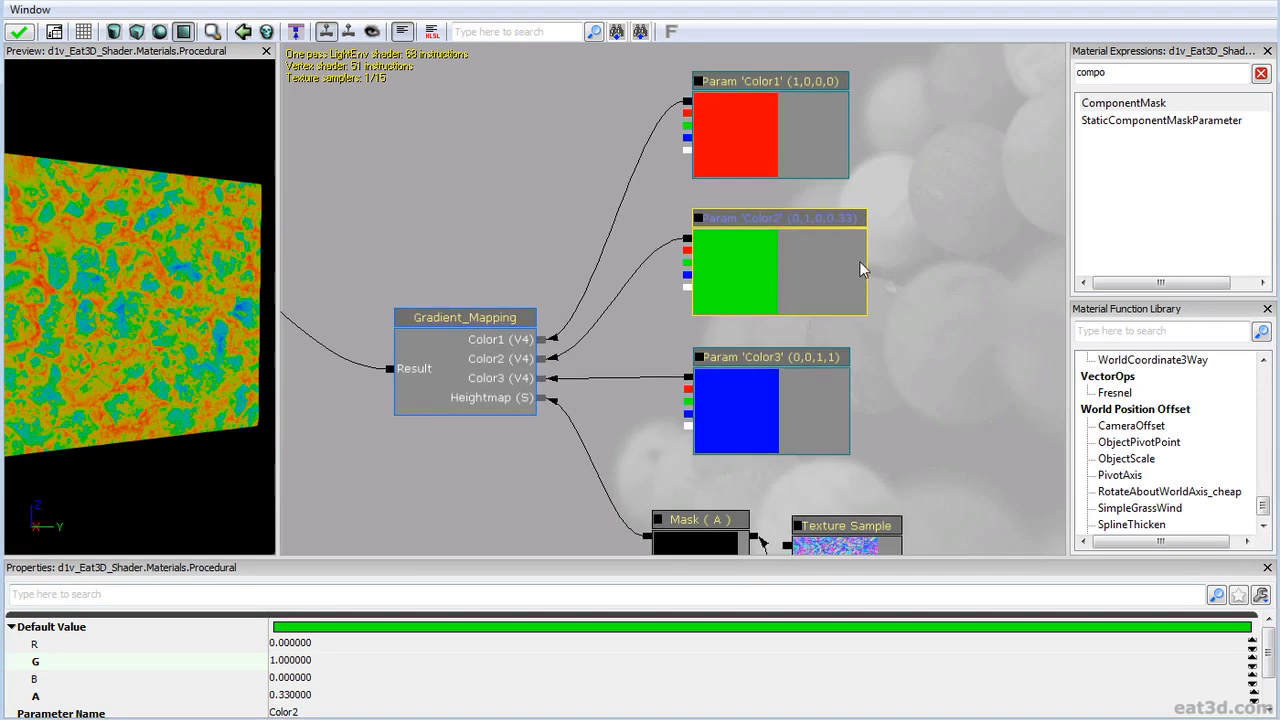
click(741, 121)
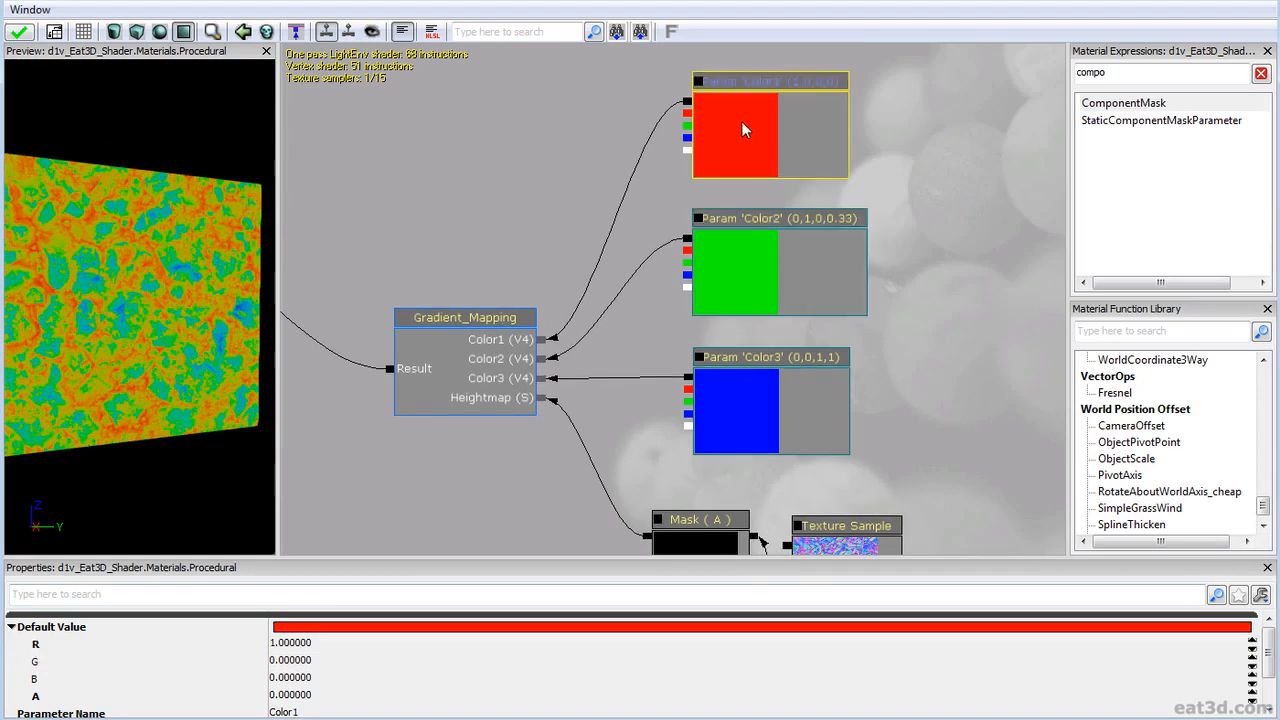
click(513, 634)
click(815, 443)
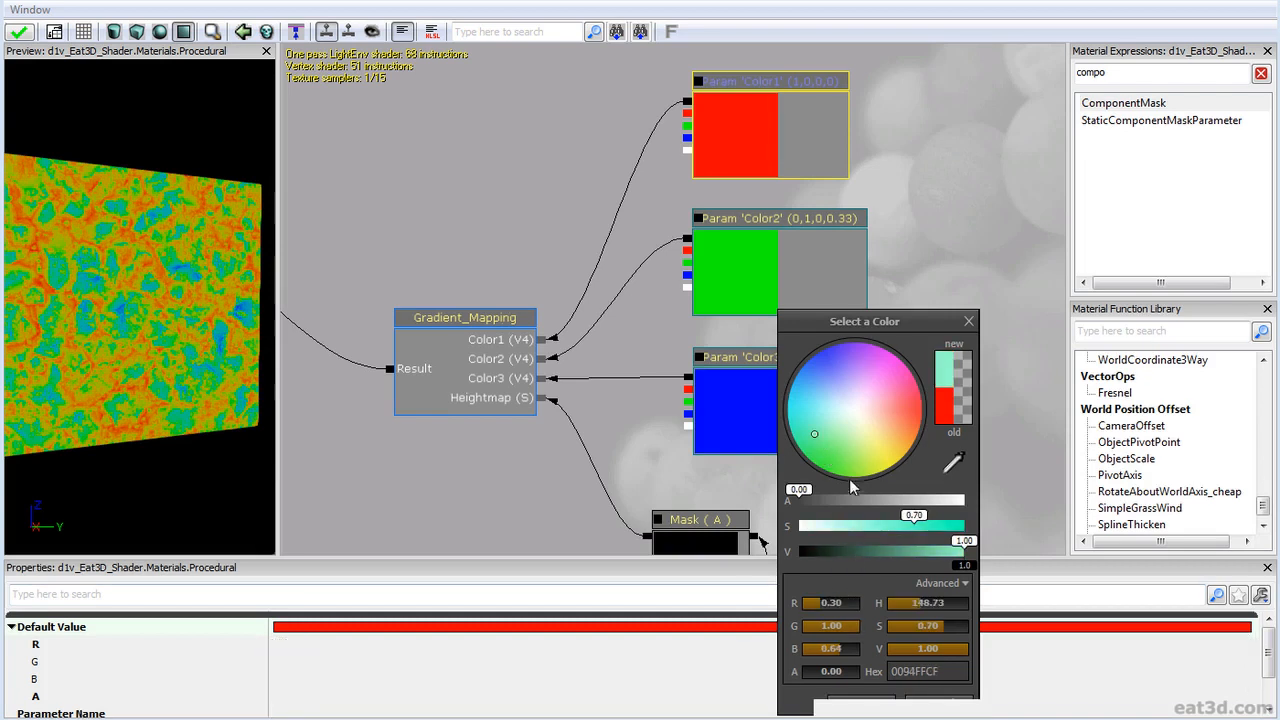
click(845, 460)
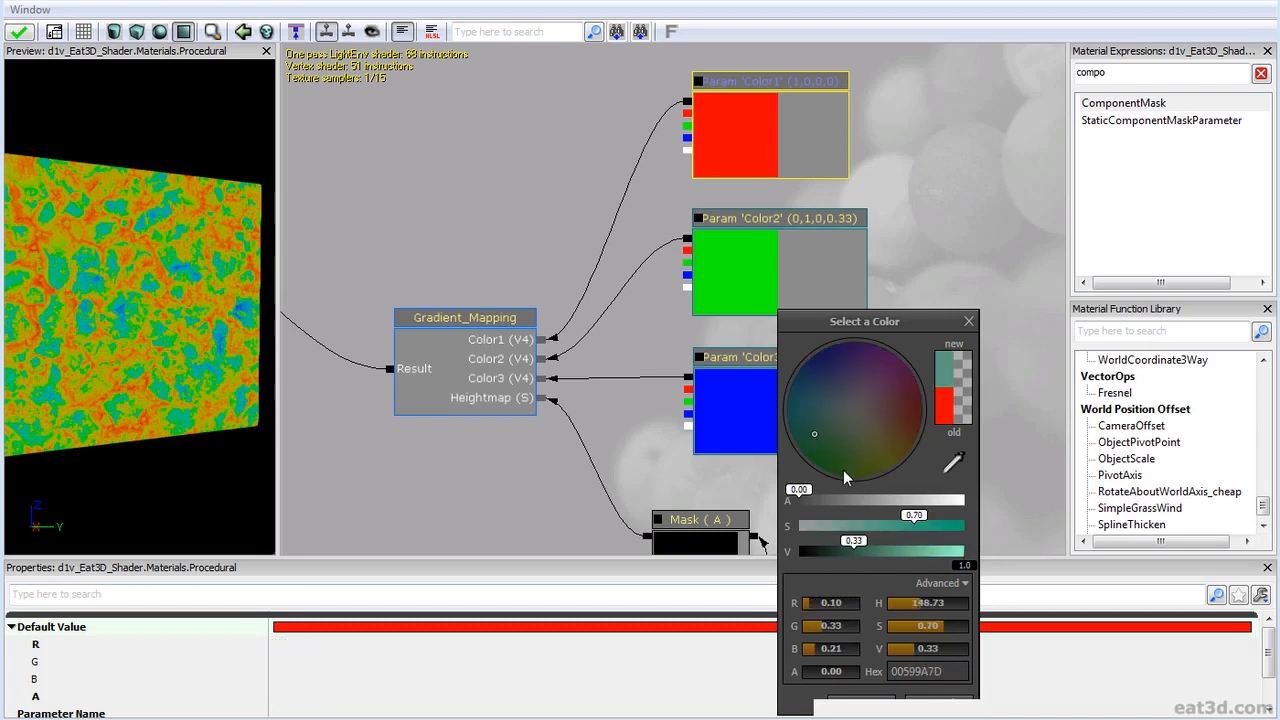
click(843, 470)
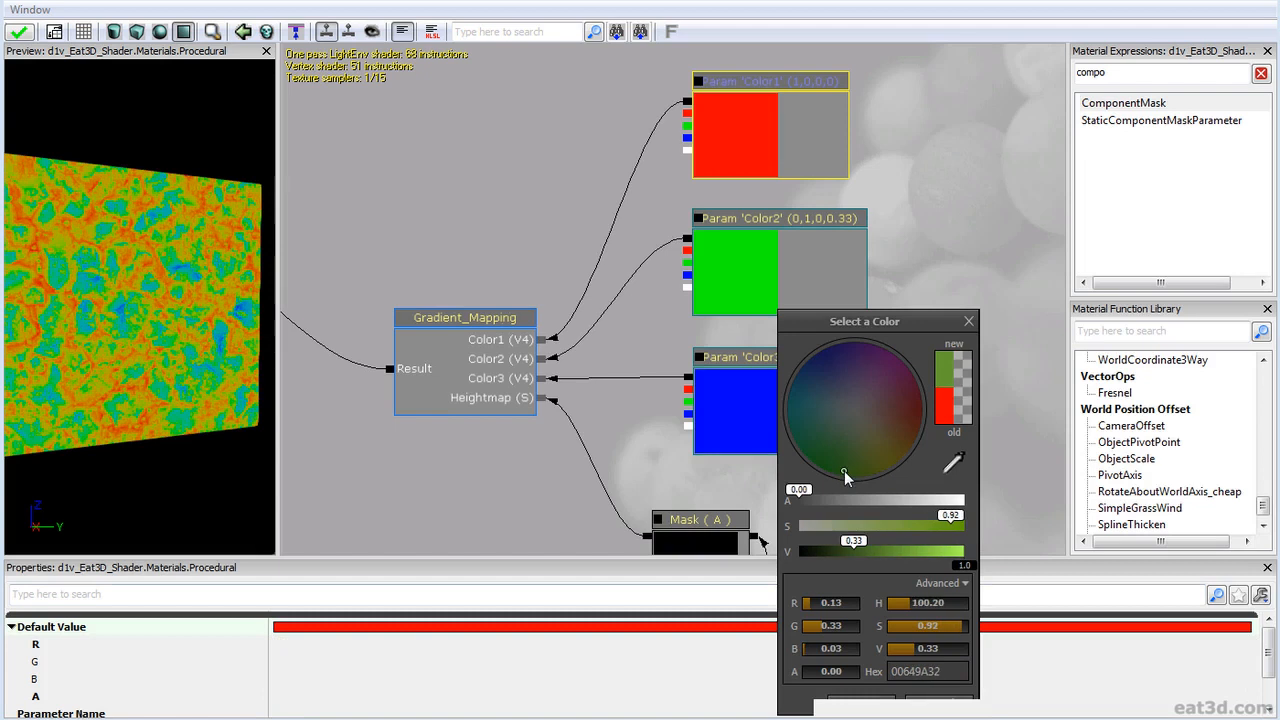
click(809, 551)
click(806, 551)
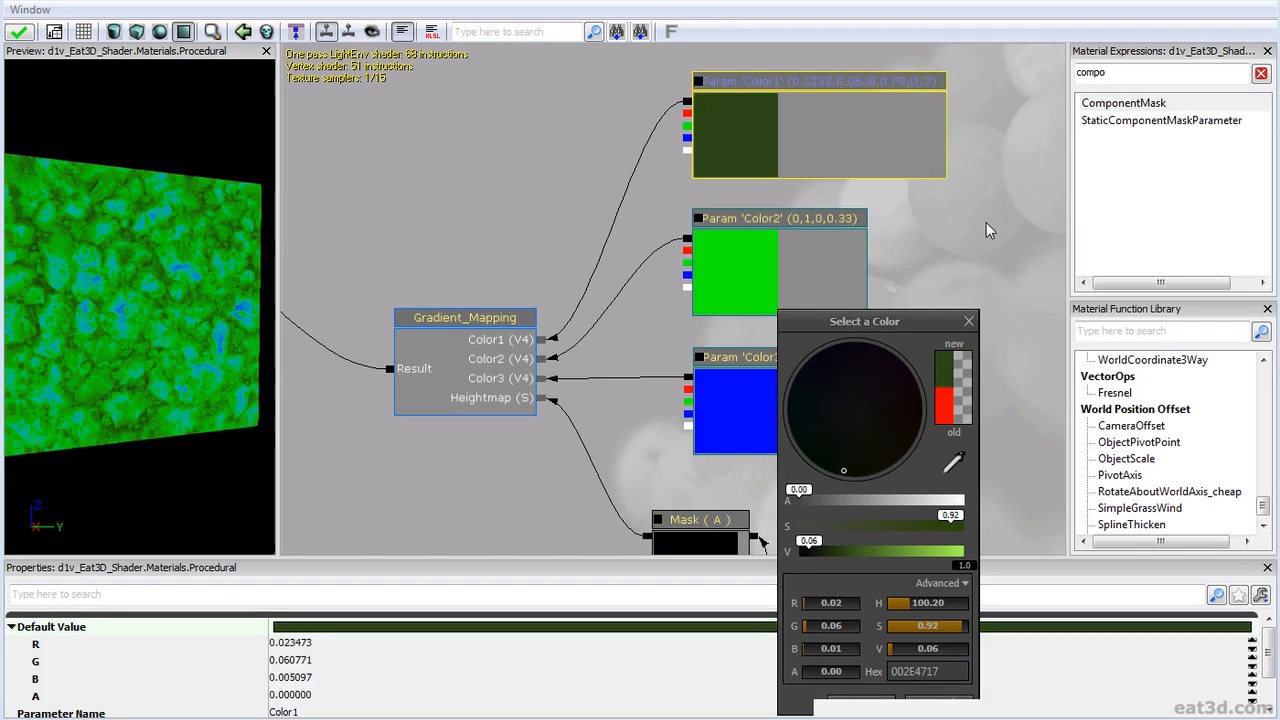
click(847, 706)
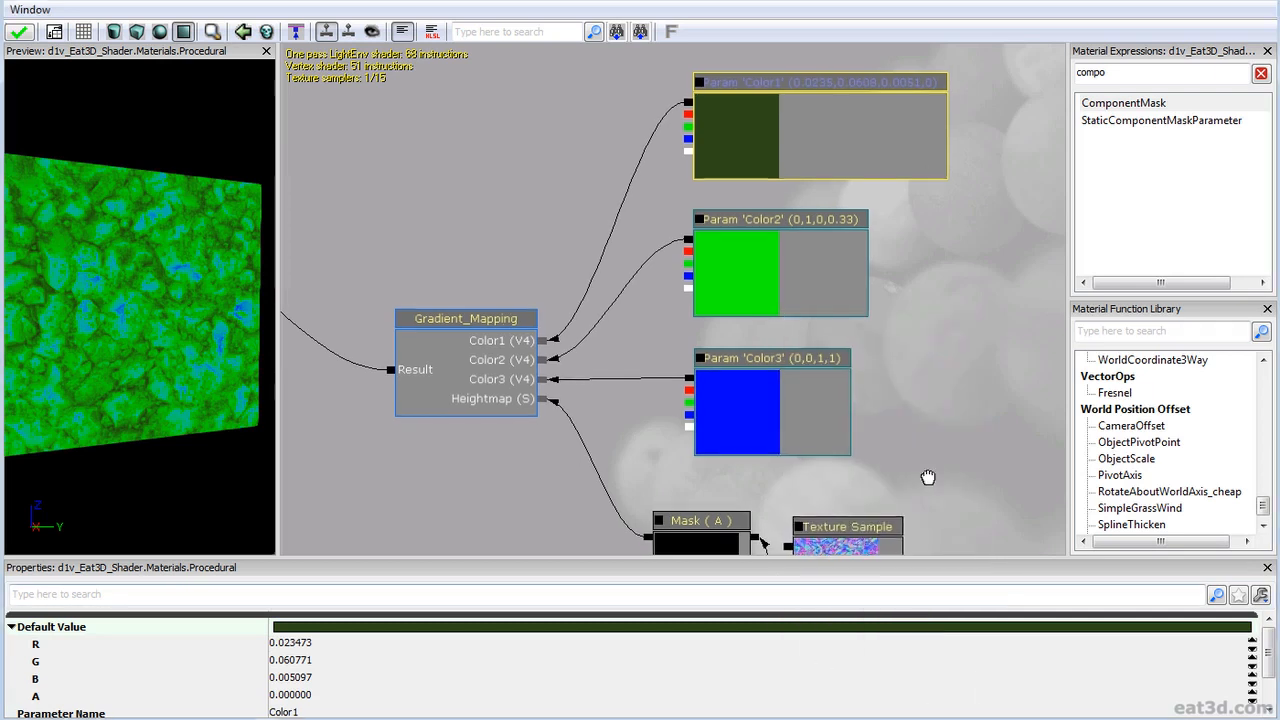
Change Color2 to a muted grey-teal with hue 170.46, saturation 0.25 and value 0.24.
click(921, 466)
drag(889, 414, 858, 398)
click(741, 279)
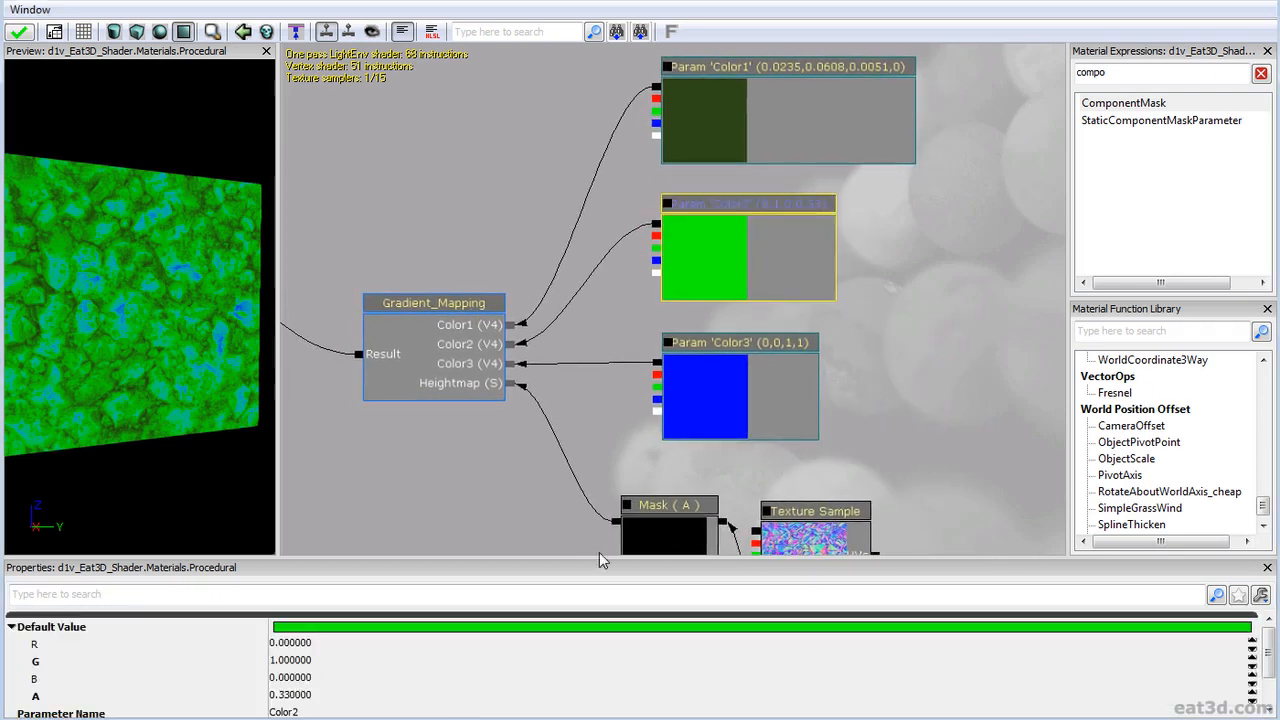
click(490, 630)
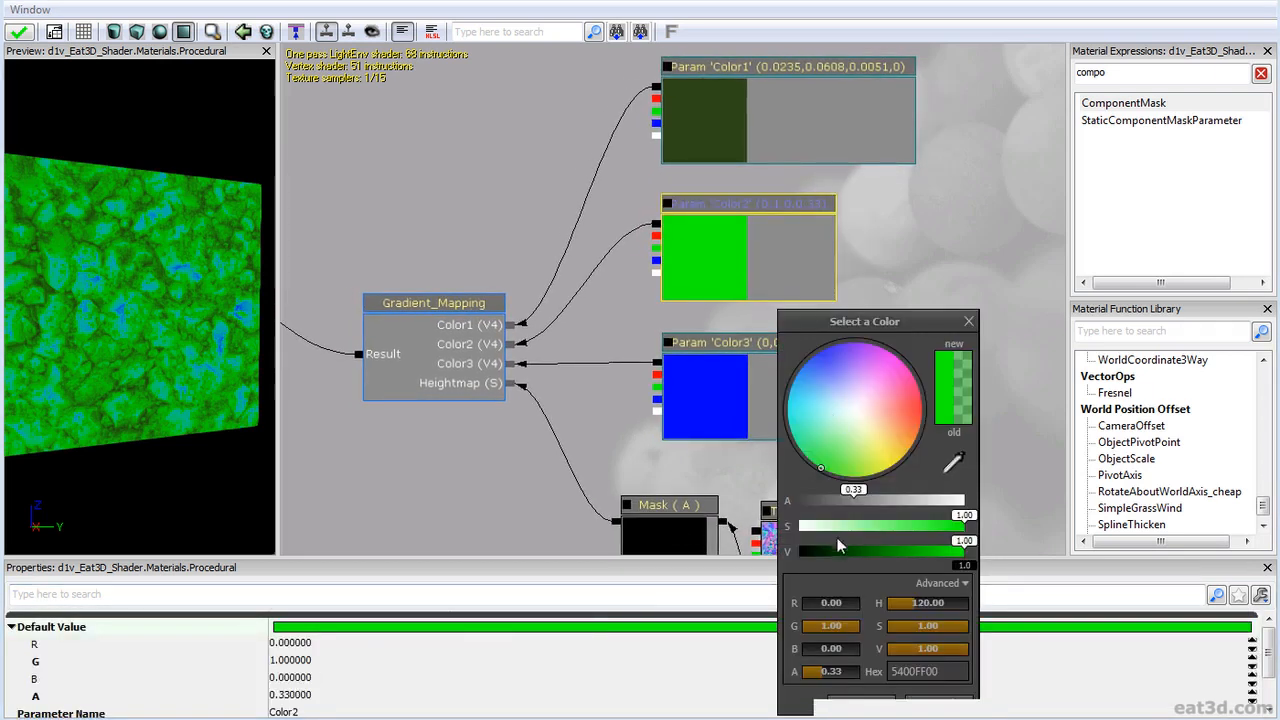
click(818, 416)
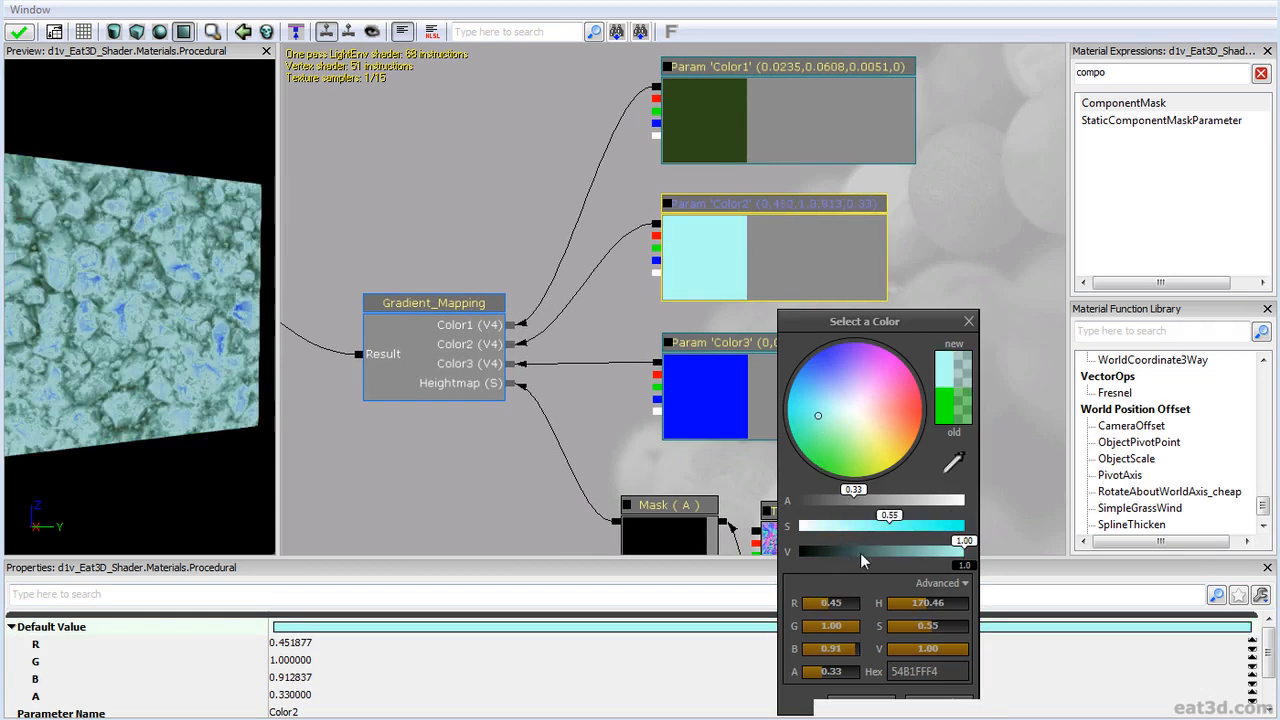
click(848, 552)
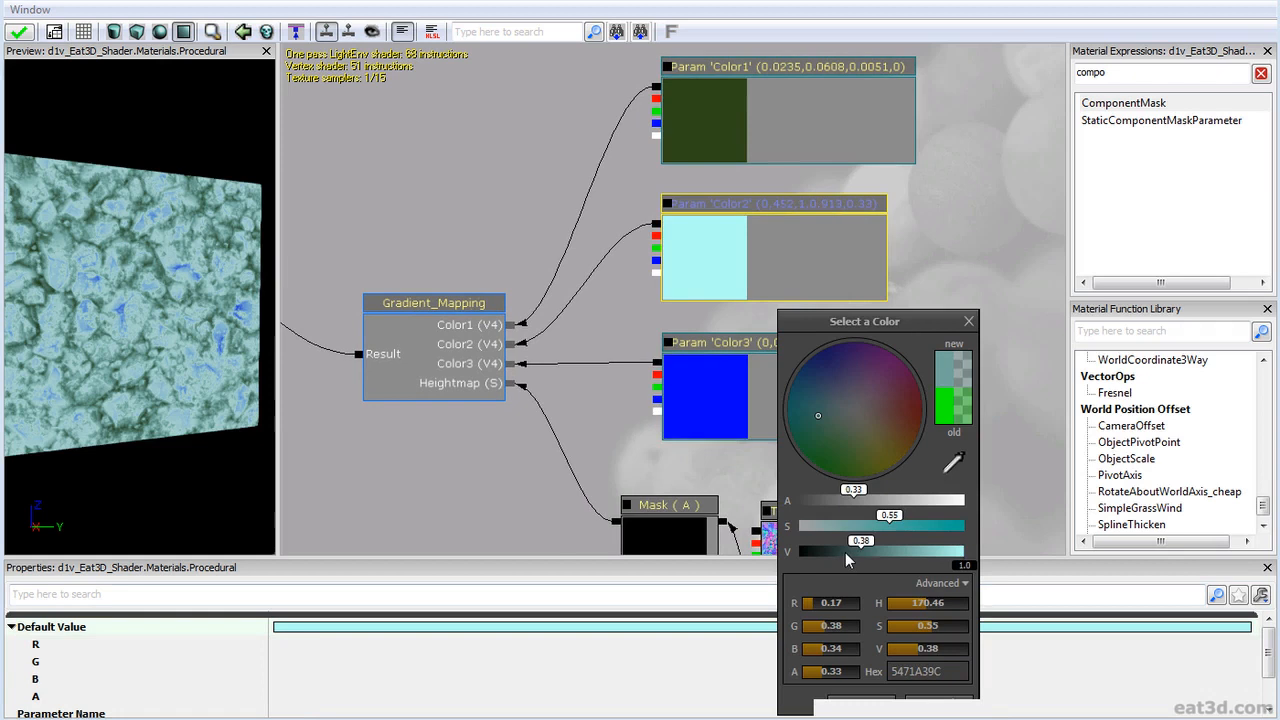
drag(845, 552, 839, 530)
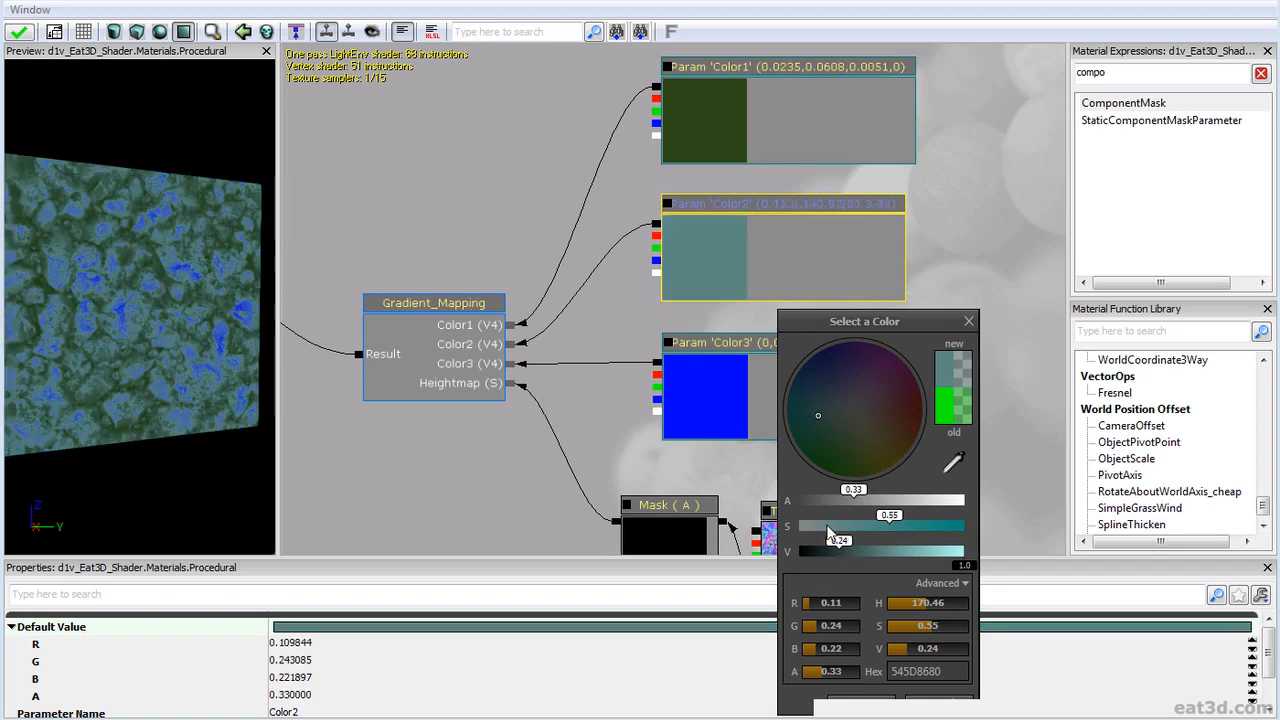
drag(826, 529, 829, 530)
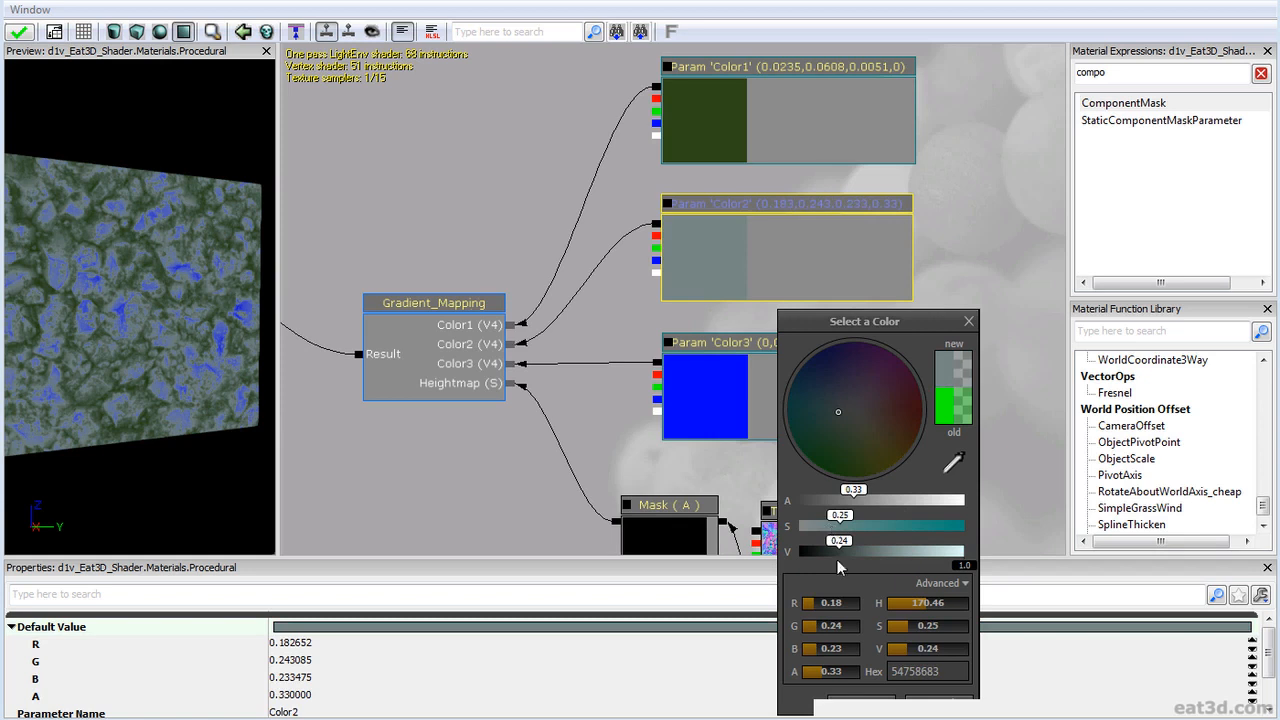
click(855, 706)
Change Color3 to a warm tan with hue 23.88, saturation 0.71 and value 0.70.
click(744, 428)
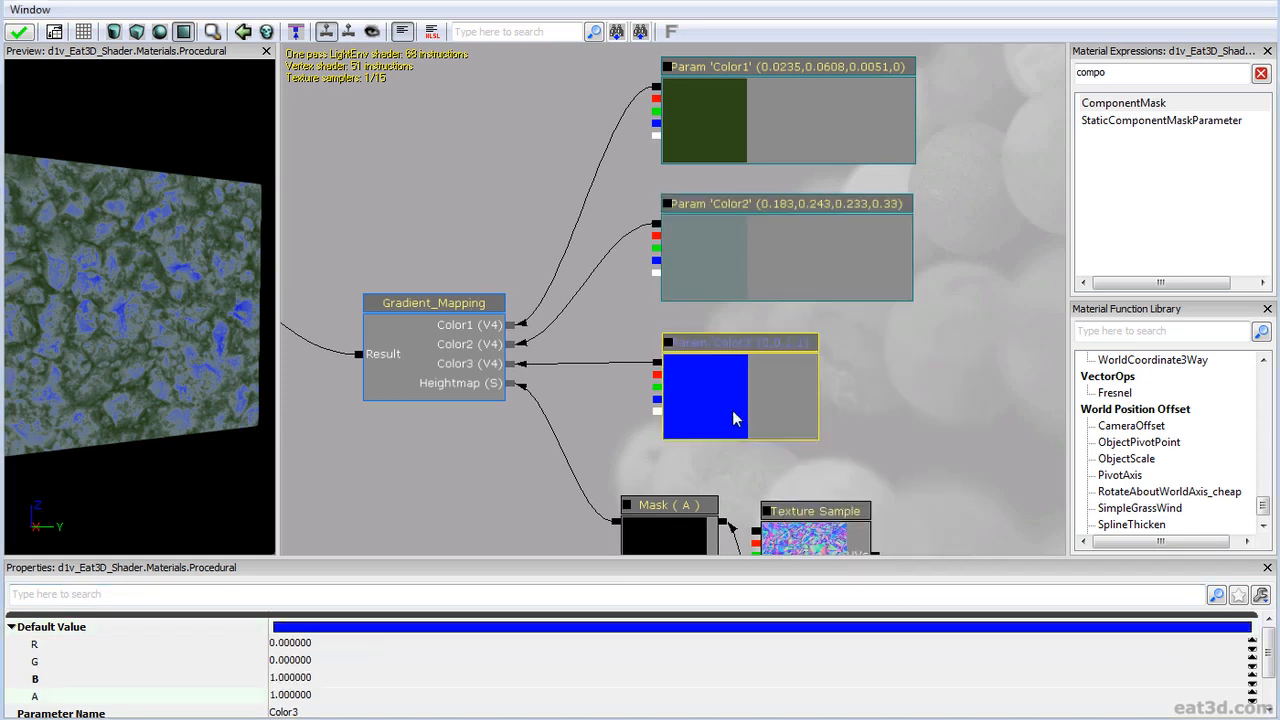
click(591, 628)
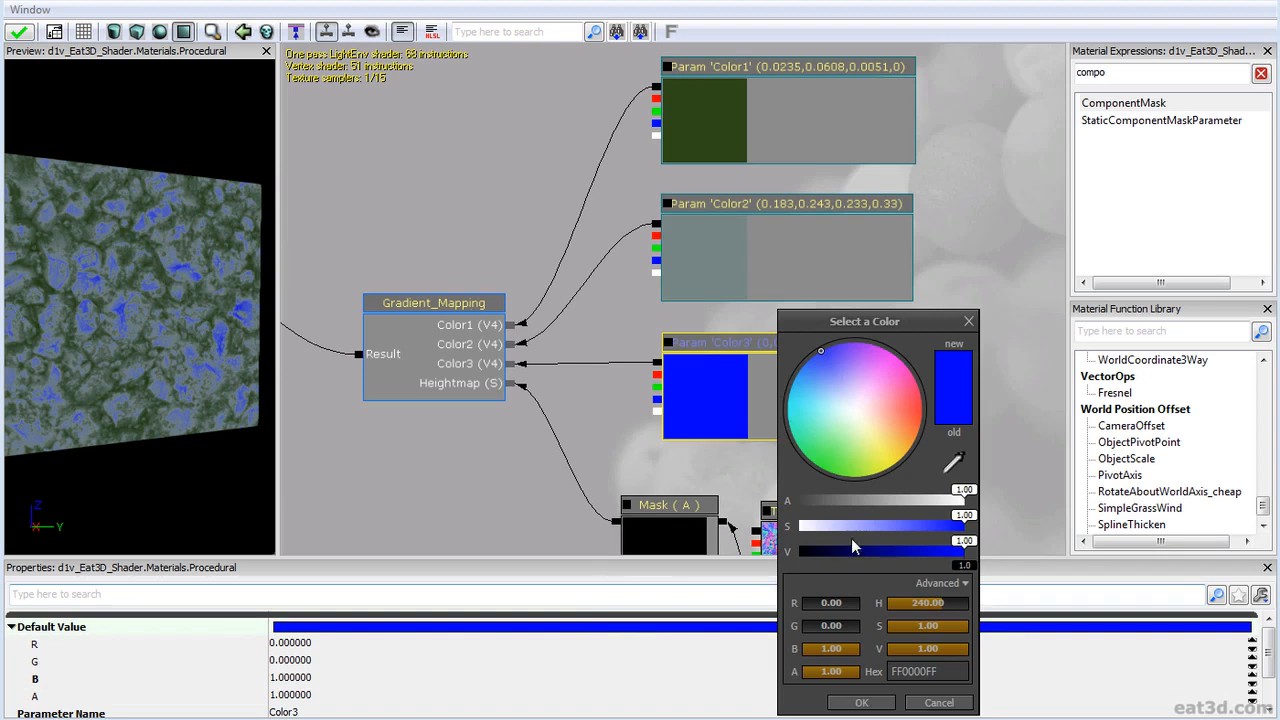
click(915, 551)
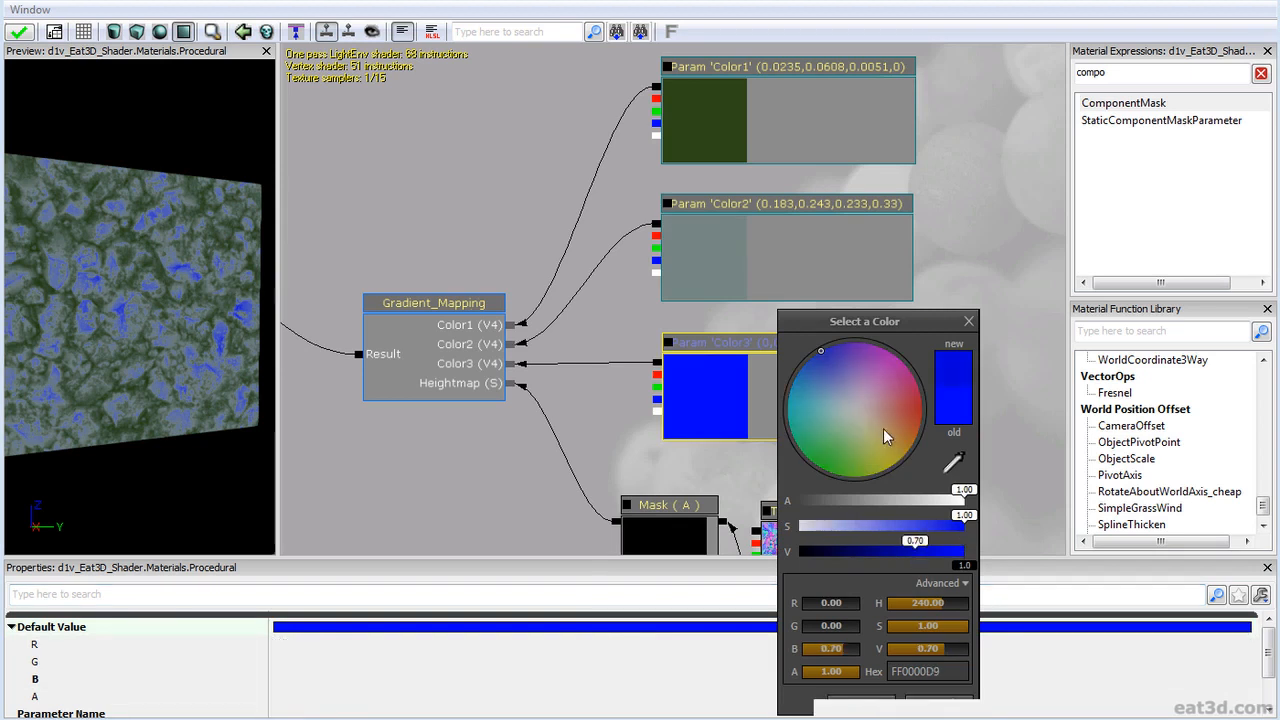
click(883, 424)
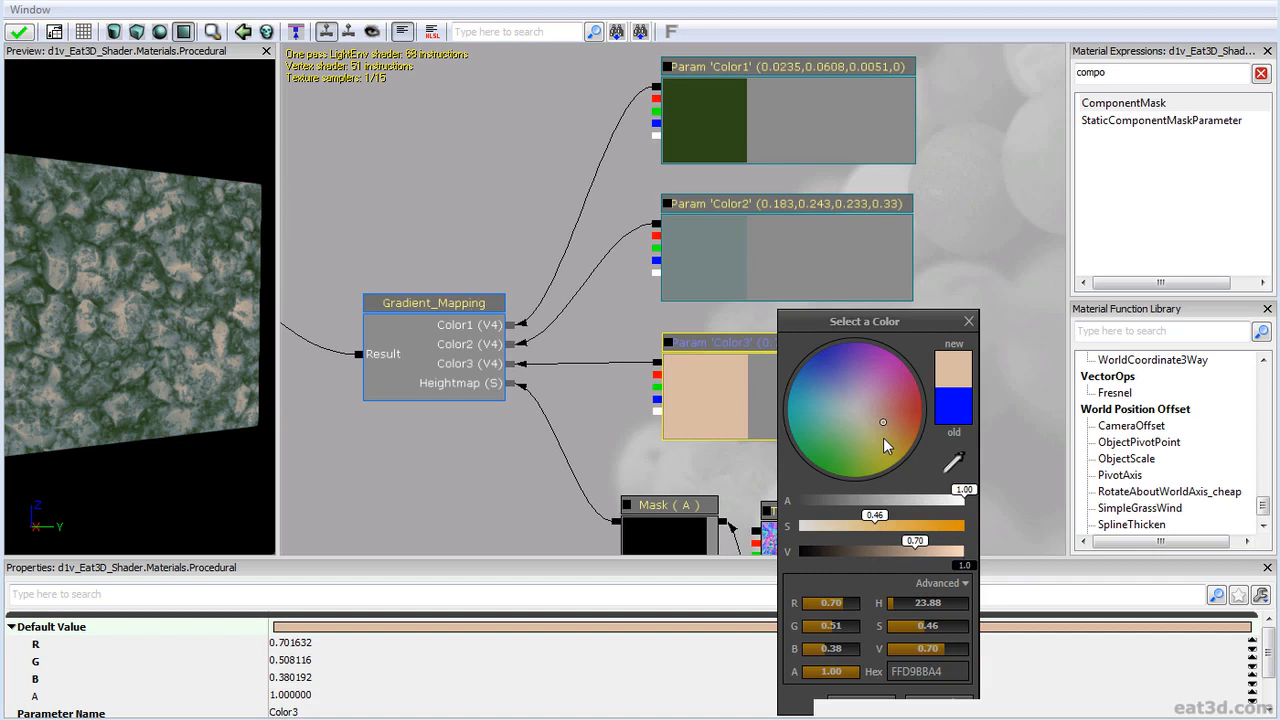
click(916, 527)
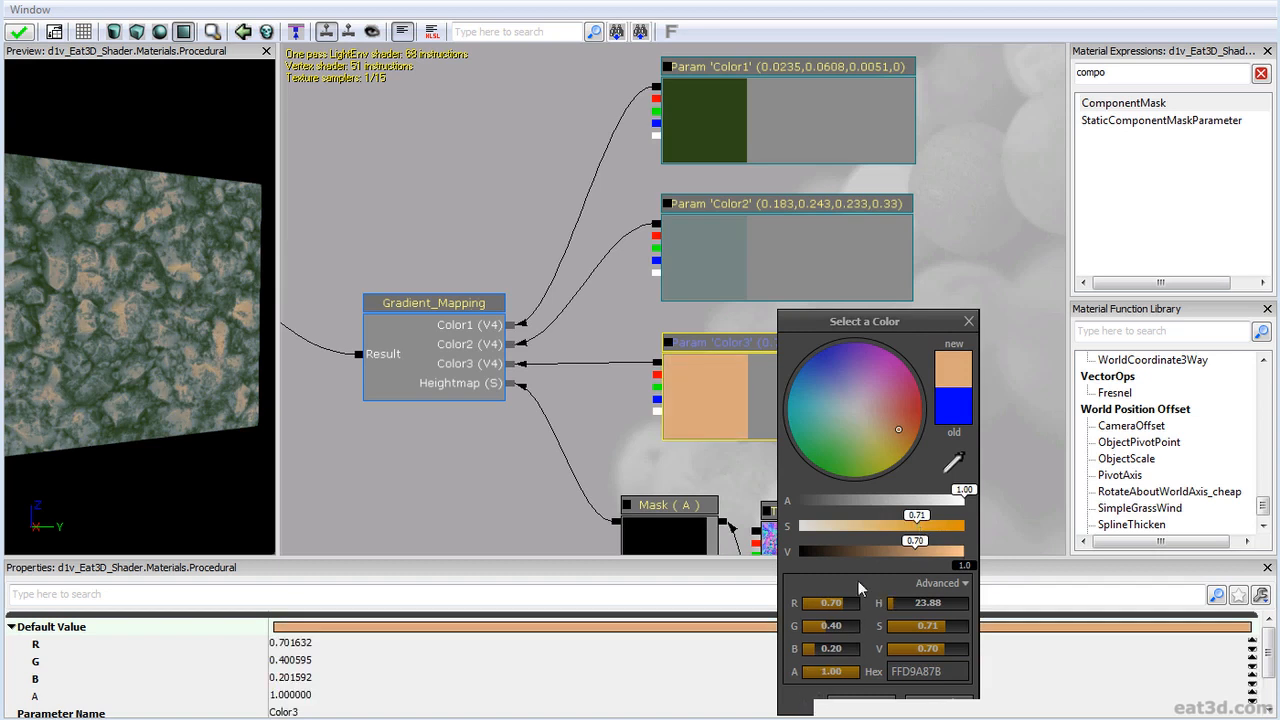
click(860, 705)
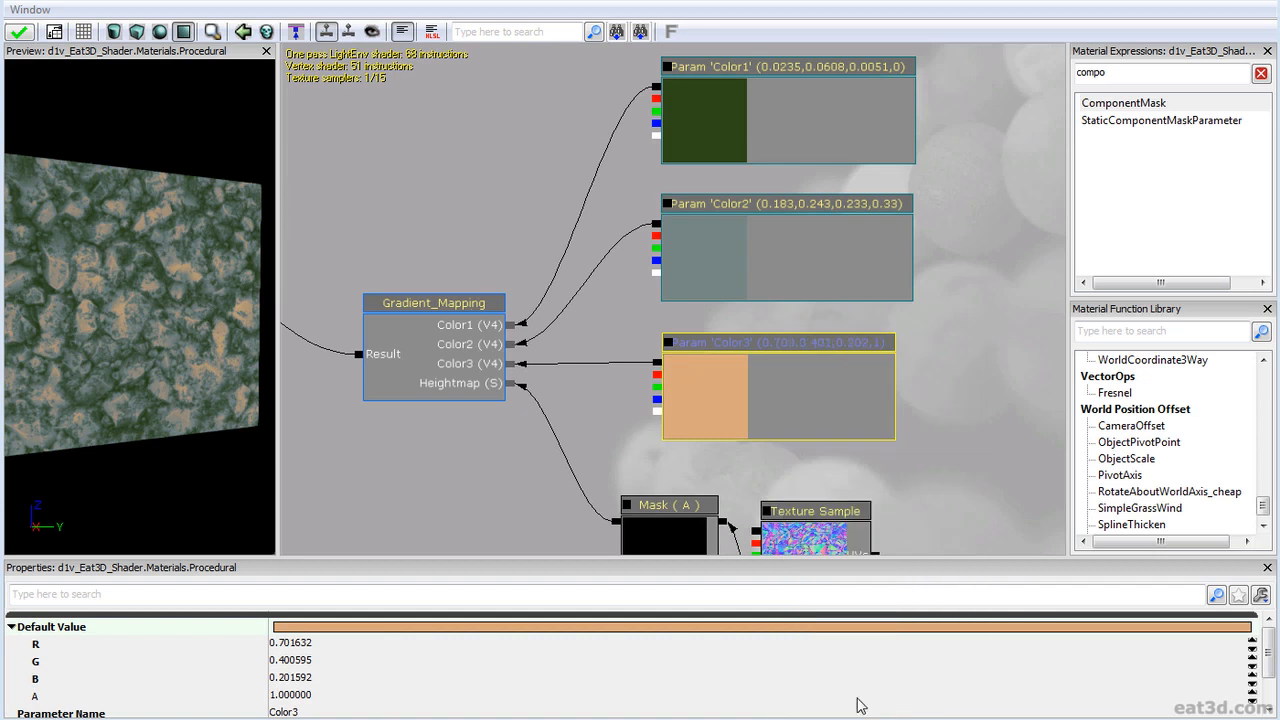
Darken Color1's green to a value of 0.01.
click(700, 285)
click(730, 153)
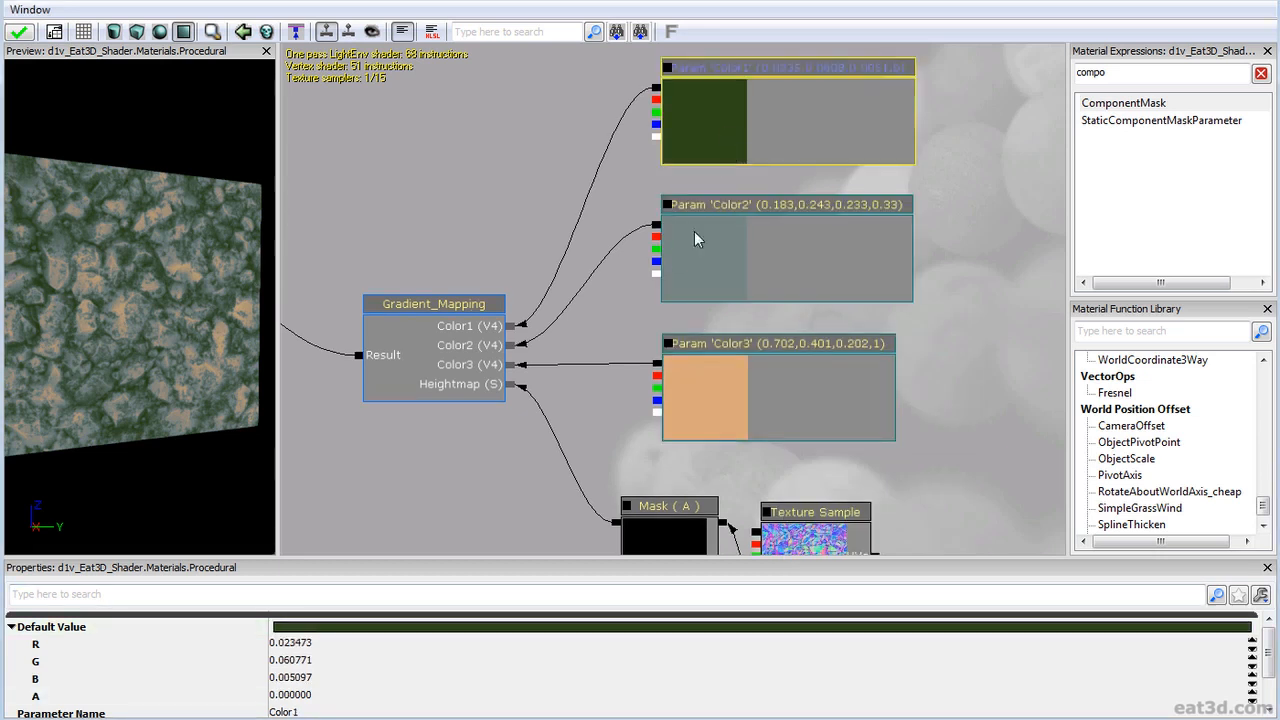
click(534, 630)
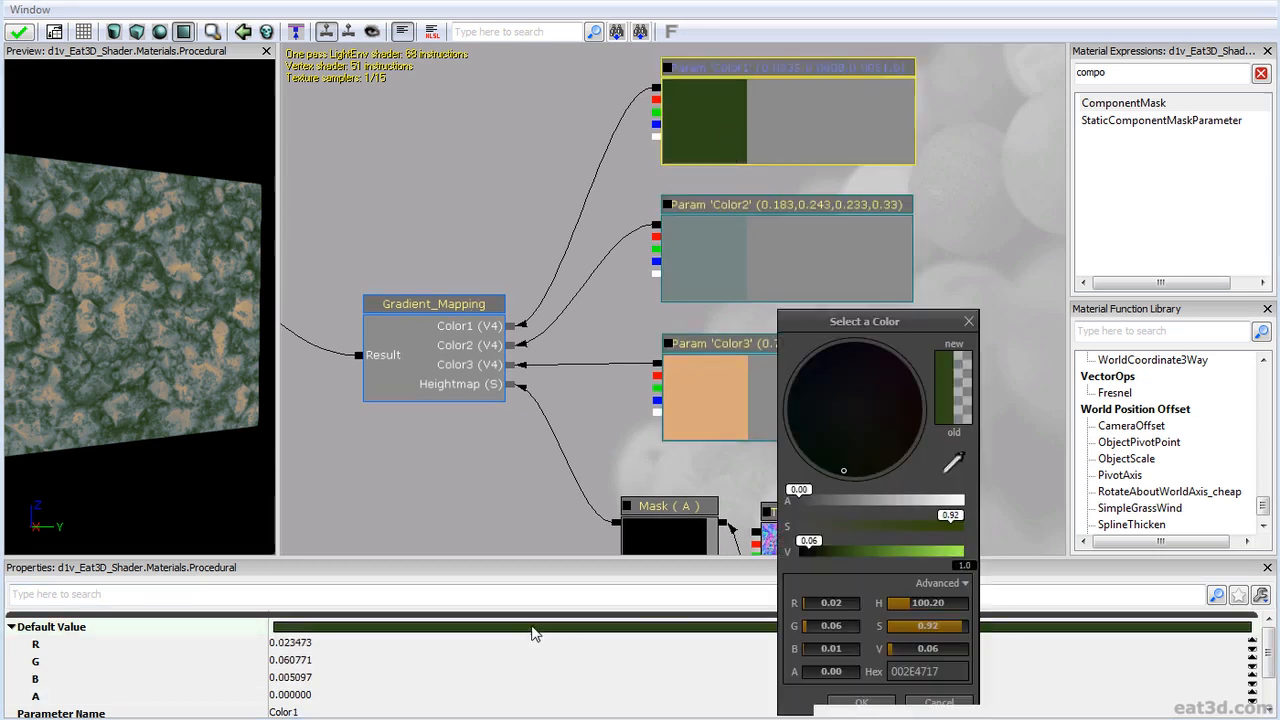
click(803, 551)
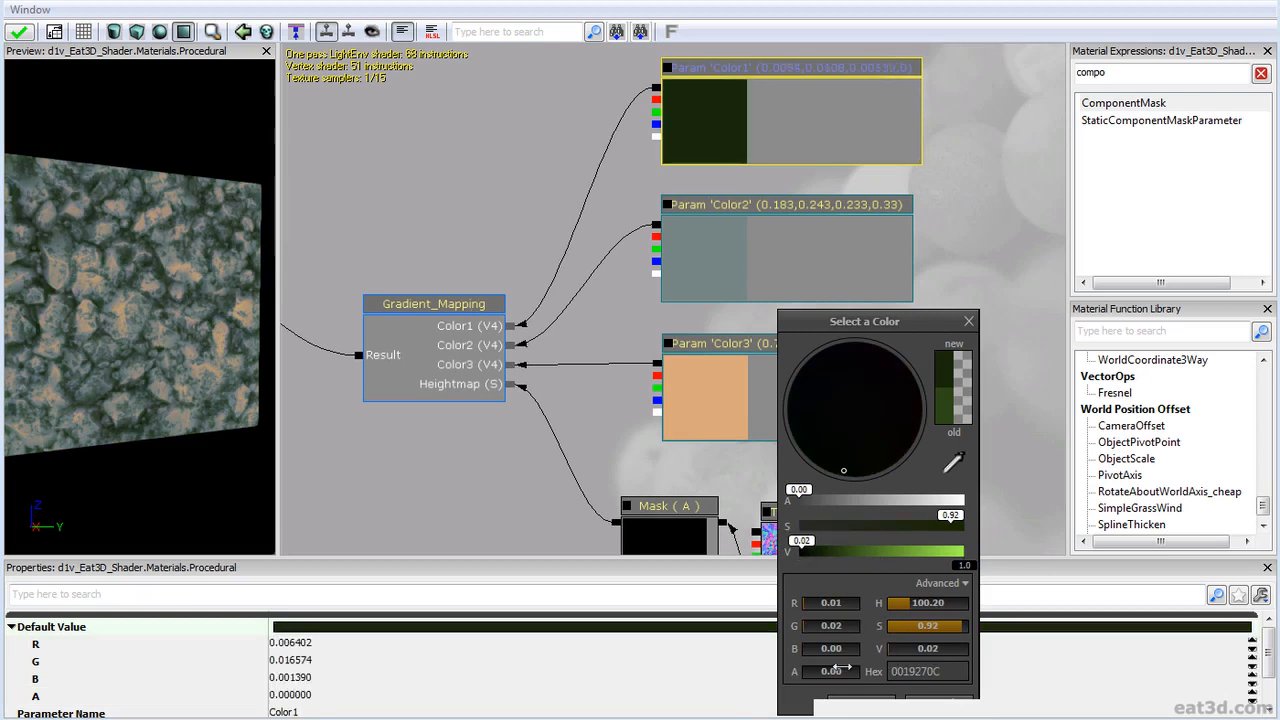
click(945, 649)
text(1)
click(848, 700)
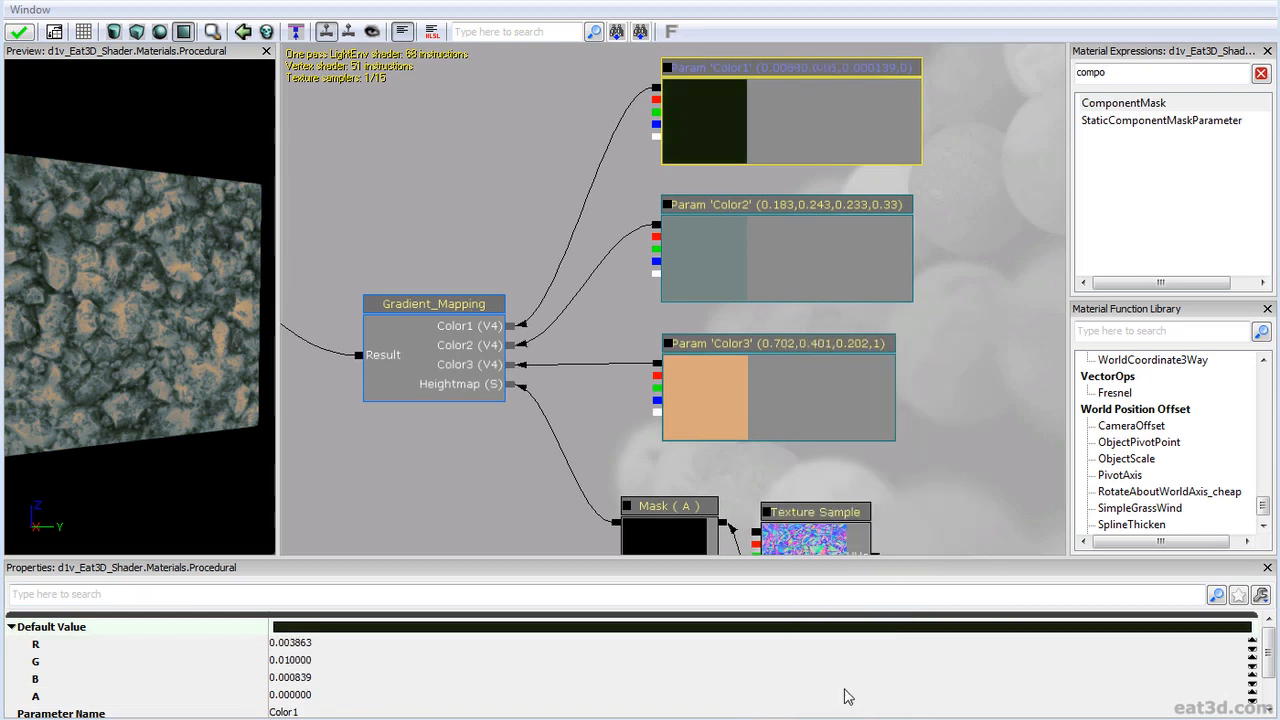
Set Color2's alpha to 0.55 to shift the midpoint of the gradient.
click(709, 261)
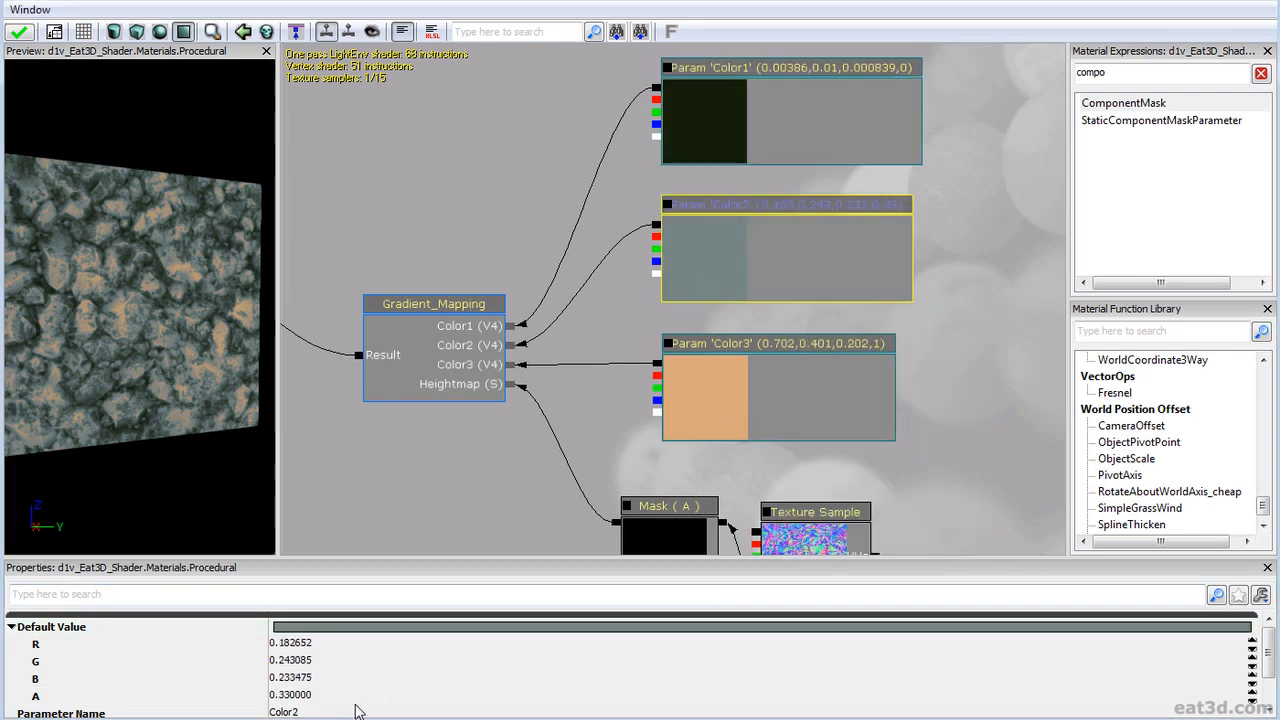
click(330, 695)
text(.55)
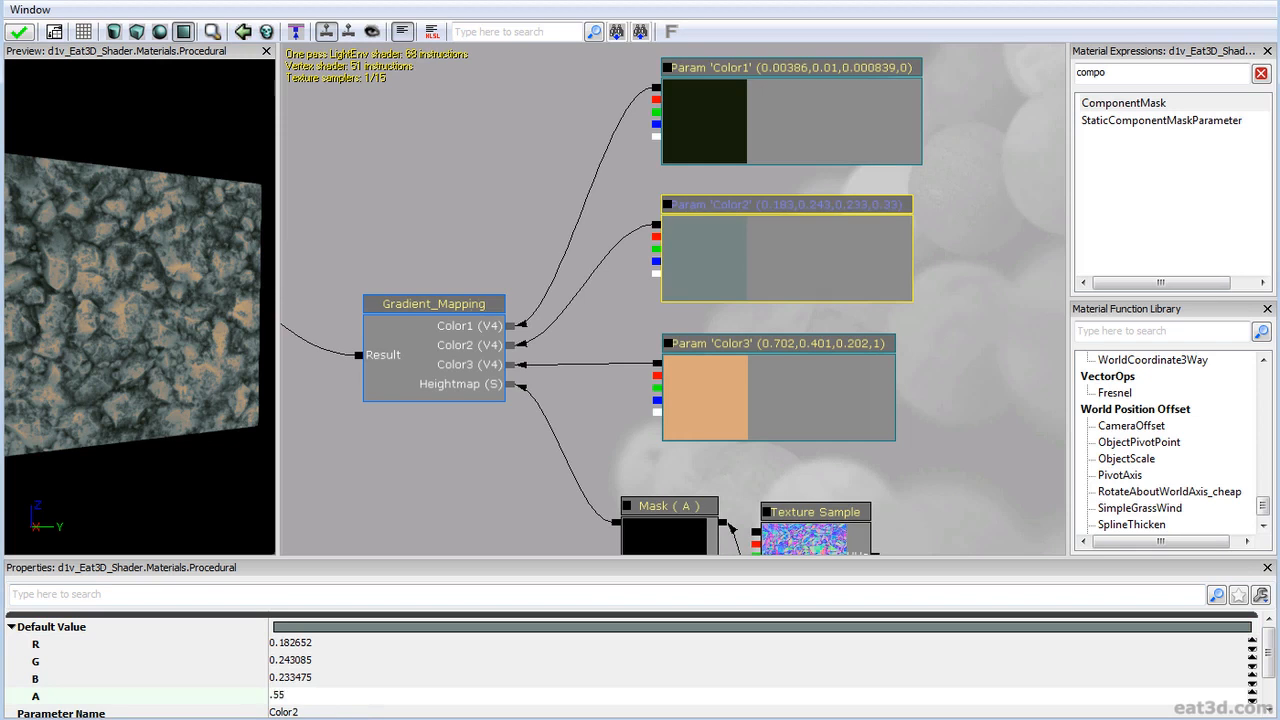
key(Return)
Examine the recolored pebble surface on the preview plane from several angles and distances.
scroll(137, 314, up, 3)
drag(137, 314, 200, 330)
right_drag(200, 330, 226, 555)
drag(226, 553, 151, 428)
right_drag(151, 428, 151, 300)
drag(151, 300, 175, 325)
mouse_move(175, 325)
right_down()
mouse_move(175, 385)
mouse_move(177, 330)
right_up()
drag(177, 330, 179, 343)
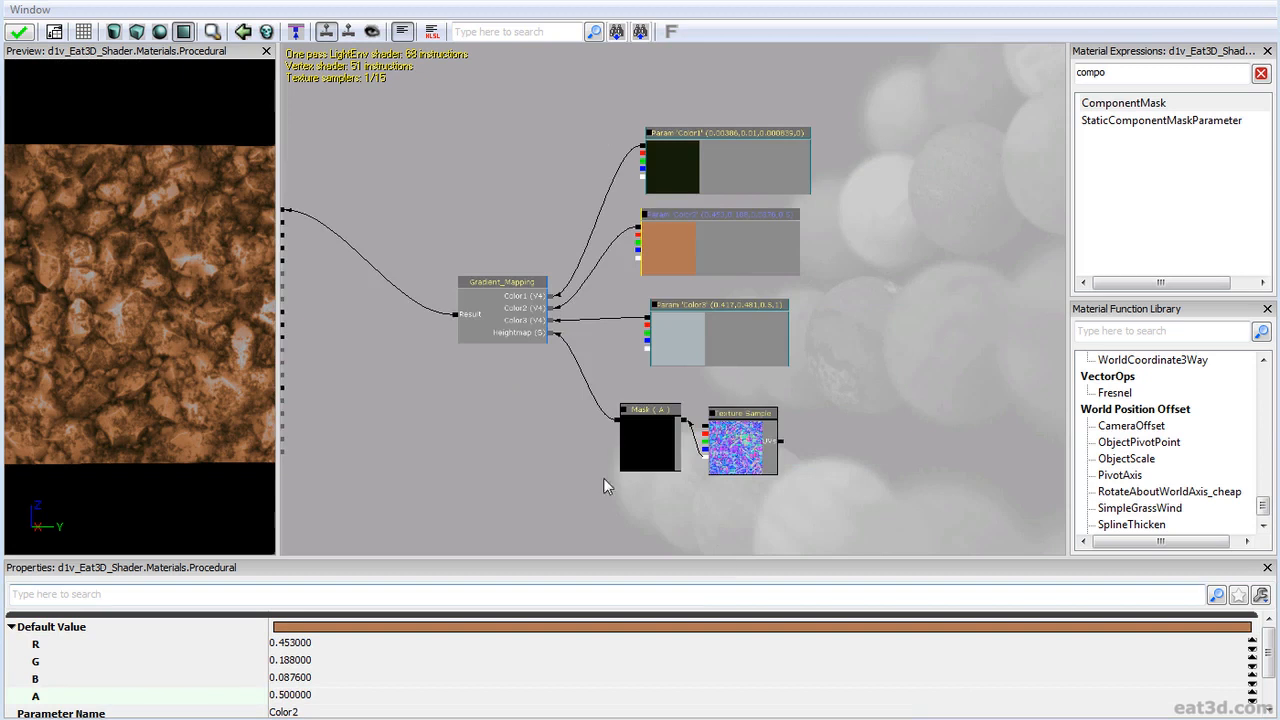
Wire the pebbles Texture Sample's color output into the material's Normal input.
drag(504, 432, 537, 371)
scroll(620, 342, up, 3)
drag(650, 332, 586, 485)
drag(703, 402, 692, 403)
drag(701, 168, 694, 164)
drag(702, 524, 747, 391)
drag(771, 340, 378, 210)
Examine the normal-mapped pebbles in the preview up close and from different angles.
right_drag(115, 341, 115, 300)
drag(115, 341, 160, 335)
drag(705, 233, 600, 407)
drag(186, 337, 170, 337)
right_drag(186, 337, 186, 260)
mouse_move(148, 316)
right_down()
mouse_move(148, 362)
mouse_move(148, 322)
right_up()
drag(141, 343, 175, 343)
mouse_move(65, 338)
right_down()
mouse_move(65, 384)
mouse_move(65, 338)
right_up()
mouse_move(175, 380)
mouse_down()
mouse_move(150, 380)
mouse_move(165, 380)
mouse_up()
right_drag(113, 353, 113, 390)
Change Color1 to a mossy dark green with hue 112.43, saturation 0.81 and value 0.04.
drag(769, 345, 693, 402)
click(772, 203)
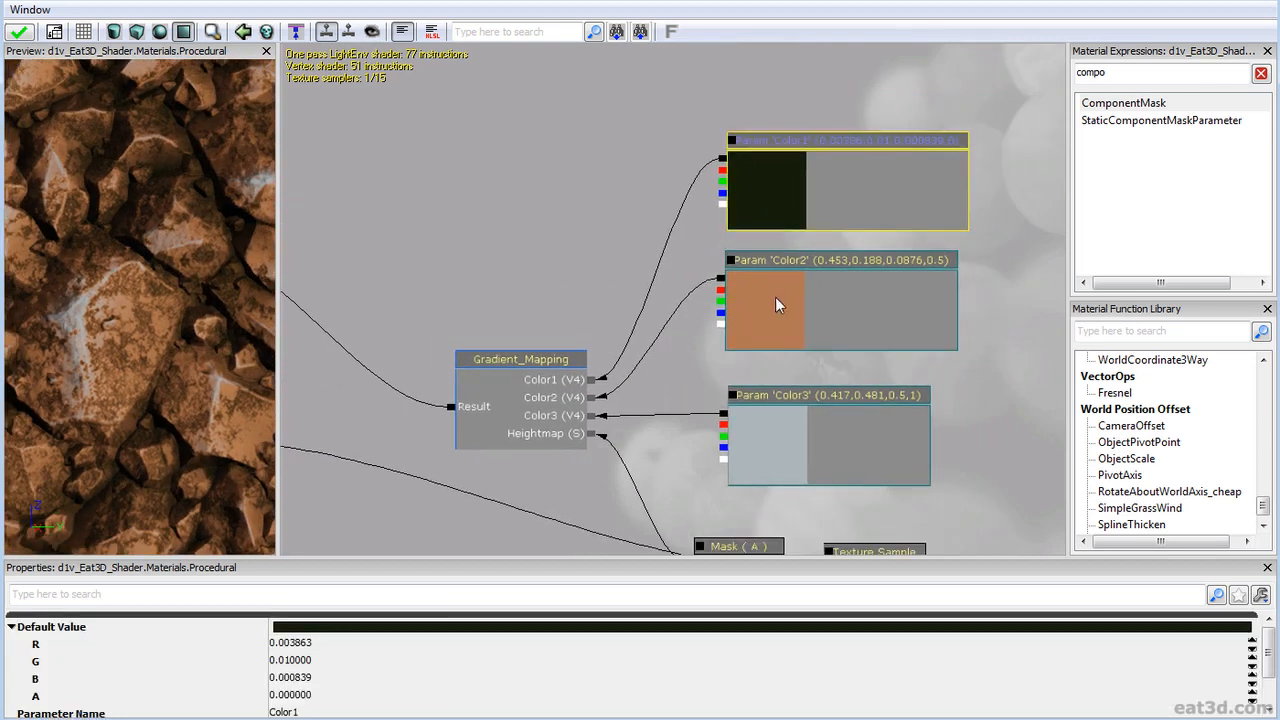
click(366, 628)
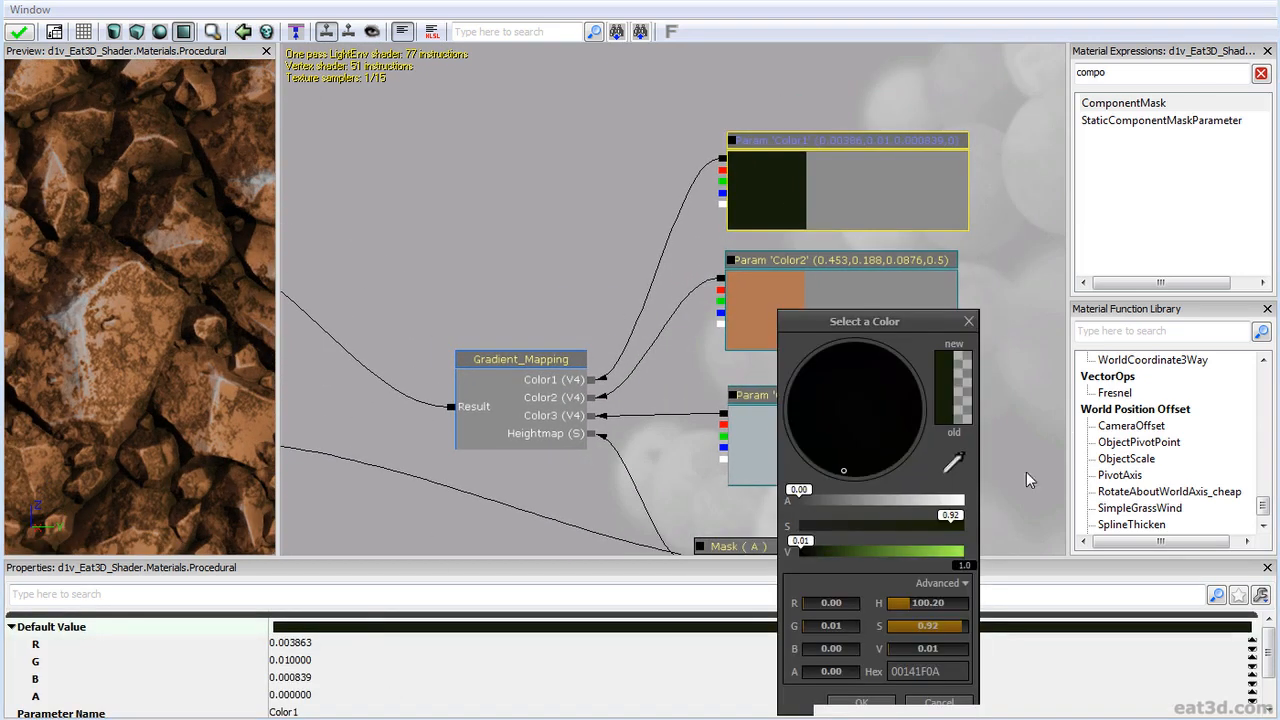
click(811, 553)
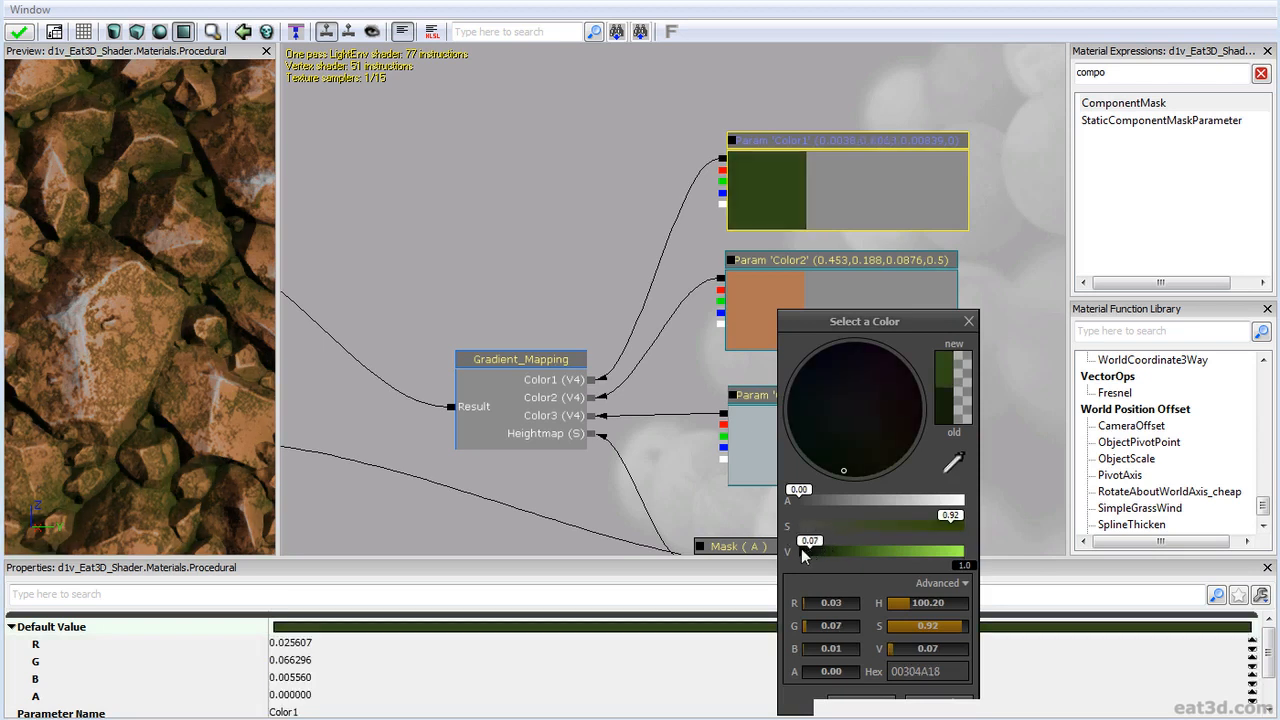
click(801, 548)
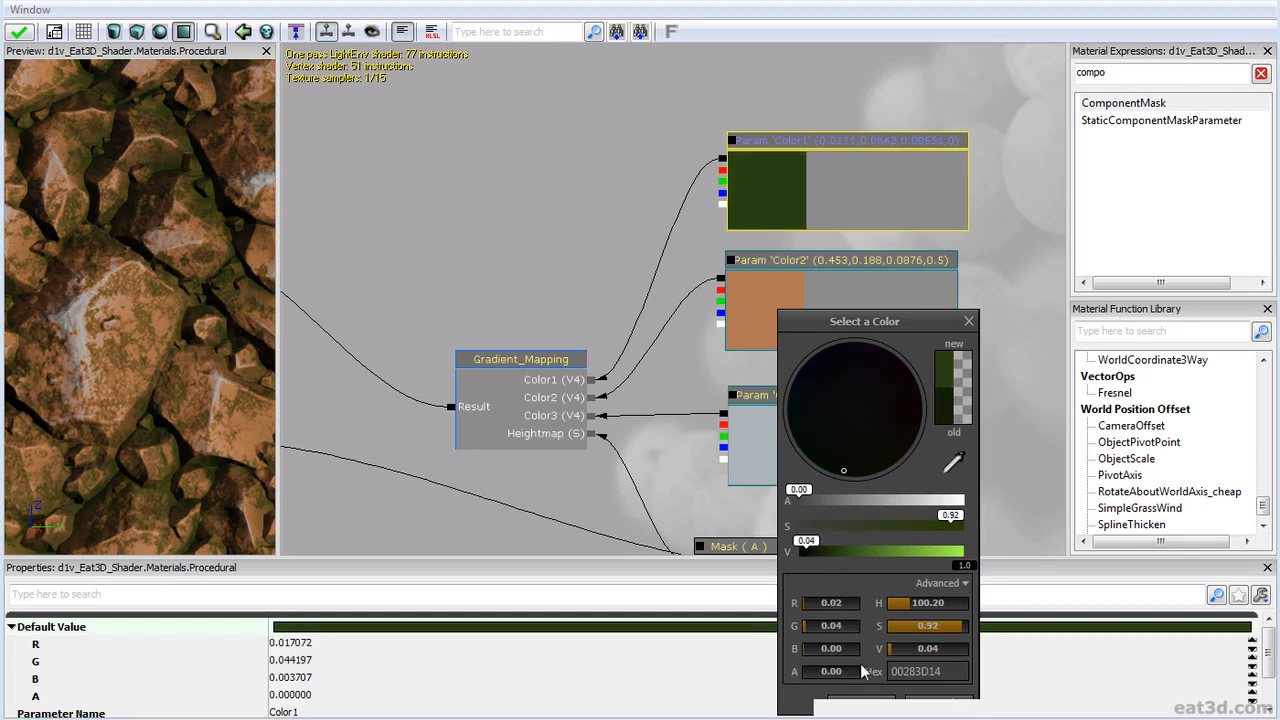
drag(833, 468, 834, 462)
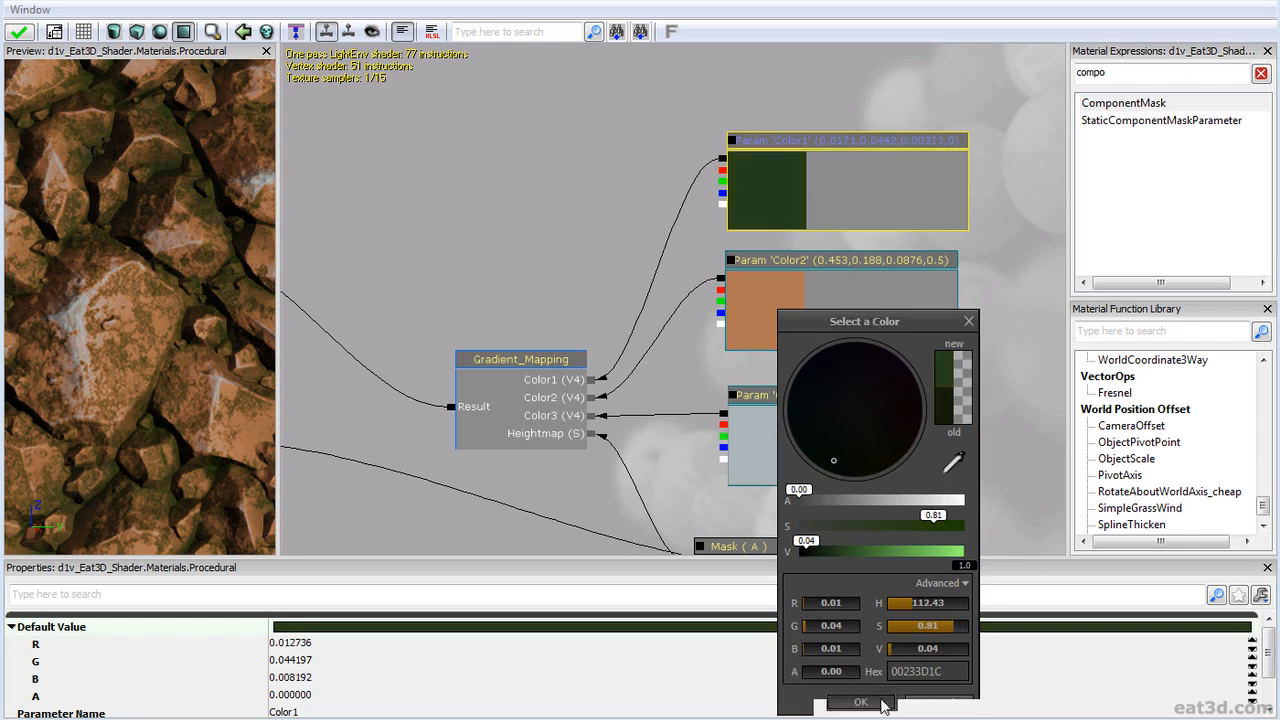
click(882, 701)
Try an alpha of 0.45 on the orange-brown Color2 parameter, and settle on 0.4.
right_drag(142, 330, 205, 480)
drag(608, 446, 568, 436)
click(832, 320)
click(322, 699)
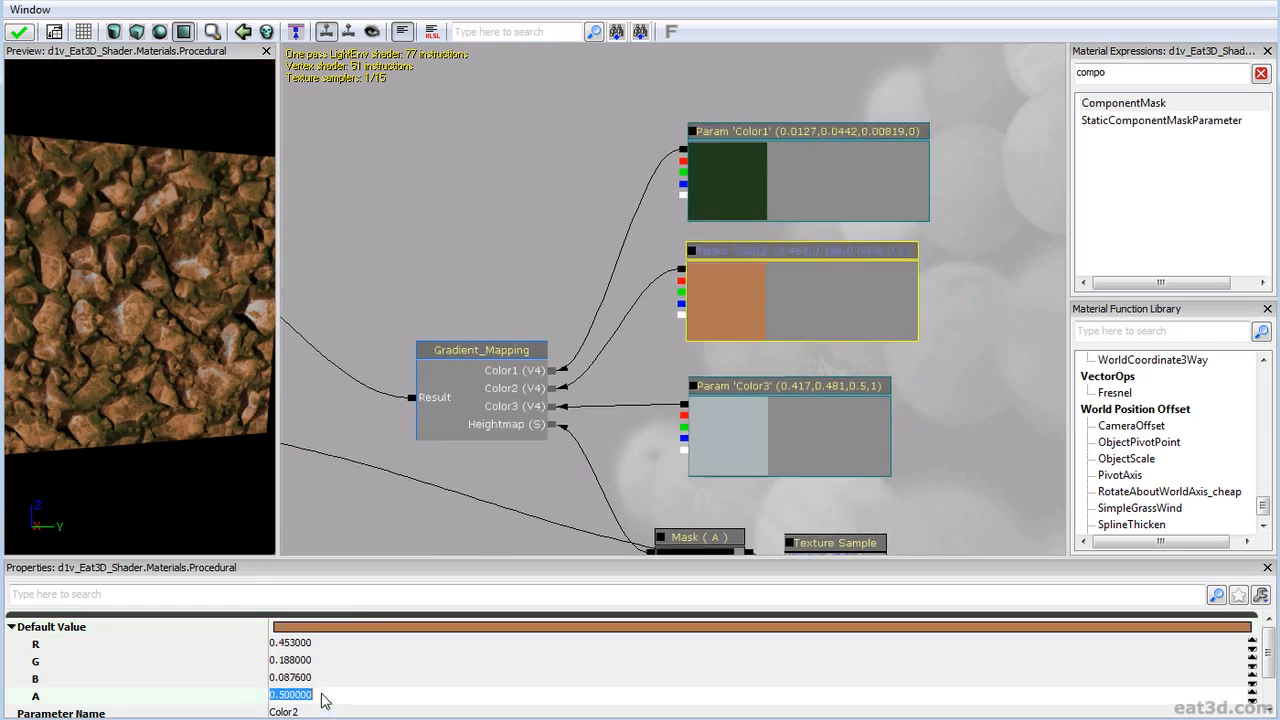
text(0.45)
key(Return)
text(.)
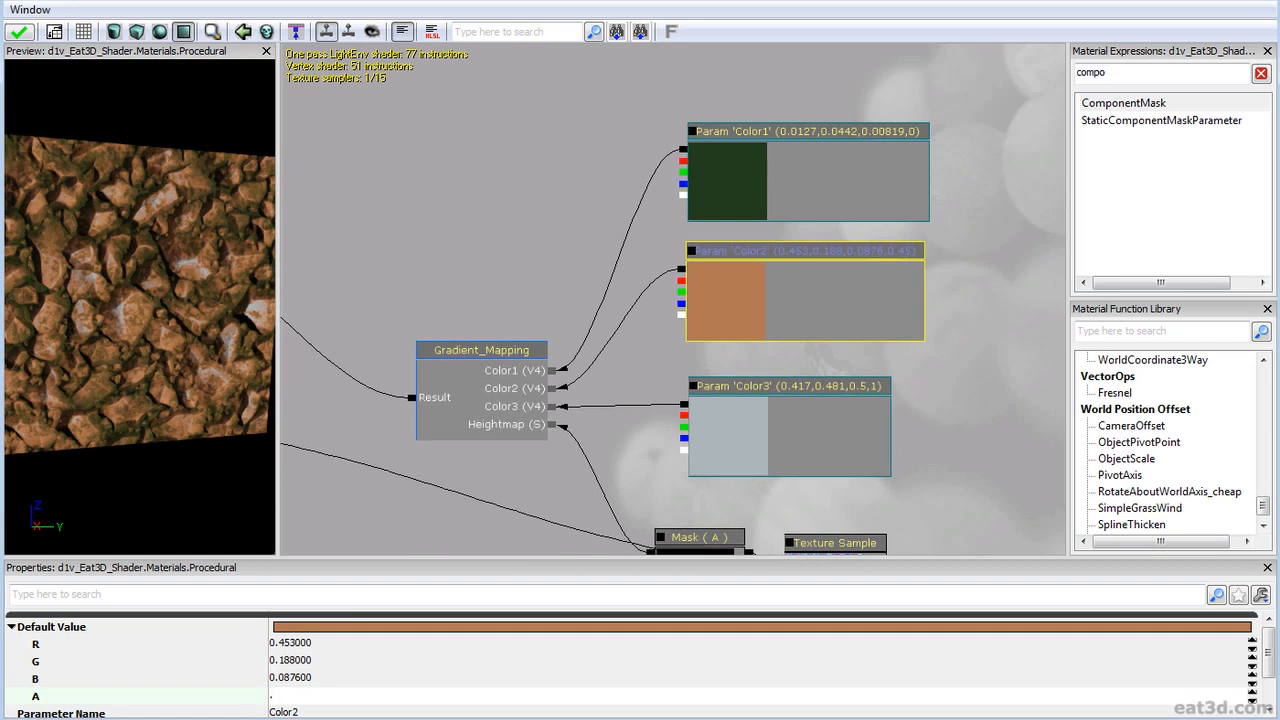
text(4)
key(Return)
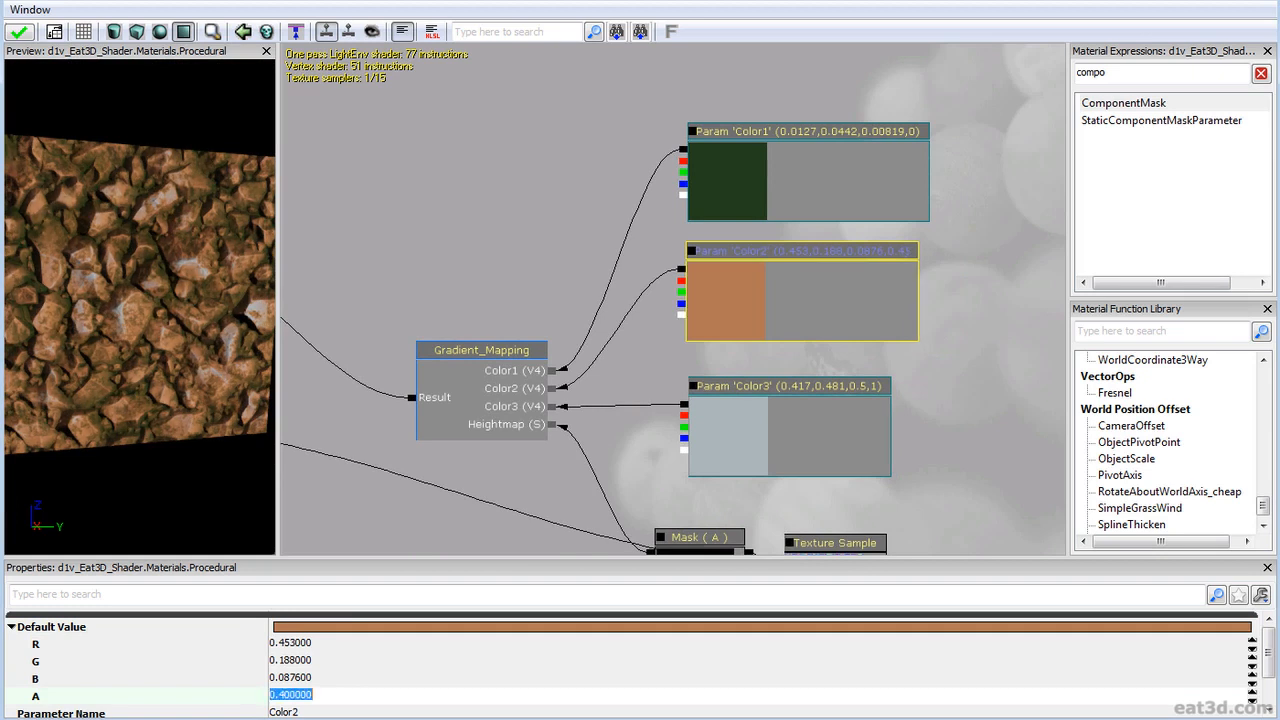
Try a saturation of 0.62 on the orange-brown Color2 parameter, and settle on 0.69.
mouse_move(143, 325)
mouse_down()
mouse_move(170, 340)
mouse_move(158, 296)
mouse_move(147, 394)
mouse_move(284, 372)
mouse_move(35, 347)
mouse_move(70, 393)
mouse_move(163, 348)
mouse_move(286, 362)
mouse_move(240, 350)
mouse_up()
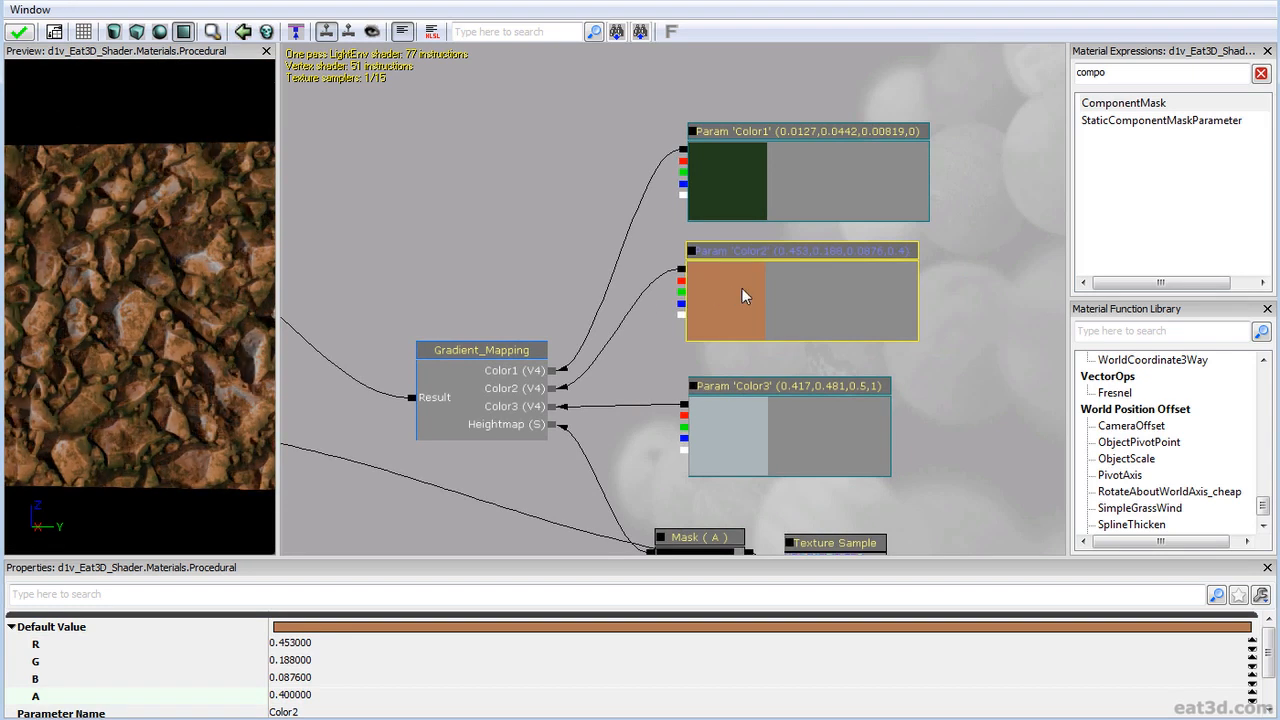
click(389, 627)
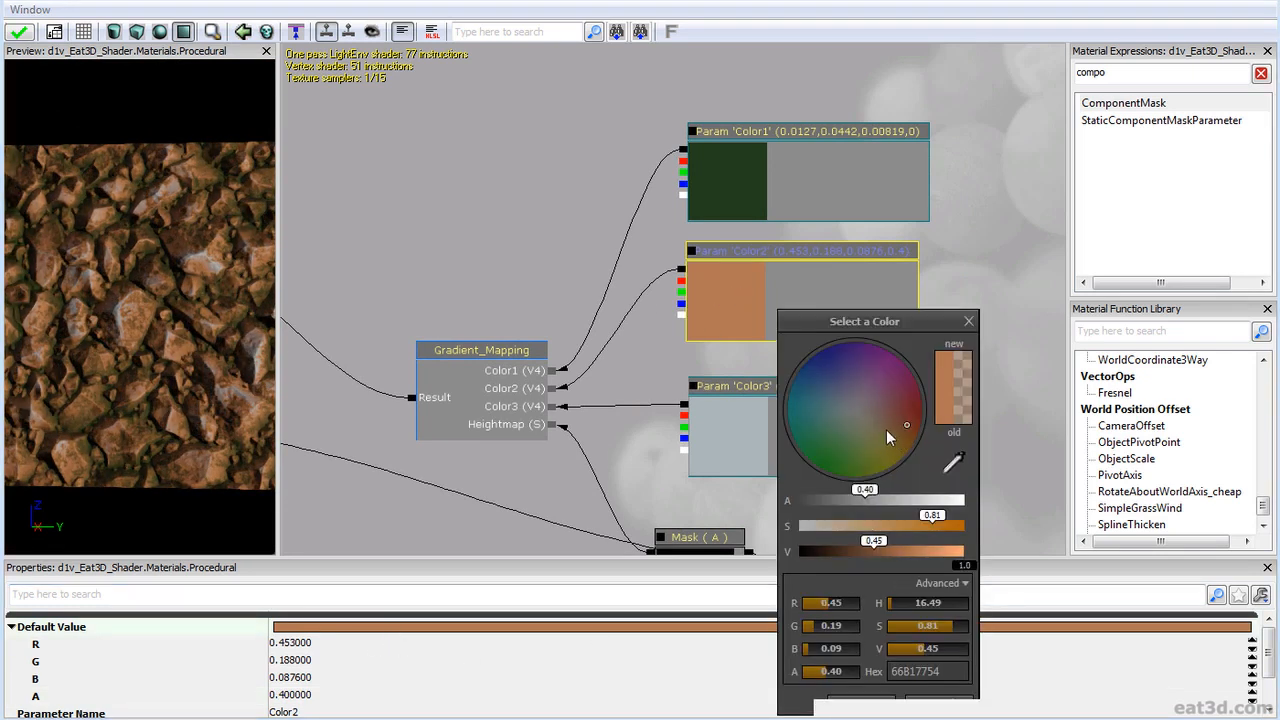
click(901, 528)
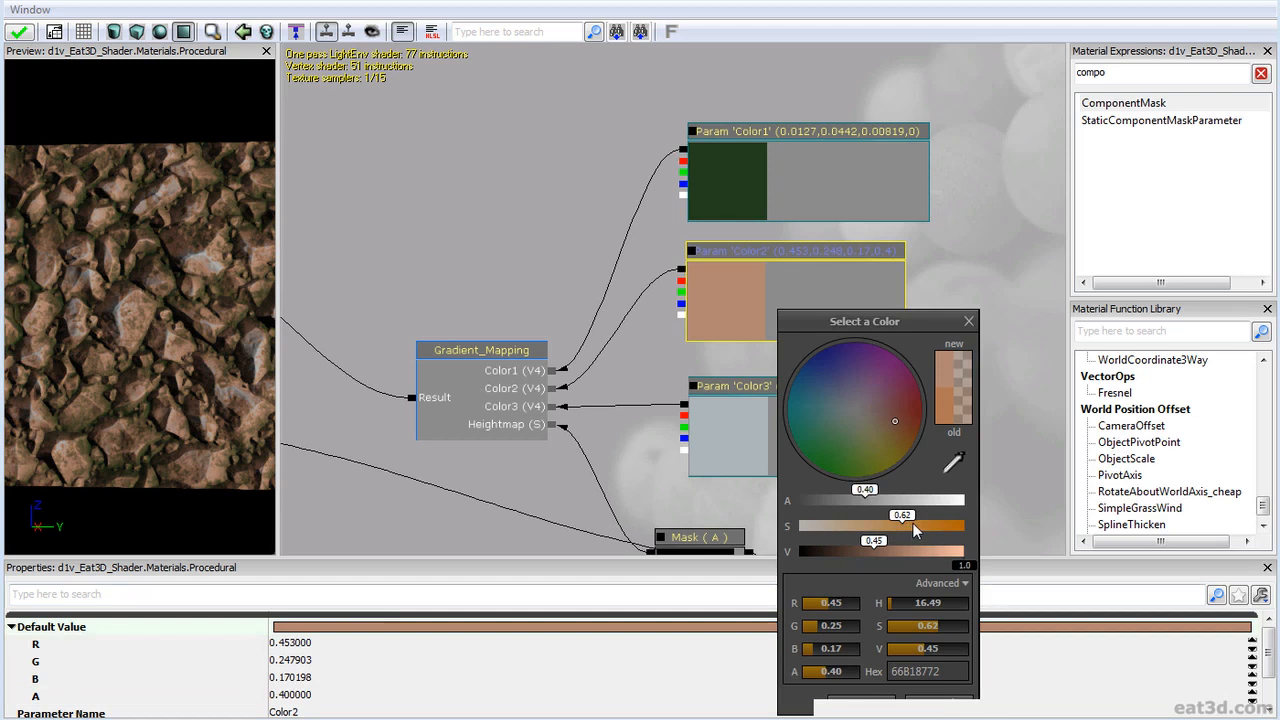
click(910, 523)
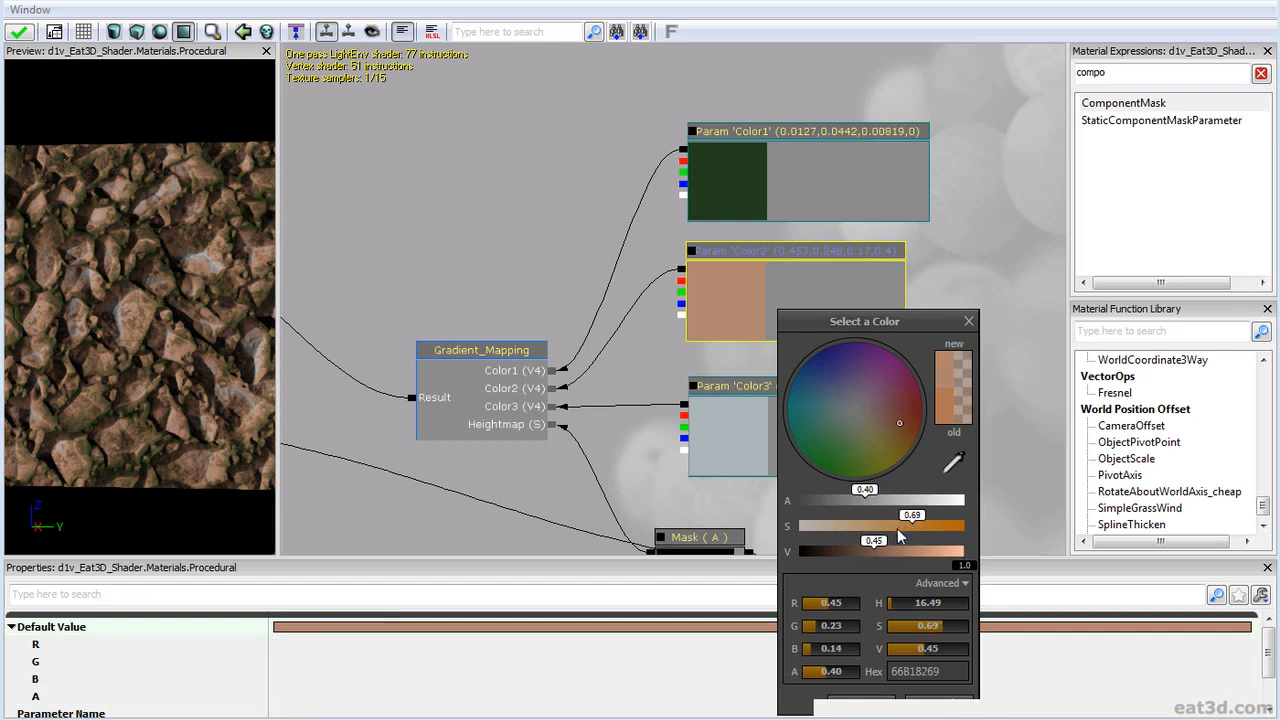
click(849, 703)
Change Color1 to a more saturated dark green with R 0.00558, G 0.0442 and B 0, checking it in the preview.
click(716, 162)
click(474, 641)
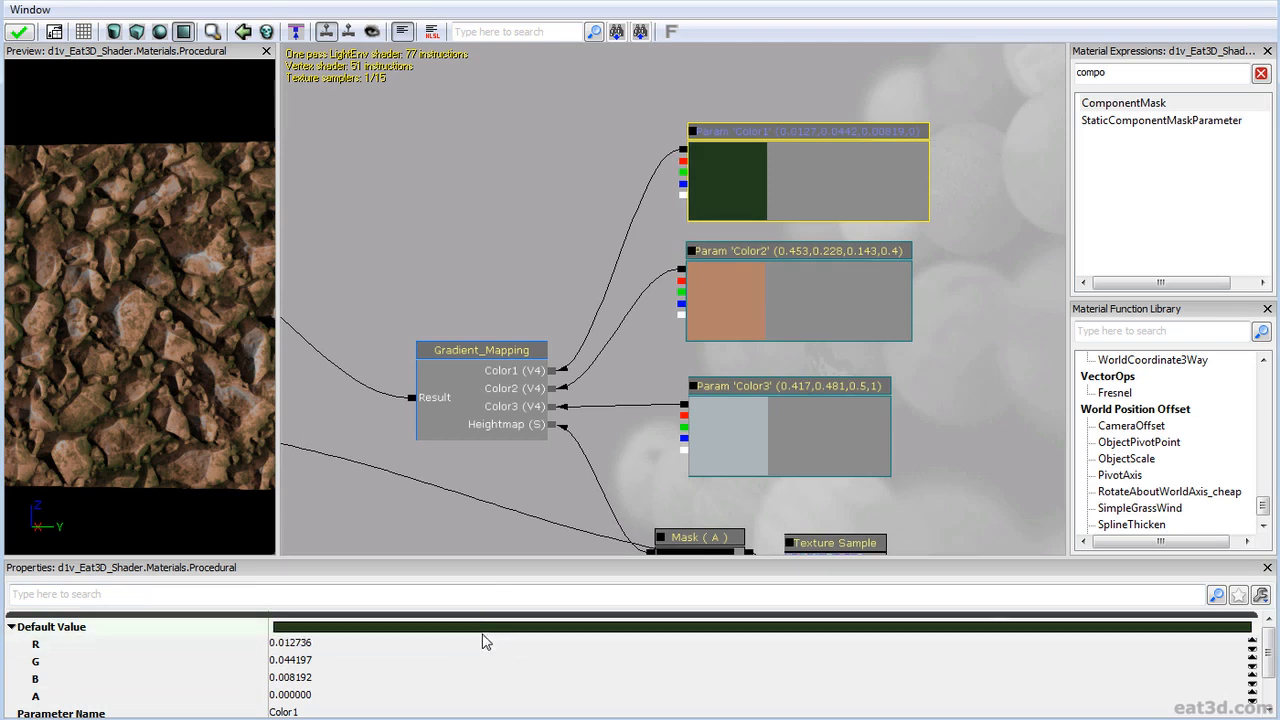
click(487, 630)
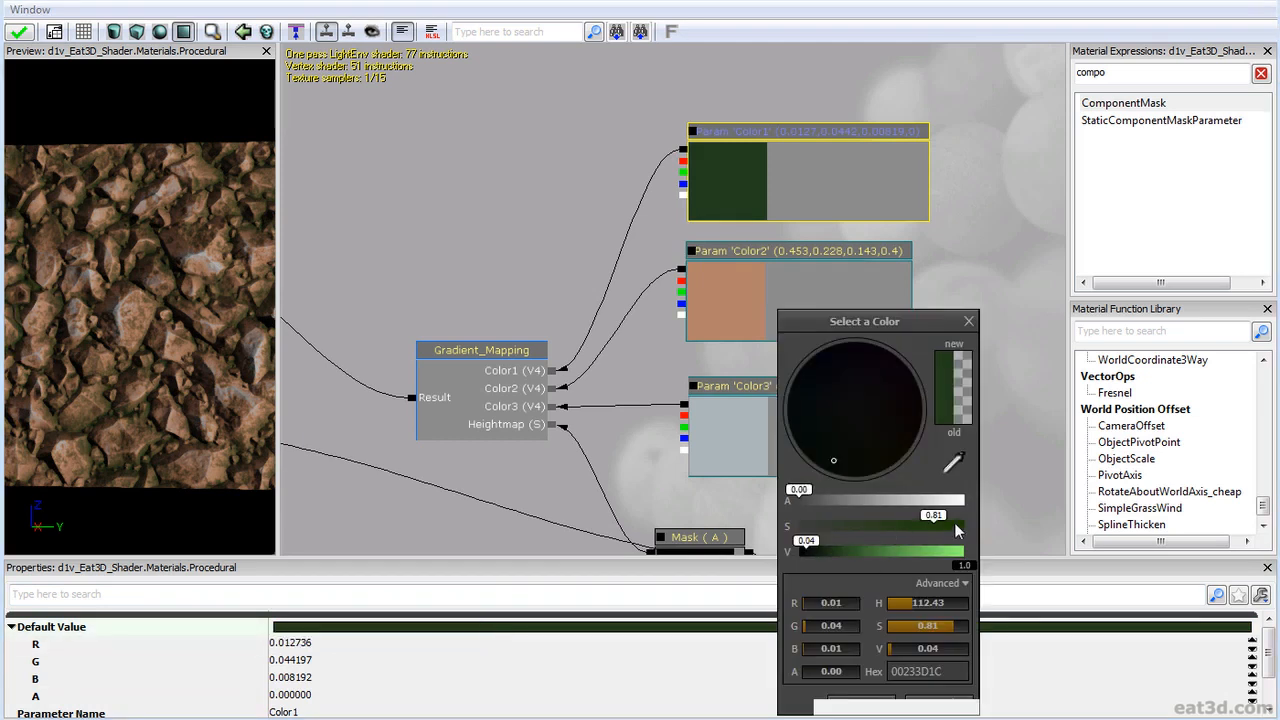
click(954, 524)
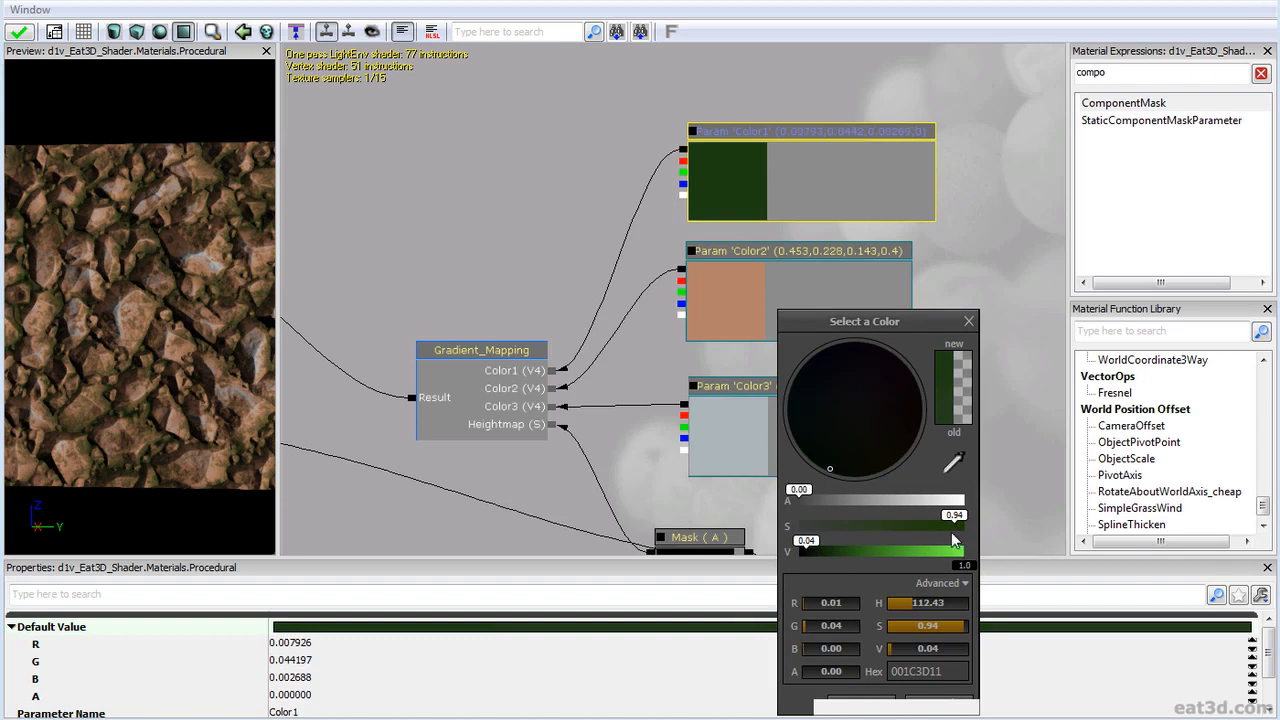
click(862, 701)
right_drag(253, 272, 251, 365)
Move the Gradient_Mapping, color parameter, Mask and Texture Sample nodes farther from the material node to free up space.
drag(688, 450, 698, 356)
scroll(698, 354, down, 3)
click(698, 356)
click(683, 428)
ctrl+drag(698, 415, 701, 424)
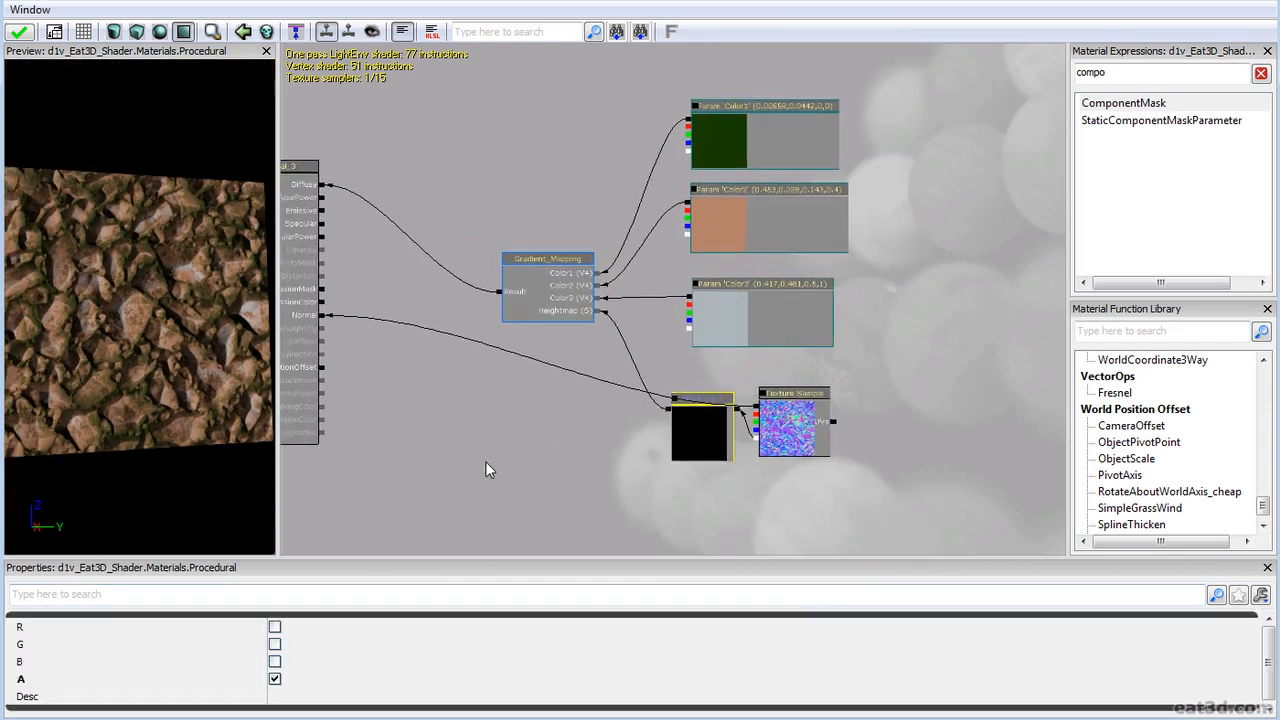
ctrl+alt+drag(482, 478, 850, 160)
ctrl+drag(743, 366, 869, 263)
click(633, 277)
Spread the graph vertically by raising Gradient_Mapping with its color parameters and lowering the Mask and Texture Sample nodes.
drag(633, 277, 563, 387)
ctrl+alt+drag(523, 374, 897, 106)
ctrl+drag(811, 277, 818, 172)
drag(766, 334, 721, 301)
ctrl+alt+drag(616, 480, 846, 368)
ctrl+drag(843, 396, 852, 474)
drag(649, 344, 826, 396)
drag(717, 329, 680, 306)
click(680, 314)
Add a Desaturation node below Gradient_Mapping and feed the function's Result into its color input.
double_click(1136, 72)
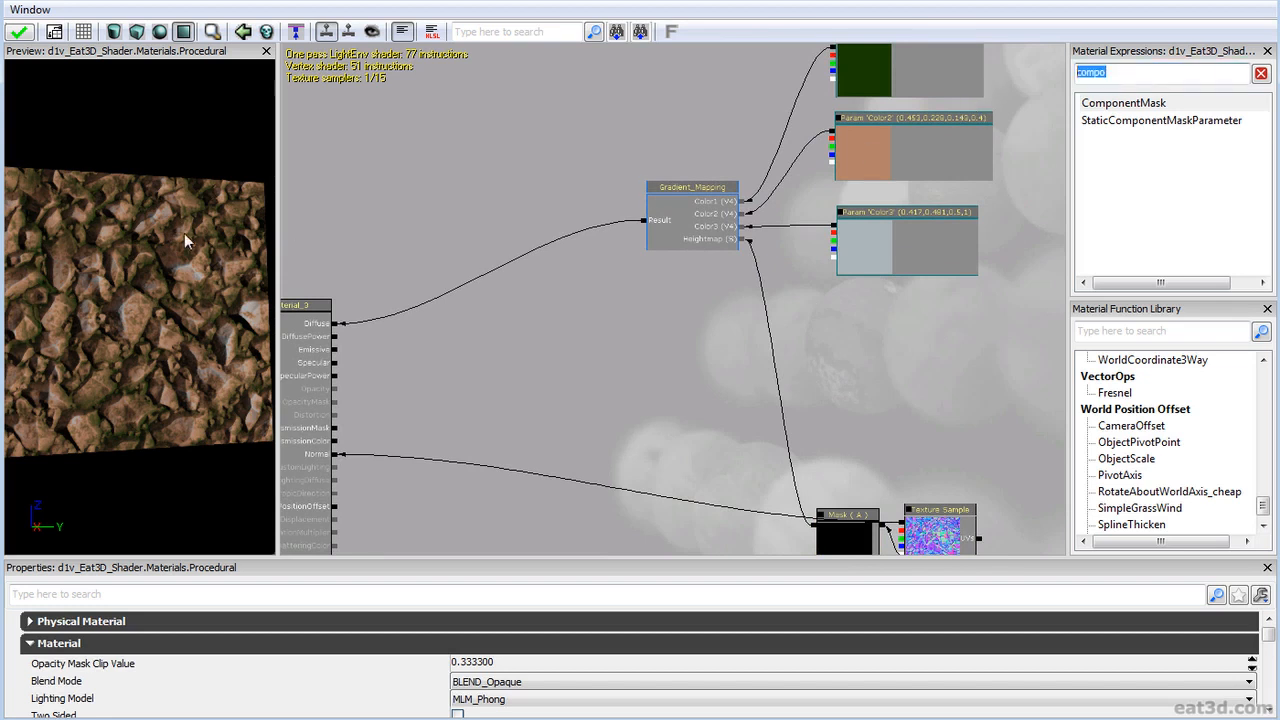
key(alt+Tab)
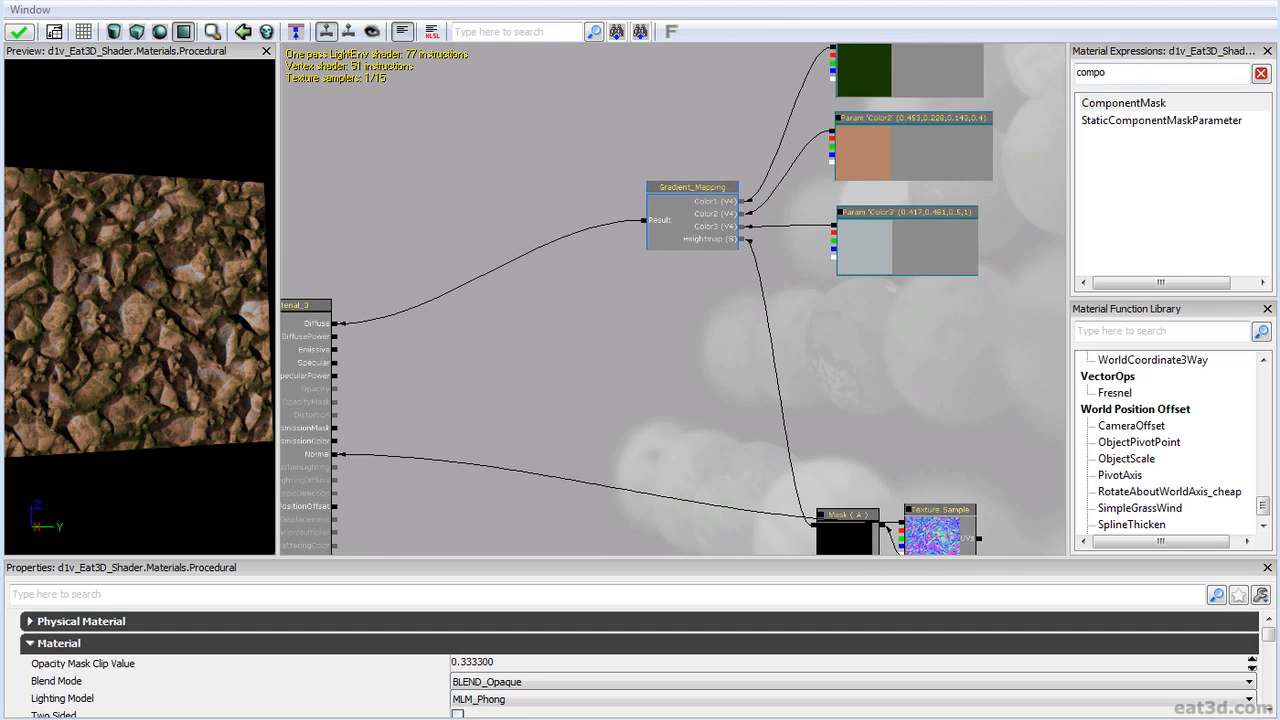
double_click(1095, 72)
text(des)
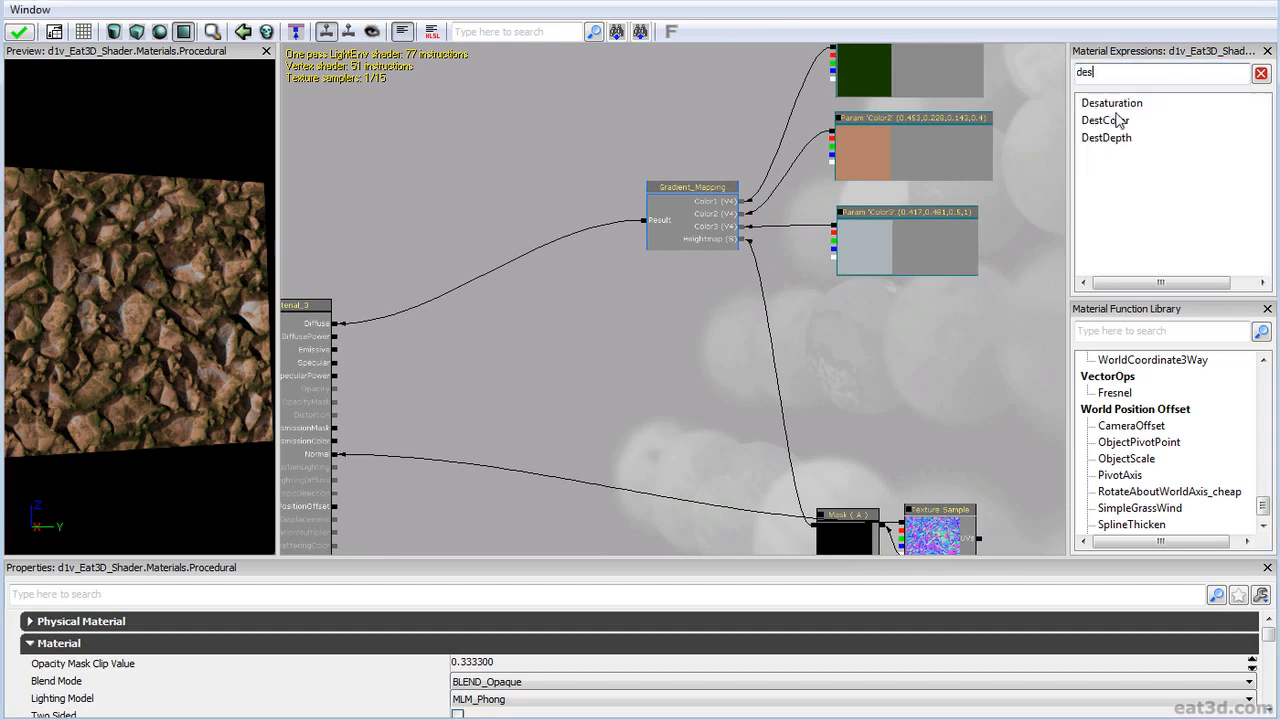
drag(1100, 104, 642, 221)
drag(683, 296, 667, 318)
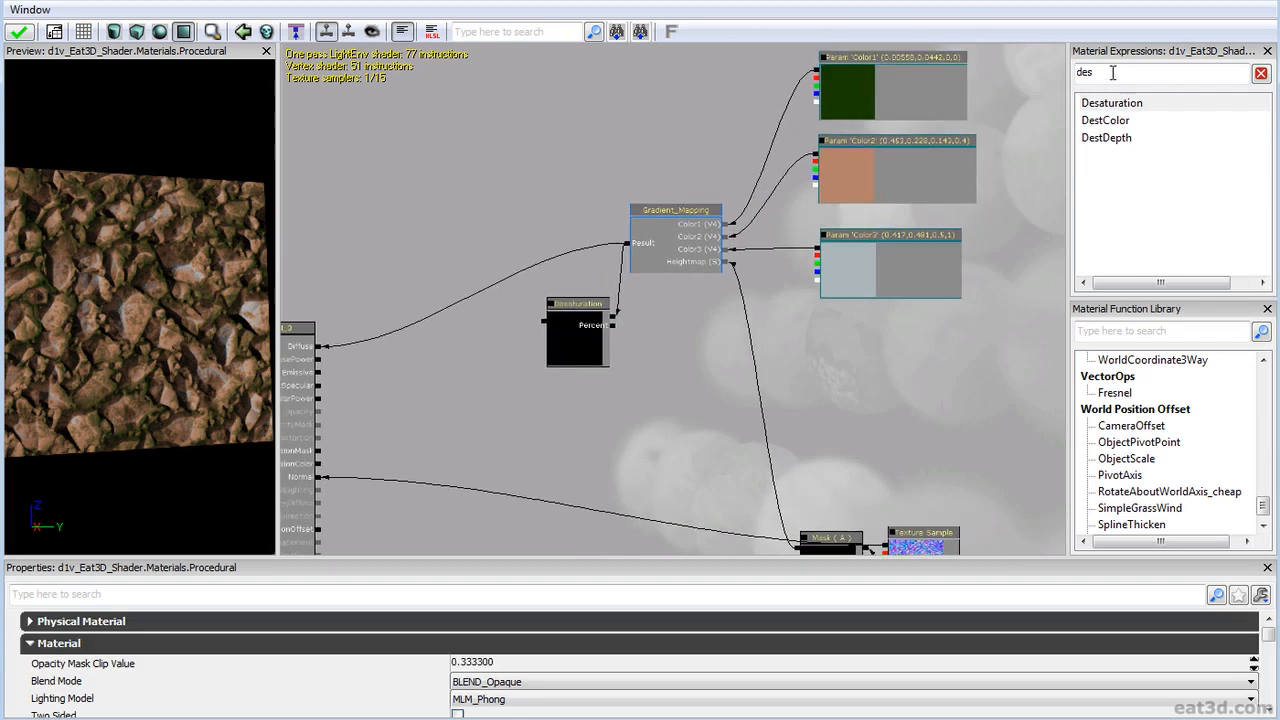
Add a Constant node with R set to 1 and wire it into the Desaturation node's Percent input.
text(con)
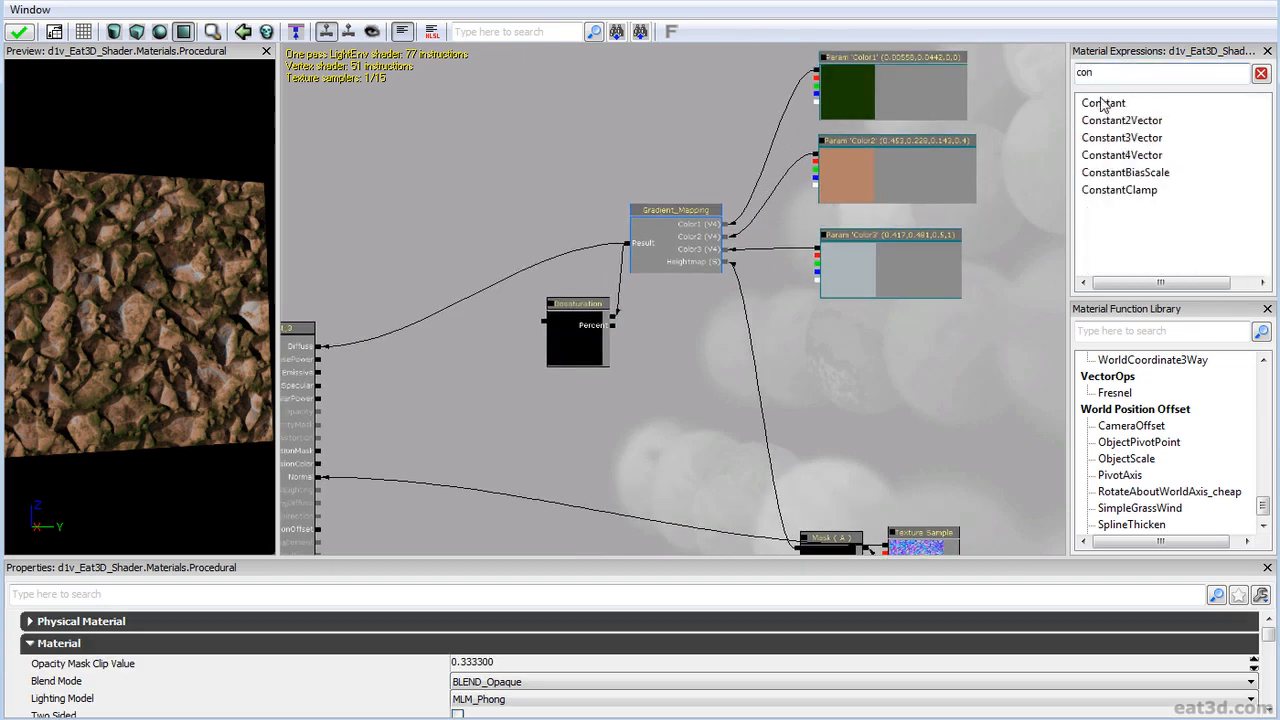
mouse_move(717, 332)
mouse_down()
mouse_move(652, 355)
mouse_move(728, 328)
mouse_up()
click(316, 630)
text(1)
key(Return)
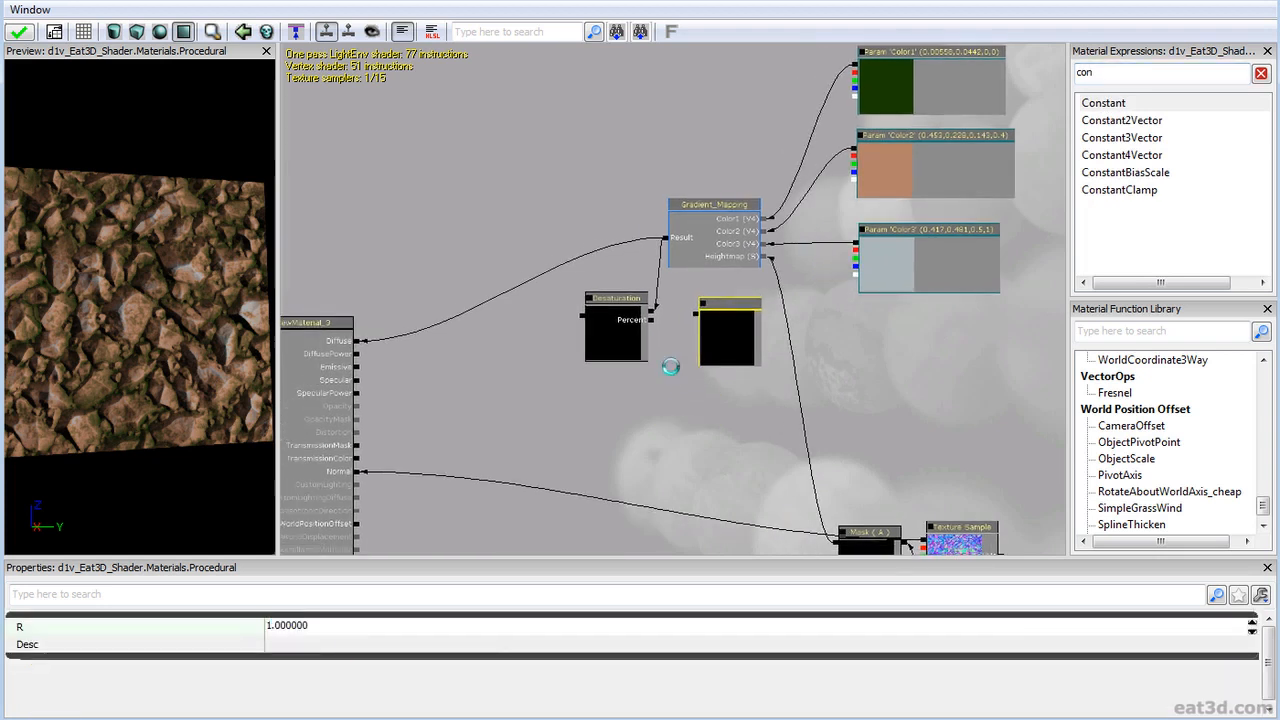
scroll(700, 380, up, 3)
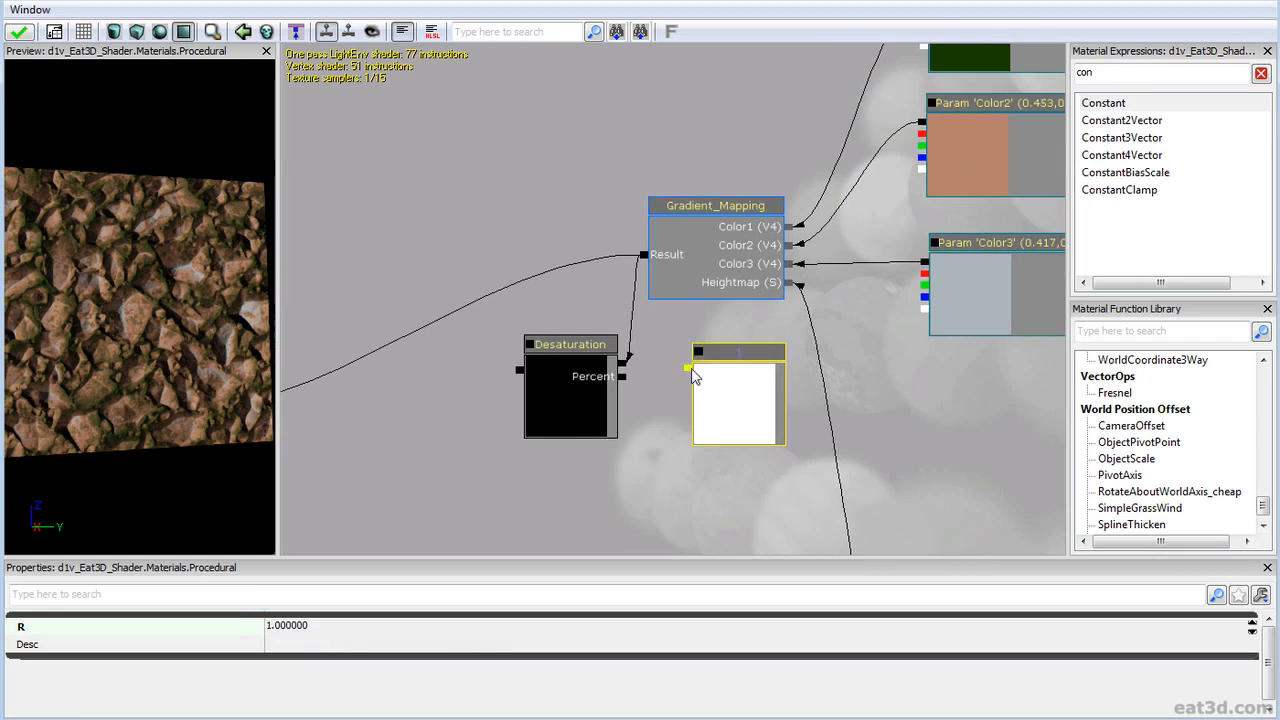
click(679, 376)
drag(679, 376, 621, 376)
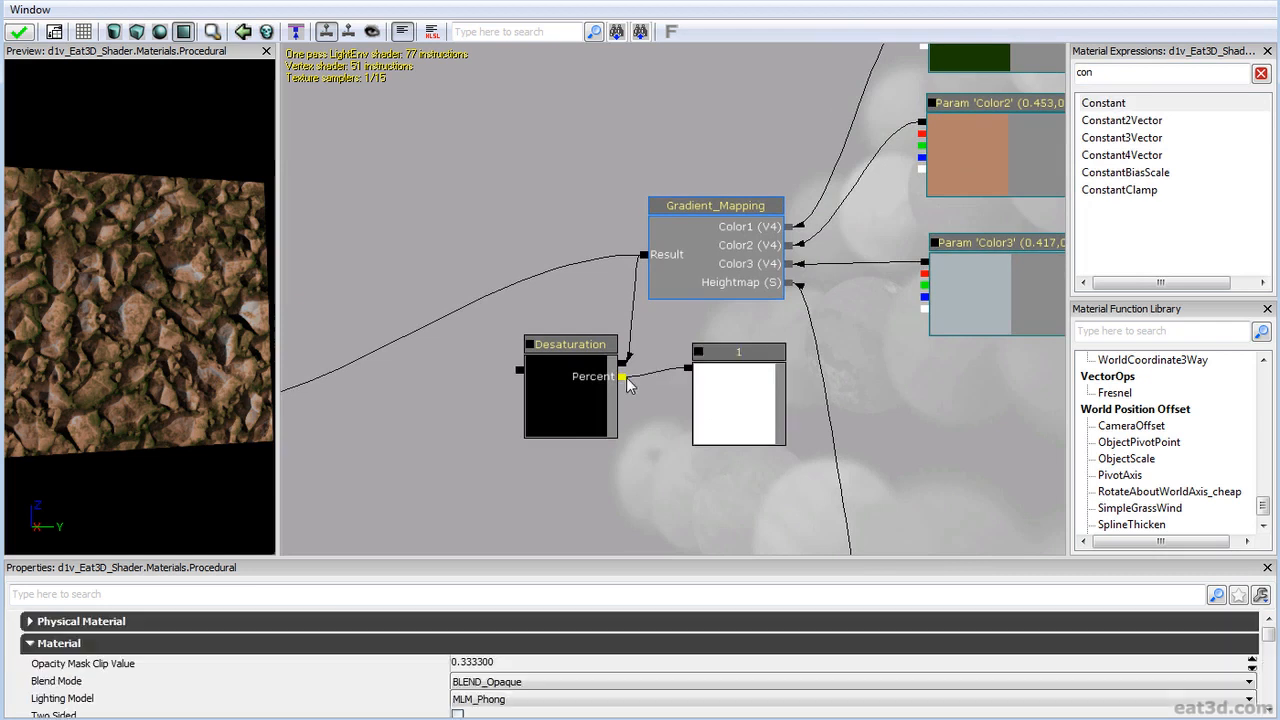
Add a Multiply node between the material and Desaturation, and connect the Desaturation output to its A input.
drag(556, 440, 598, 383)
drag(1113, 72, 914, 100)
text(mul)
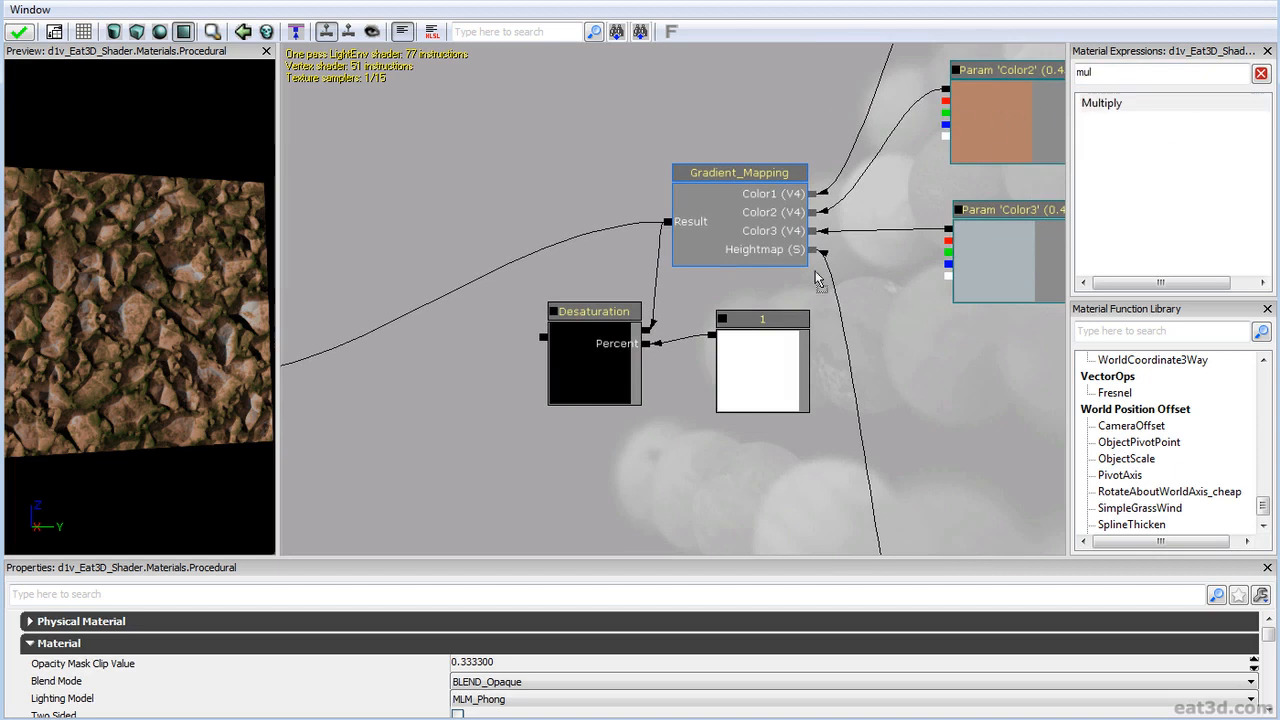
drag(446, 436, 446, 436)
ctrl+drag(504, 444, 651, 300)
click(651, 300)
scroll(651, 300, down, 3)
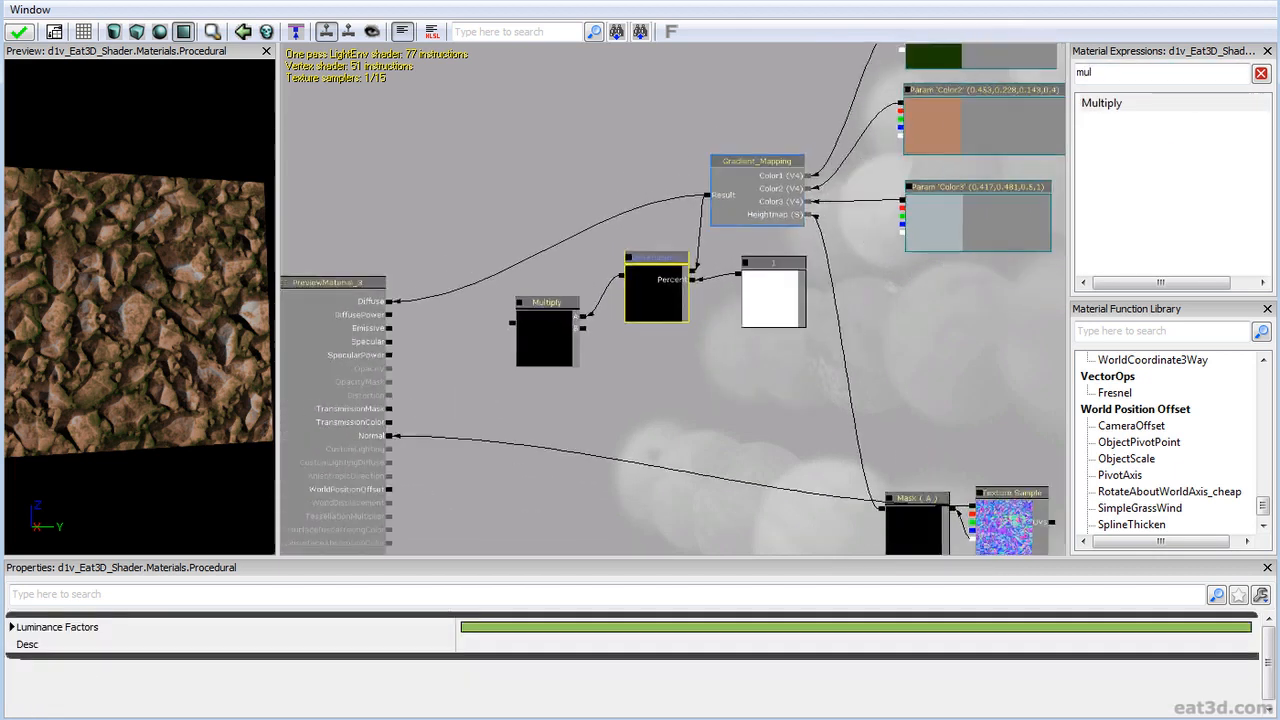
scroll(640, 310, up, 4)
click(410, 391)
click(485, 377)
scroll(560, 370, down, 3)
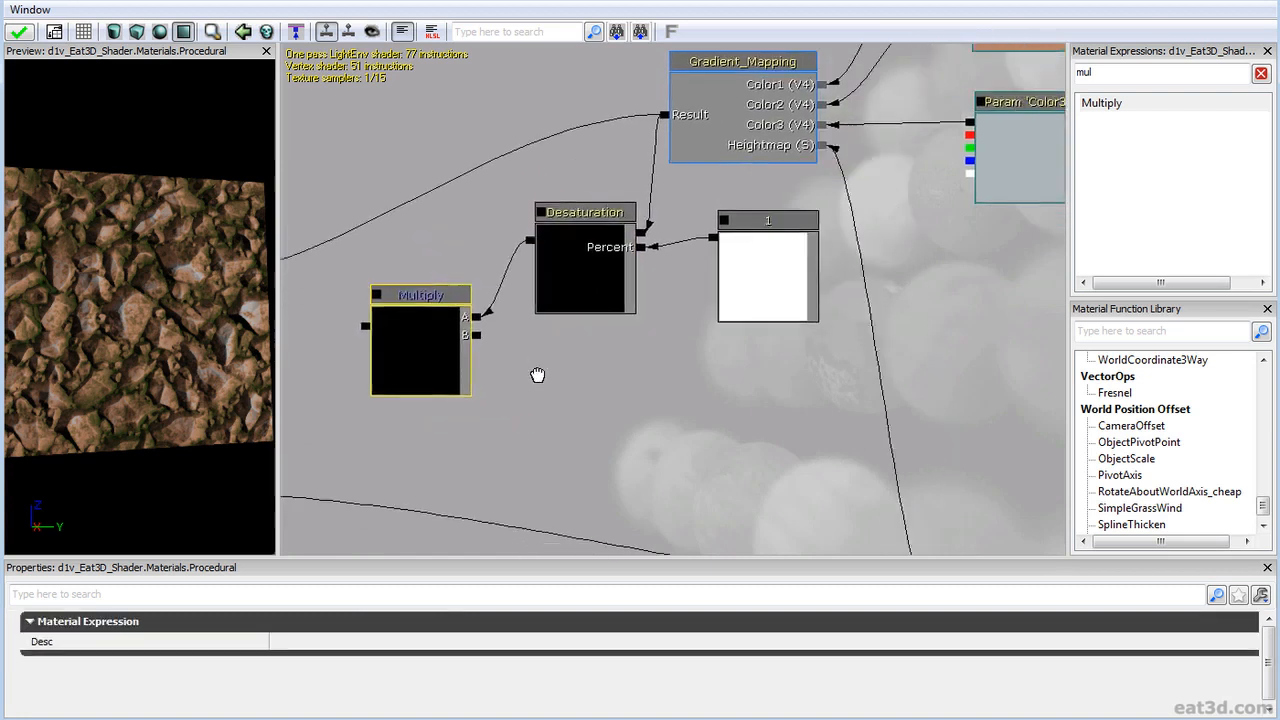
mouse_move(690, 382)
mouse_down()
mouse_move(649, 349)
mouse_move(623, 437)
mouse_move(671, 443)
mouse_move(708, 398)
mouse_up()
Duplicate the Constant node with value 1 below the original and wire the copy into the Multiply node's B input.
click(686, 309)
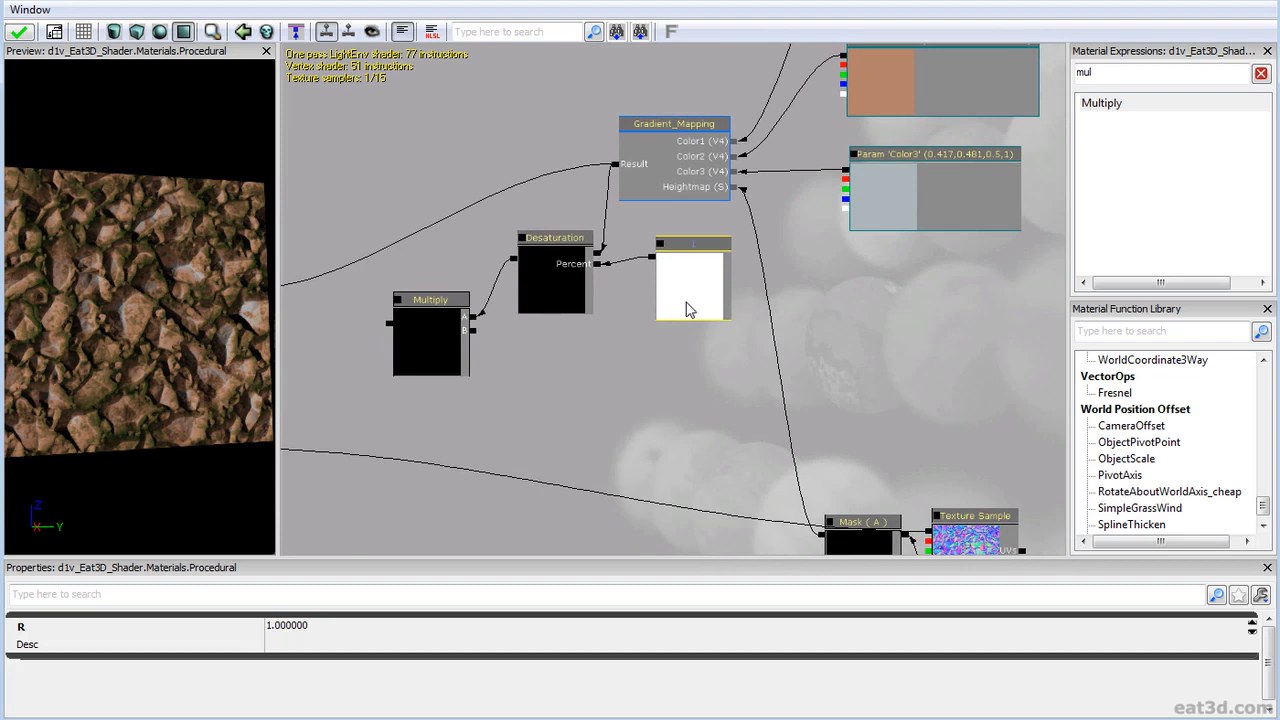
key(ctrl+w)
ctrl+drag(688, 309, 676, 411)
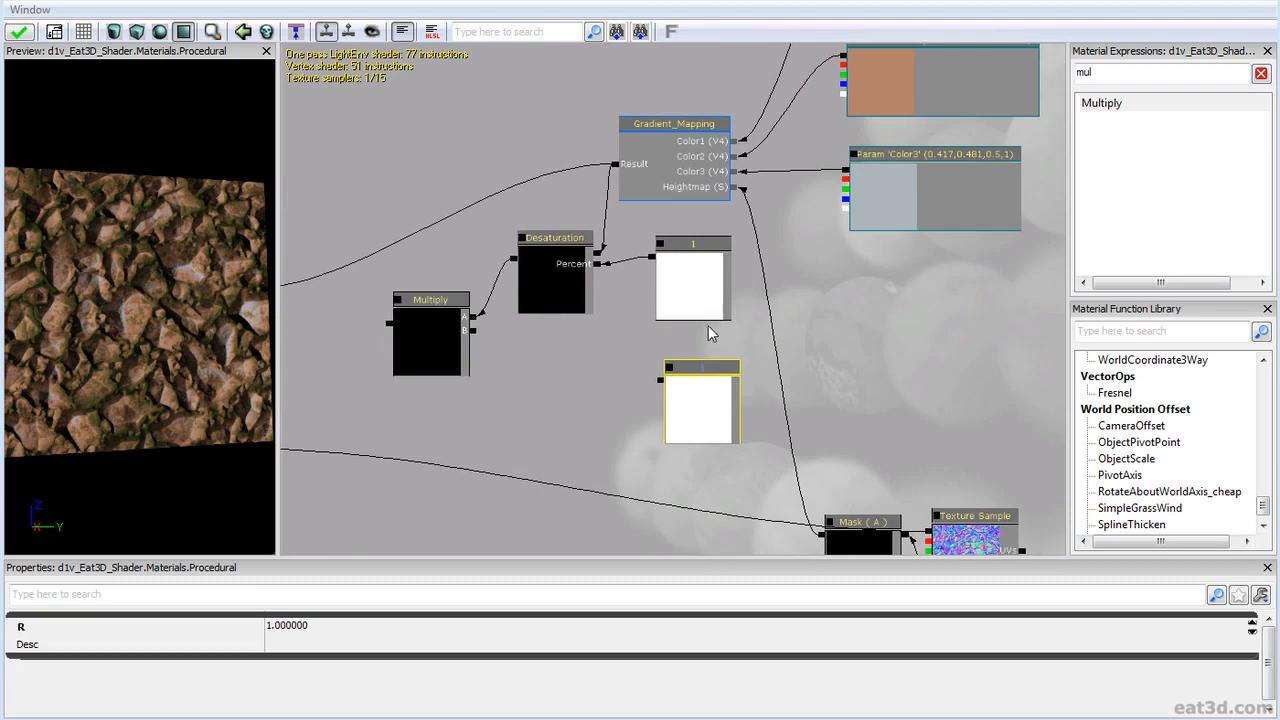
drag(659, 385, 717, 311)
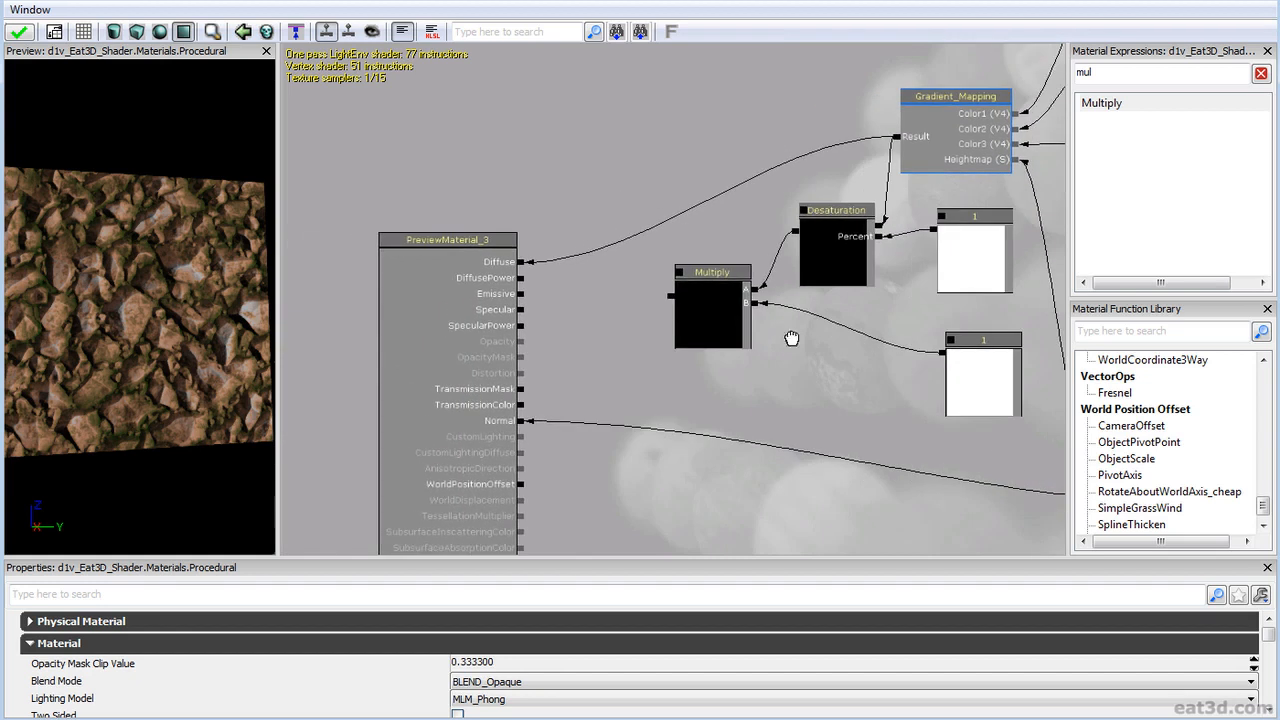
Duplicate the Color3 parameter beside the lower constant and rename the copy as SpecularColor.
drag(805, 330, 608, 353)
click(760, 398)
drag(762, 398, 648, 399)
click(1097, 74)
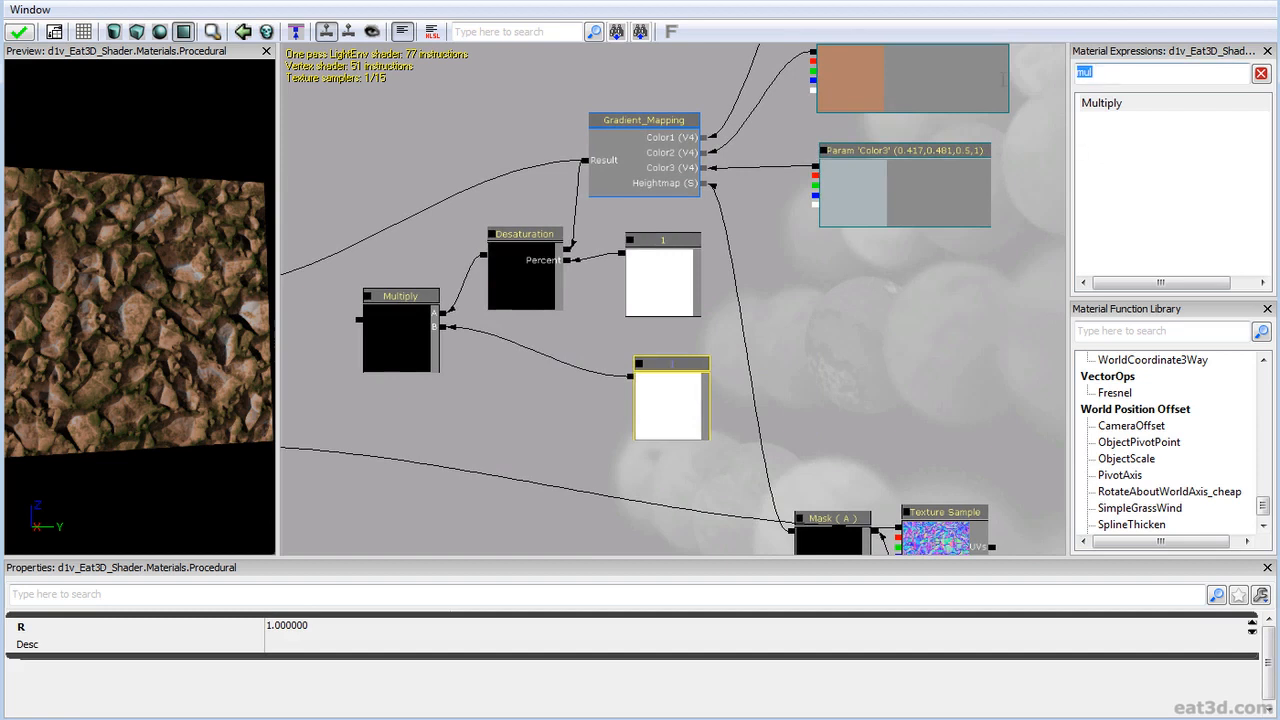
click(919, 172)
key(ctrl+w)
drag(883, 212, 797, 415)
click(313, 712)
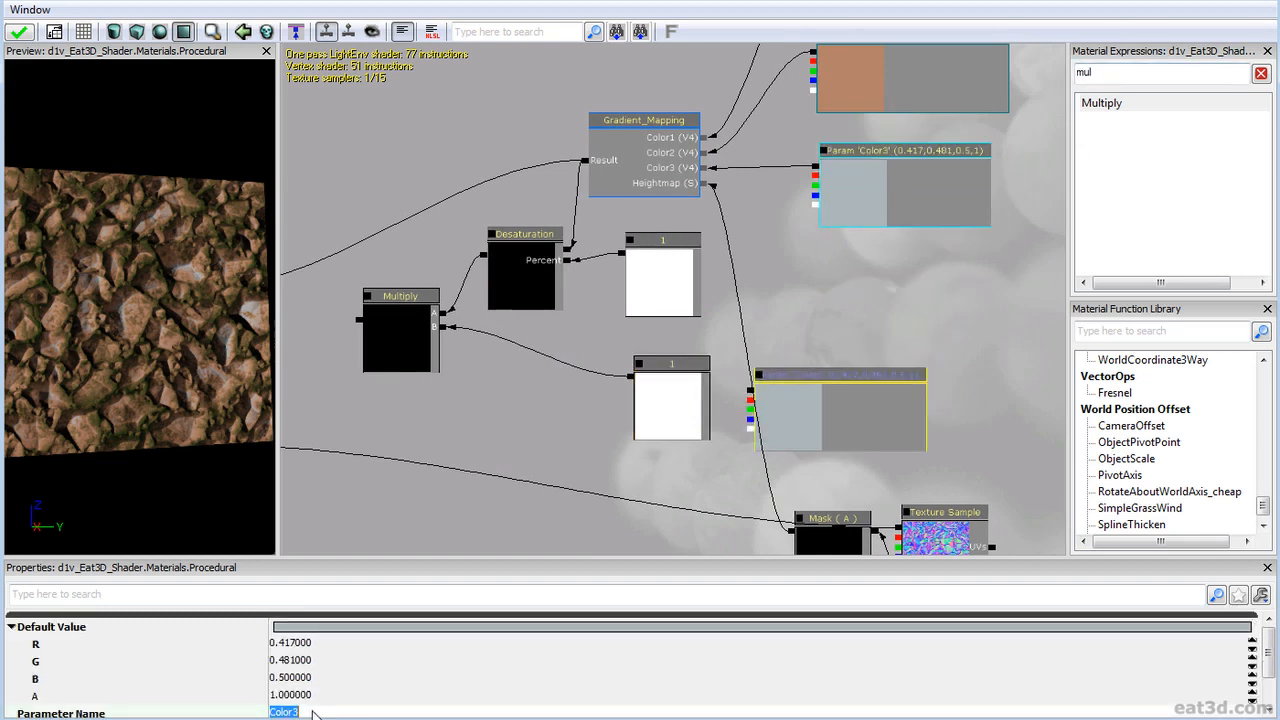
text(Spe)
key(Return)
ctrl+drag(775, 416, 782, 389)
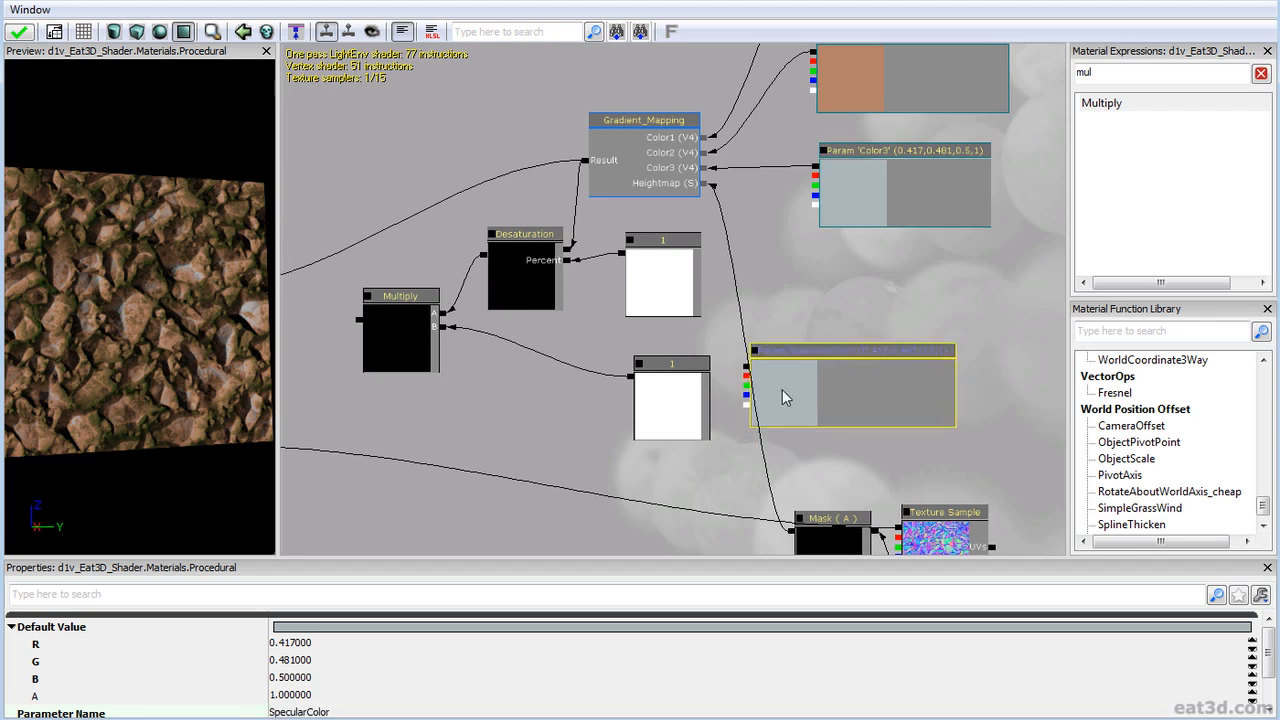
Duplicate the Multiply node, wire SpecularColor's color and alpha into its A and B, and its output into the first Multiply's B.
click(404, 335)
key(ctrl+w)
ctrl+drag(417, 340, 613, 394)
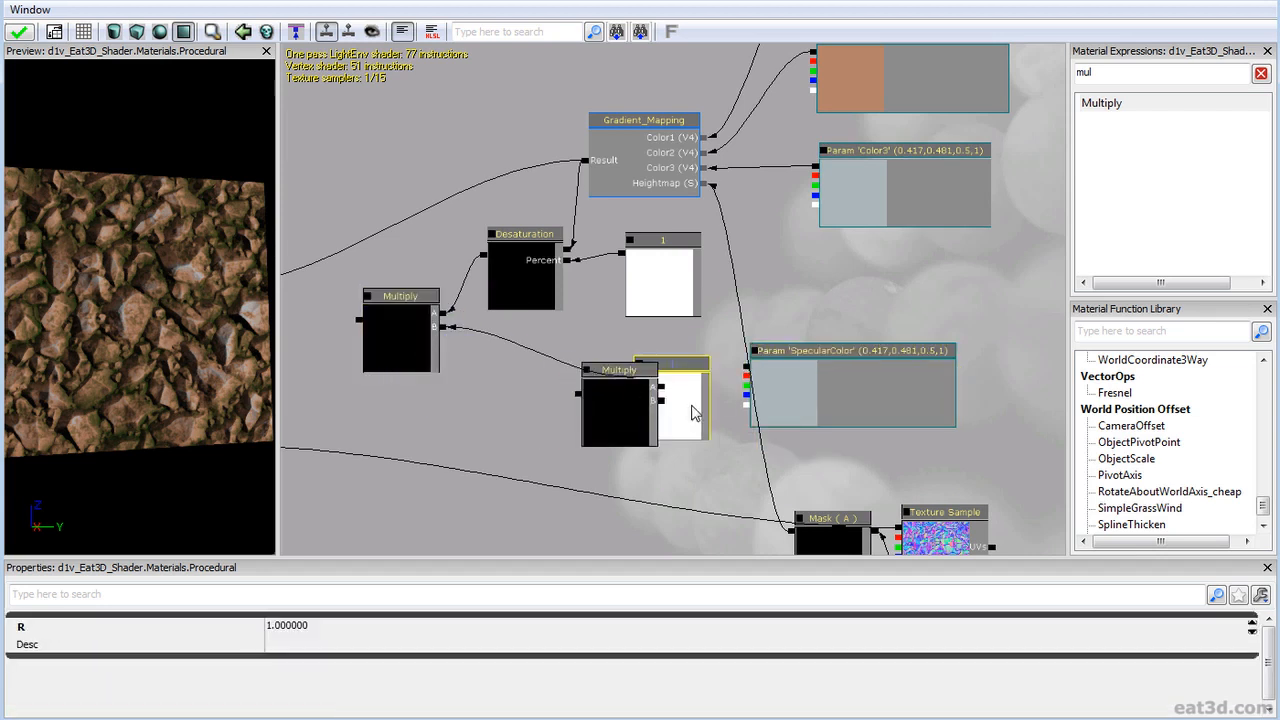
ctrl+drag(692, 406, 586, 521)
drag(661, 387, 746, 368)
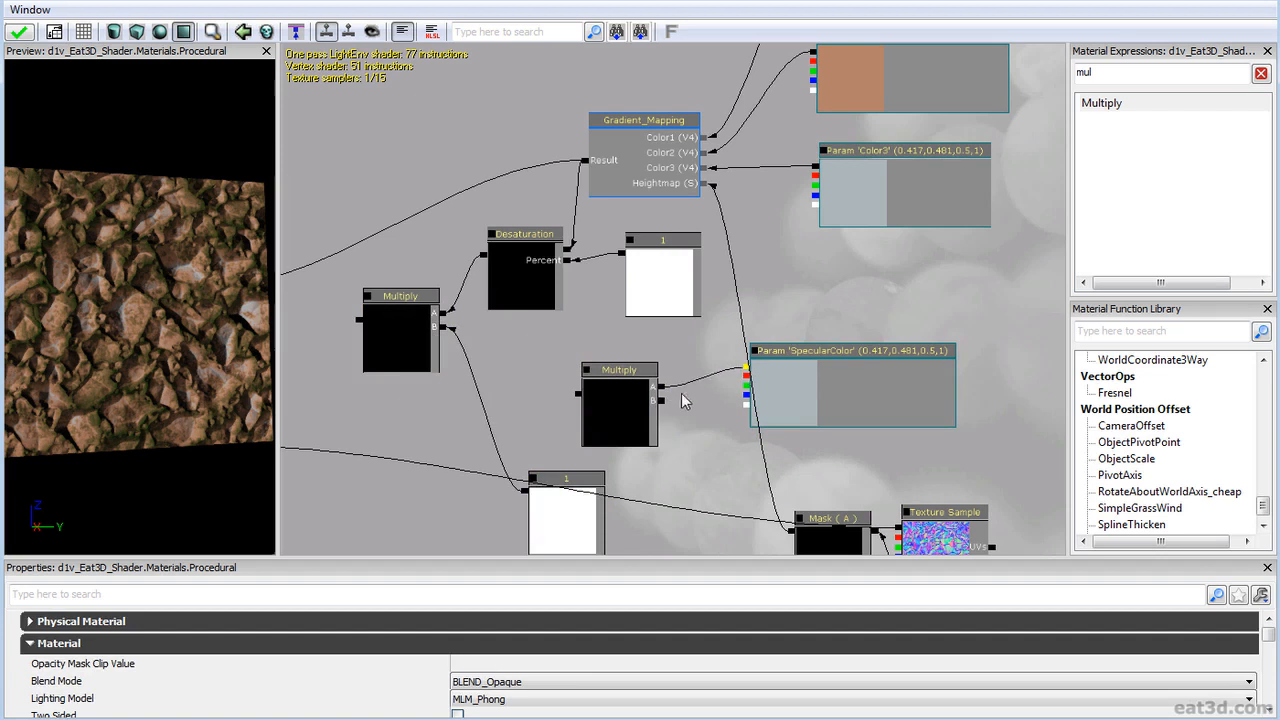
drag(661, 401, 746, 406)
drag(583, 398, 447, 328)
Connect the first Multiply node's output to the material's Specular input and check the surface in the preview.
drag(415, 443, 747, 414)
drag(691, 291, 541, 304)
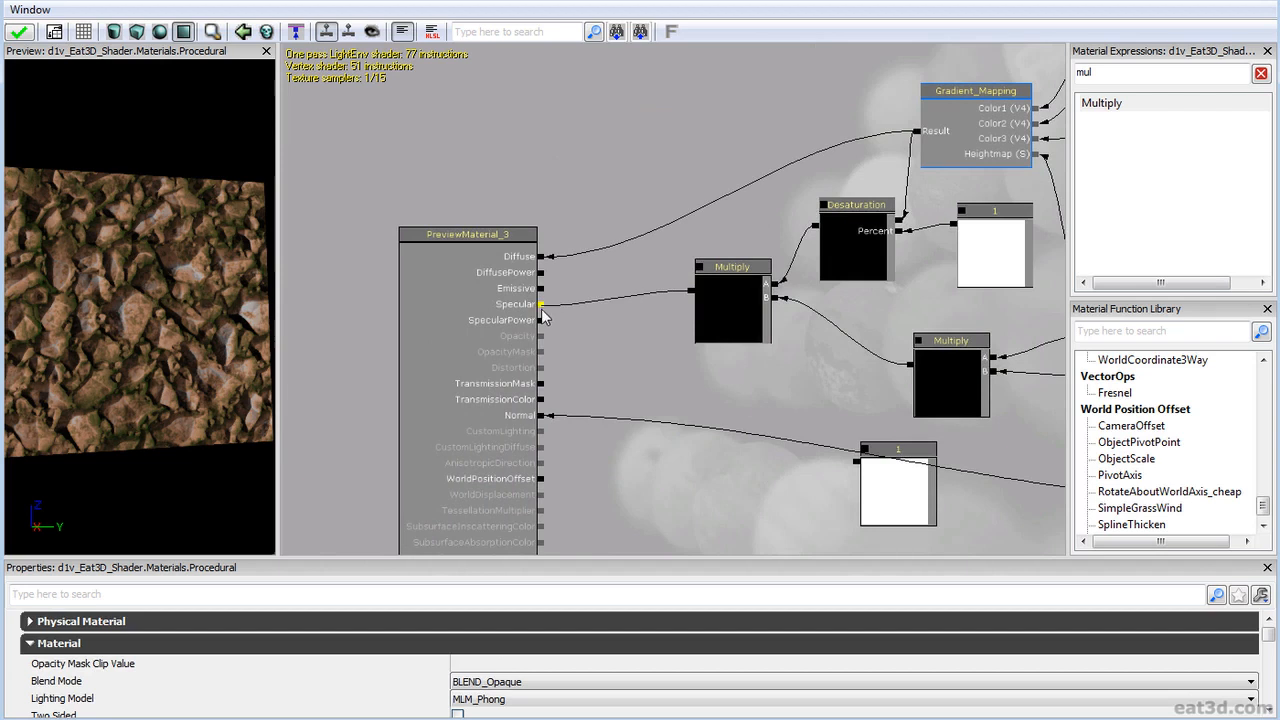
drag(152, 354, 118, 354)
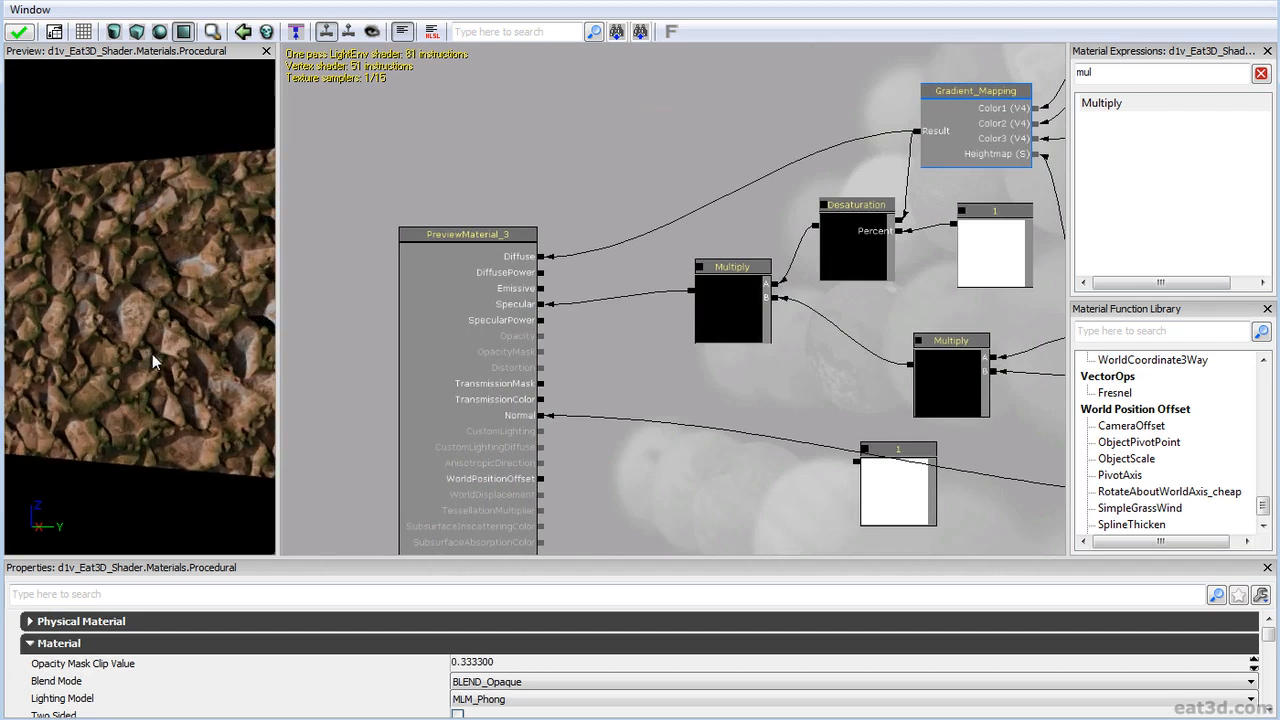
Set the SpecularColor parameter's alpha to 2 and inspect the pebbles' highlights up close.
drag(713, 380, 515, 336)
click(958, 327)
click(285, 697)
text(2)
key(Return)
right_drag(163, 366, 170, 298)
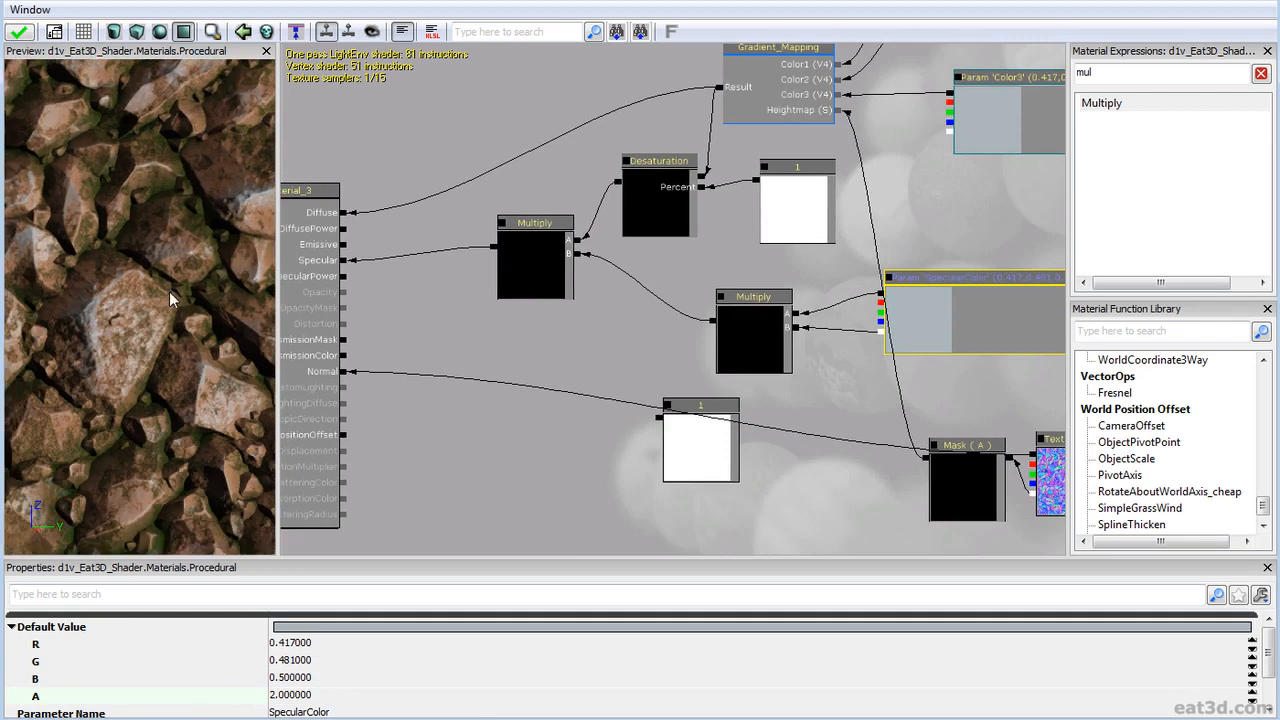
Try a saturation of 0.67 on the SpecularColor parameter, settle on a blue with 0.87, and check the preview.
drag(846, 354, 746, 361)
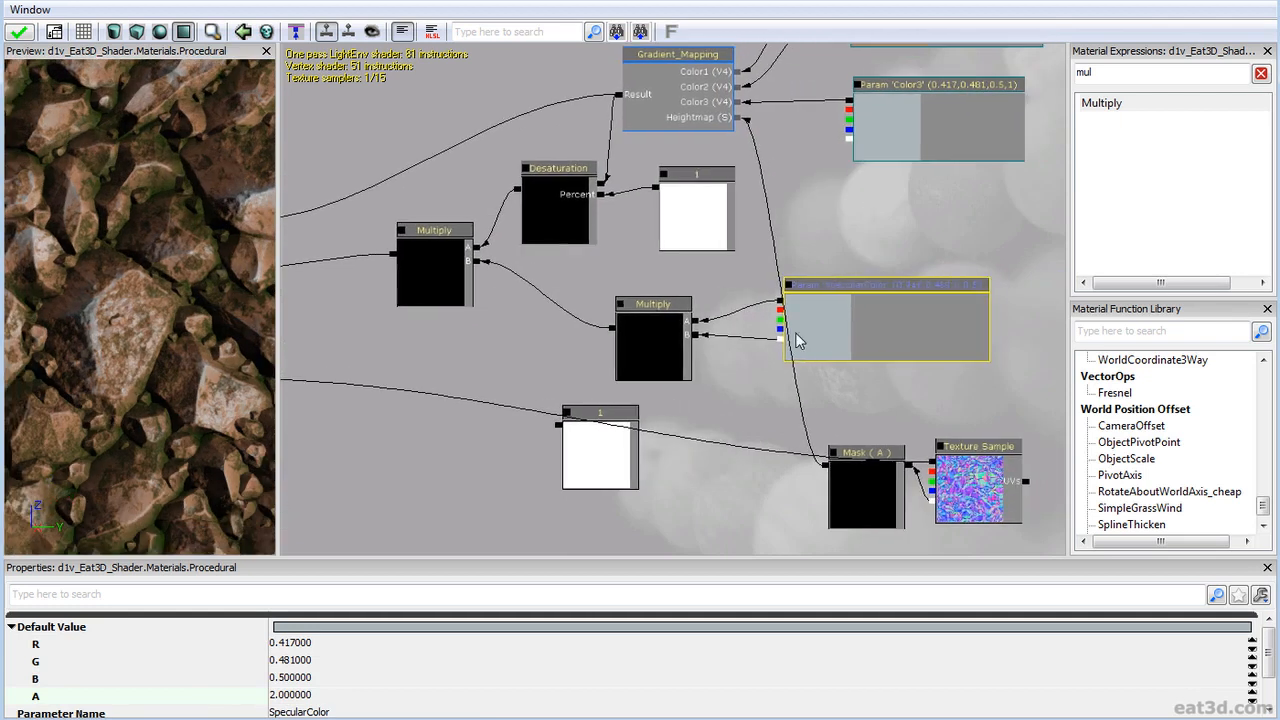
click(333, 633)
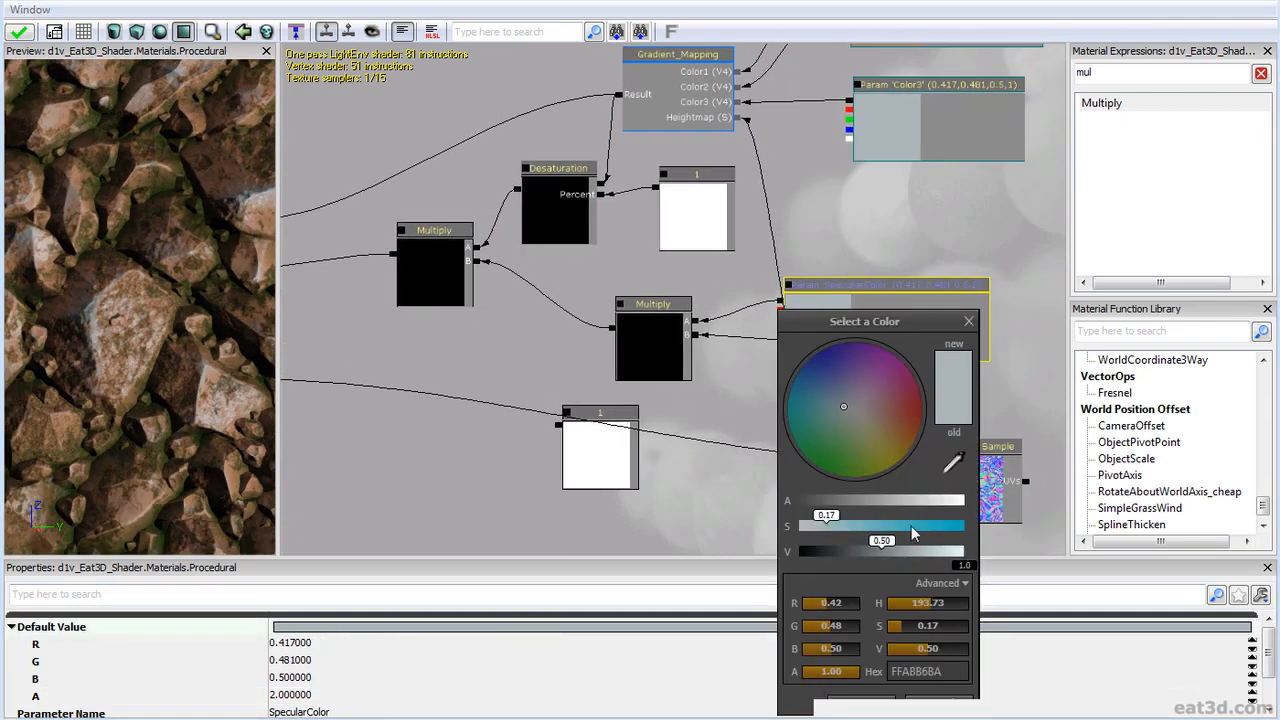
click(911, 527)
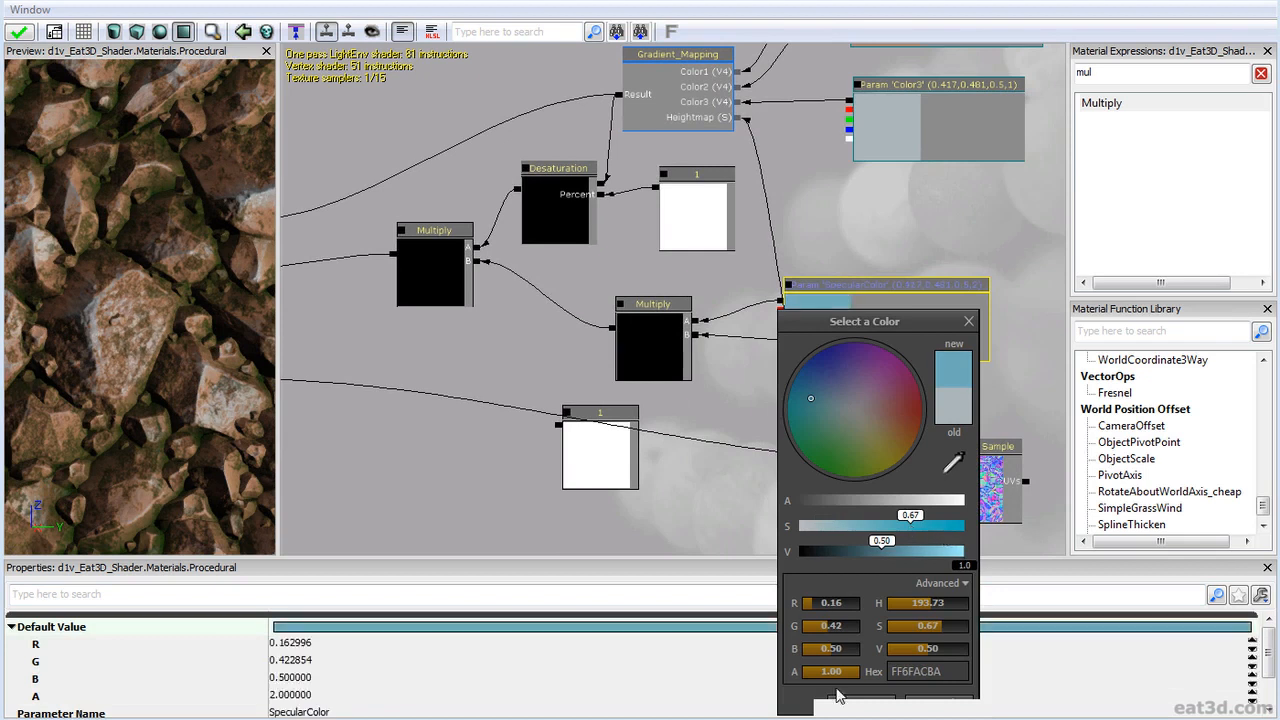
drag(829, 698, 842, 697)
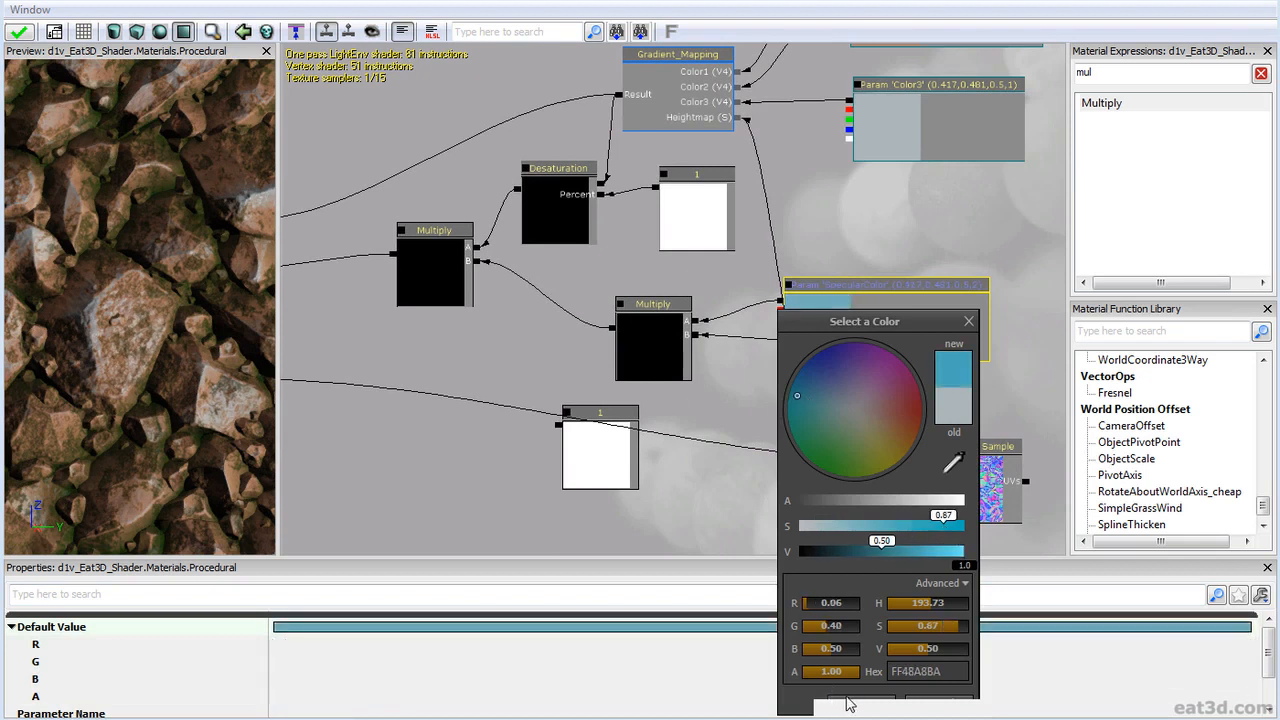
click(847, 703)
right_drag(160, 389, 178, 365)
drag(574, 350, 673, 272)
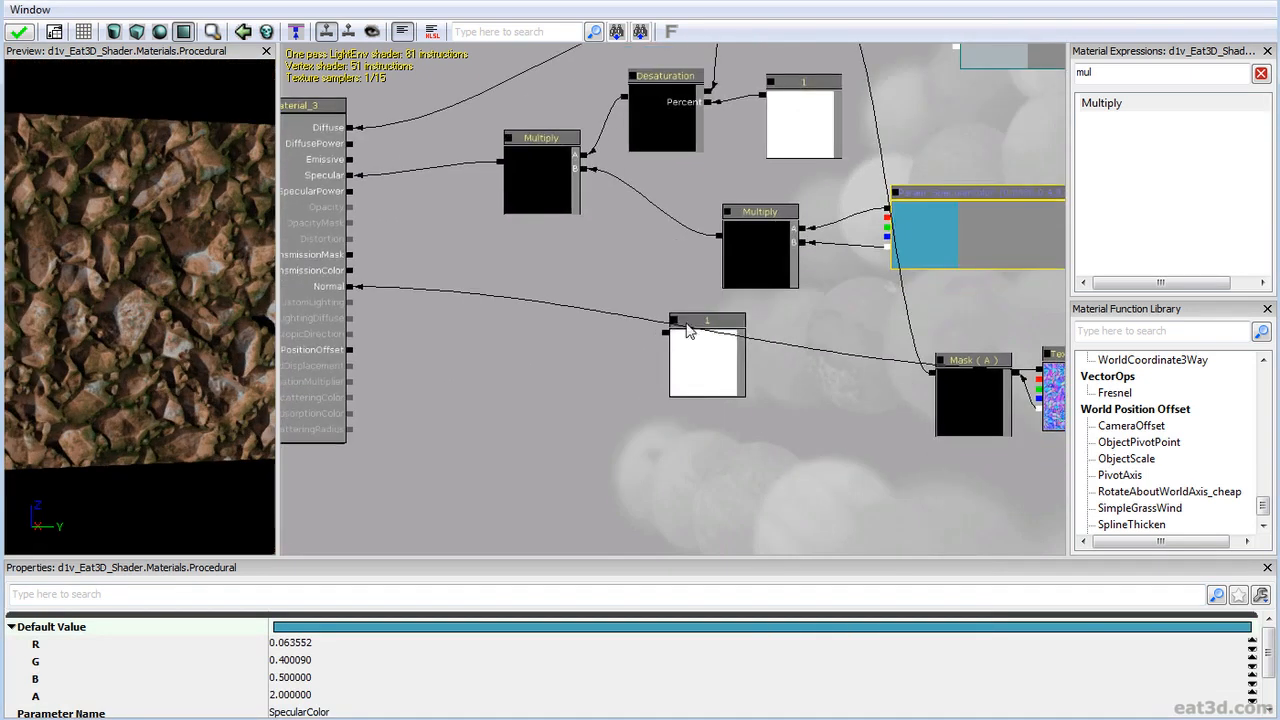
Move the loose constant 1 node beside the material, connect it to the SpecularPower input, and check the broader highlights in the preview.
click(709, 369)
ctrl+drag(709, 369, 490, 303)
drag(490, 303, 609, 289)
scroll(693, 358, up, 1)
click(603, 300)
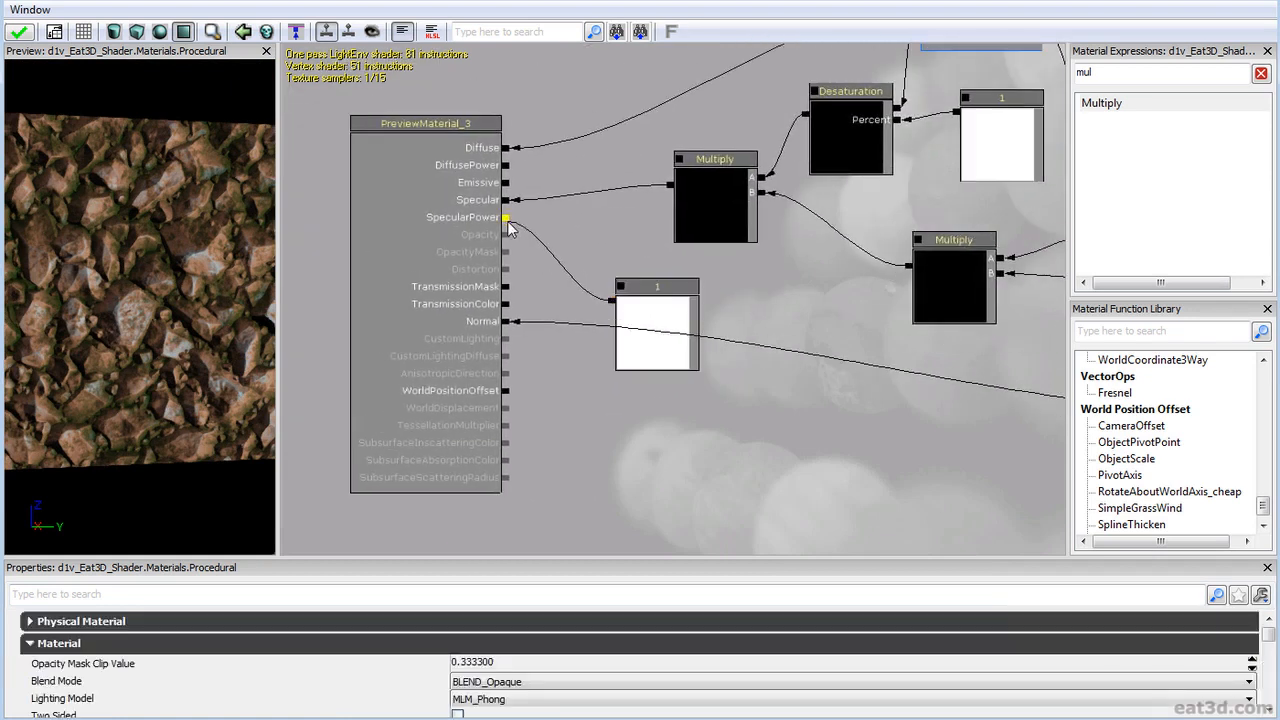
drag(506, 224, 505, 218)
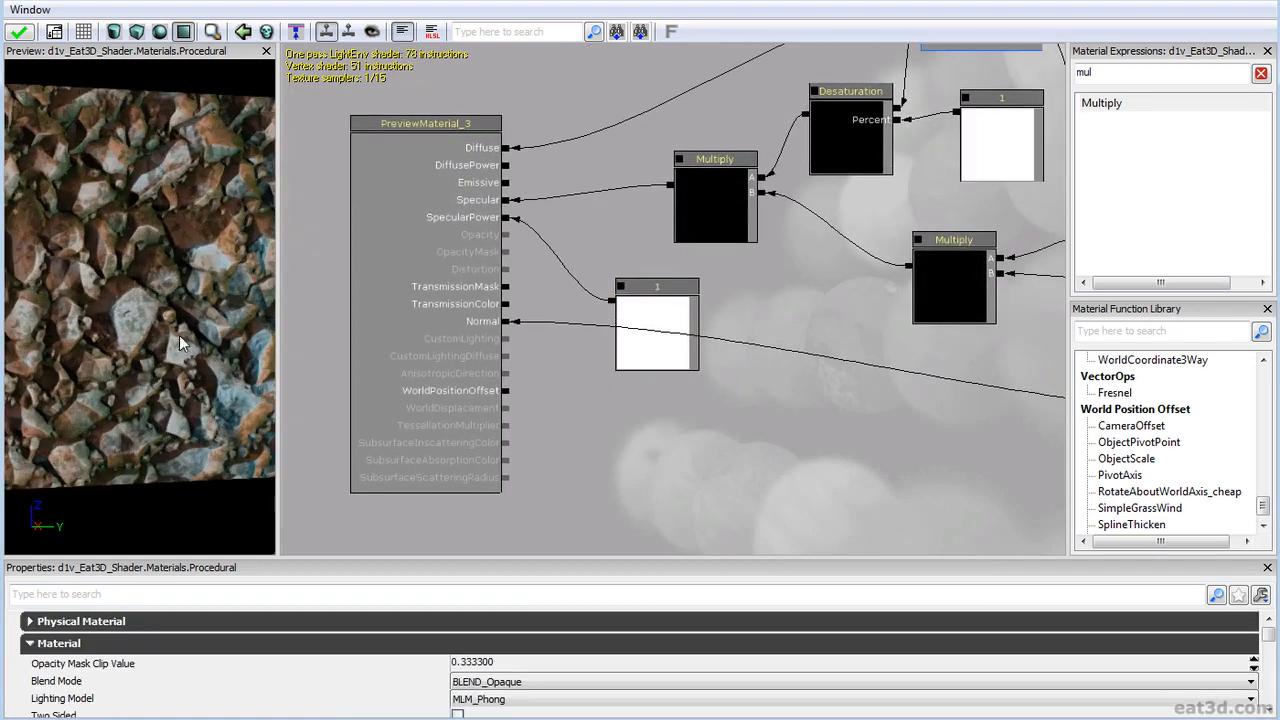
right_drag(118, 349, 118, 400)
mouse_move(118, 349)
mouse_down()
mouse_move(85, 345)
mouse_move(118, 349)
mouse_up()
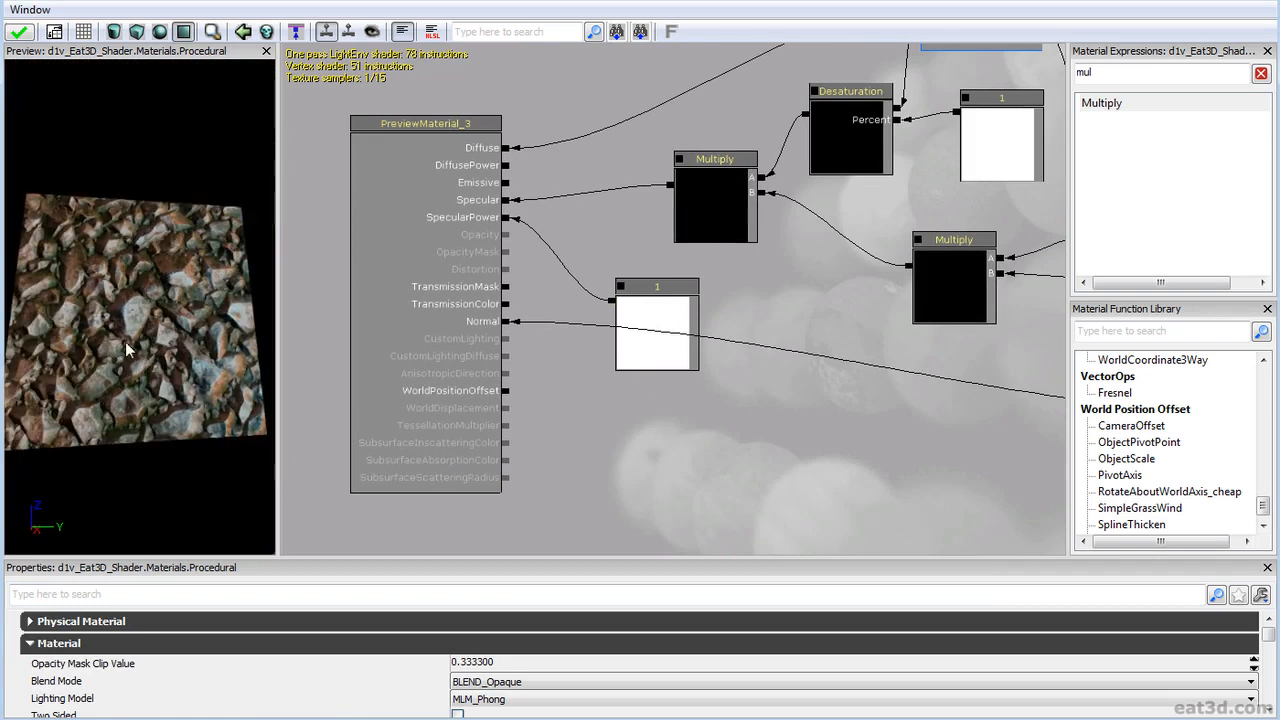
right_drag(146, 330, 146, 368)
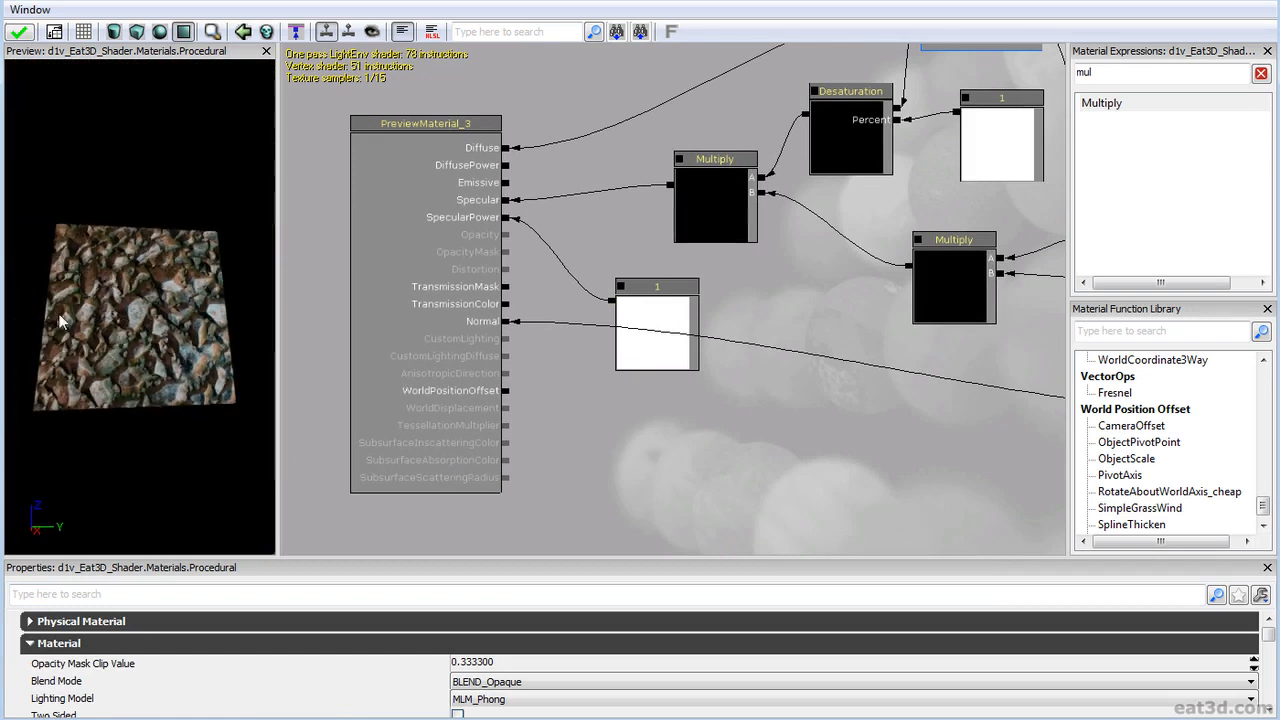
drag(143, 306, 143, 330)
right_drag(143, 306, 143, 270)
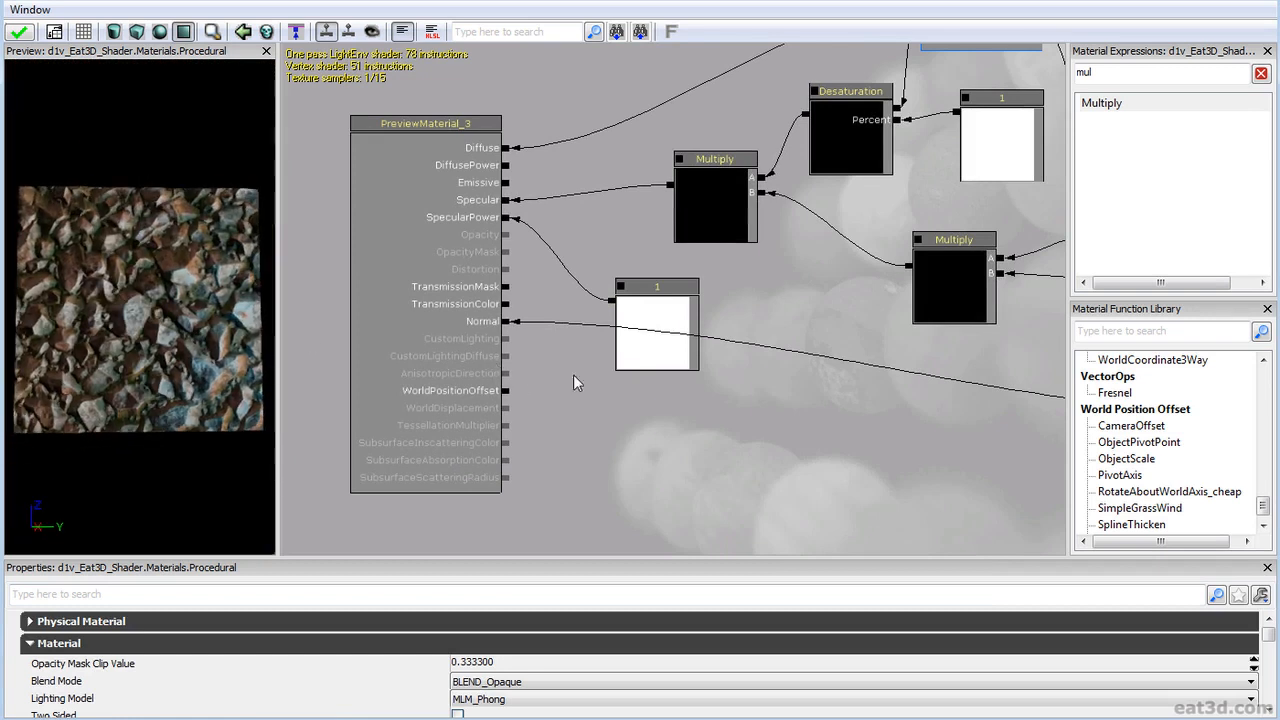
Try a specular power constant of 8, inspect the surface under moving light, and settle on a value of 5.
click(664, 336)
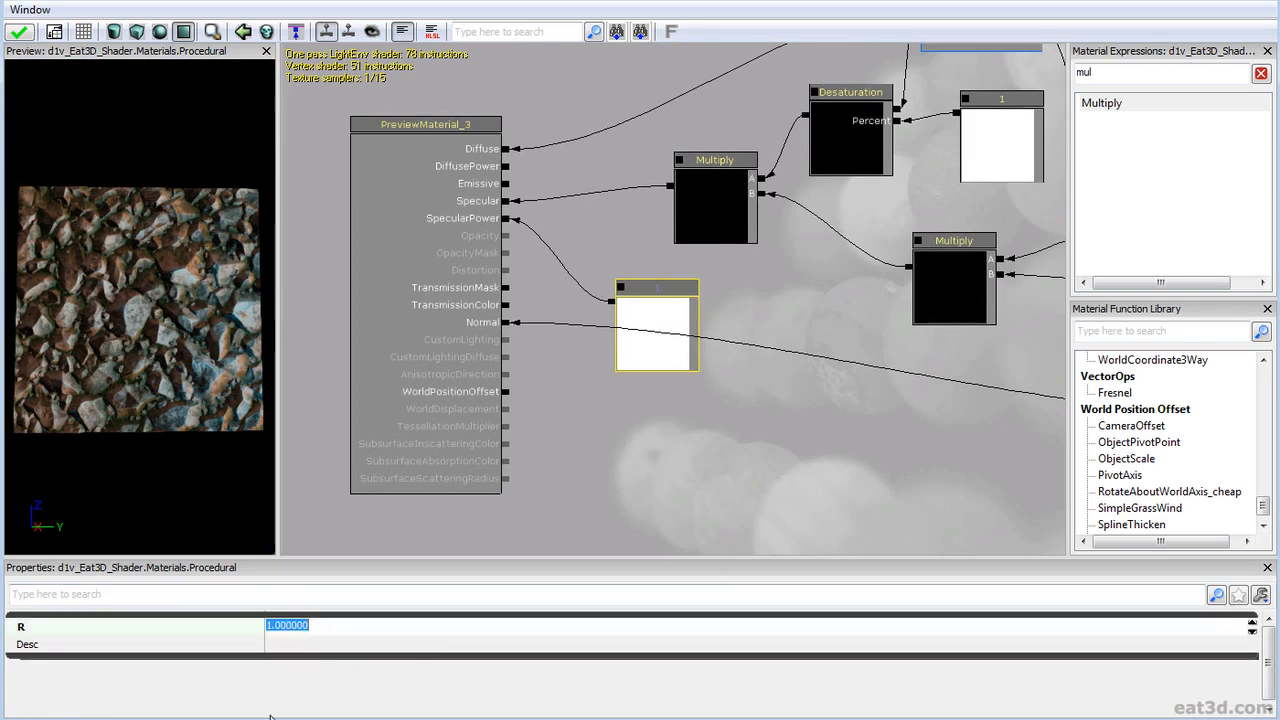
key(Return)
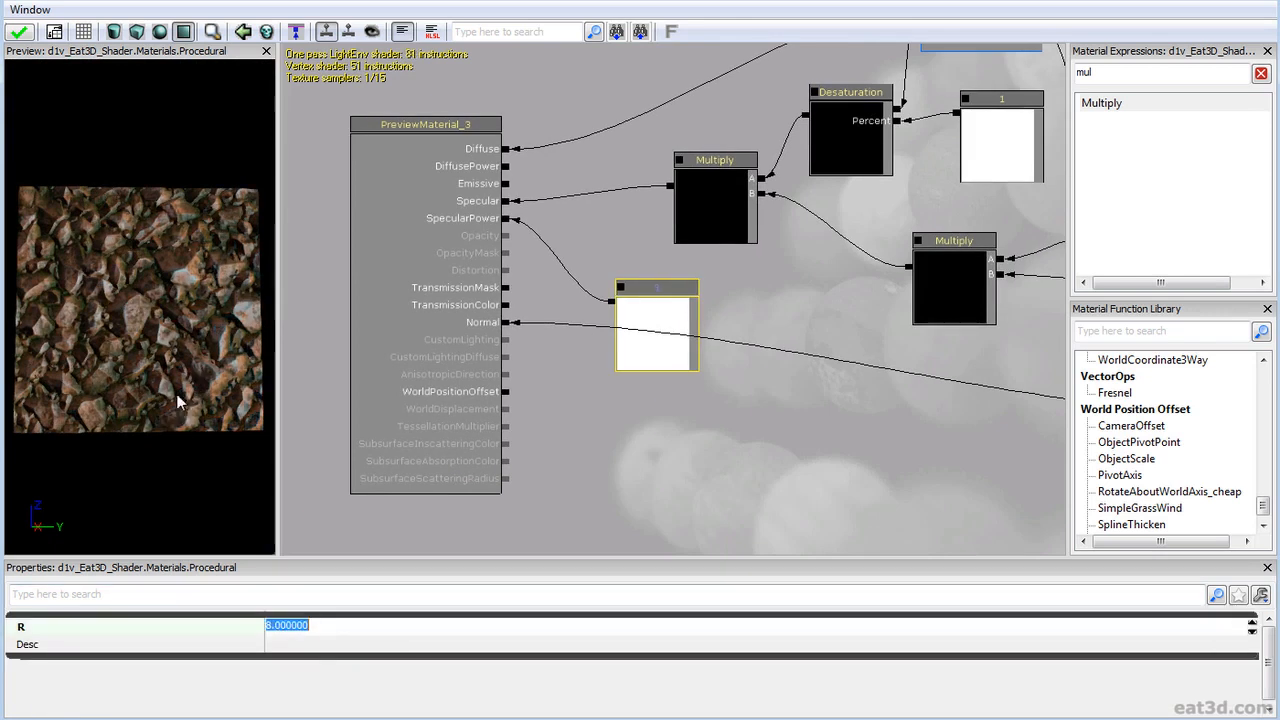
right_drag(181, 414, 145, 371)
drag(145, 371, 151, 391)
key(l)
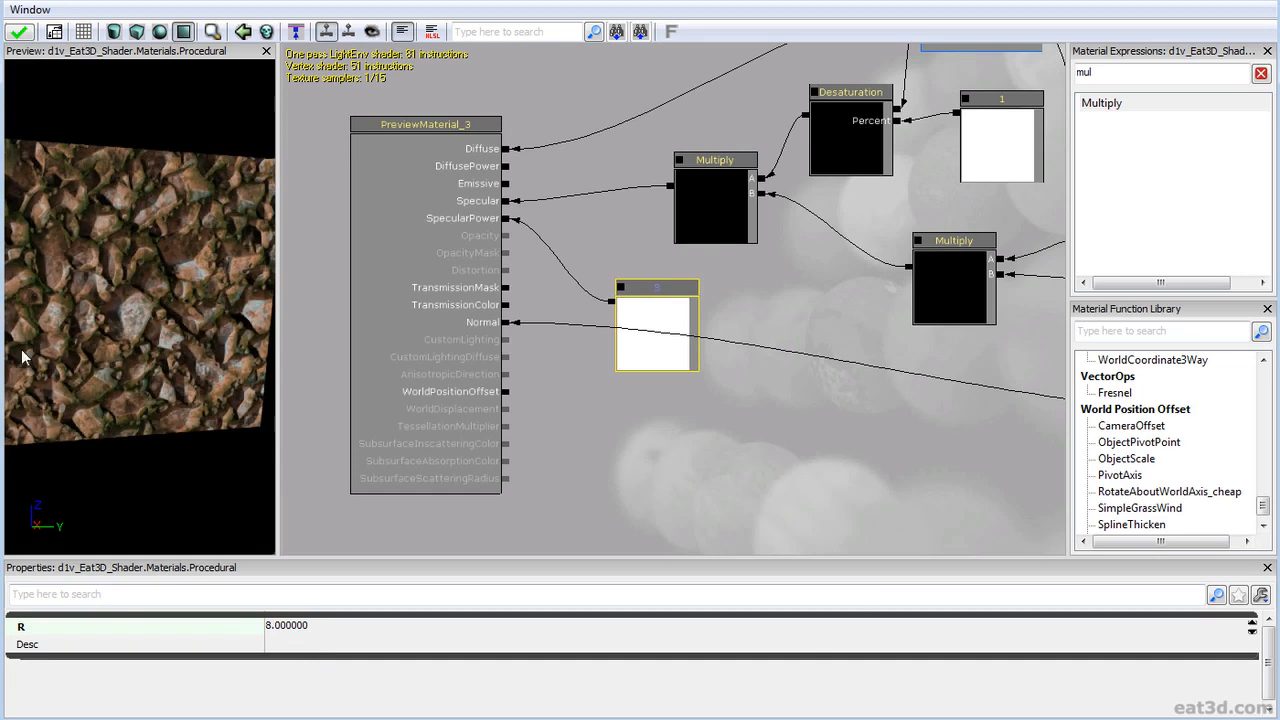
key(l)
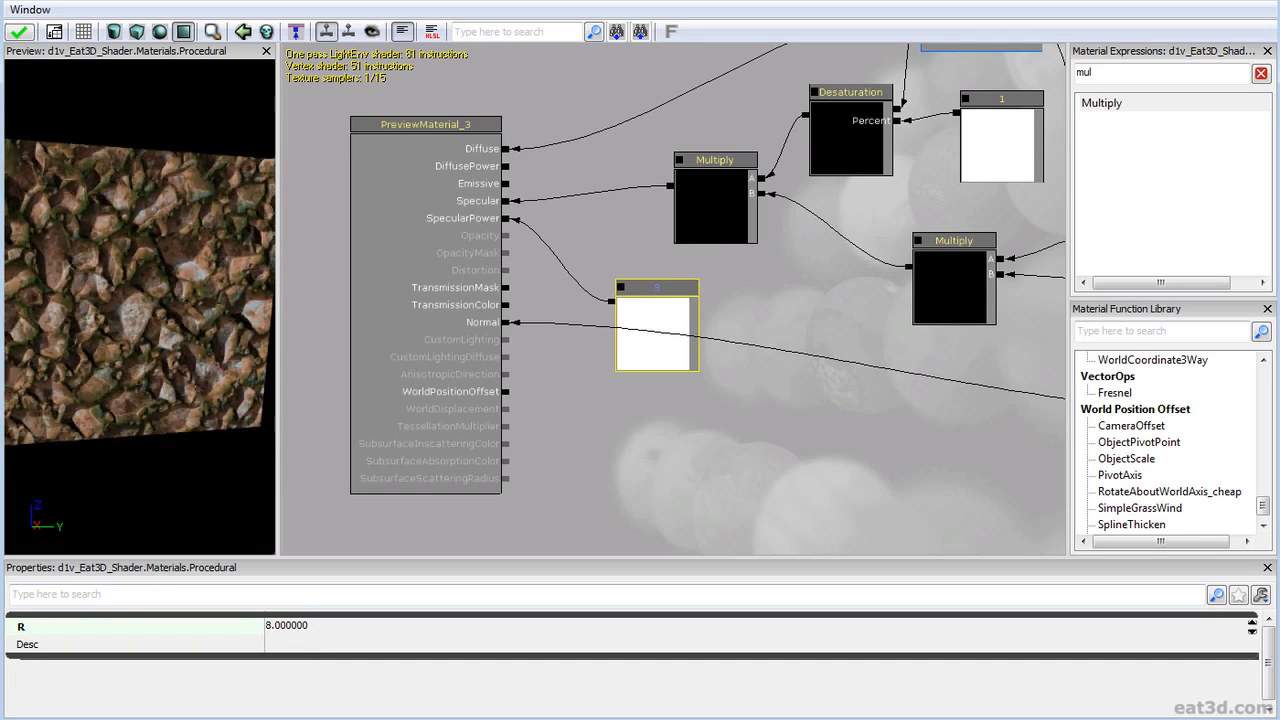
drag(109, 293, 202, 557)
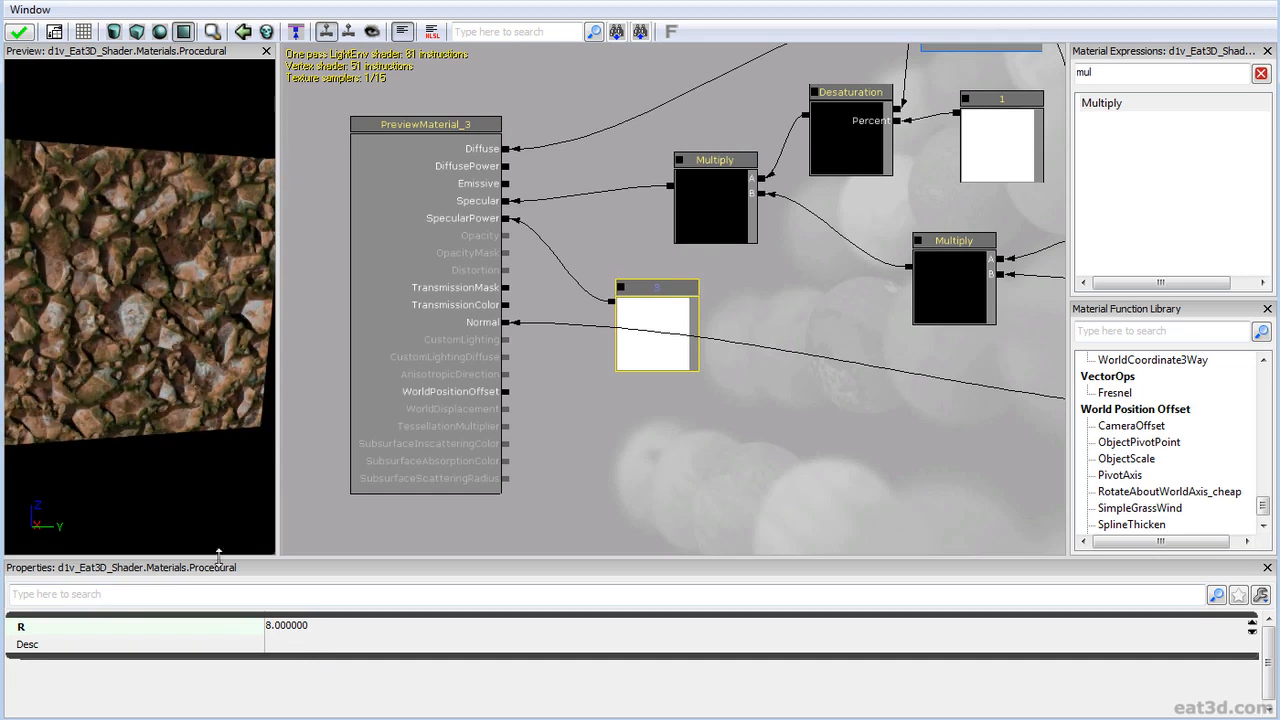
click(305, 629)
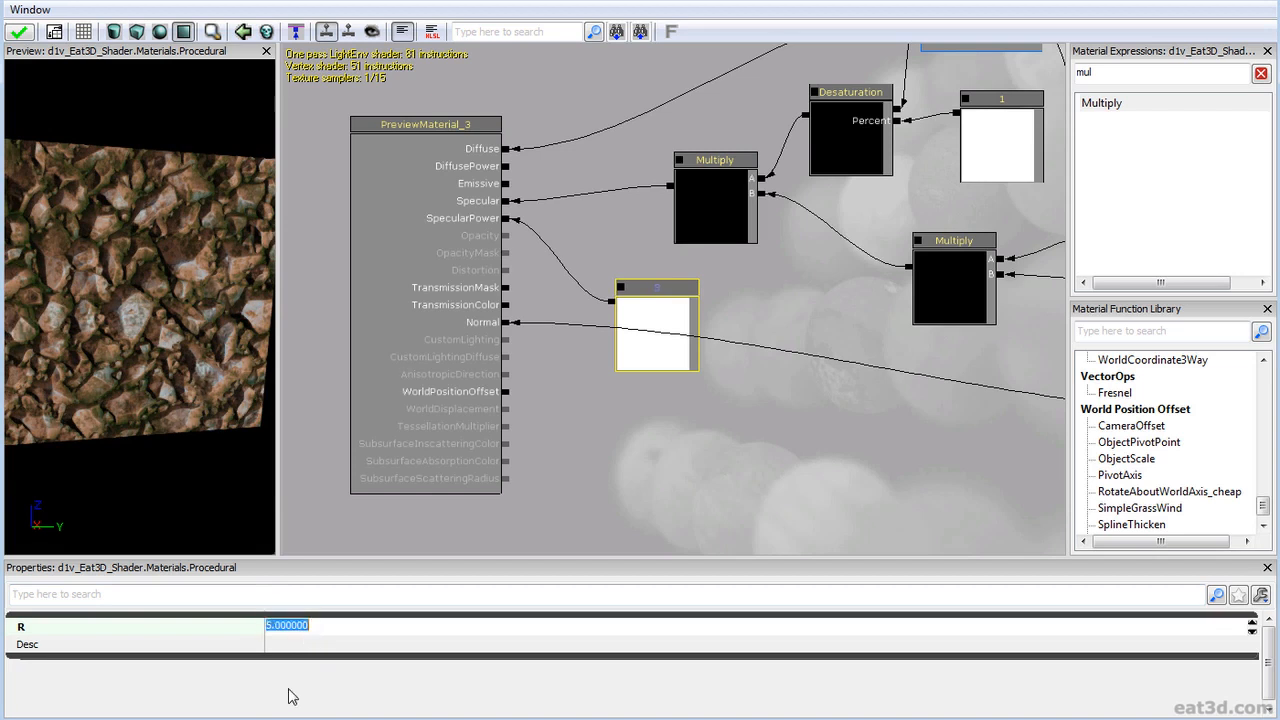
Set the SpecularColor parameter's alpha to 3.
drag(543, 433, 337, 446)
drag(652, 403, 443, 420)
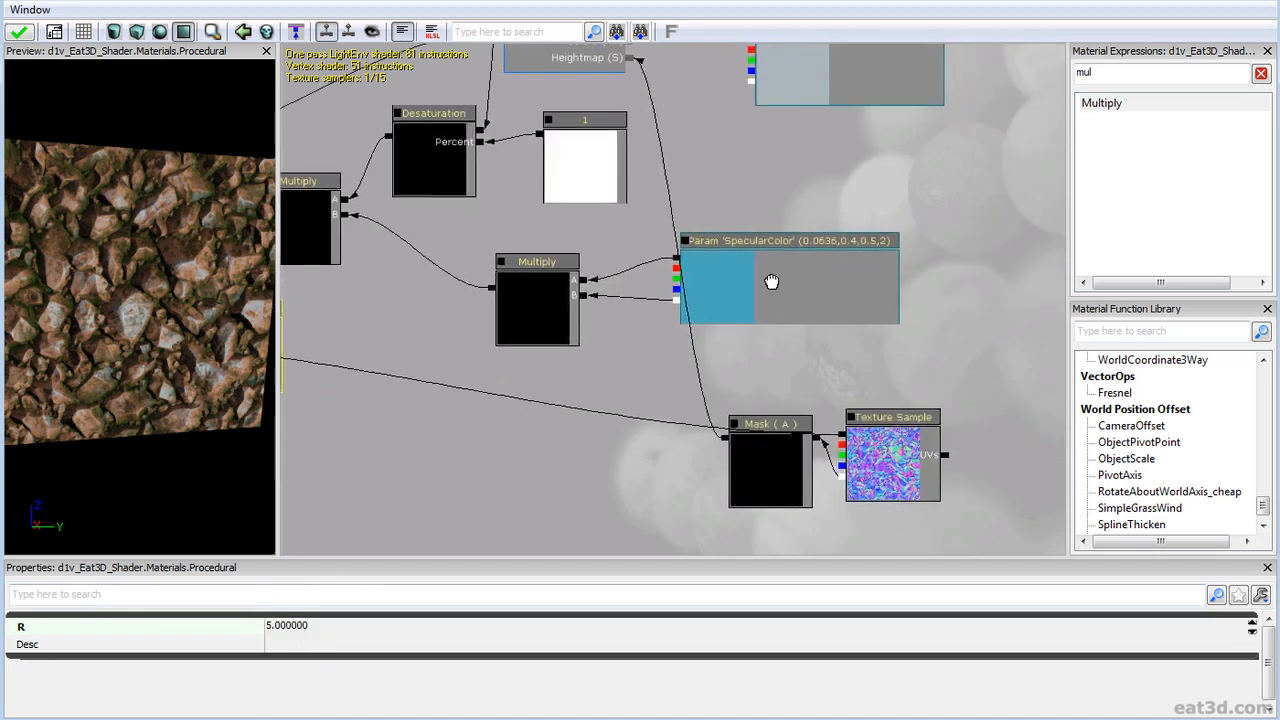
click(773, 277)
click(295, 694)
text(0)
key(Return)
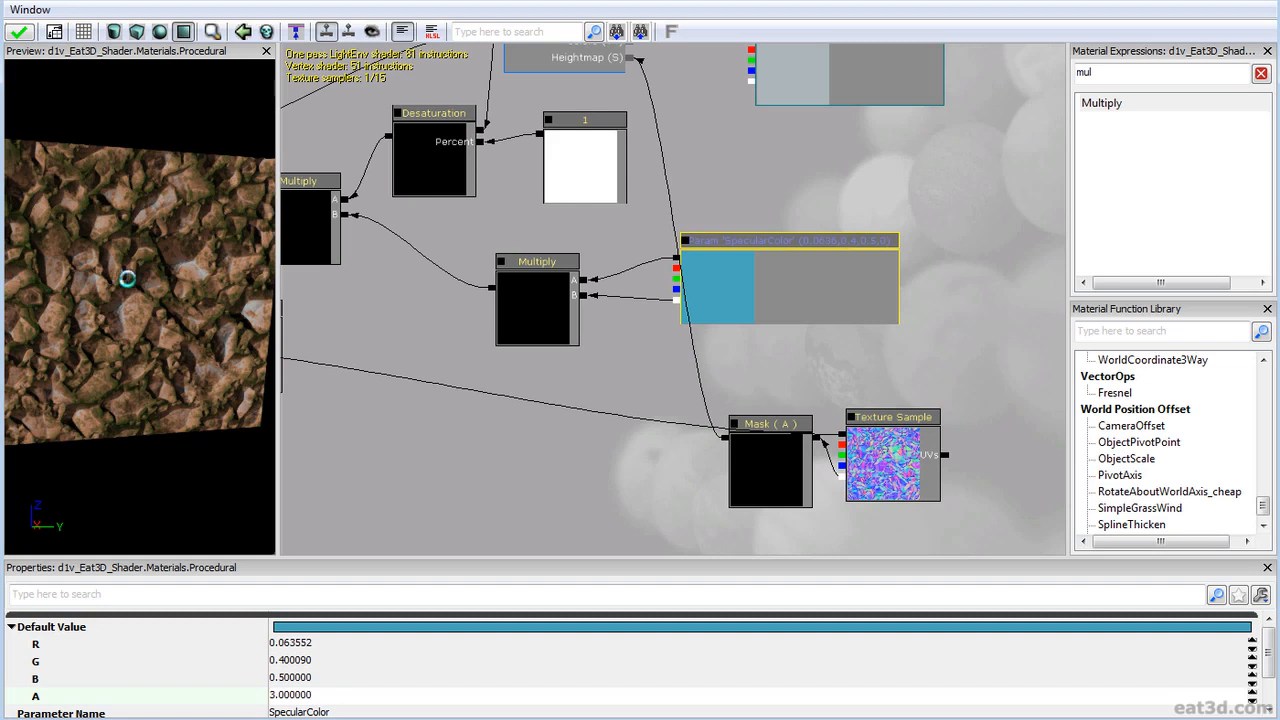
Examine the pebbles' specular highlights in the preview up close and from afar under different light angles.
right_drag(152, 316, 152, 296)
drag(154, 316, 116, 360)
right_drag(116, 360, 116, 344)
drag(116, 344, 77, 304)
key(l)
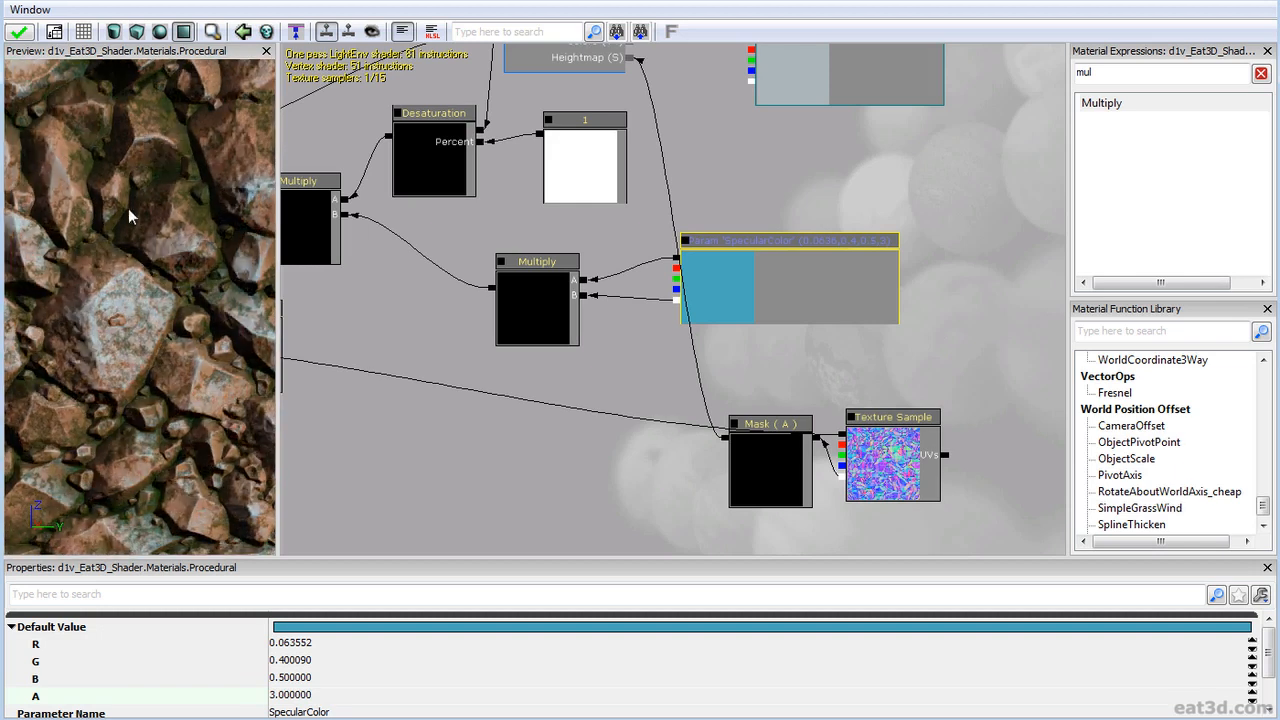
right_drag(178, 507, 178, 545)
right_drag(134, 436, 170, 344)
key(l)
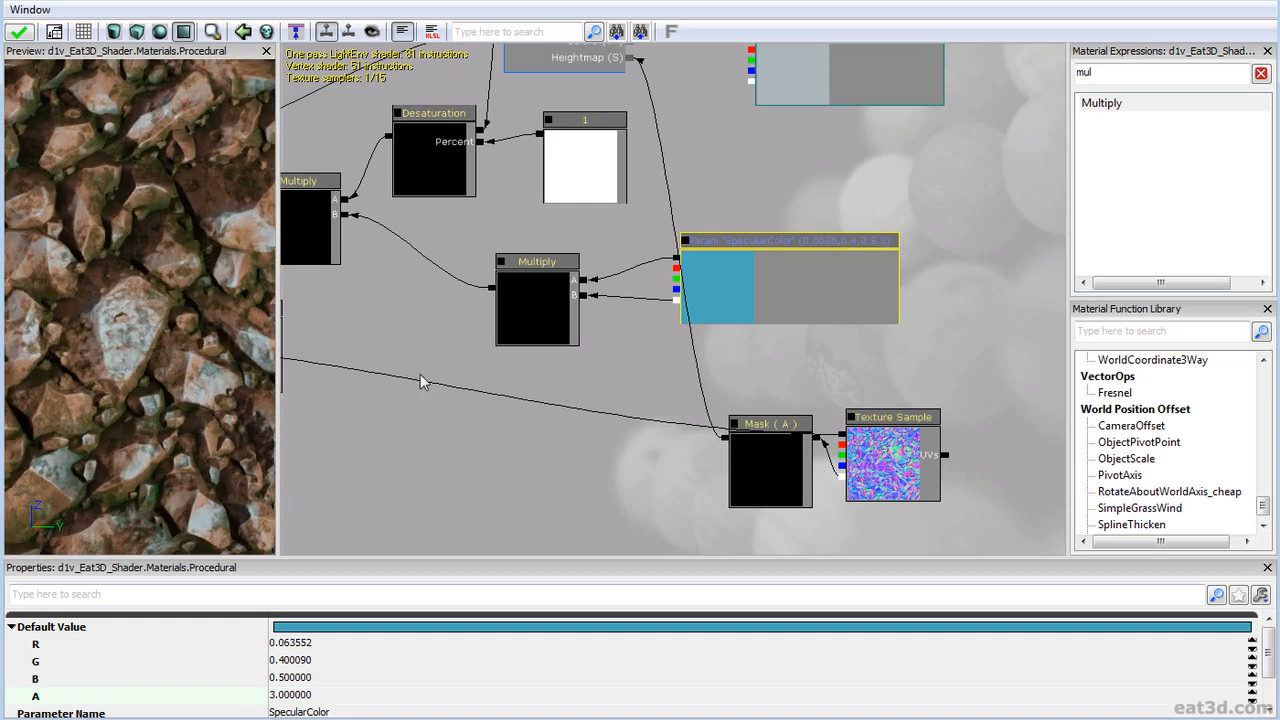
scroll(513, 384, down, 5)
drag(510, 318, 560, 370)
scroll(562, 384, up, 3)
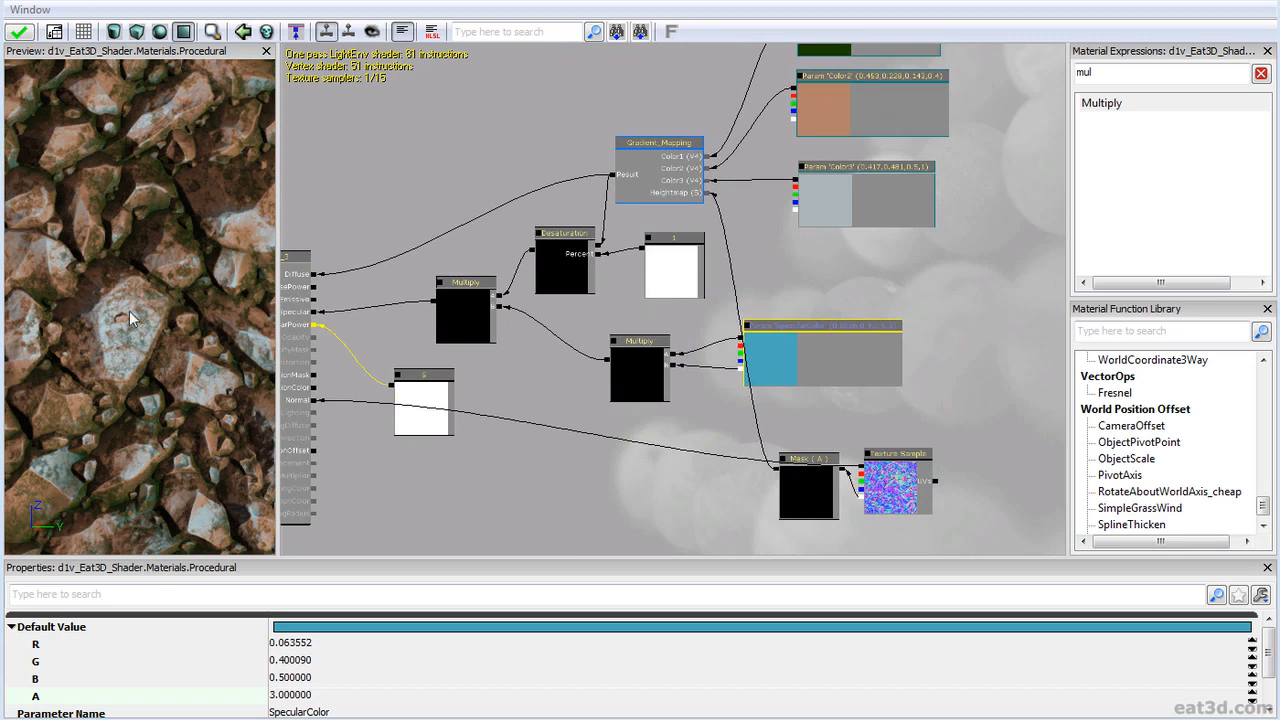
right_drag(131, 319, 131, 370)
drag(131, 319, 120, 314)
right_drag(131, 319, 131, 305)
drag(131, 319, 166, 388)
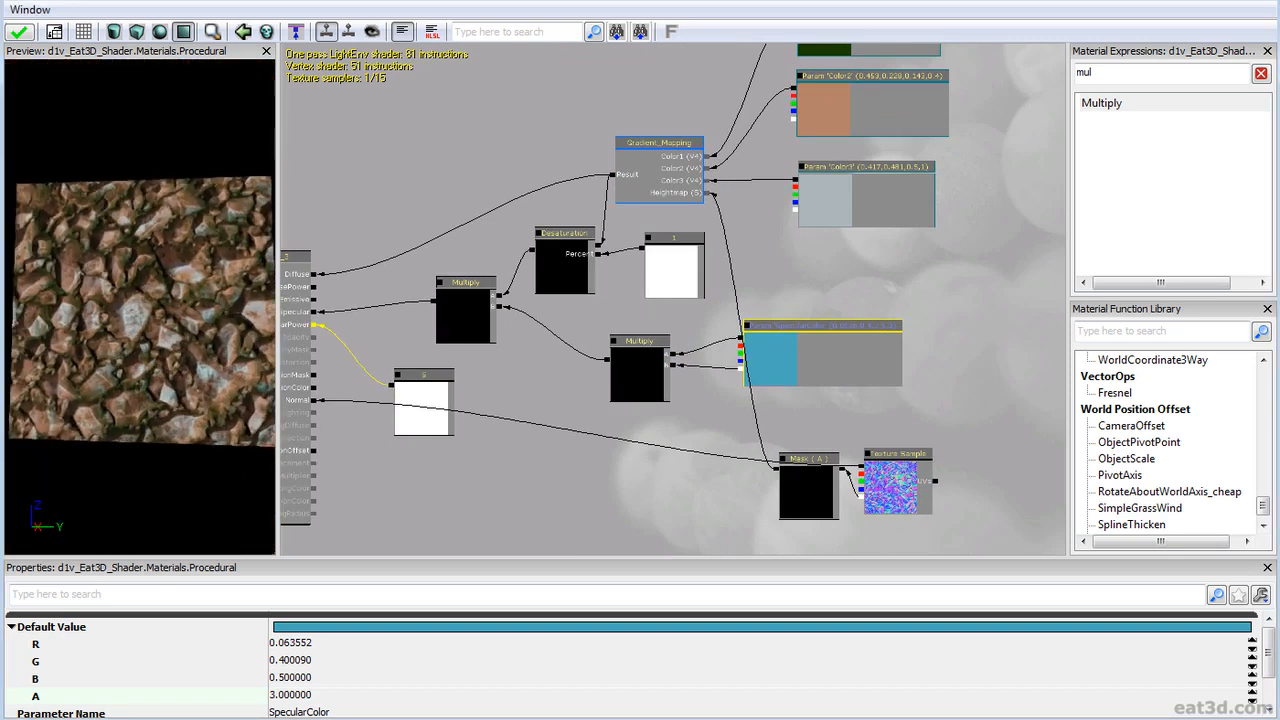
Shift the Pebbles_N Texture Sample node slightly farther from the Mask node.
drag(838, 450, 643, 350)
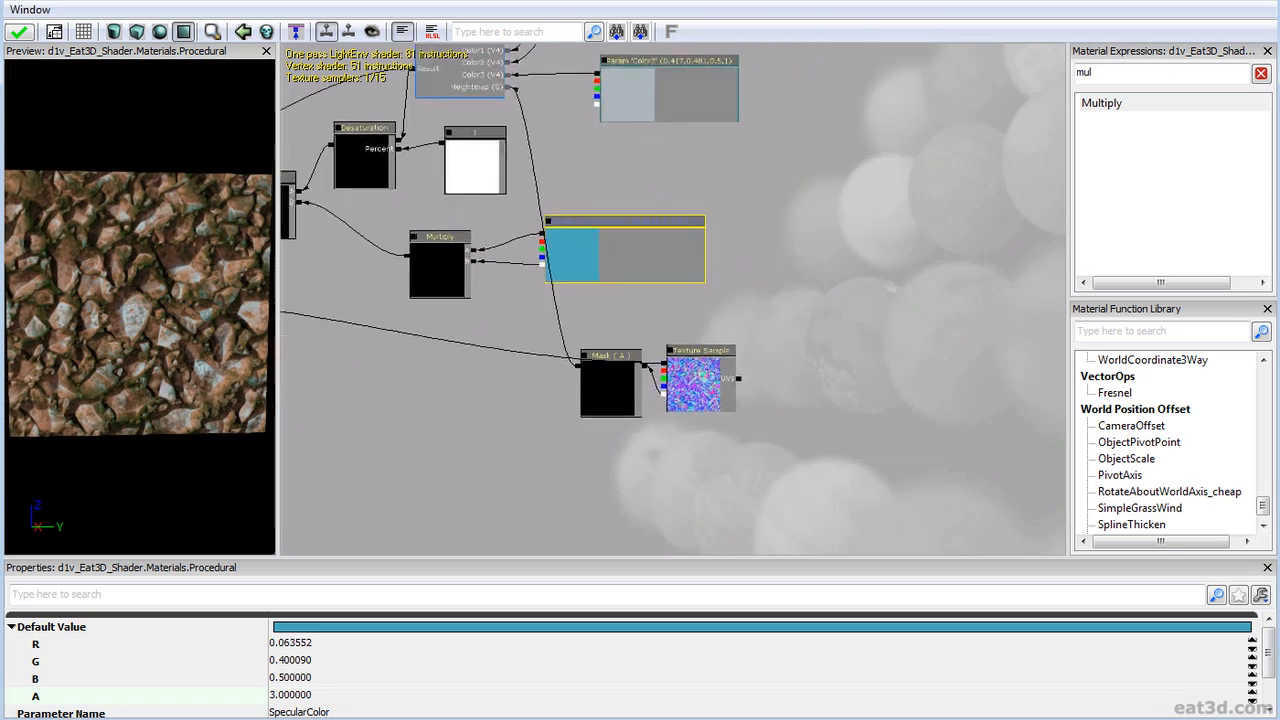
scroll(660, 335, up, 2)
drag(574, 436, 556, 430)
click(700, 420)
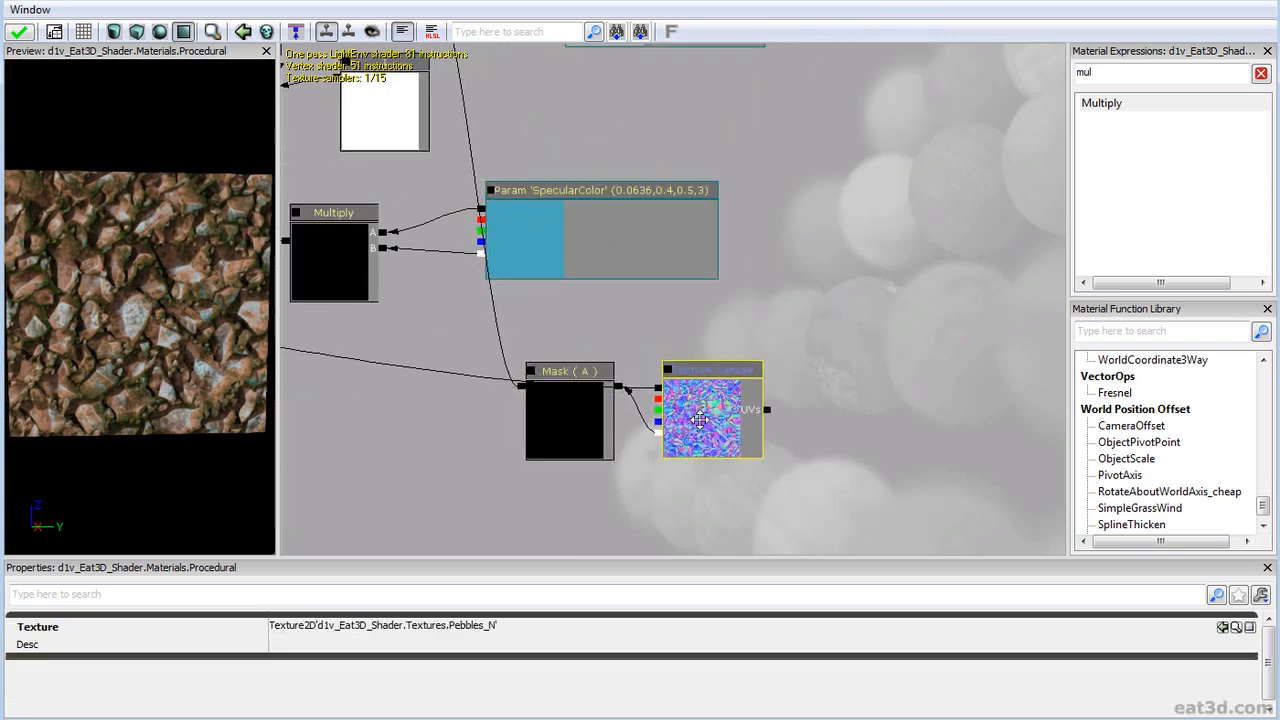
drag(700, 420, 718, 432)
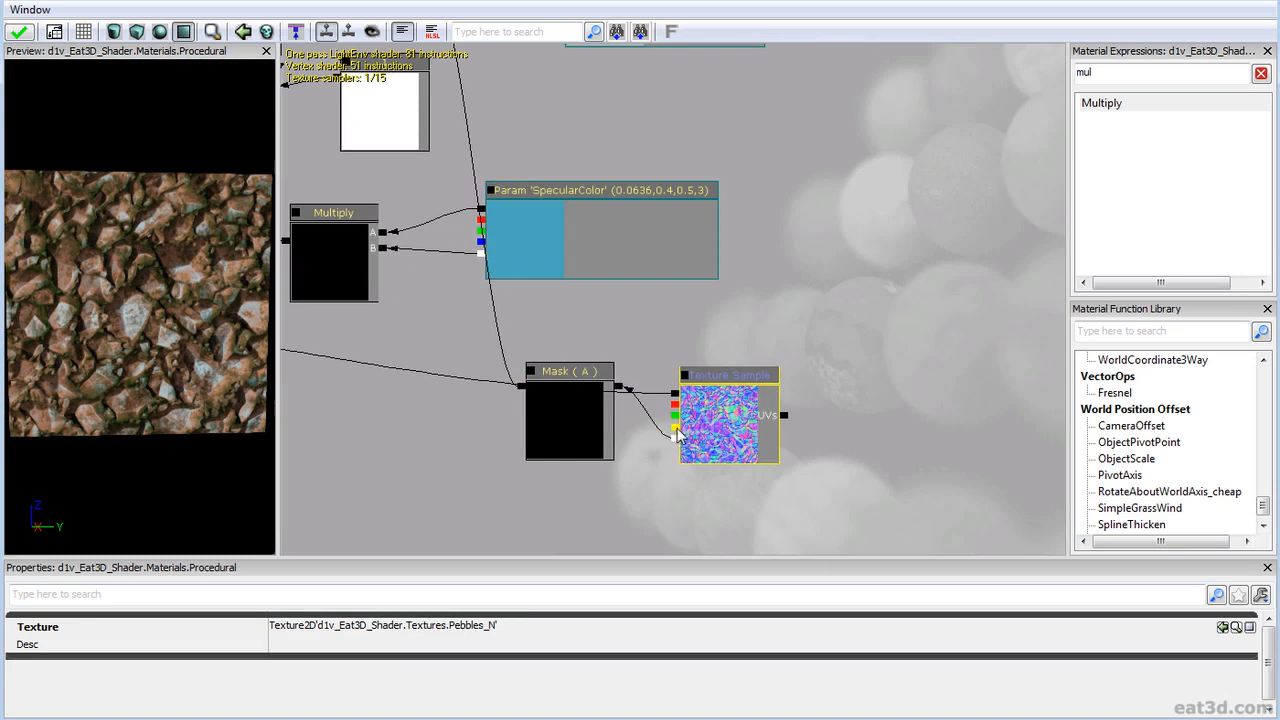
click(670, 432)
scroll(646, 438, down, 2)
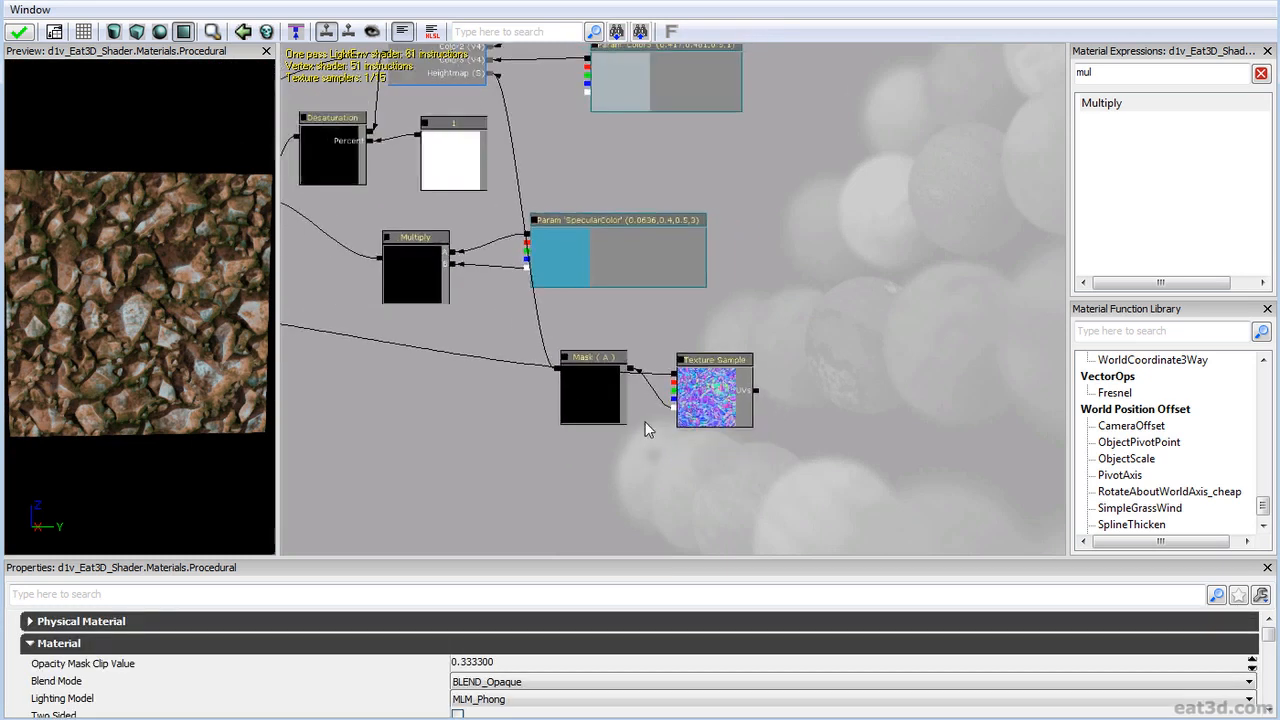
Rearrange the expression nodes, stacking the Color1, Color2 and Color3 parameters in an evenly spaced column beside the Gradient_Mapping node.
drag(638, 429, 783, 512)
scroll(562, 463, down, 3)
drag(556, 414, 646, 422)
scroll(647, 442, down, 1)
ctrl+alt+drag(559, 455, 872, 236)
drag(920, 316, 898, 193)
click(849, 275)
ctrl+alt+drag(847, 281, 814, 63)
ctrl+drag(847, 96, 847, 153)
click(890, 258)
scroll(890, 258, up, 2)
click(744, 292)
ctrl+drag(729, 269, 729, 276)
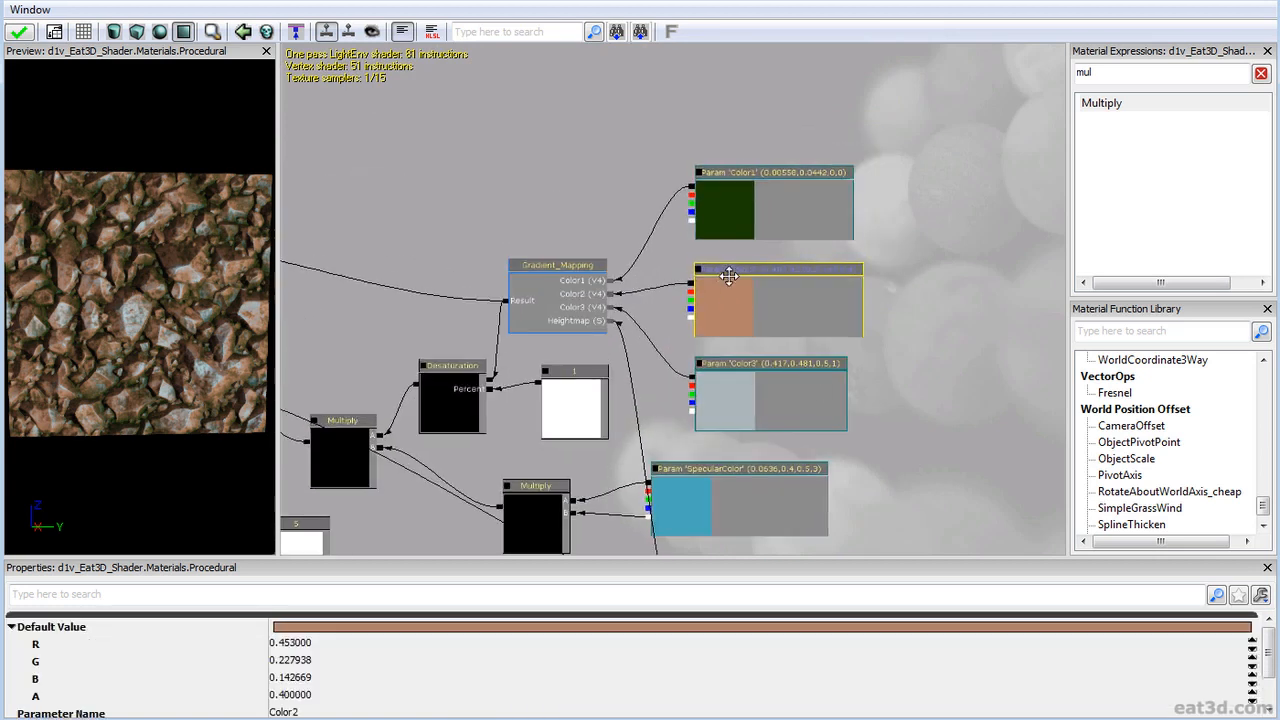
click(733, 214)
Move the specular Multiply node and the constant 5 node up so the Multiply sits level with the Desaturation node.
drag(860, 358, 972, 338)
scroll(976, 305, down, 4)
drag(543, 338, 643, 403)
scroll(661, 386, up, 1)
click(604, 401)
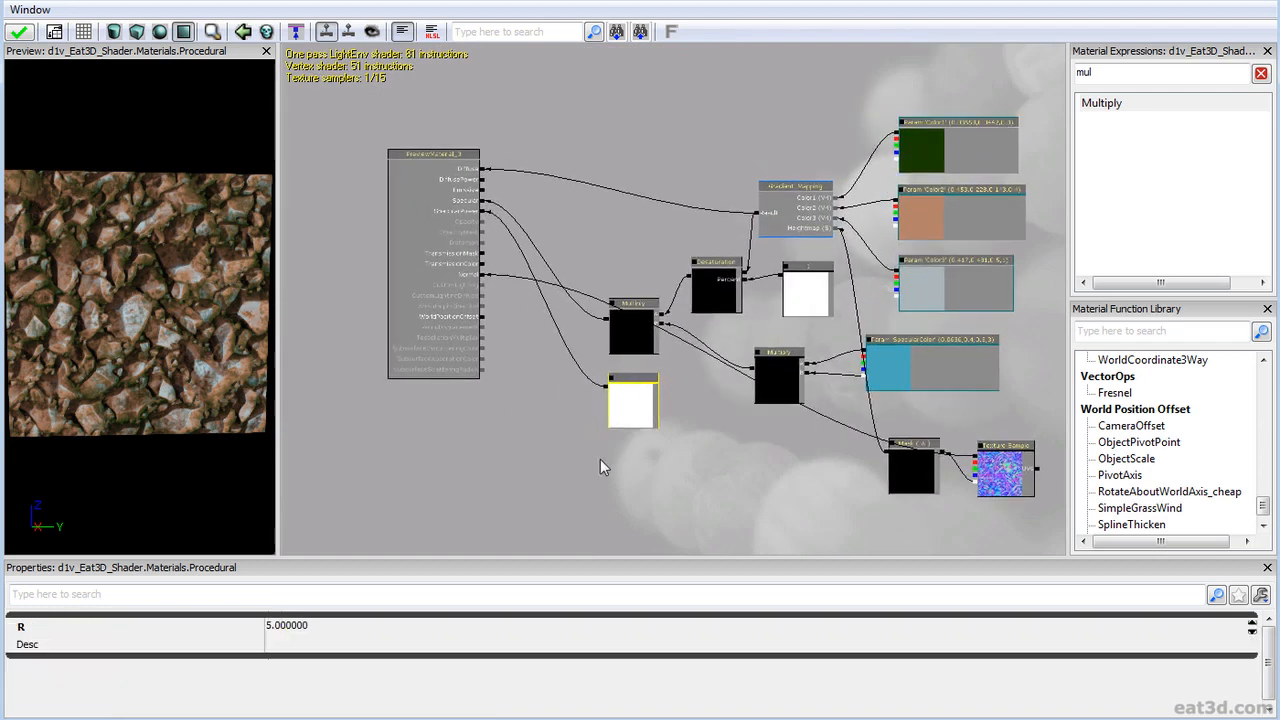
ctrl+click(641, 324)
ctrl+drag(641, 324, 646, 283)
Move the Mask and Texture Sample nodes up closer to SpecularColor, and shift the whole expression network slightly toward the material node.
drag(672, 449, 604, 422)
click(718, 473)
ctrl+alt+drag(767, 508, 938, 406)
ctrl+drag(973, 409, 998, 375)
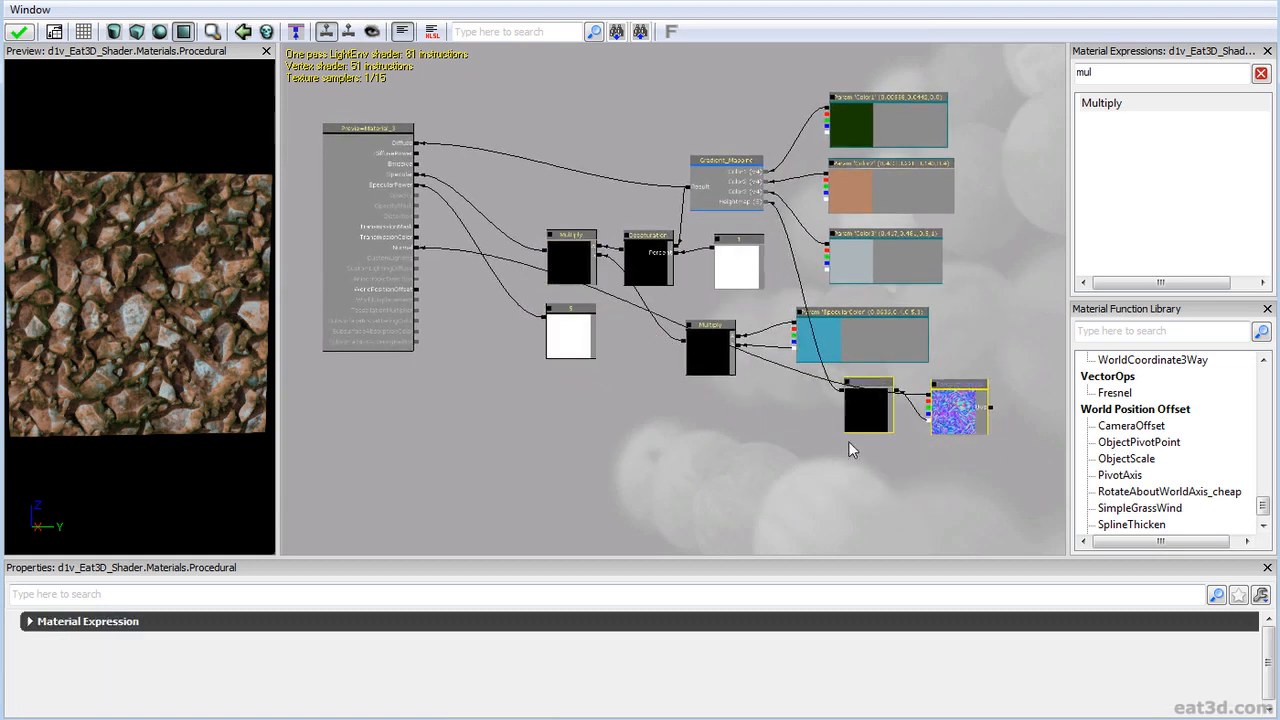
scroll(863, 431, down, 2)
ctrl+alt+drag(541, 461, 1011, 110)
ctrl+drag(919, 227, 905, 211)
Examine the finished pebble material in the preview at several distances and light angles, alongside the complete node network.
right_drag(181, 385, 181, 330)
drag(181, 330, 155, 360)
right_drag(155, 360, 155, 410)
drag(155, 410, 175, 395)
right_drag(140, 375, 130, 350)
mouse_move(130, 350)
mouse_down()
mouse_move(98, 332)
mouse_move(124, 356)
mouse_up()
drag(920, 425, 950, 471)
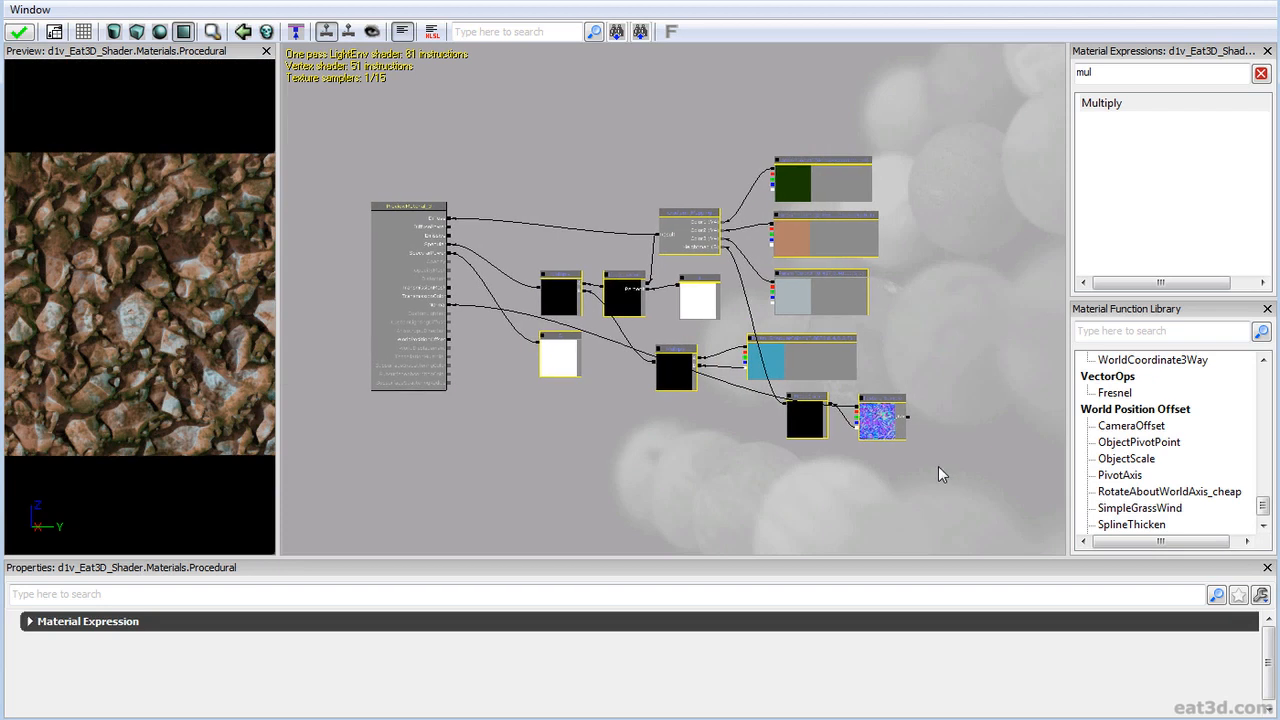
right_drag(145, 373, 131, 525)
drag(155, 455, 162, 330)
right_drag(162, 330, 167, 253)
drag(167, 253, 169, 268)
right_drag(169, 268, 172, 277)
drag(172, 277, 178, 279)
right_drag(178, 279, 178, 281)
mouse_move(585, 419)
mouse_down()
mouse_move(551, 411)
mouse_move(590, 403)
mouse_up()
scroll(575, 447, up, 2)
right_drag(135, 413, 134, 340)
drag(134, 340, 155, 335)
right_drag(155, 335, 209, 361)
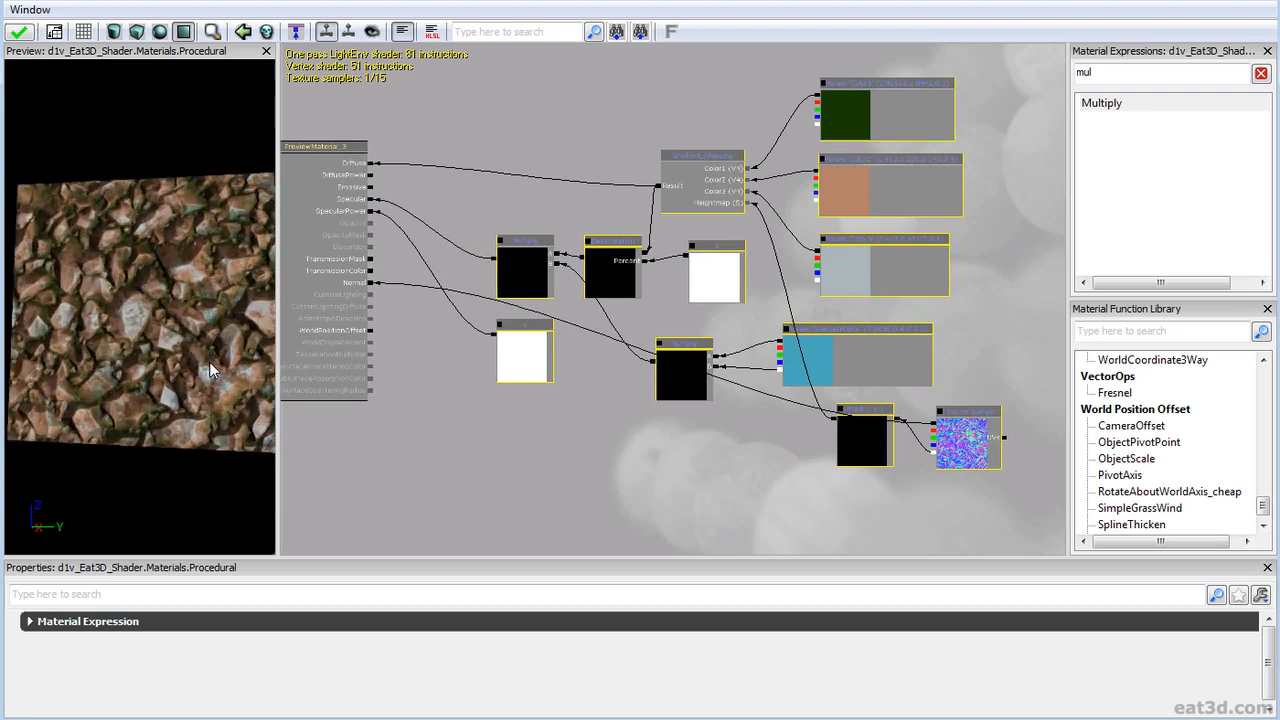
right_drag(174, 320, 174, 378)
drag(174, 378, 184, 392)
right_drag(184, 392, 176, 448)
drag(176, 448, 170, 427)
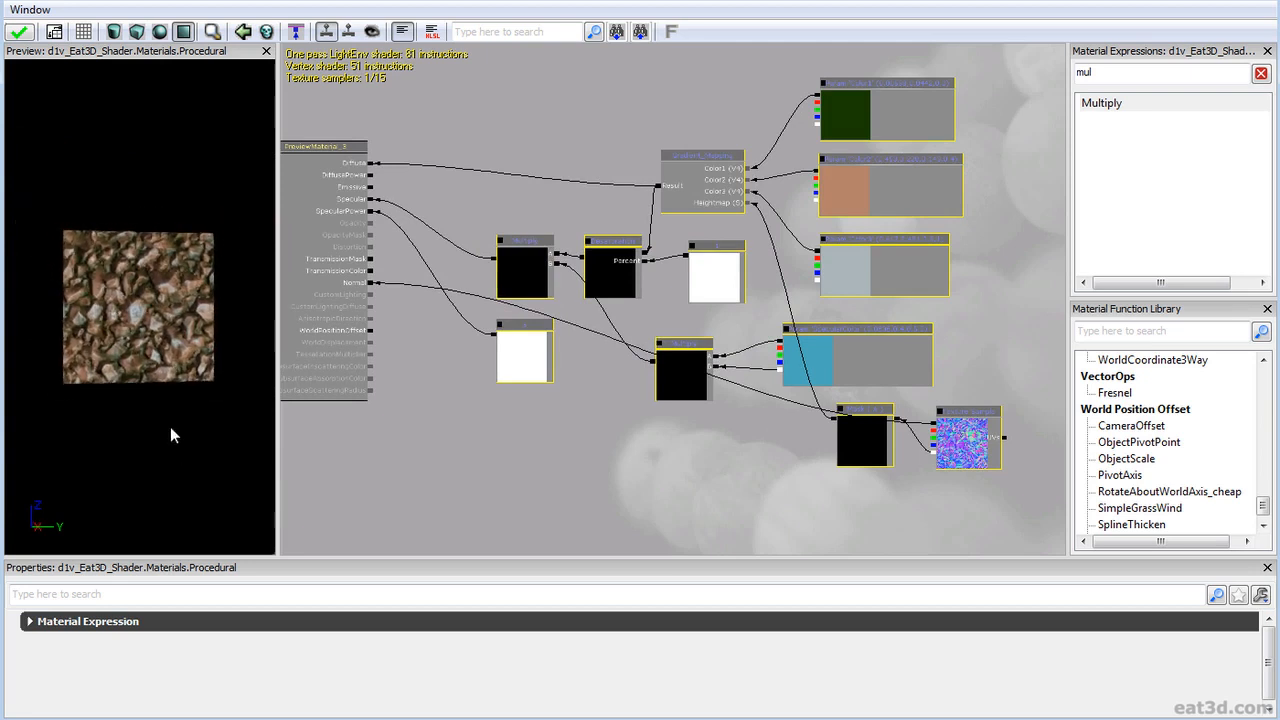